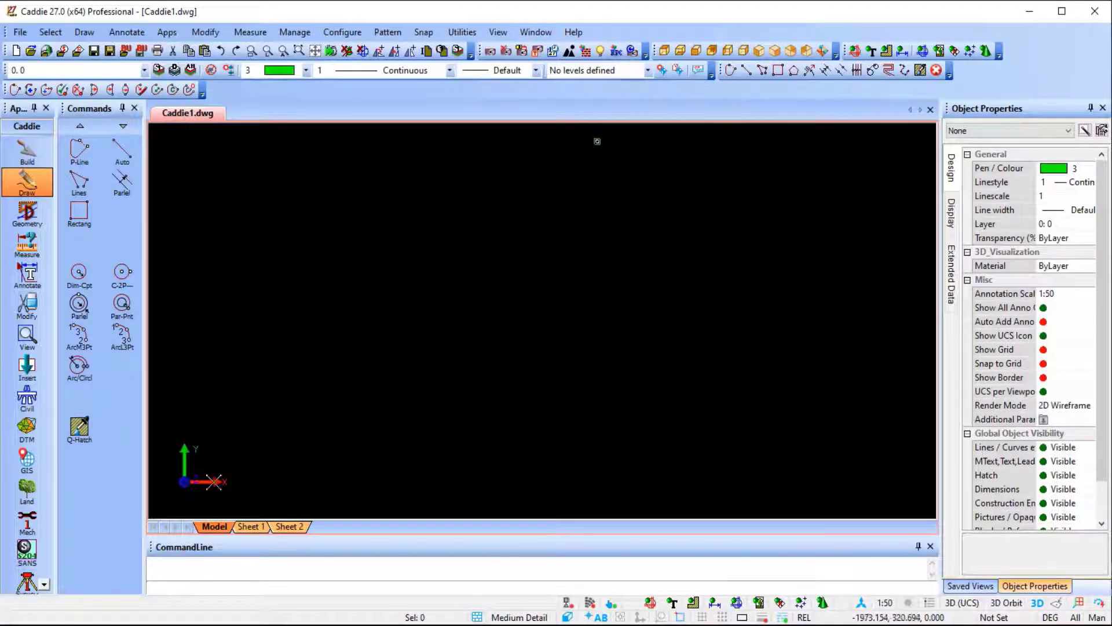
# Set the modelspace workspace's base units to Millimeters and look over the available background colours.
pyautogui.rightClick(214, 526)
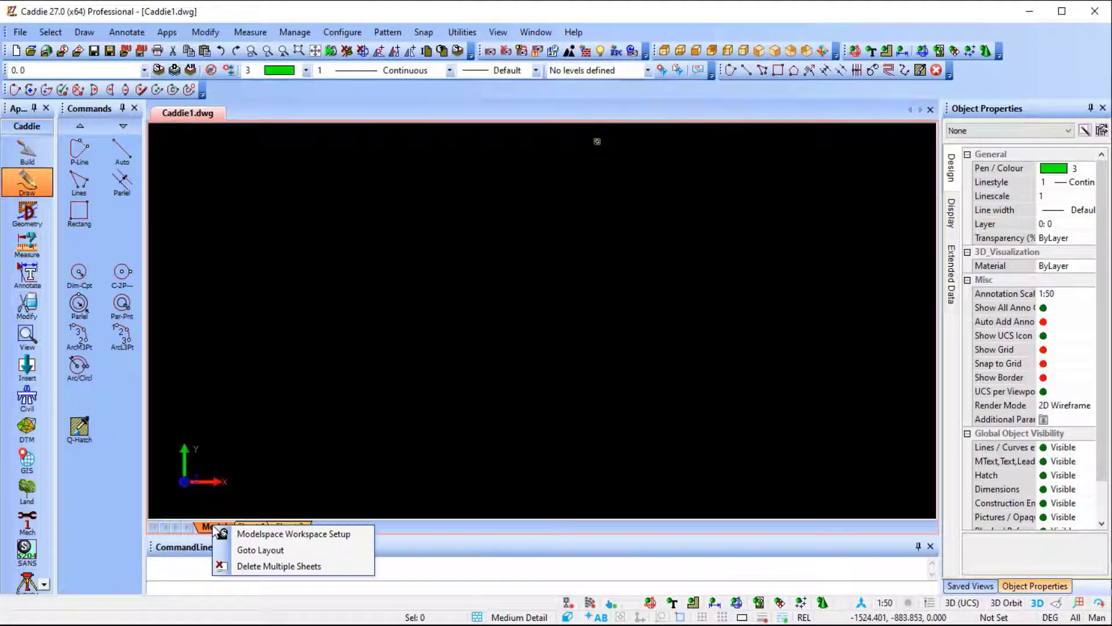
pyautogui.click(253, 535)
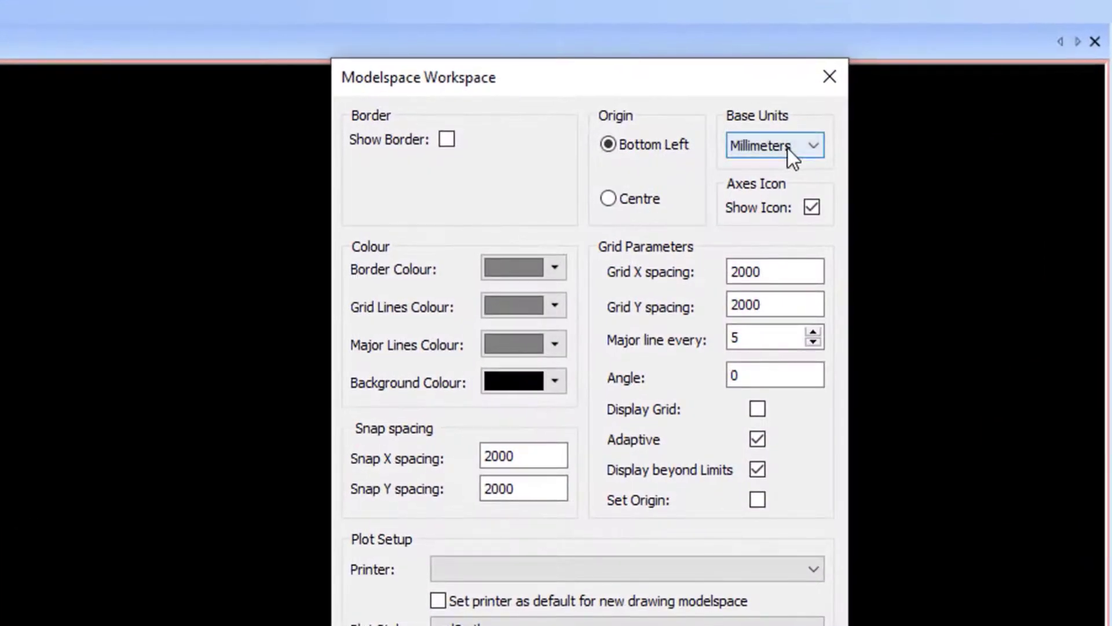
pyautogui.click(788, 149)
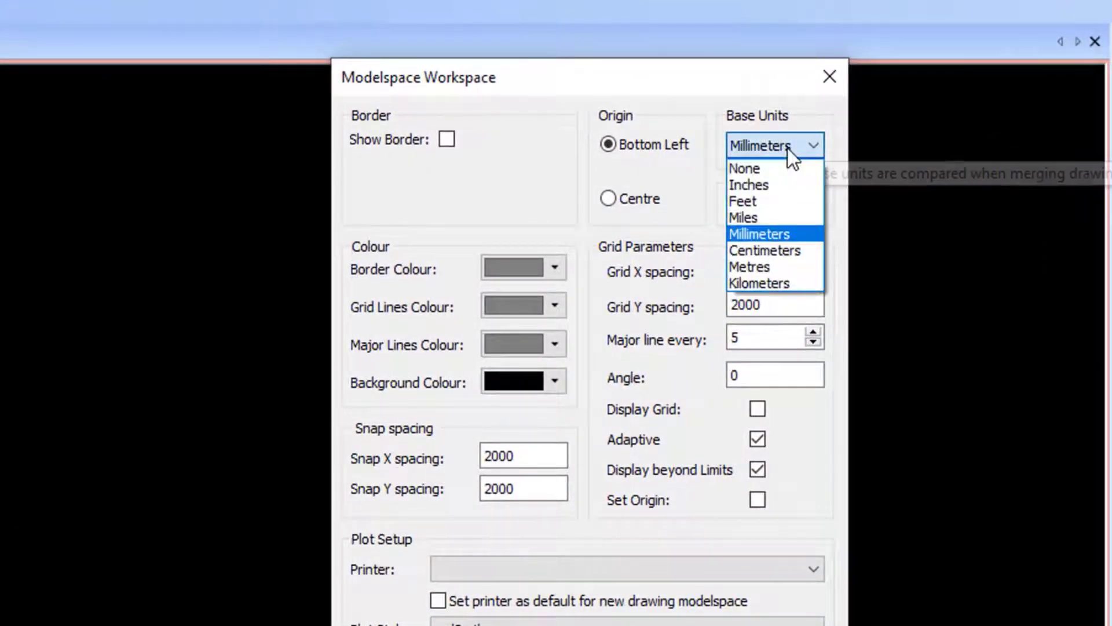
pyautogui.click(779, 234)
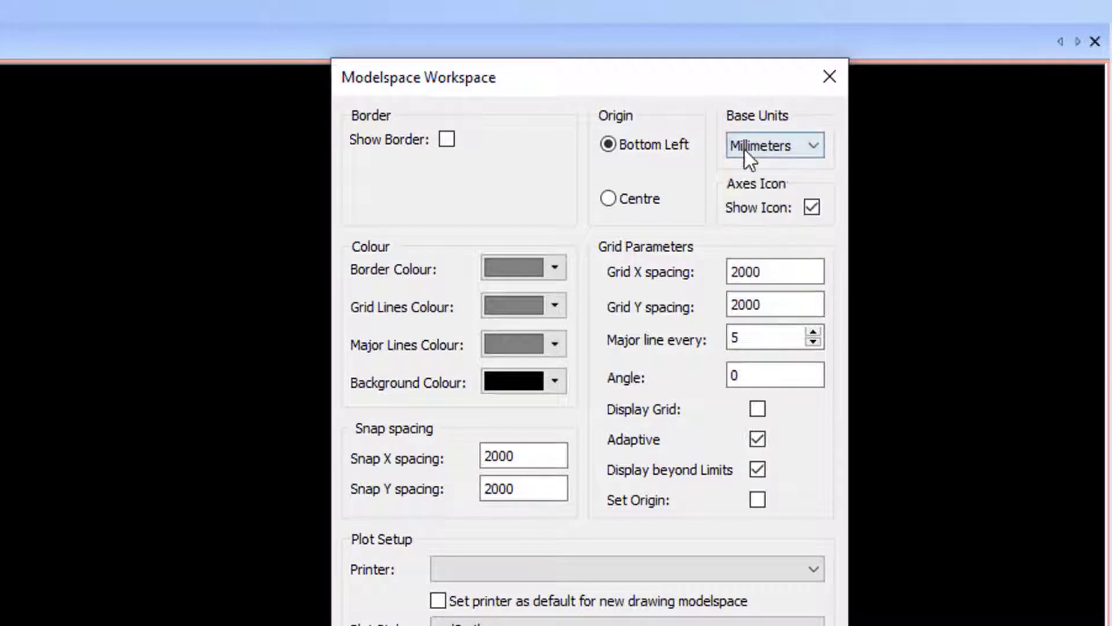
pyautogui.click(555, 381)
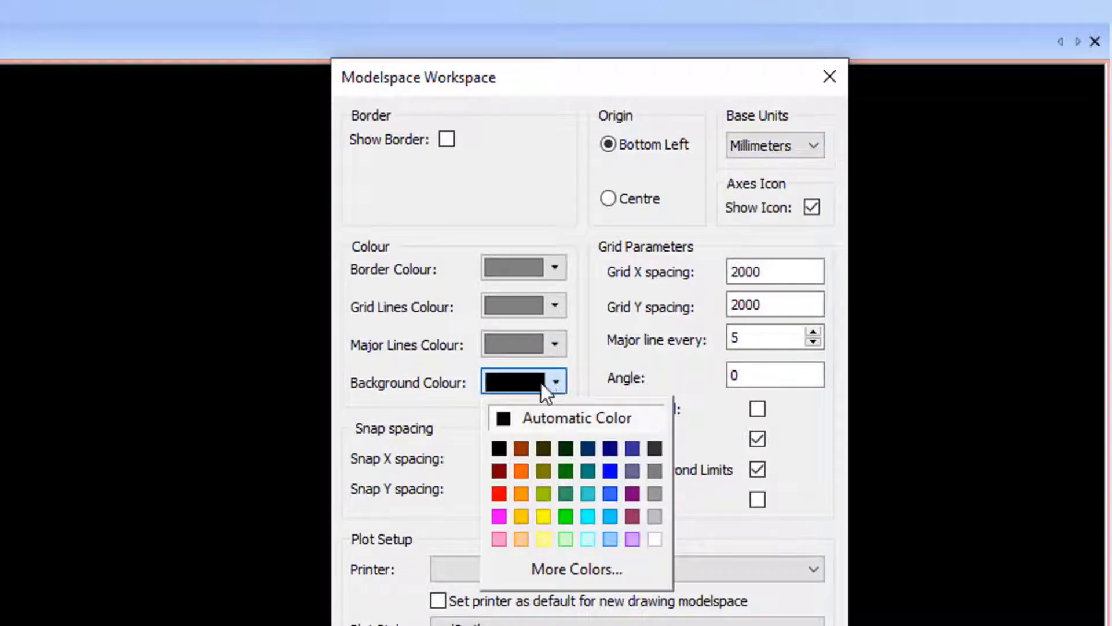
pyautogui.click(555, 383)
pyautogui.click(690, 606)
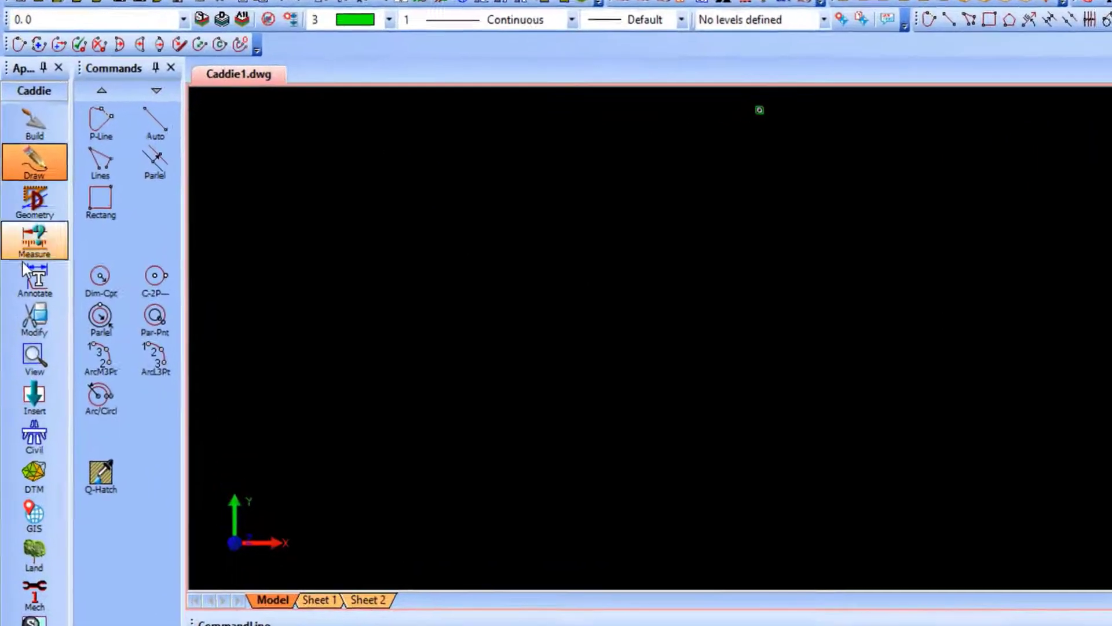
# Examine the Build, Draw, Geometry, Measure, Annotate, Modify and Insert command sets and compare the drawing commands available.
pyautogui.click(36, 114)
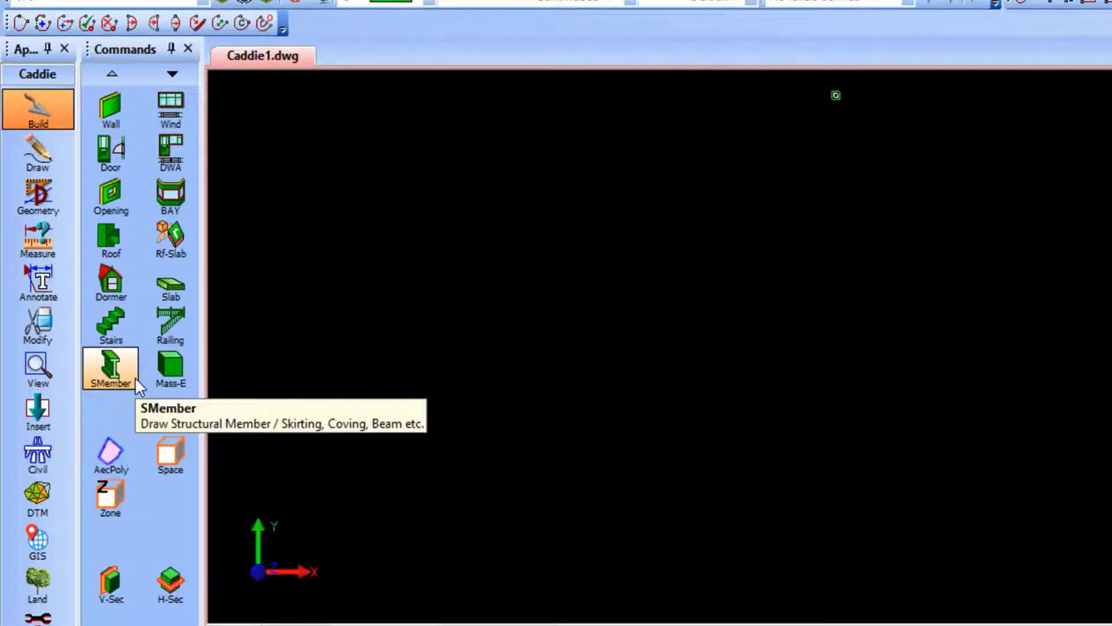
pyautogui.click(36, 158)
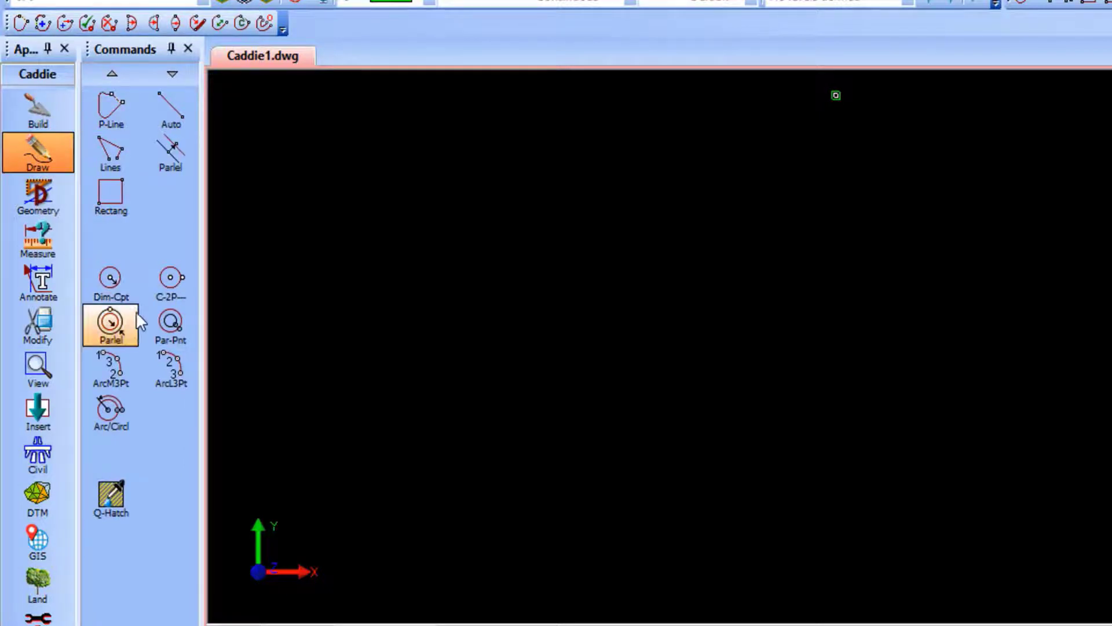
pyautogui.click(33, 194)
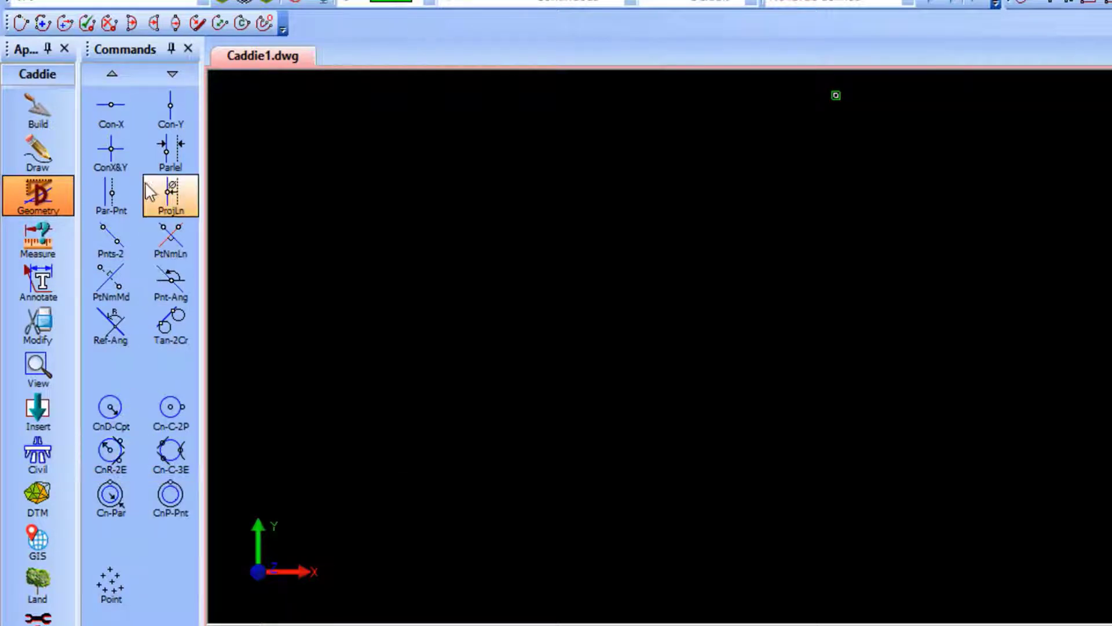
pyautogui.click(32, 249)
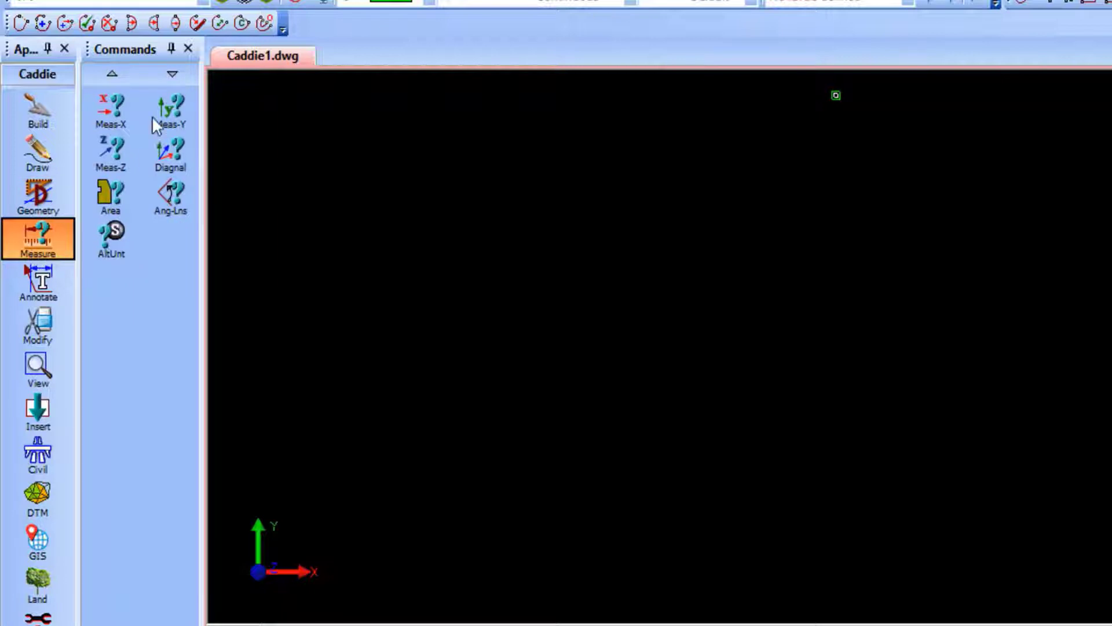
pyautogui.click(37, 276)
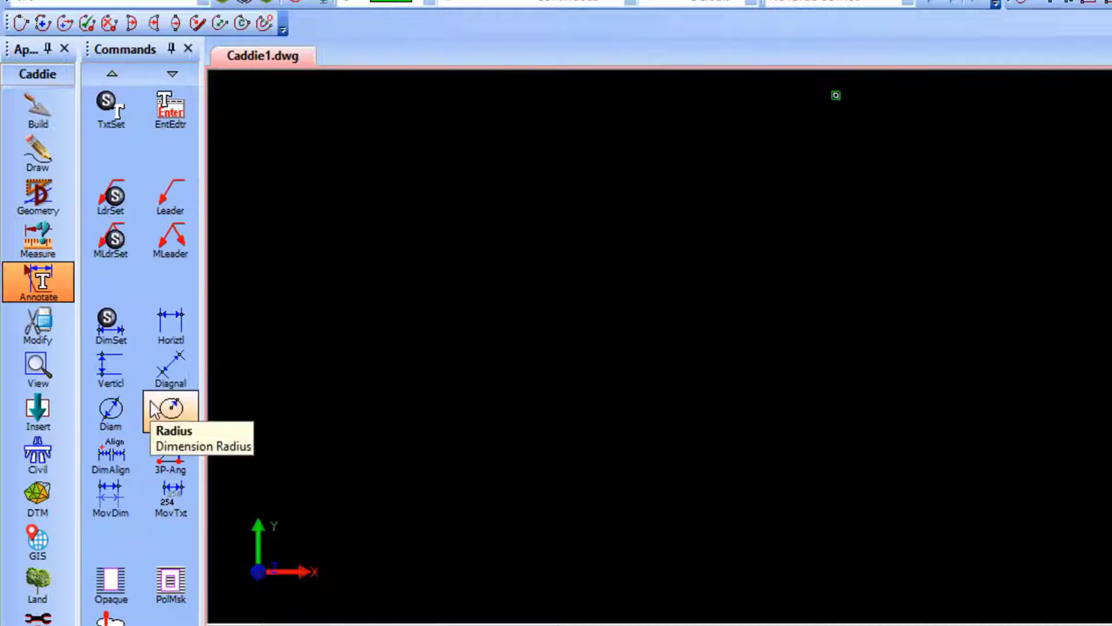
pyautogui.click(40, 326)
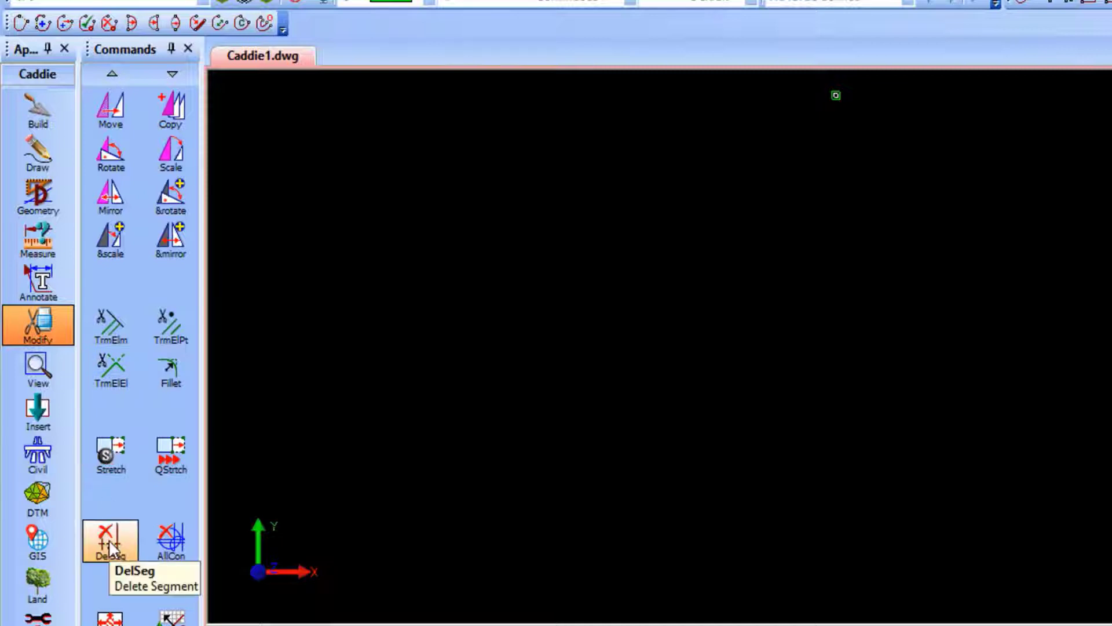
pyautogui.click(36, 412)
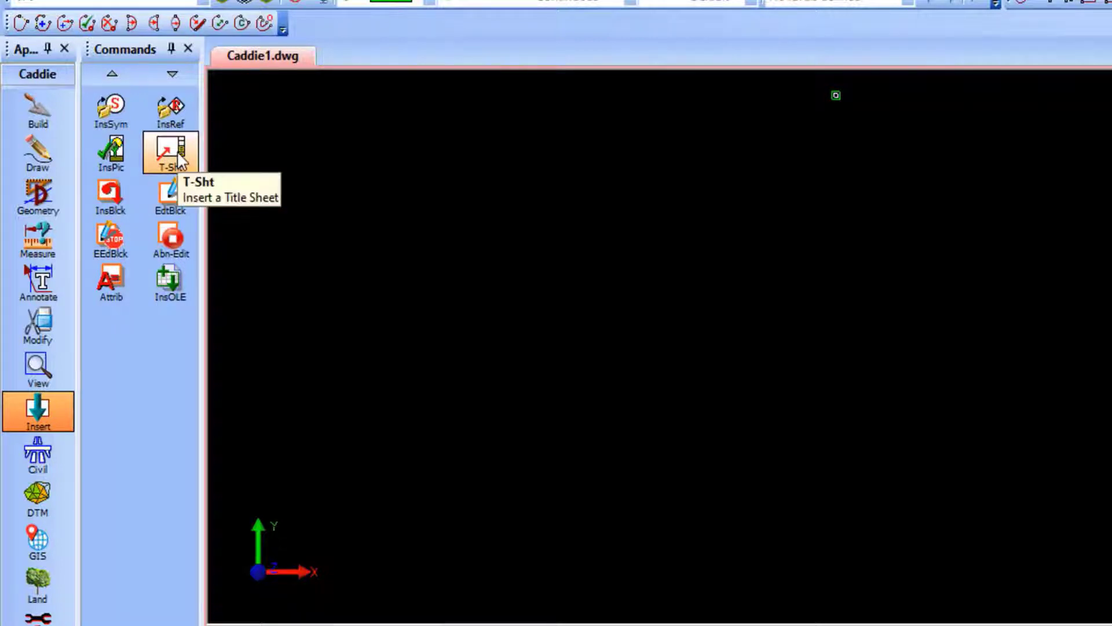
pyautogui.click(173, 291)
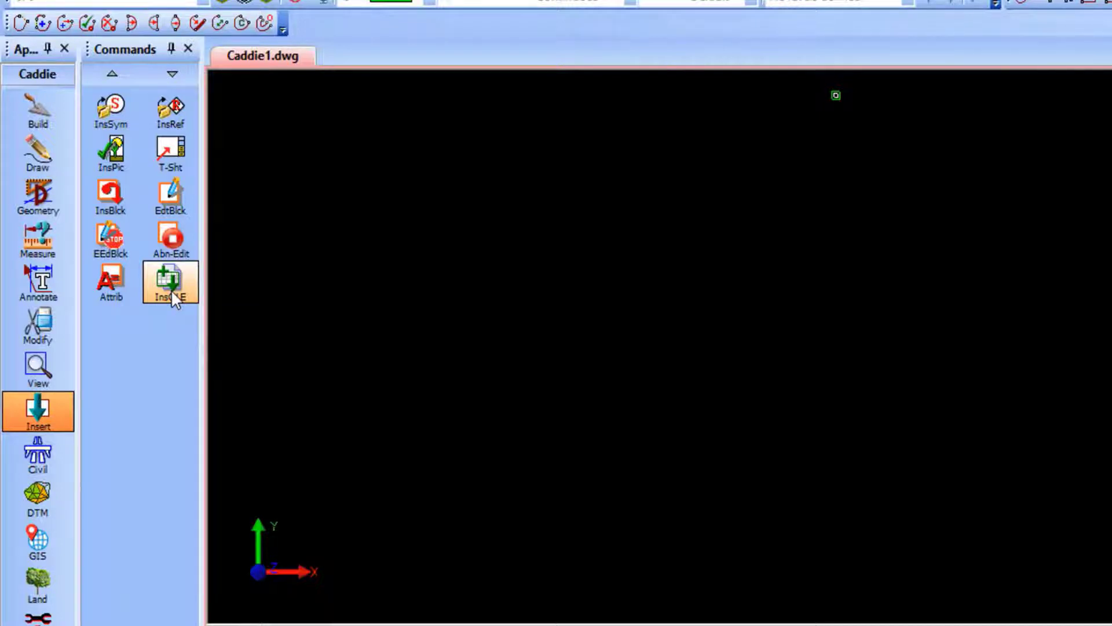
pyautogui.click(27, 143)
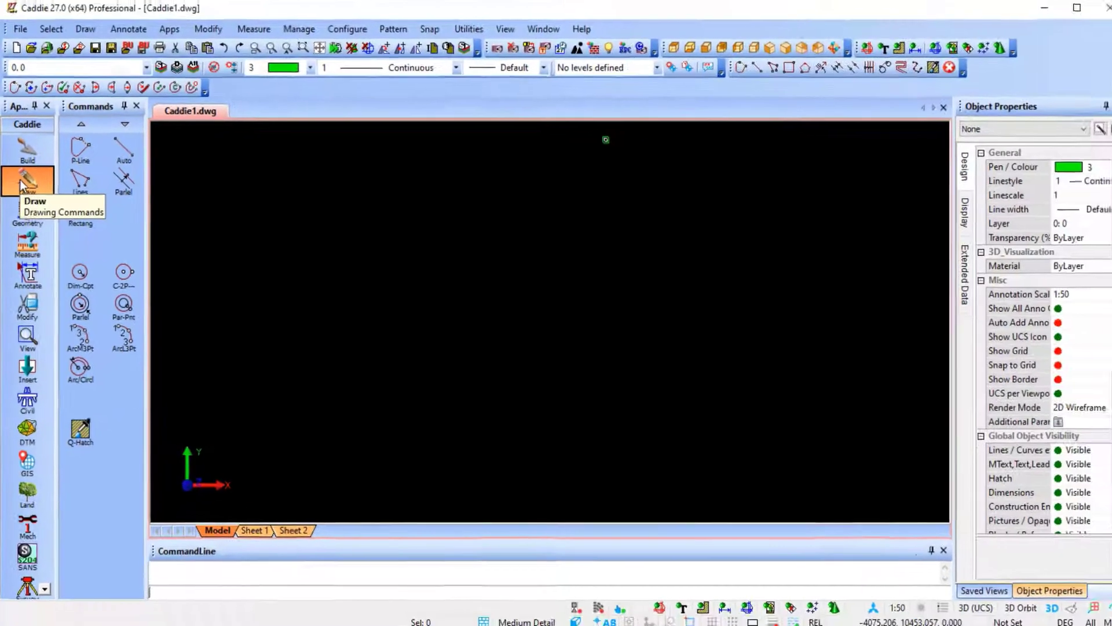
pyautogui.click(88, 33)
pyautogui.moveTo(113, 49)
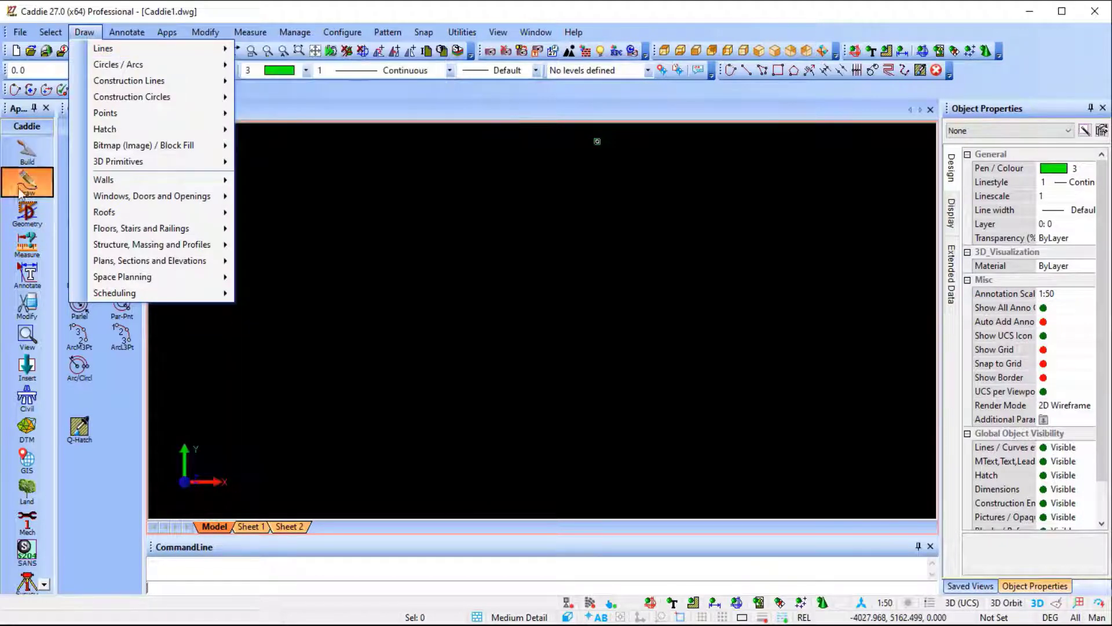
pyautogui.click(25, 173)
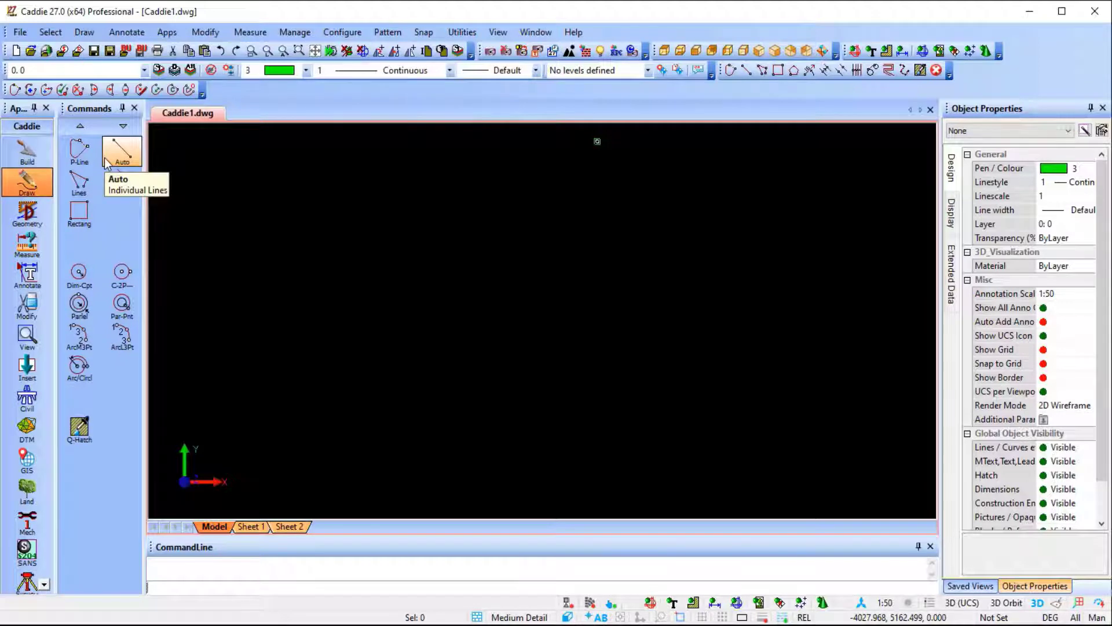
# Draw a closed rectangular polyline 5000 mm wide and 4000 mm high, ending back at its lower-left start point.
pyautogui.click(79, 149)
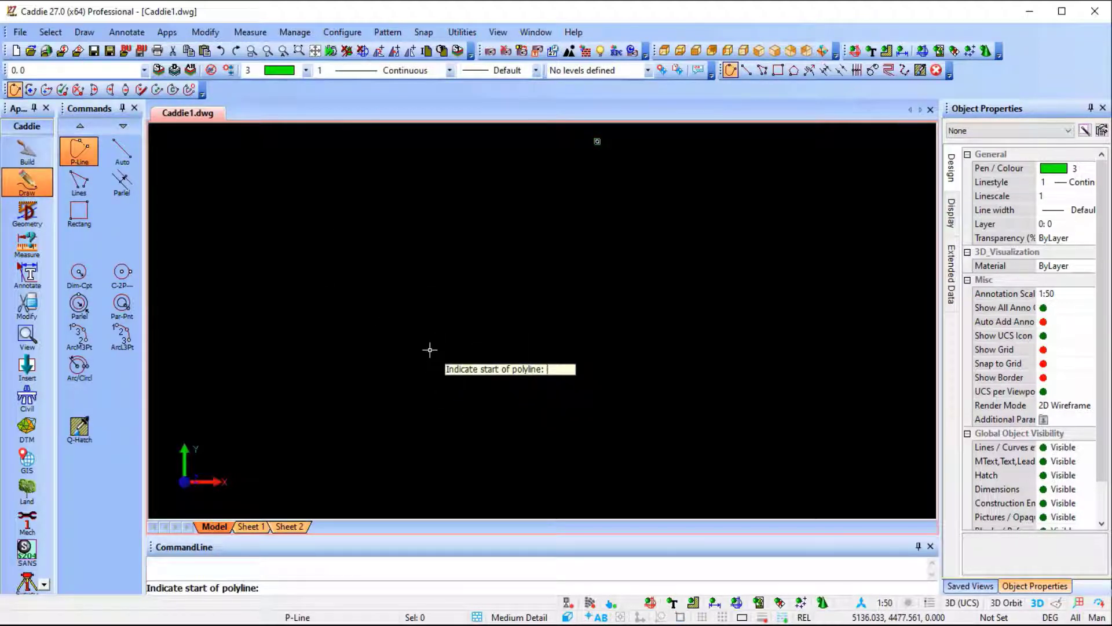
pyautogui.click(388, 335)
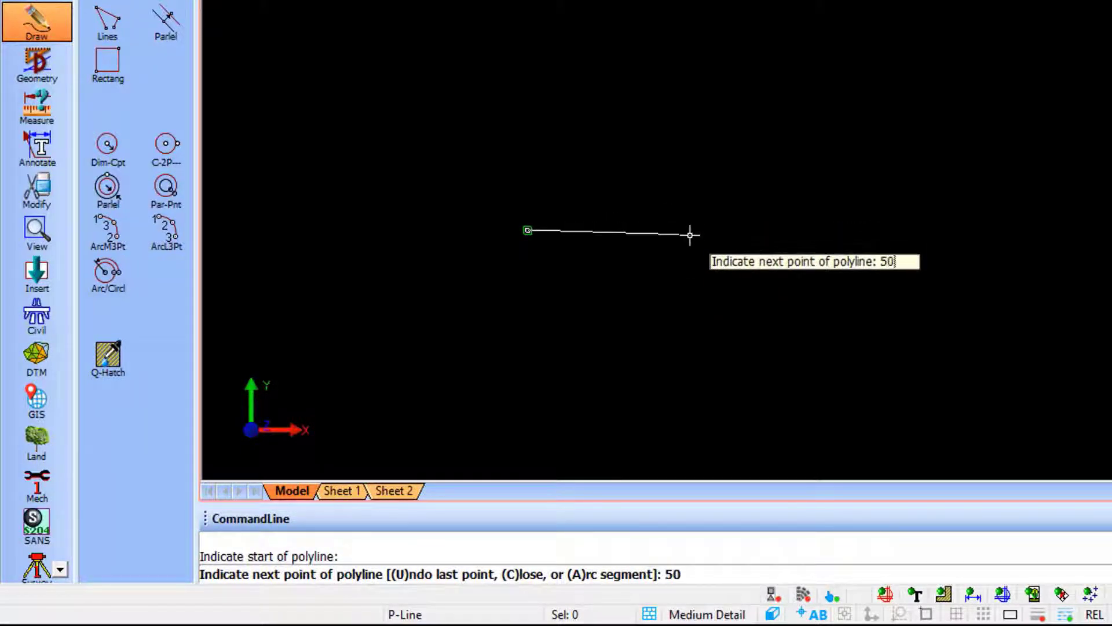
pyautogui.press('Return')
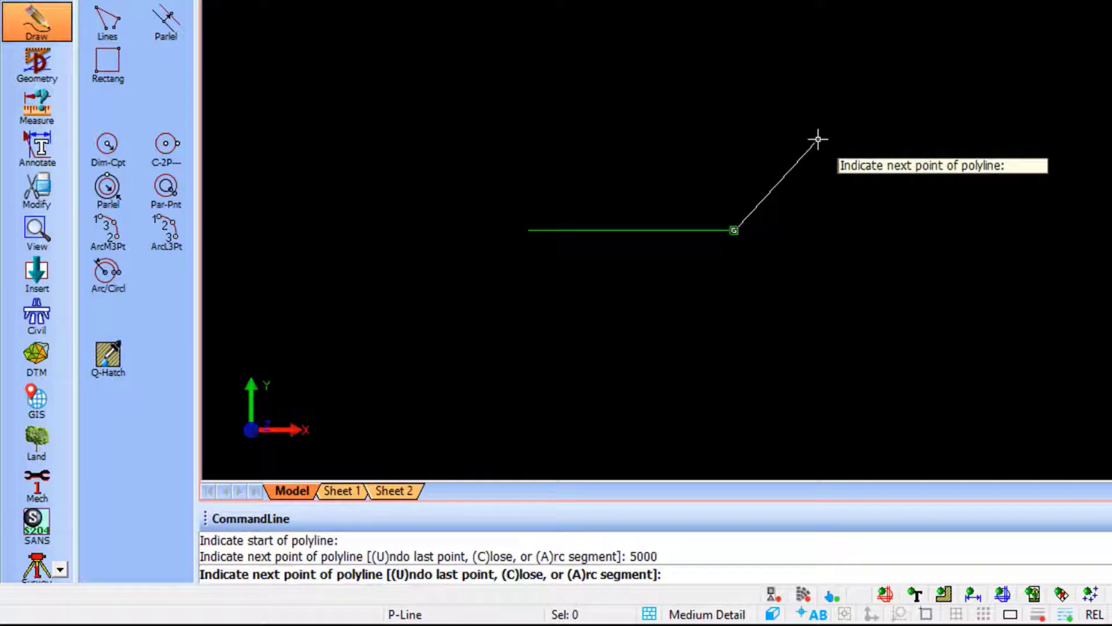
pyautogui.write('4000')
pyautogui.press('Return')
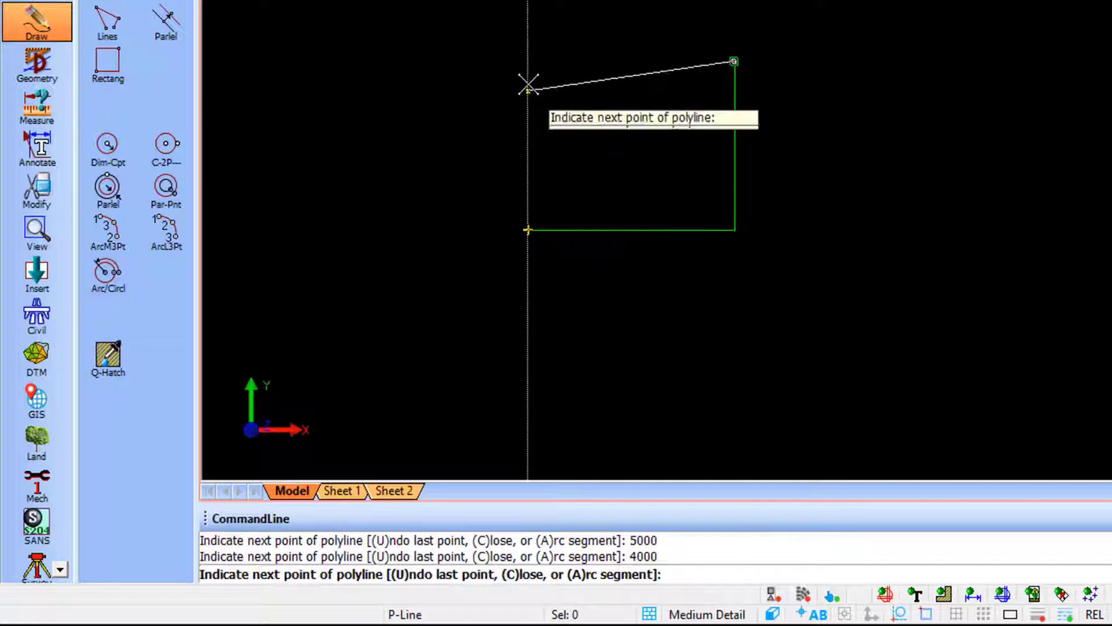
pyautogui.click(528, 62)
pyautogui.click(534, 225)
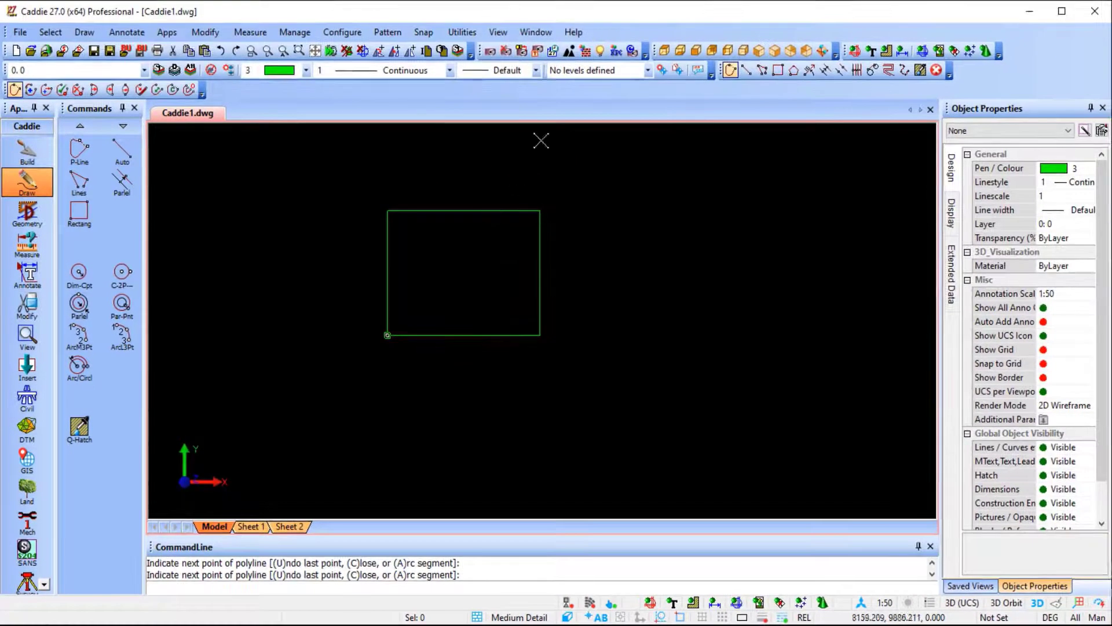
# Look up the predefined keyboard shortcuts for Option End, Free hand points and AutoSnap.
pyautogui.click(572, 32)
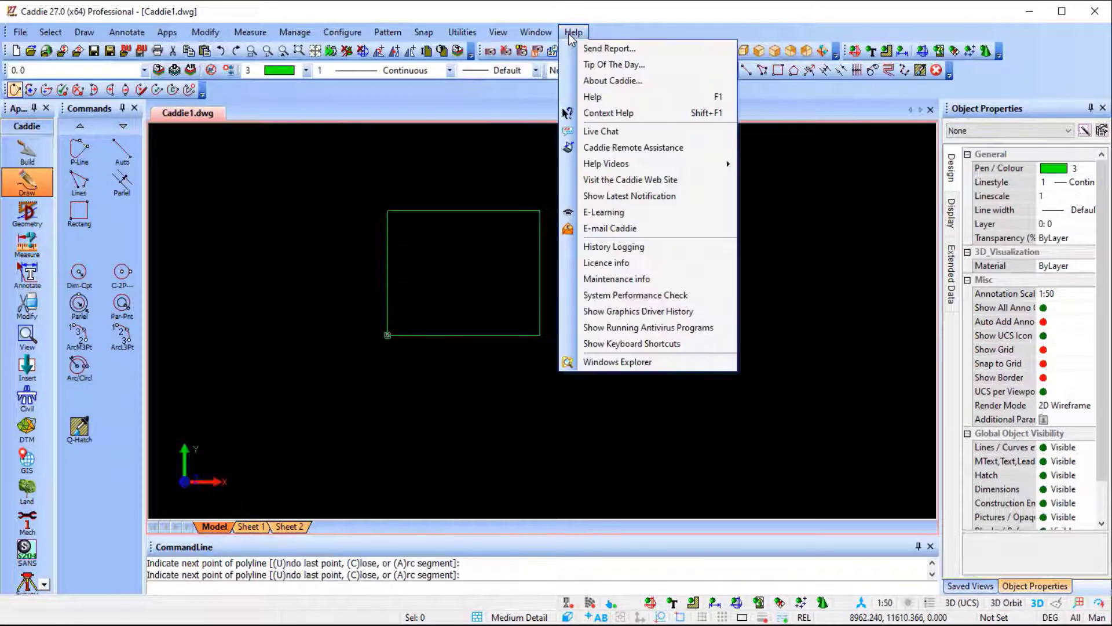
pyautogui.click(693, 343)
pyautogui.moveTo(549, 467); pyautogui.dragTo(549, 588)
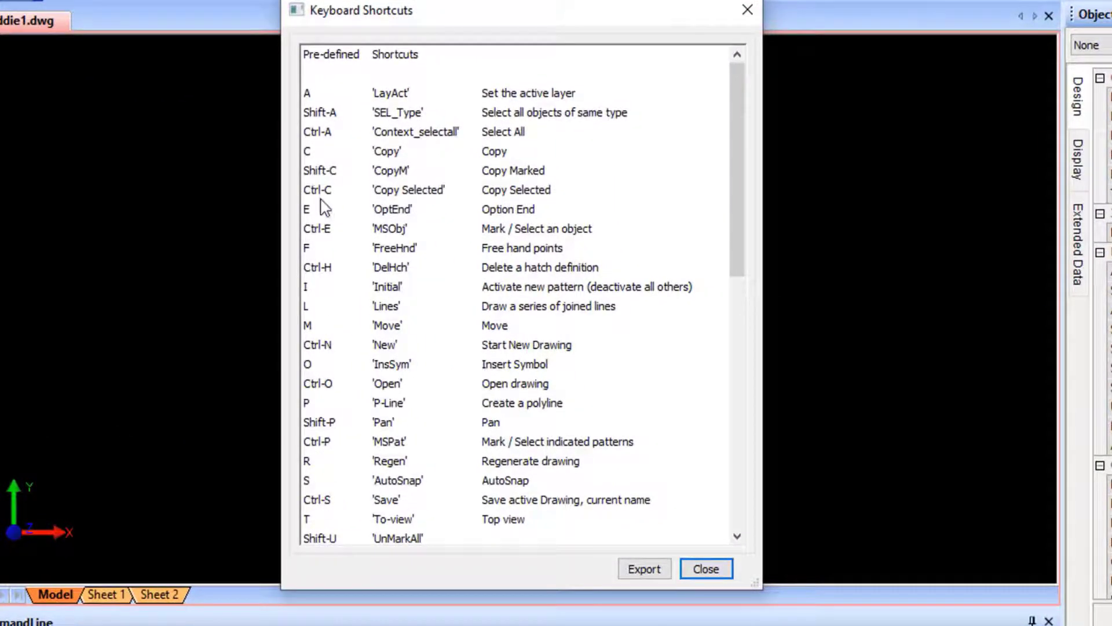
pyautogui.click(322, 204)
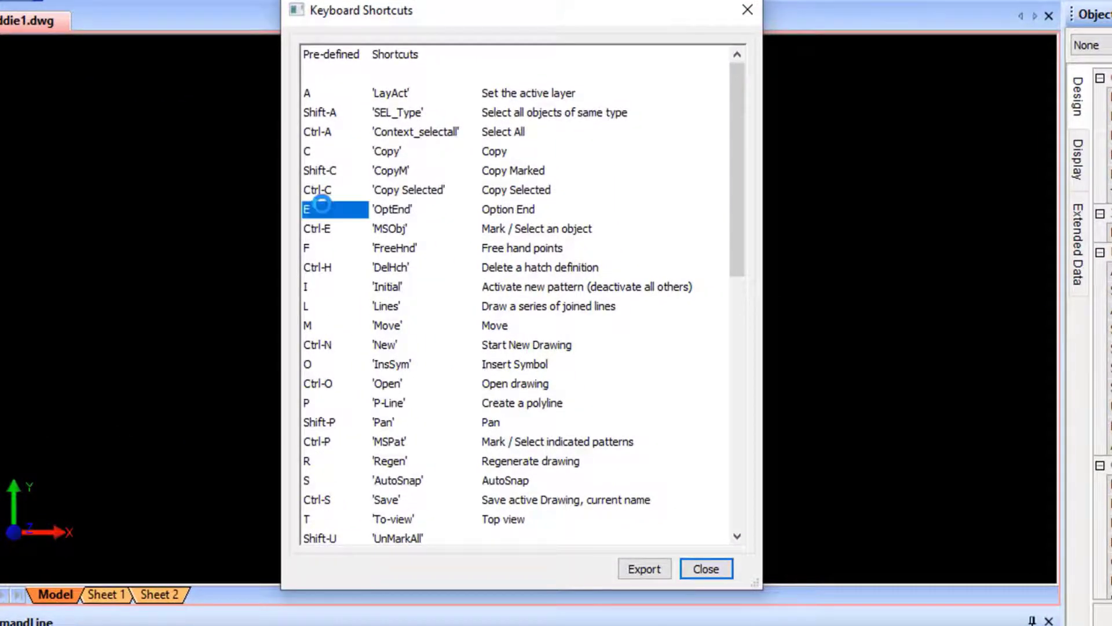
pyautogui.click(320, 250)
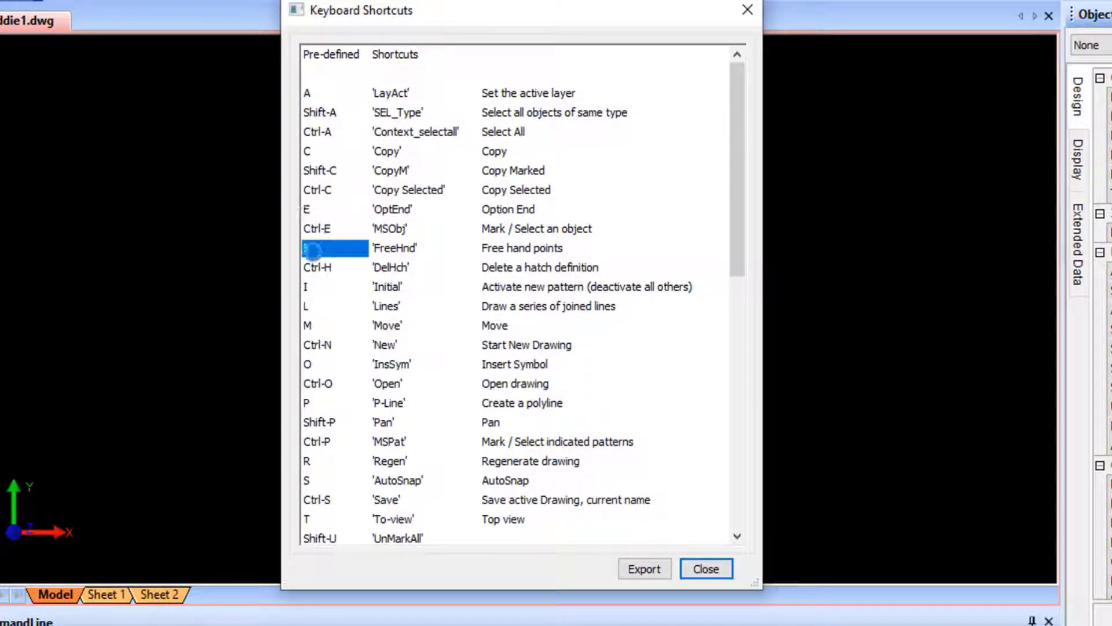
pyautogui.click(313, 481)
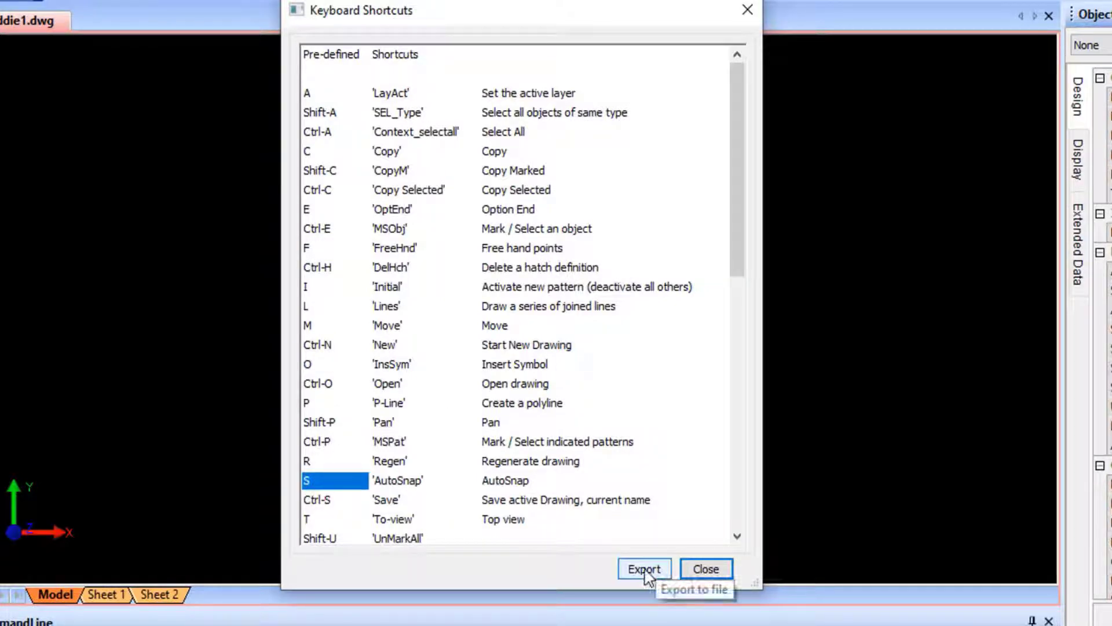
pyautogui.click(707, 570)
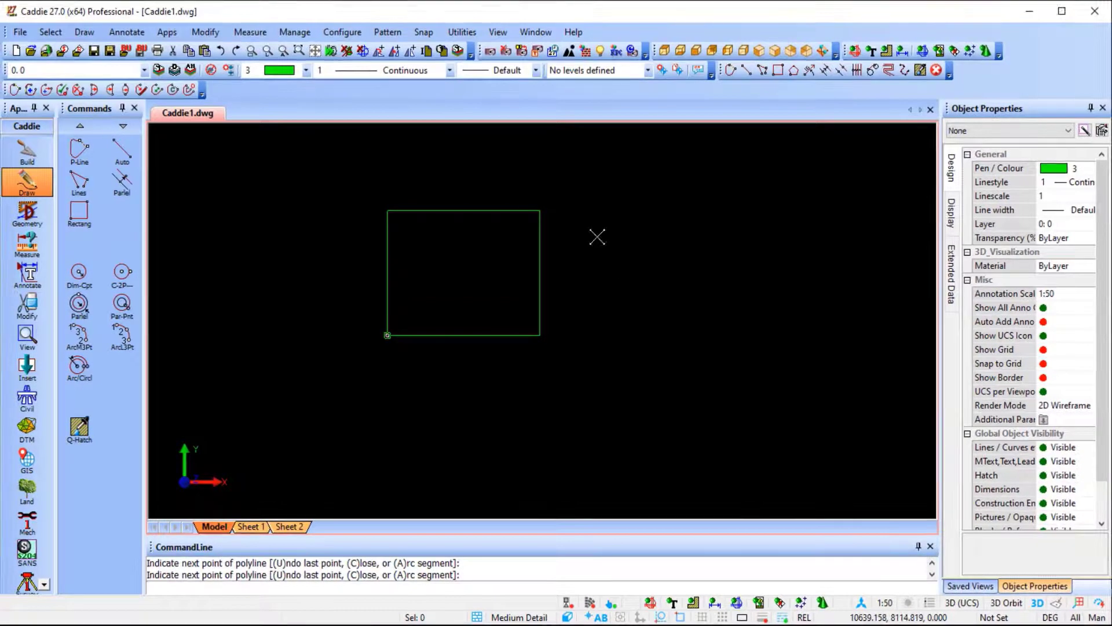
# Using Auto Snap, draw an individual line from the midpoint of the rectangle's upper edge to its lower-left corner.
pyautogui.rightClick(592, 224)
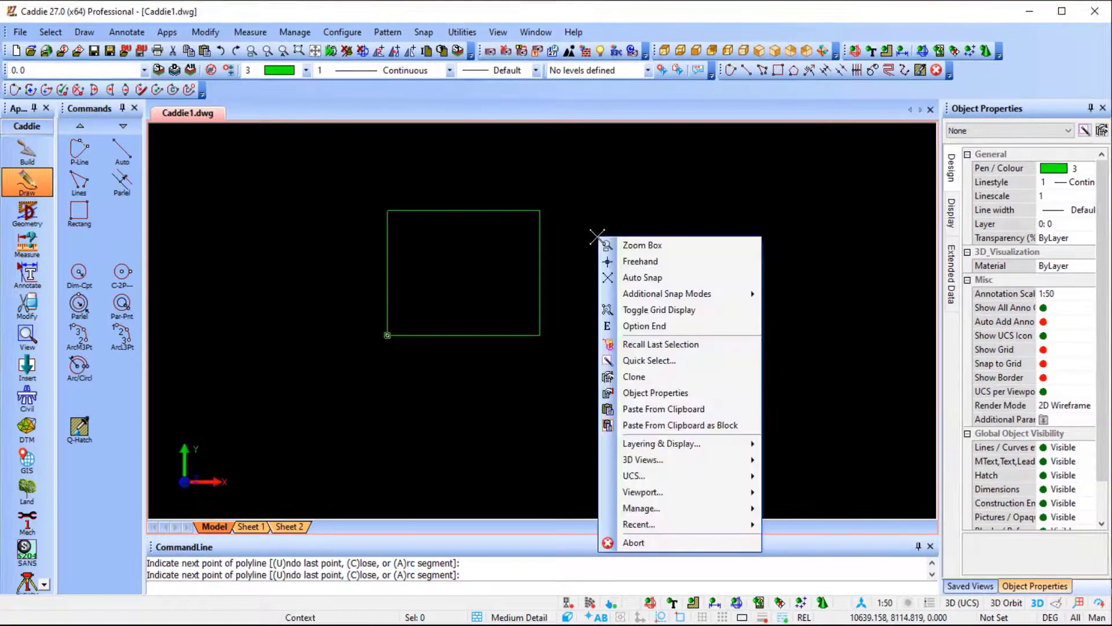
pyautogui.click(642, 279)
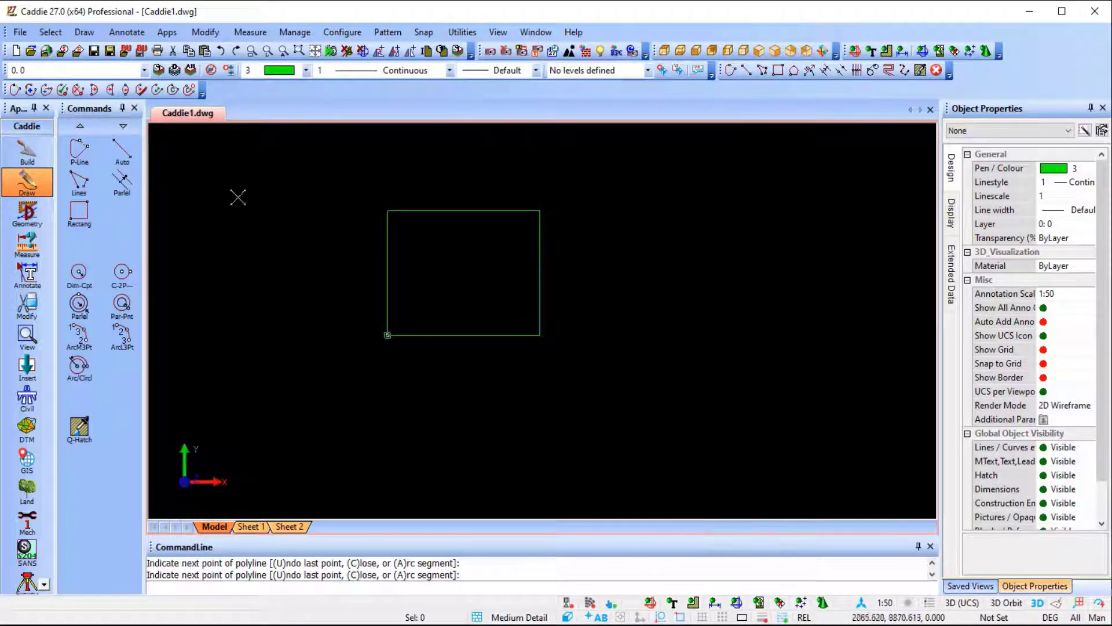
pyautogui.click(123, 151)
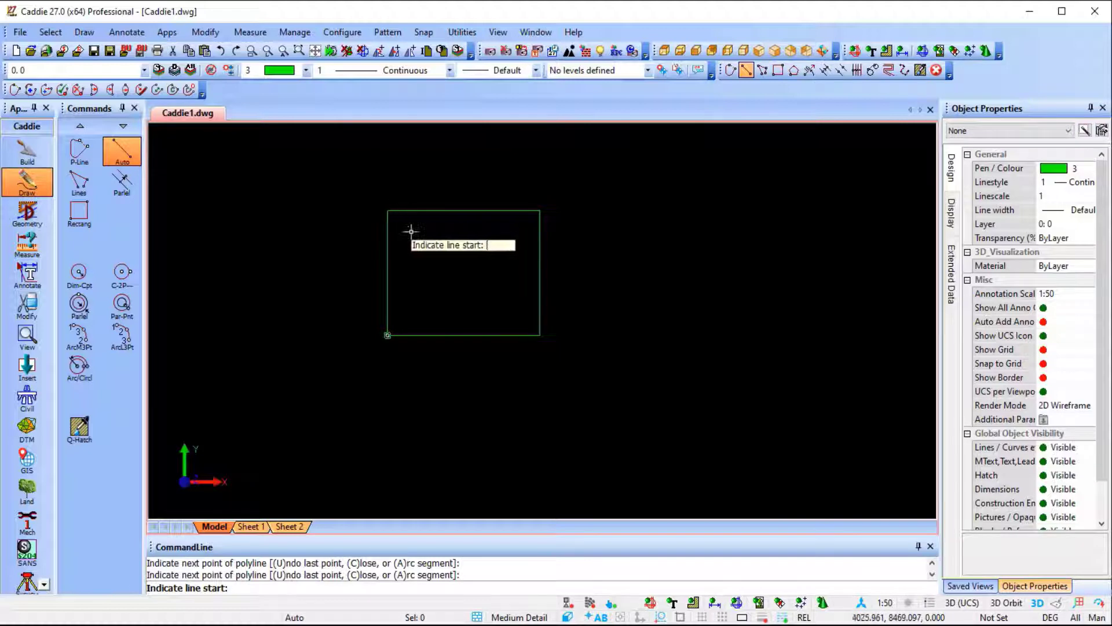
pyautogui.rightClick(481, 278)
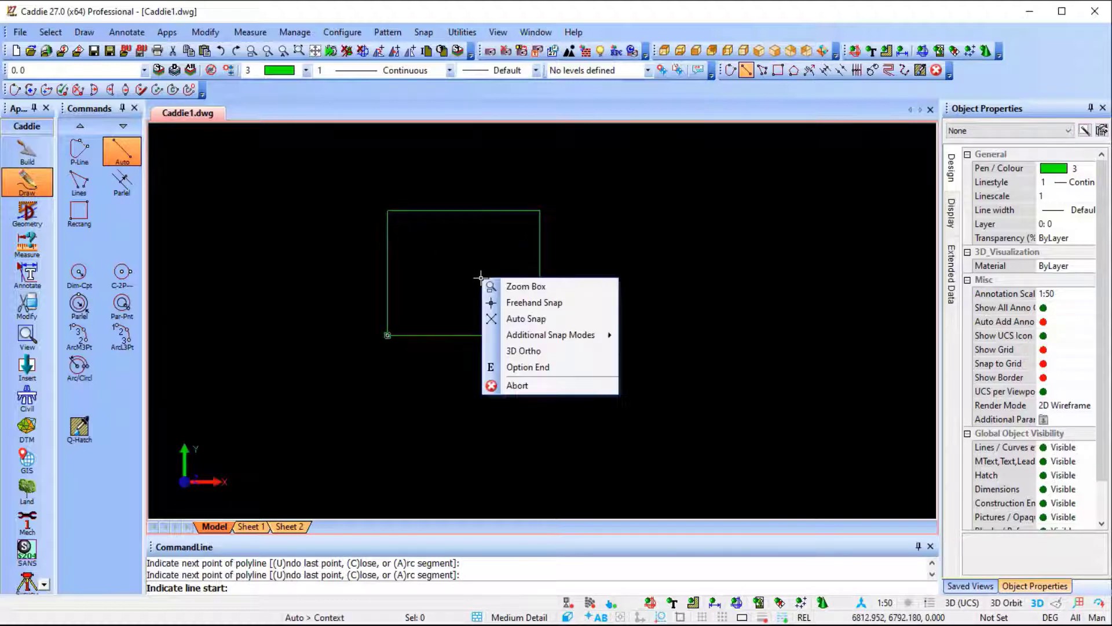
pyautogui.click(509, 314)
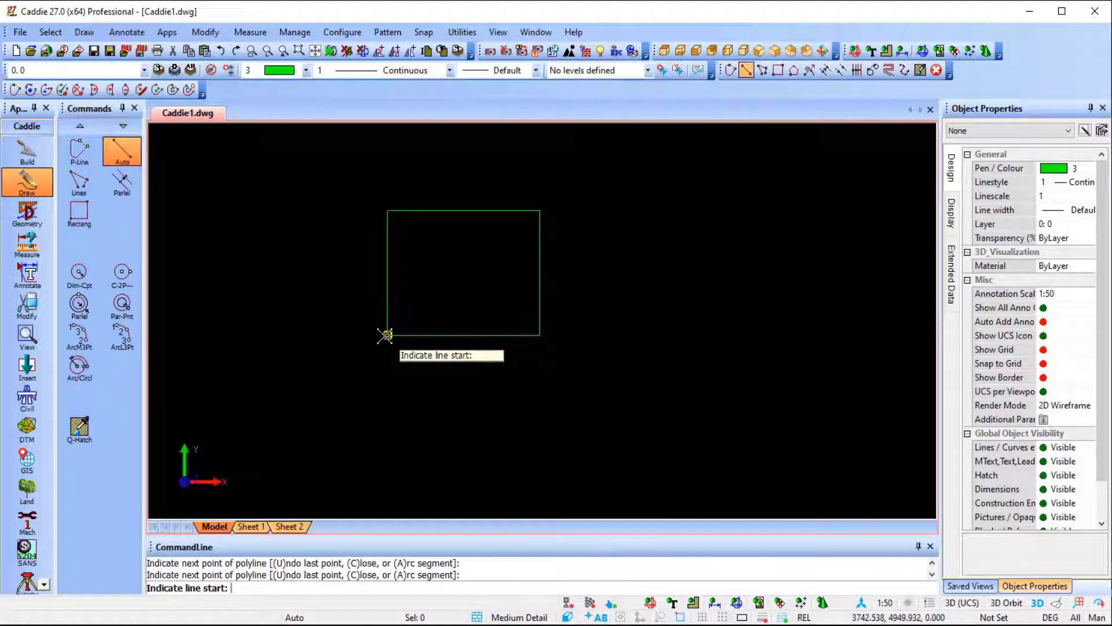
pyautogui.click(460, 212)
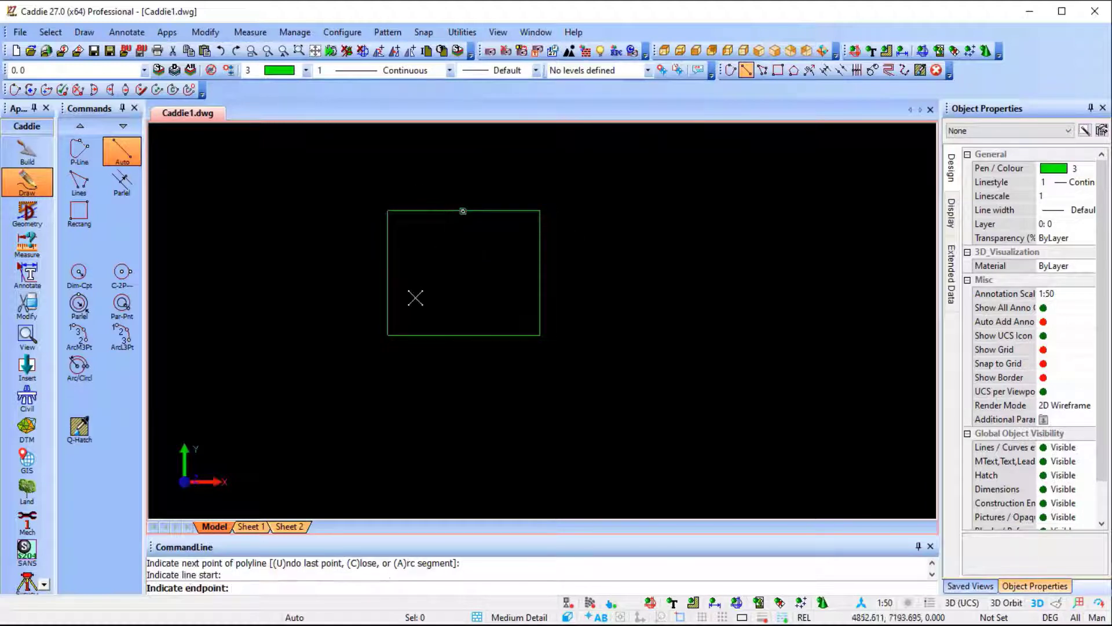
pyautogui.click(388, 335)
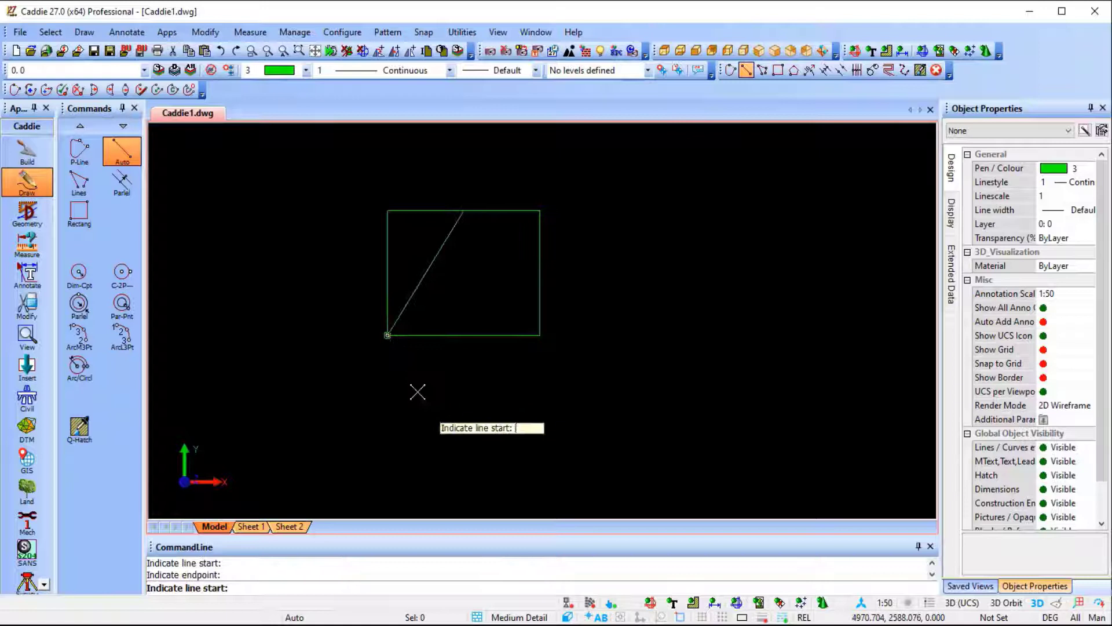
# Draw a line from the midpoint of the rectangle's upper edge to its lower-right corner and switch to Freehand Snap.
pyautogui.click(462, 210)
pyautogui.click(539, 334)
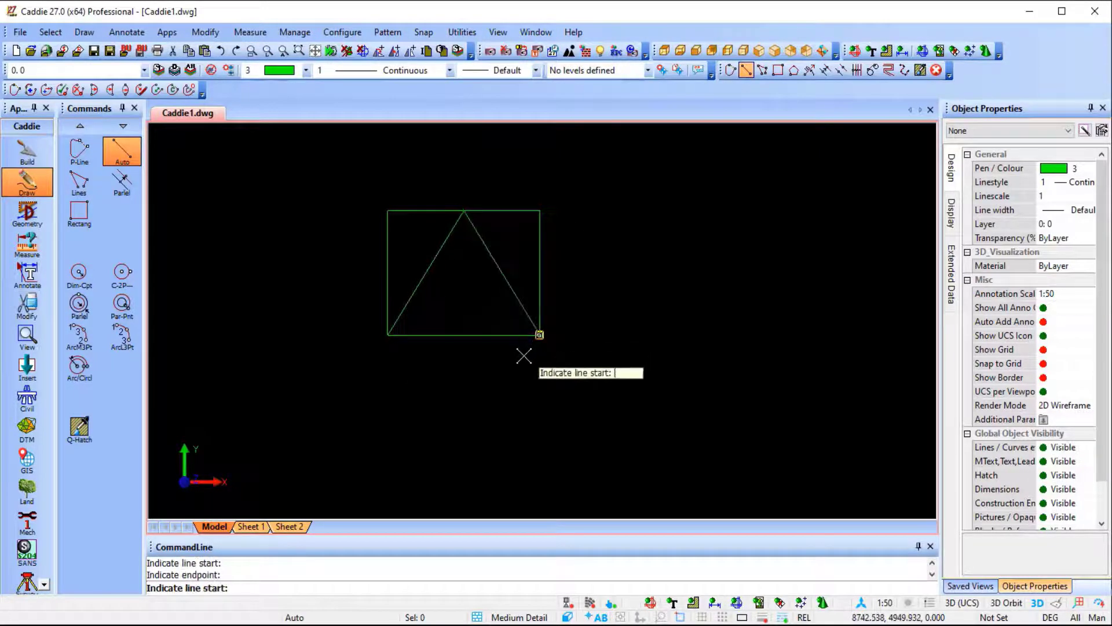
pyautogui.rightClick(591, 258)
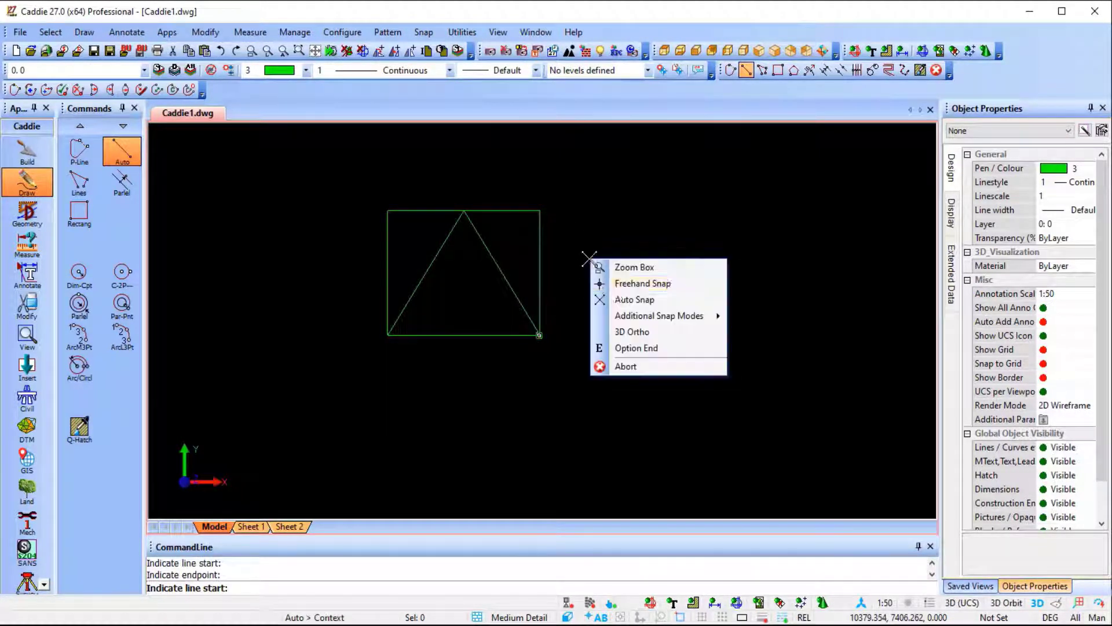
pyautogui.click(630, 282)
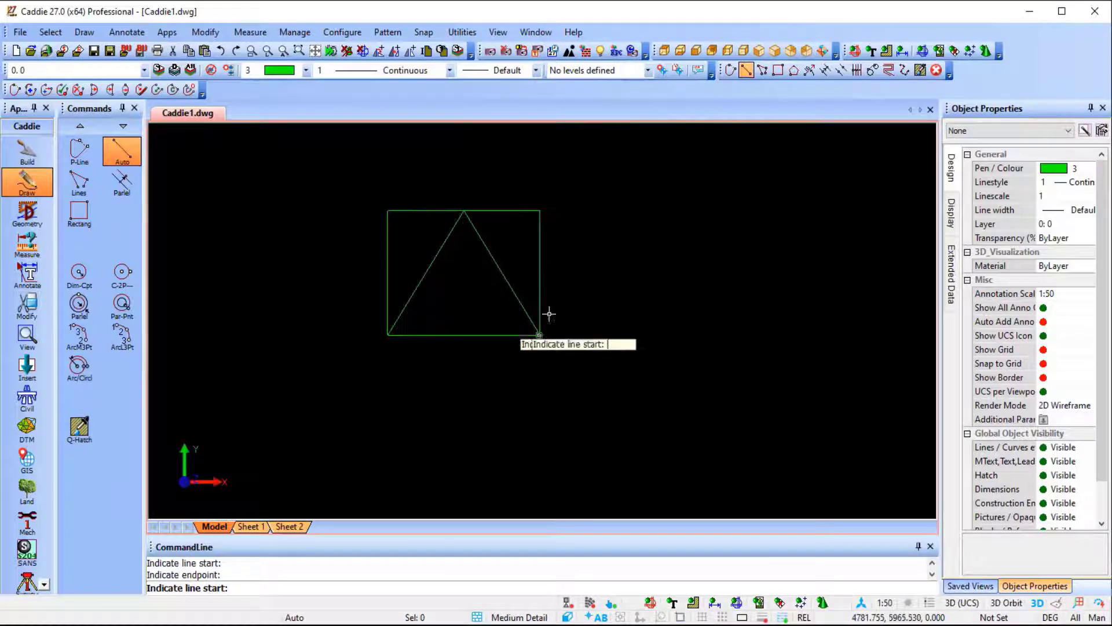
# Set the current pen colour to yellow (2) and the linestyle to PDASHEDX2.
pyautogui.click(280, 71)
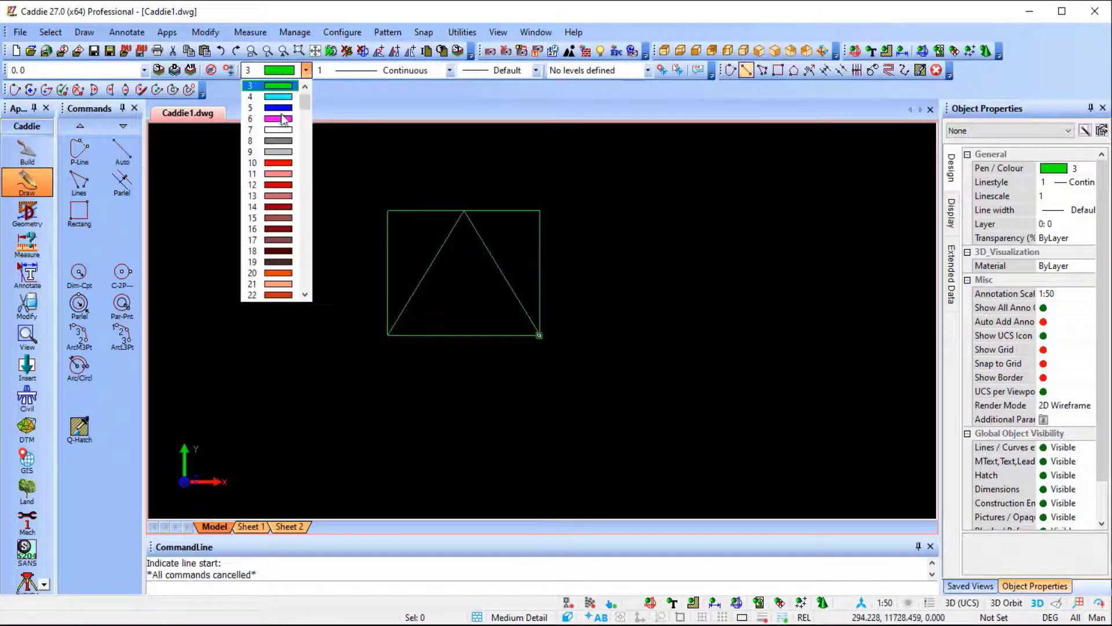
pyautogui.scroll(2, 283, 118)
pyautogui.click(283, 96)
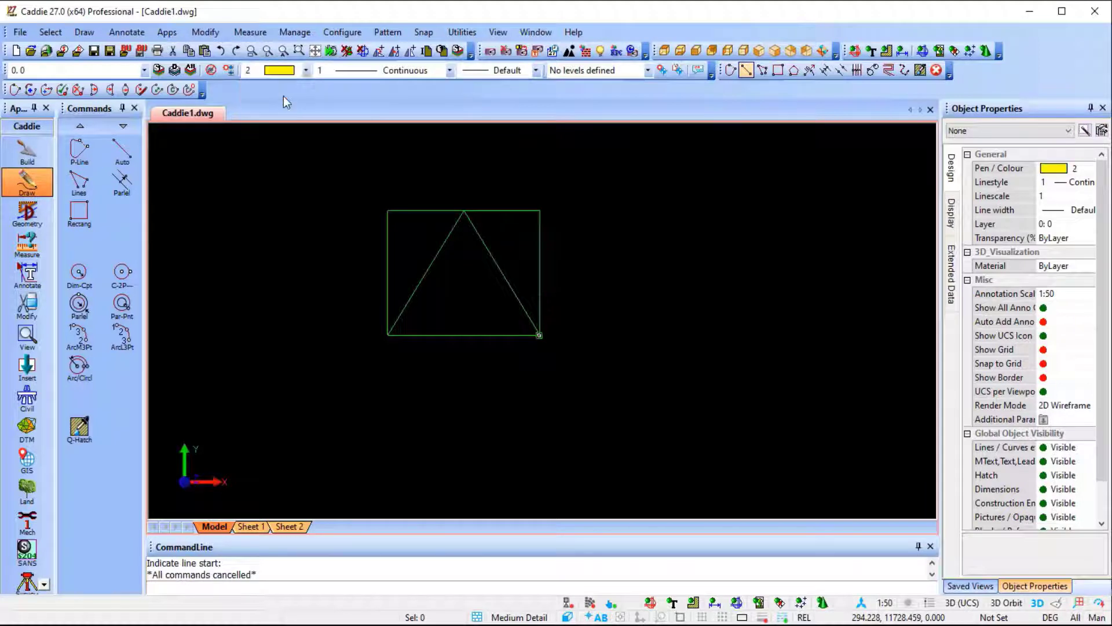
pyautogui.click(387, 72)
pyautogui.click(383, 96)
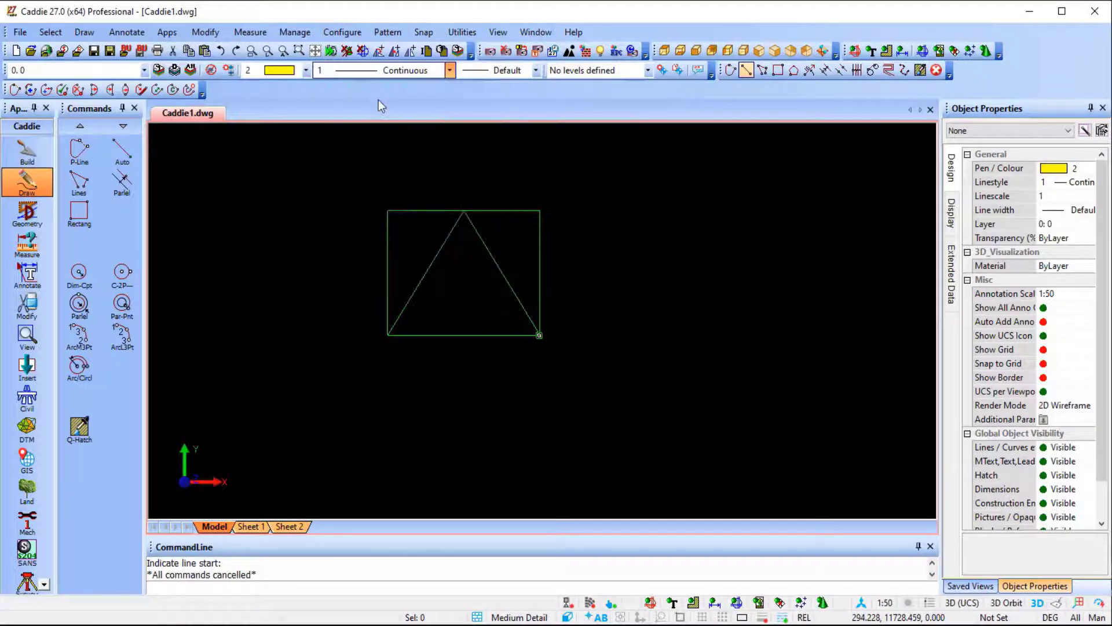
# Draw a circle with a radius of about 1272 mm by centre and edge point, centred near the middle of the rectangle.
pyautogui.click(122, 275)
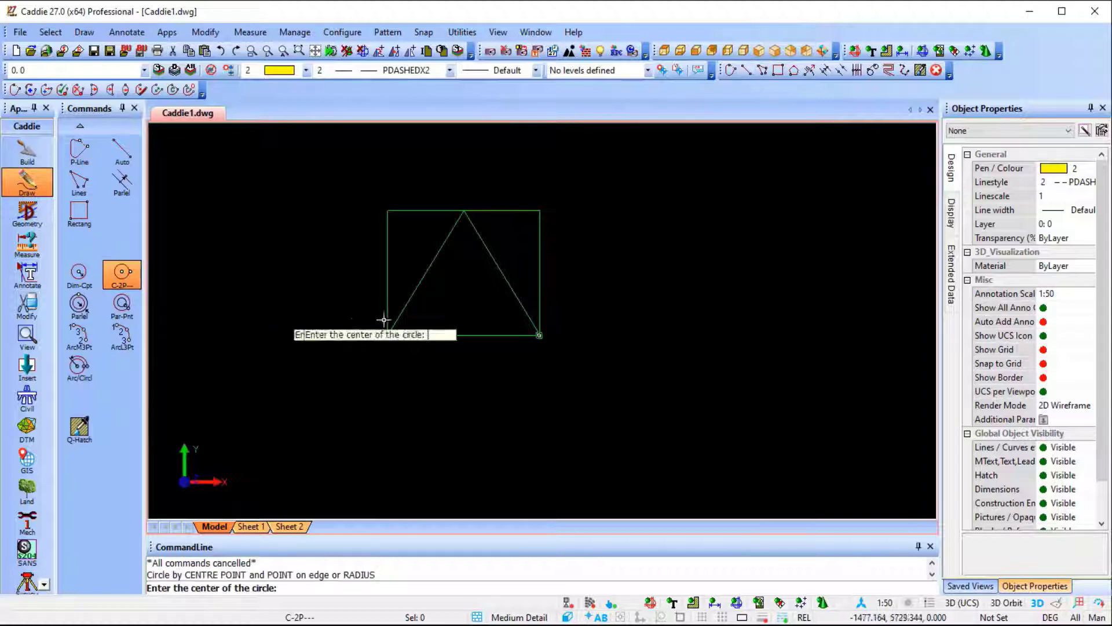
pyautogui.click(458, 272)
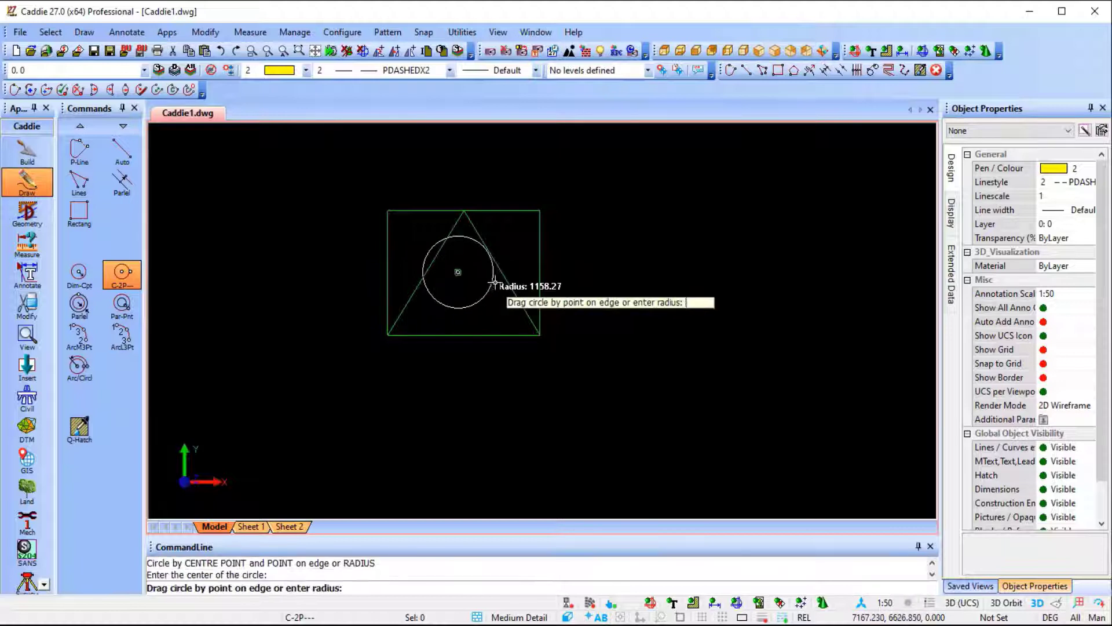
pyautogui.click(494, 283)
pyautogui.press('Escape')
# Move the dashed circle down by its centre grip so it sits just above the rectangle's lower edge.
pyautogui.click(472, 309)
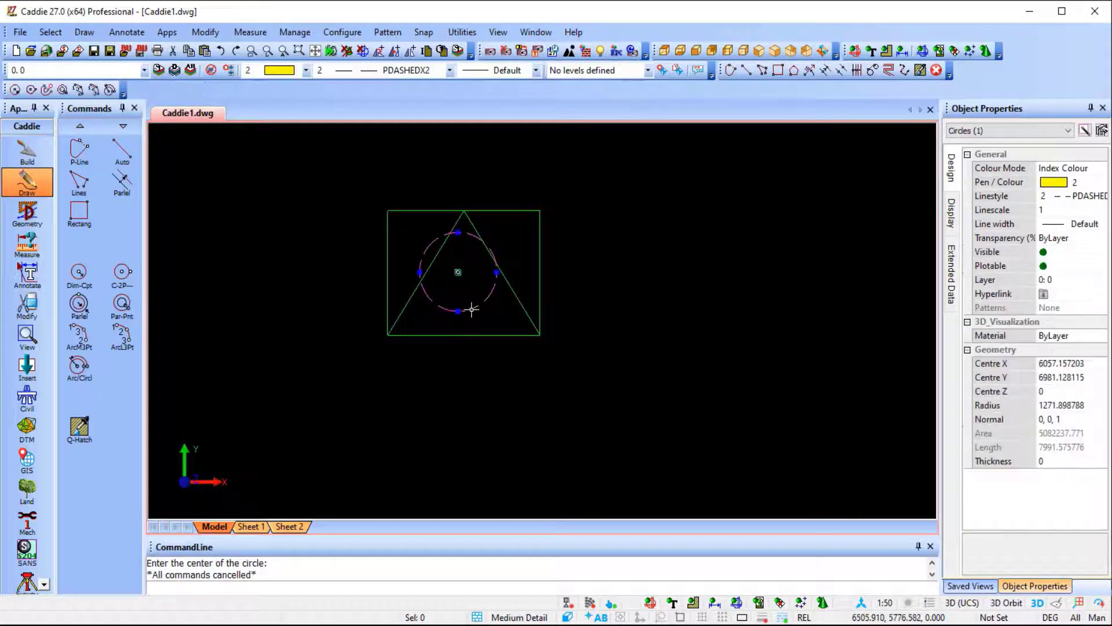
pyautogui.click(458, 270)
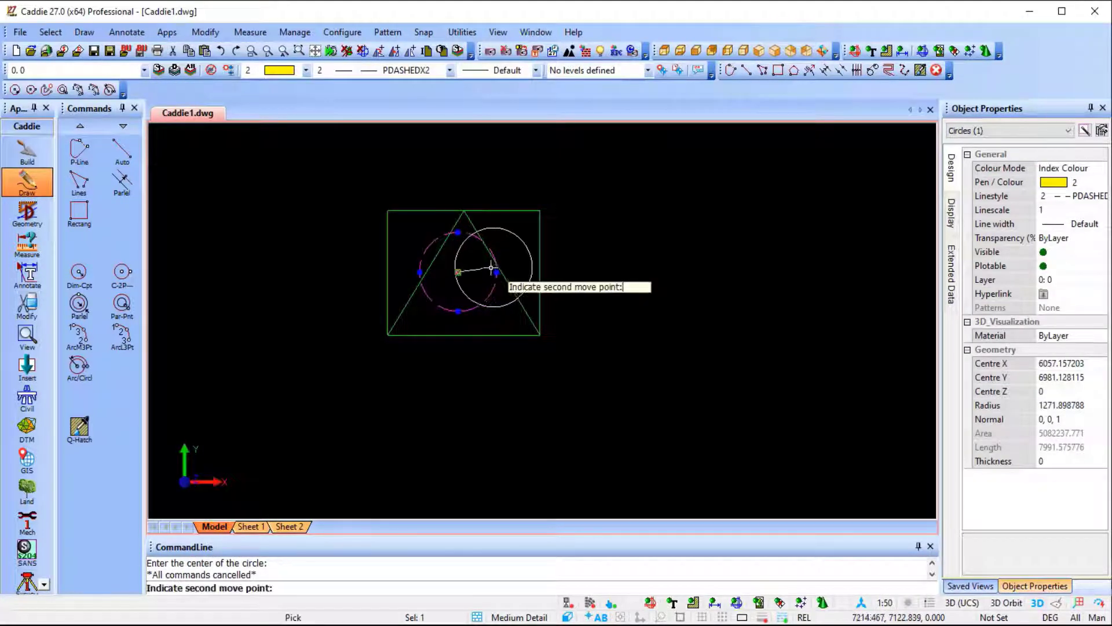
pyautogui.click(463, 292)
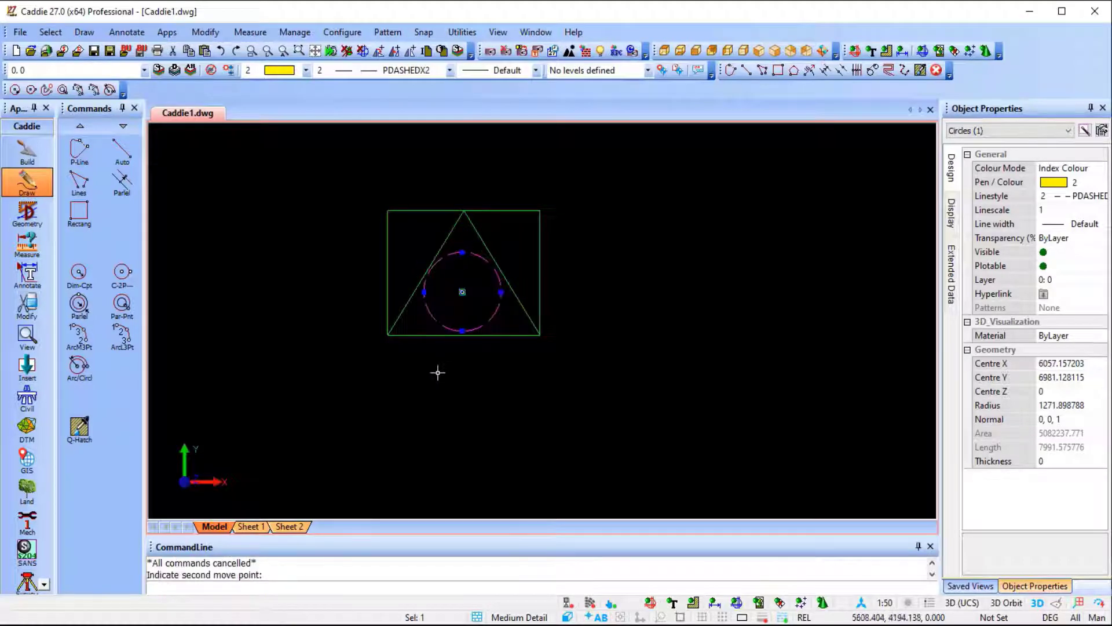
pyautogui.press('Escape')
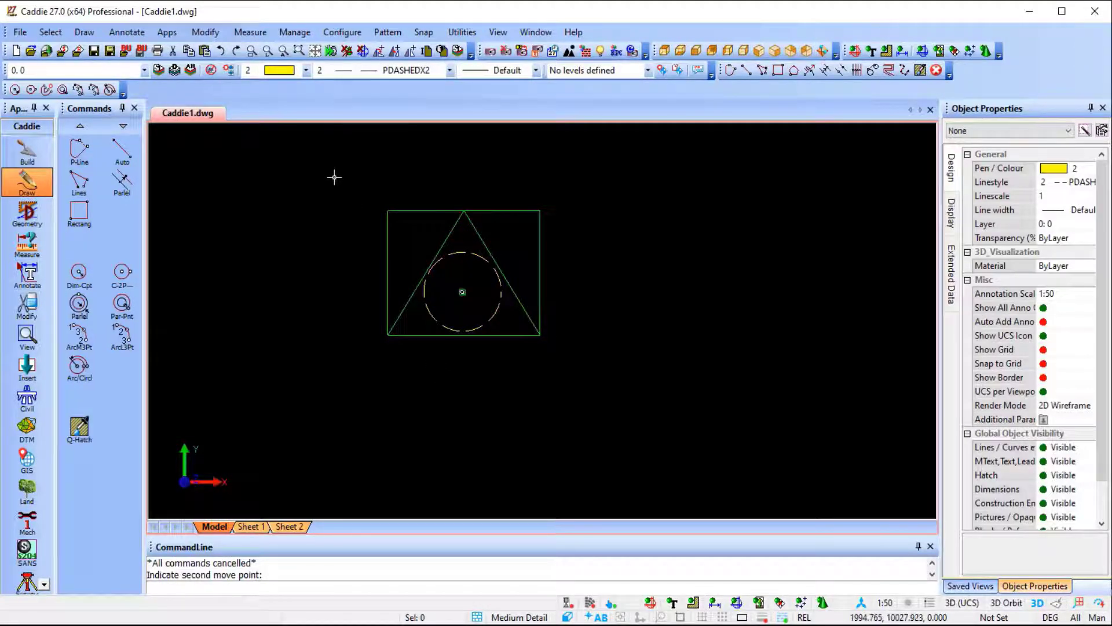
# Copy the rectangle, both diagonal lines and the circle, and place the upright copy to the right of the original.
pyautogui.click(334, 178)
pyautogui.click(586, 367)
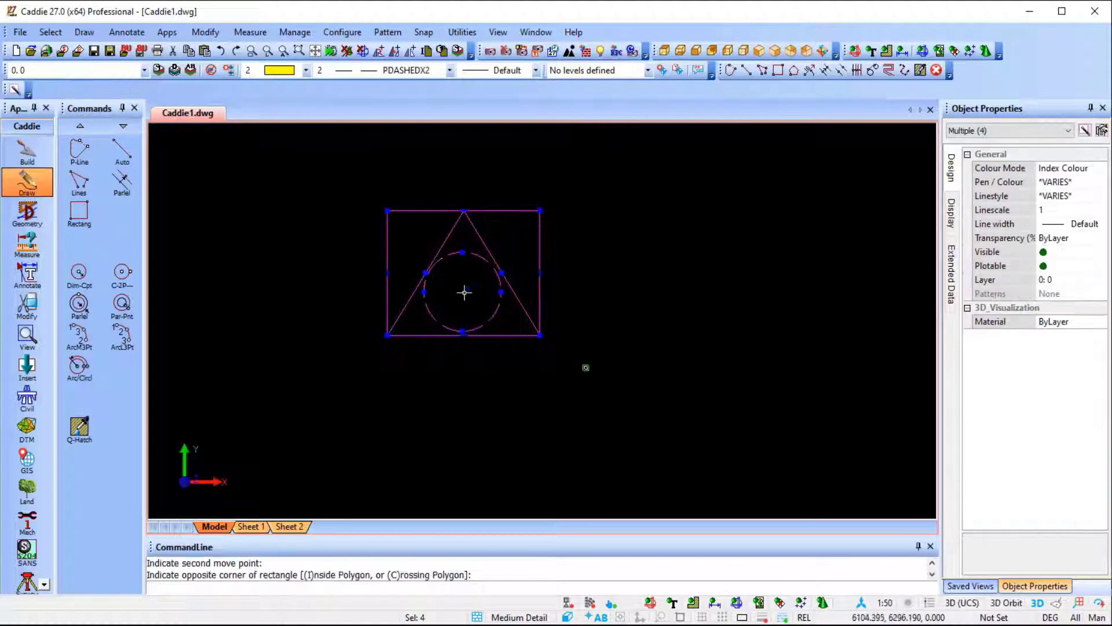
pyautogui.rightClick(469, 284)
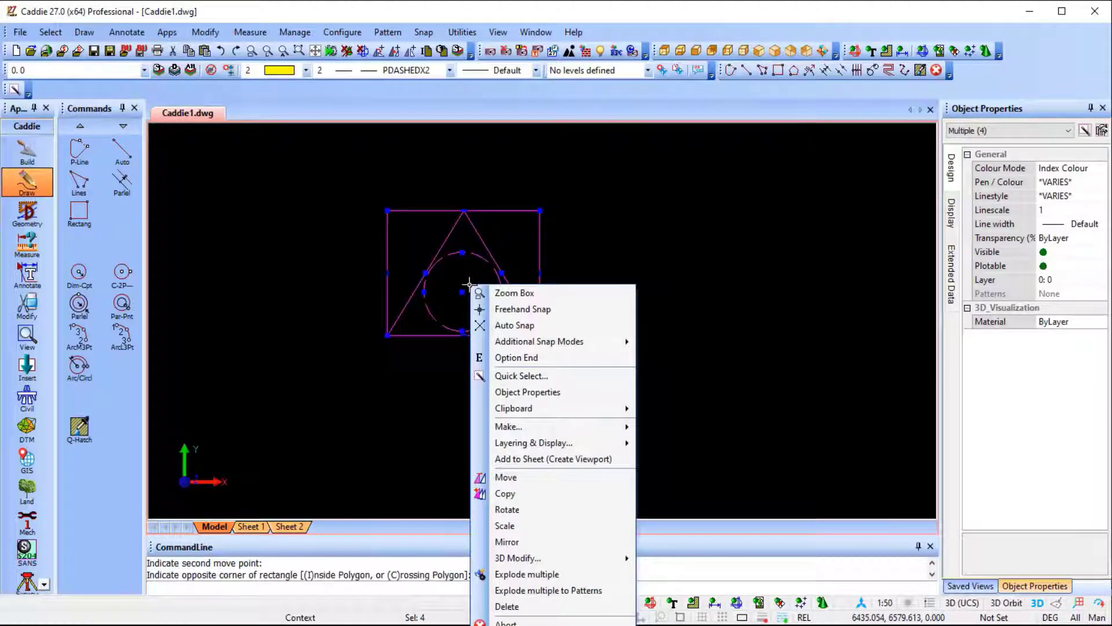
pyautogui.click(547, 495)
pyautogui.click(463, 265)
pyautogui.scroll(-3, 574, 261)
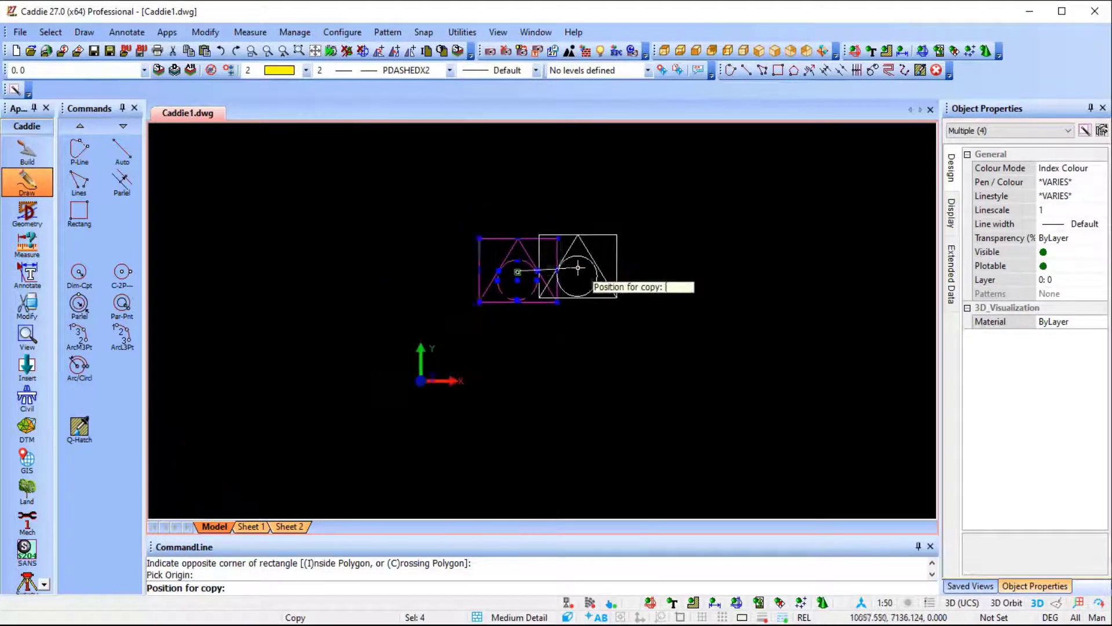
pyautogui.moveTo(573, 260); pyautogui.dragTo(482, 268, button='middle')
pyautogui.scroll(5, 482, 268)
pyautogui.scroll(-2, 595, 278)
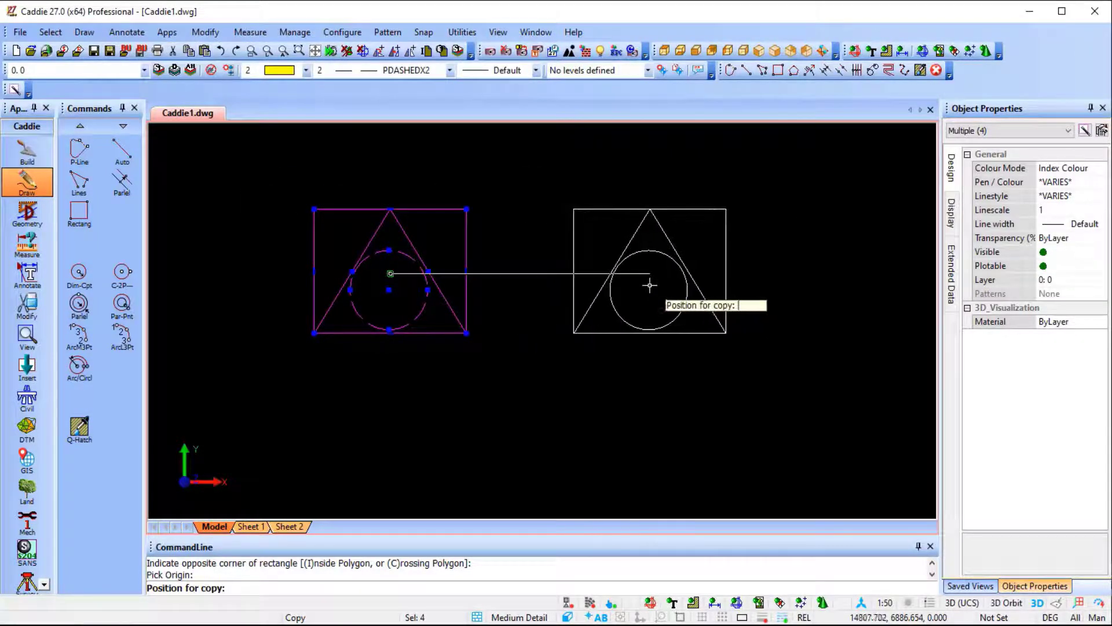
pyautogui.click(649, 285)
# Place a second copy below the first one, rotated 45 degrees anticlockwise about the Z axis.
pyautogui.scroll(-3, 637, 354)
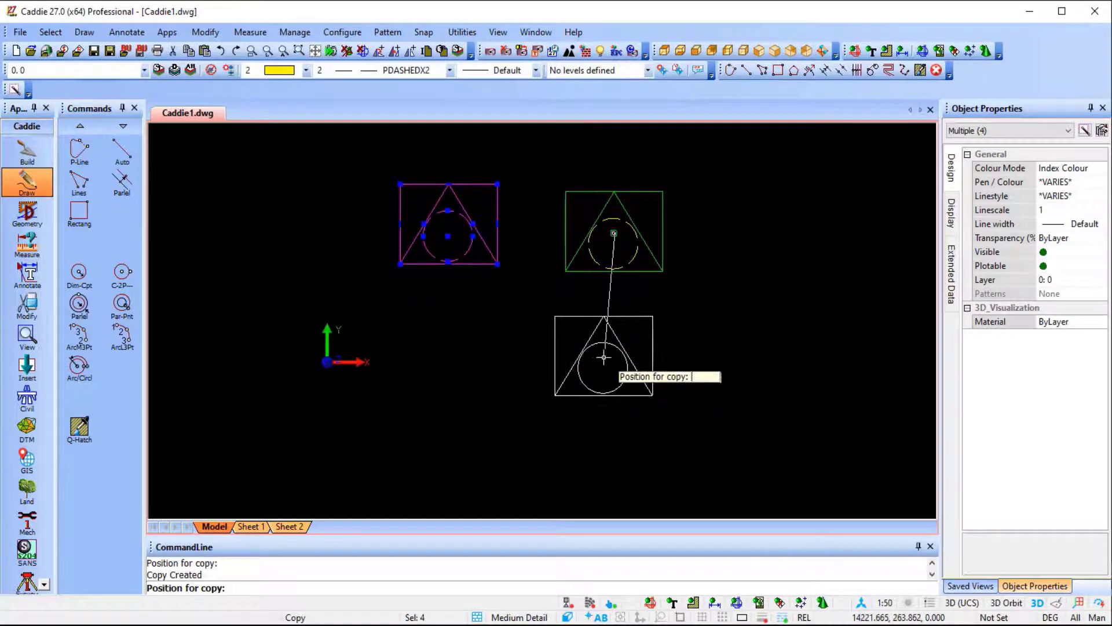
pyautogui.rightClick(605, 357)
pyautogui.click(647, 451)
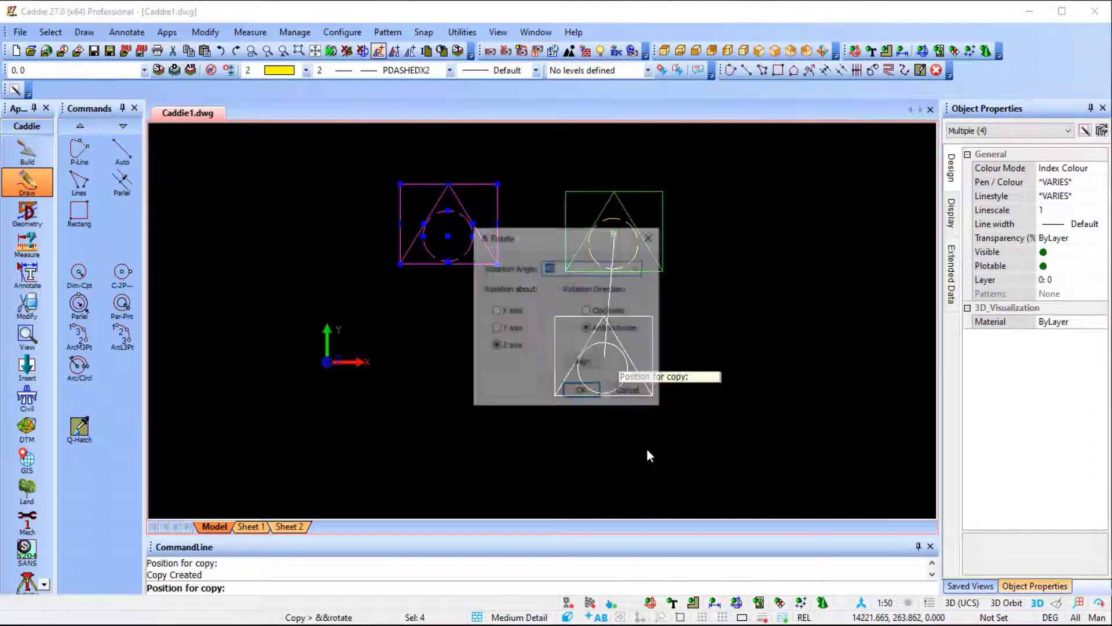
pyautogui.click(582, 394)
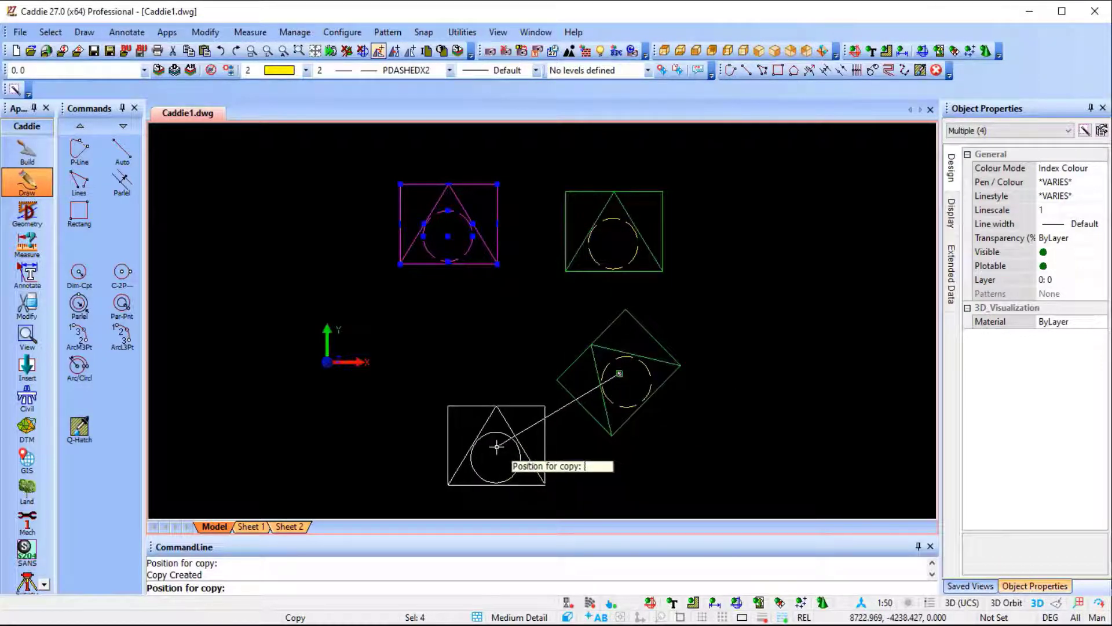
pyautogui.press('Escape')
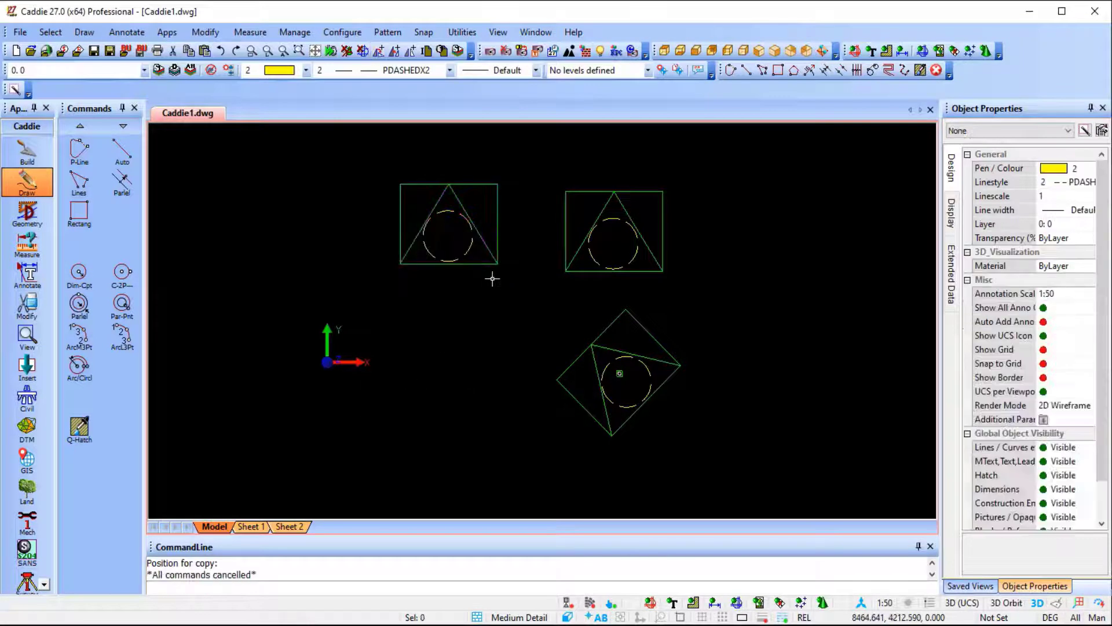
# Open Quick Hatch, look through its Patterns and Fill swatches, and keep the solid fills shown.
pyautogui.scroll(1, 492, 279)
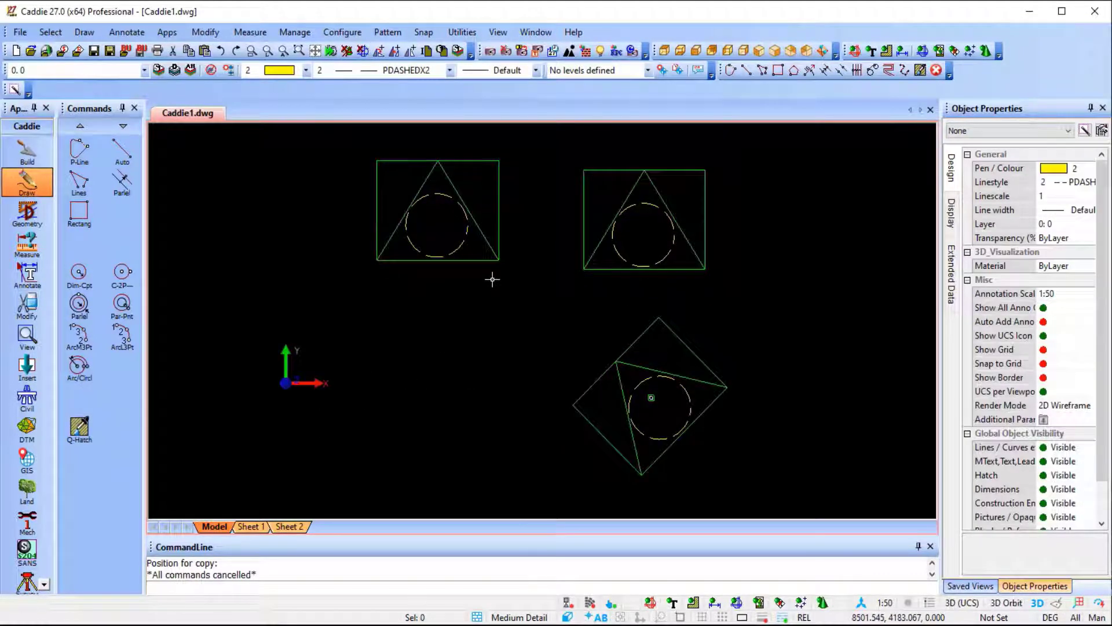
pyautogui.moveTo(513, 274); pyautogui.dragTo(519, 265, button='middle')
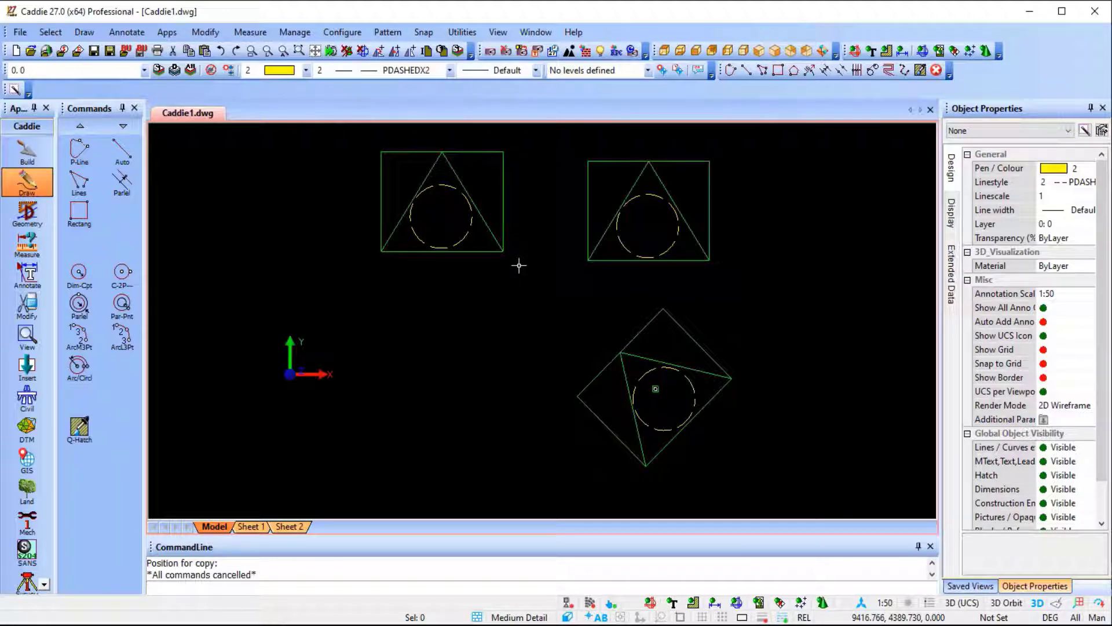
pyautogui.moveTo(519, 266); pyautogui.dragTo(473, 284, button='middle')
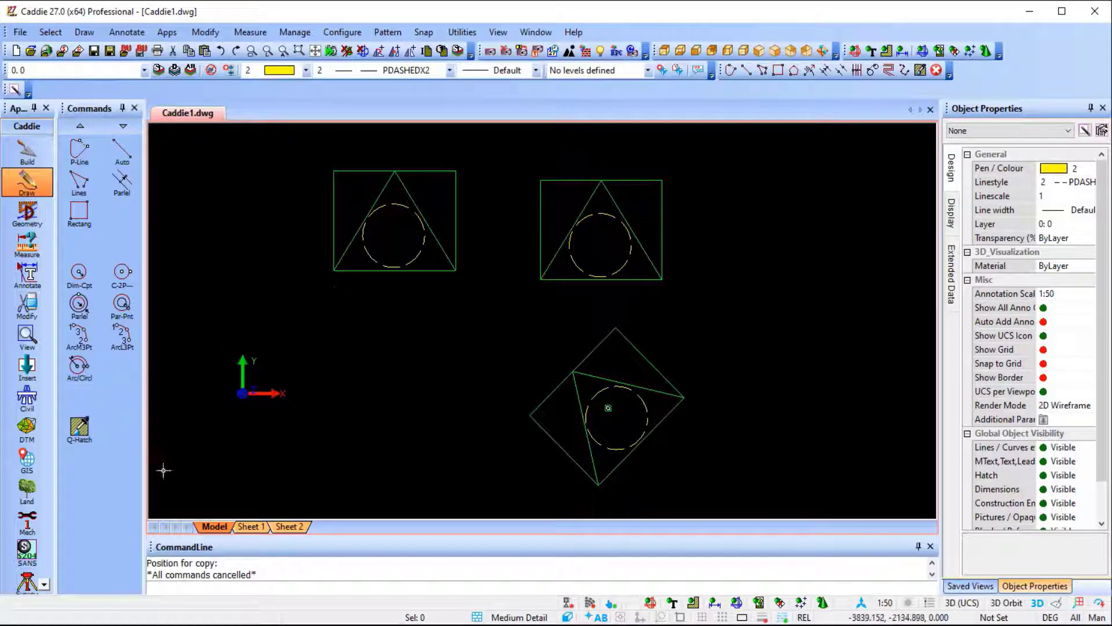
pyautogui.click(79, 429)
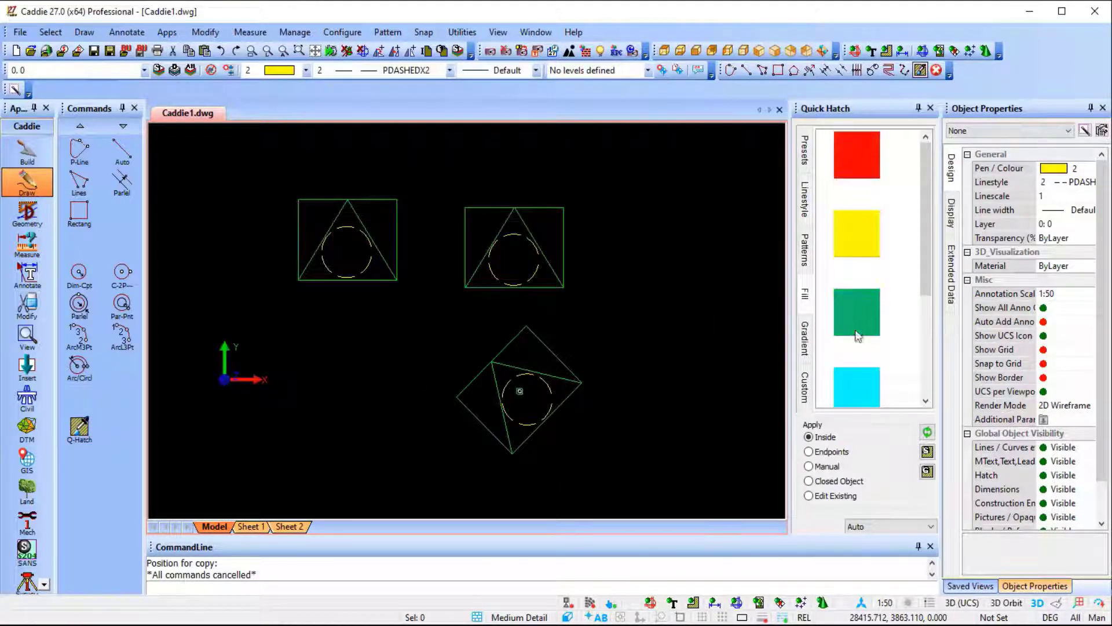
pyautogui.click(804, 255)
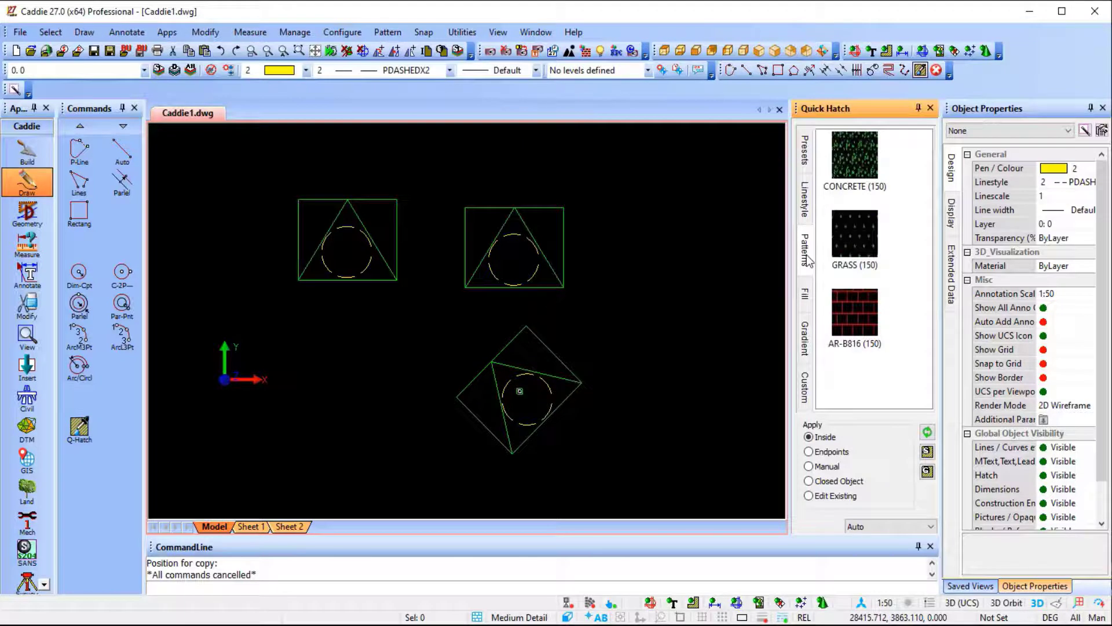
pyautogui.click(806, 297)
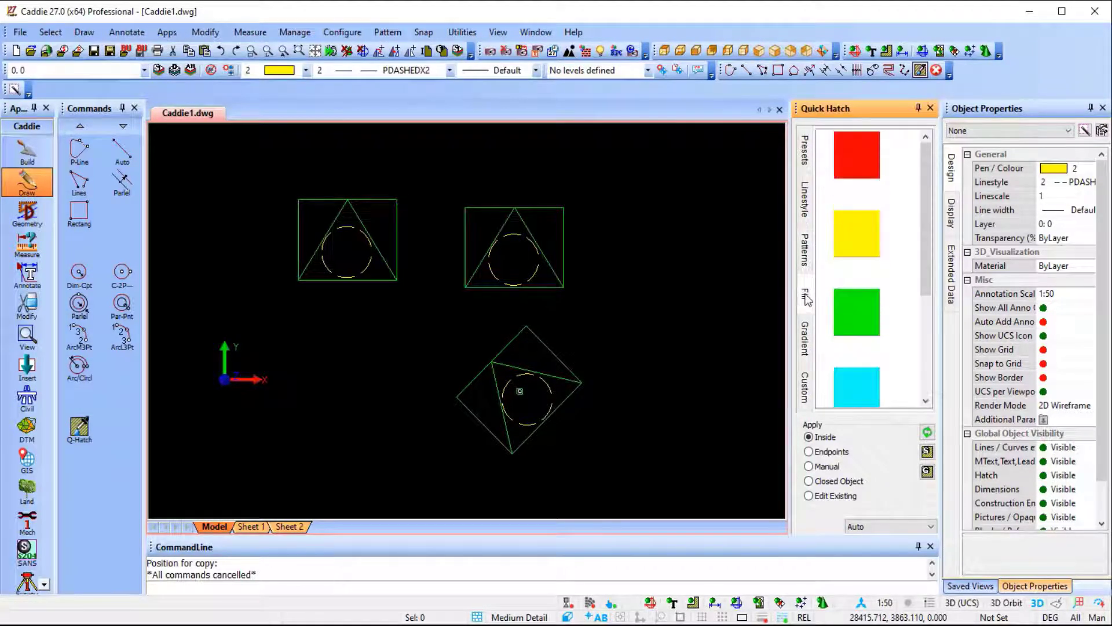
pyautogui.click(848, 388)
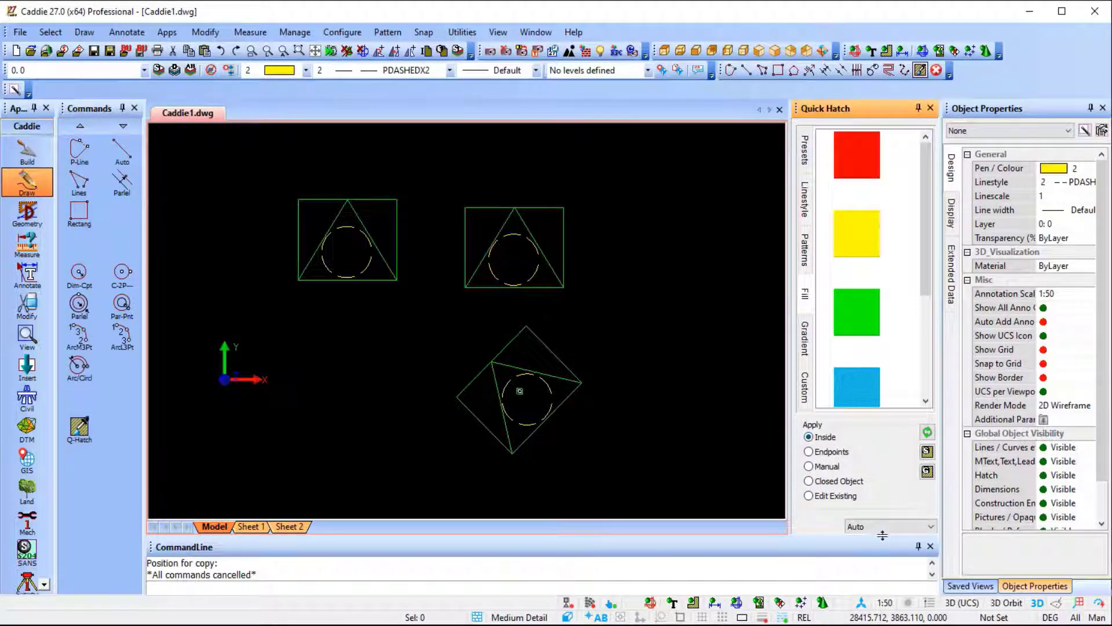
pyautogui.moveTo(463, 286); pyautogui.dragTo(506, 339, button='middle')
# Fill the two outer triangles and the circle of the upright copy with solid red, using the Inside option.
pyautogui.click(846, 168)
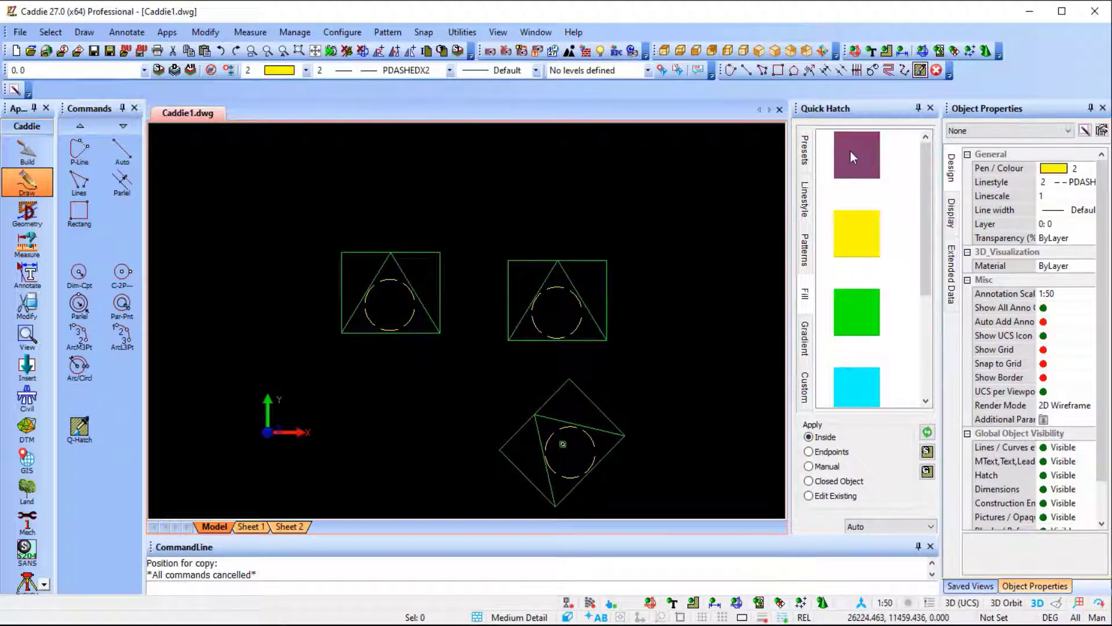
pyautogui.moveTo(851, 152); pyautogui.dragTo(541, 279)
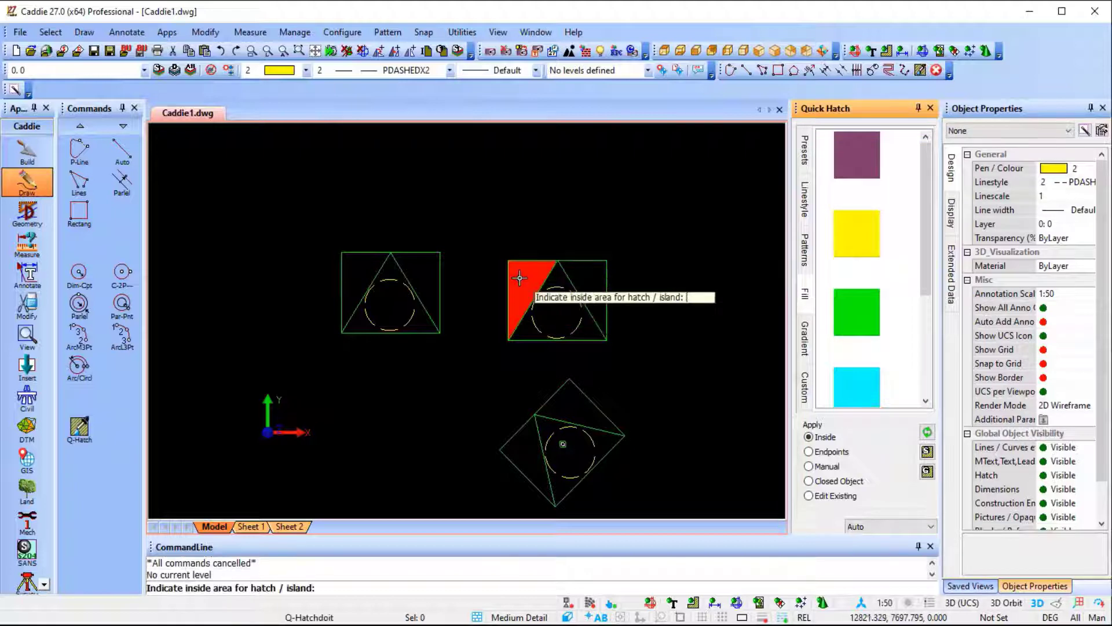
pyautogui.scroll(3, 540, 280)
pyautogui.scroll(1, 540, 279)
pyautogui.click(630, 276)
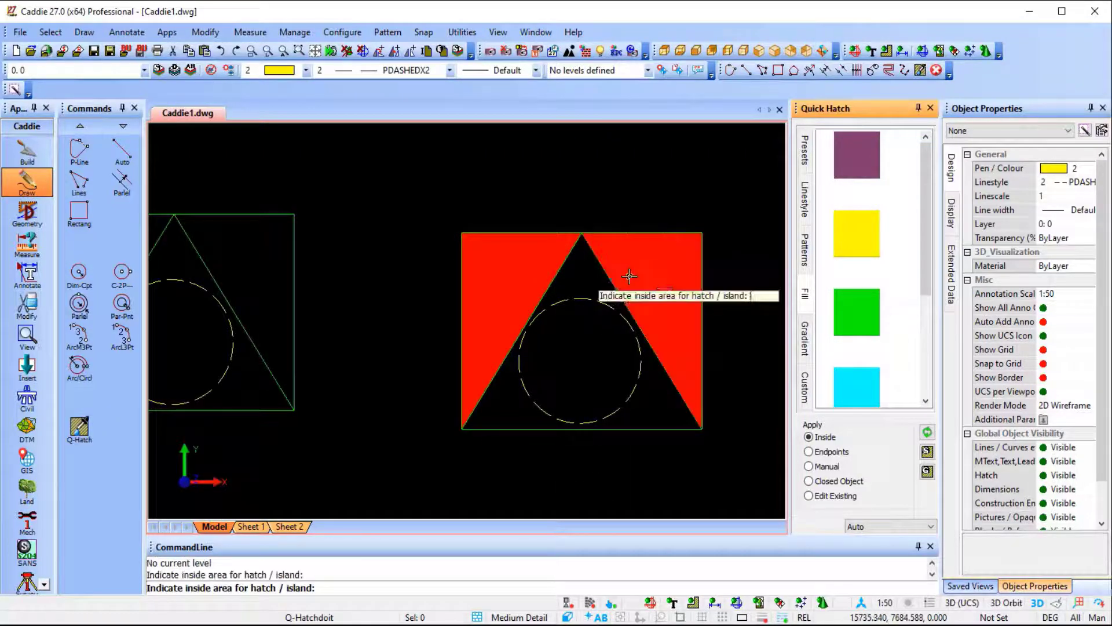
pyautogui.click(580, 378)
pyautogui.scroll(-2, 580, 378)
pyautogui.moveTo(579, 354); pyautogui.dragTo(574, 215, button='middle')
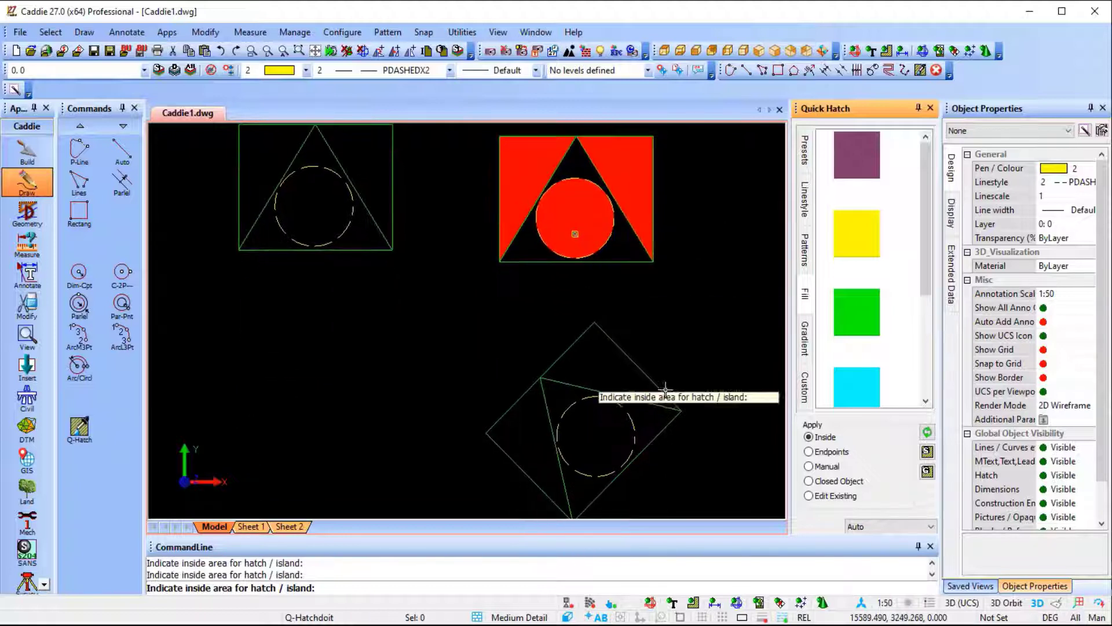
pyautogui.moveTo(697, 378); pyautogui.dragTo(698, 299, button='middle')
pyautogui.press('Escape')
# With Prompt for Islands set, fill the rotated copy's central triangle with solid red and make its circle an island.
pyautogui.scroll(1, 582, 376)
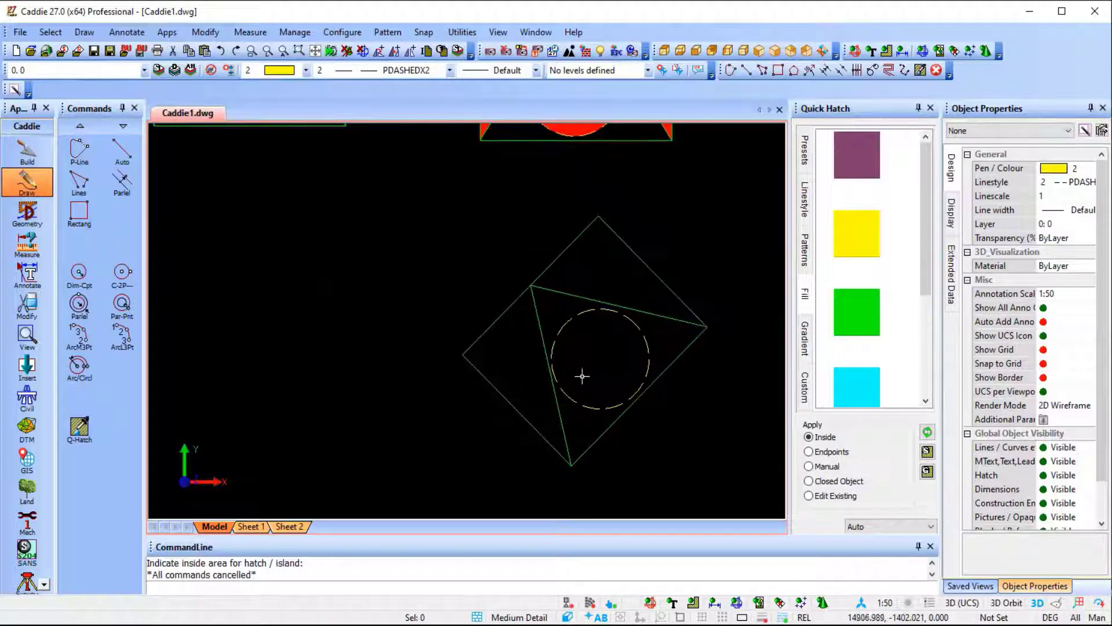
pyautogui.click(855, 152)
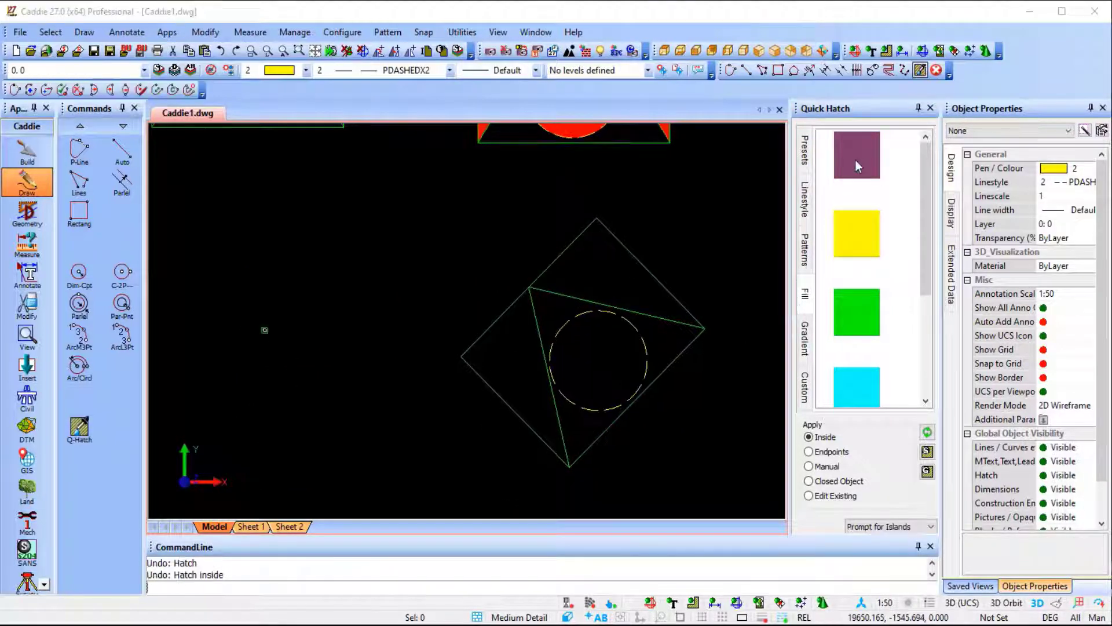
pyautogui.click(577, 428)
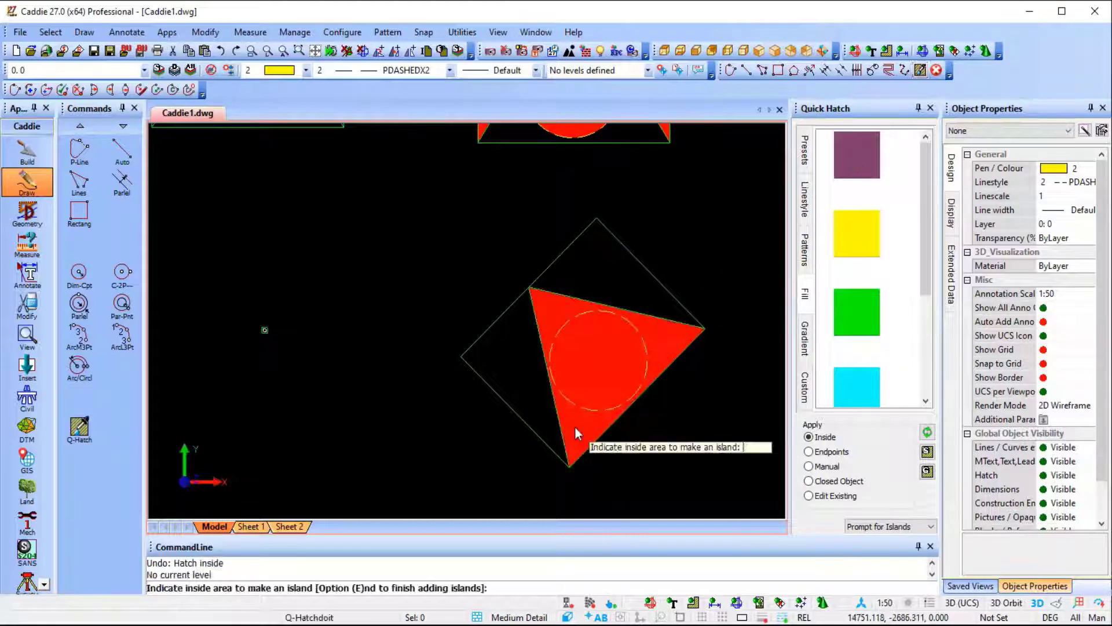
pyautogui.click(593, 385)
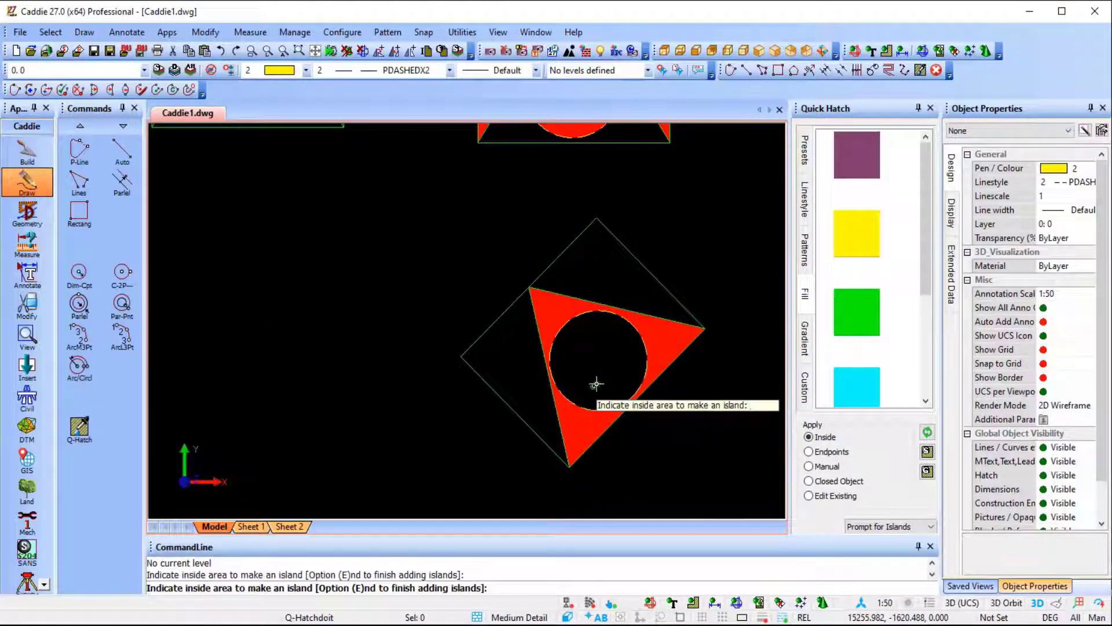
# End the island selection and close the Quick Hatch pane.
pyautogui.press('Escape')
pyautogui.scroll(-3, 614, 278)
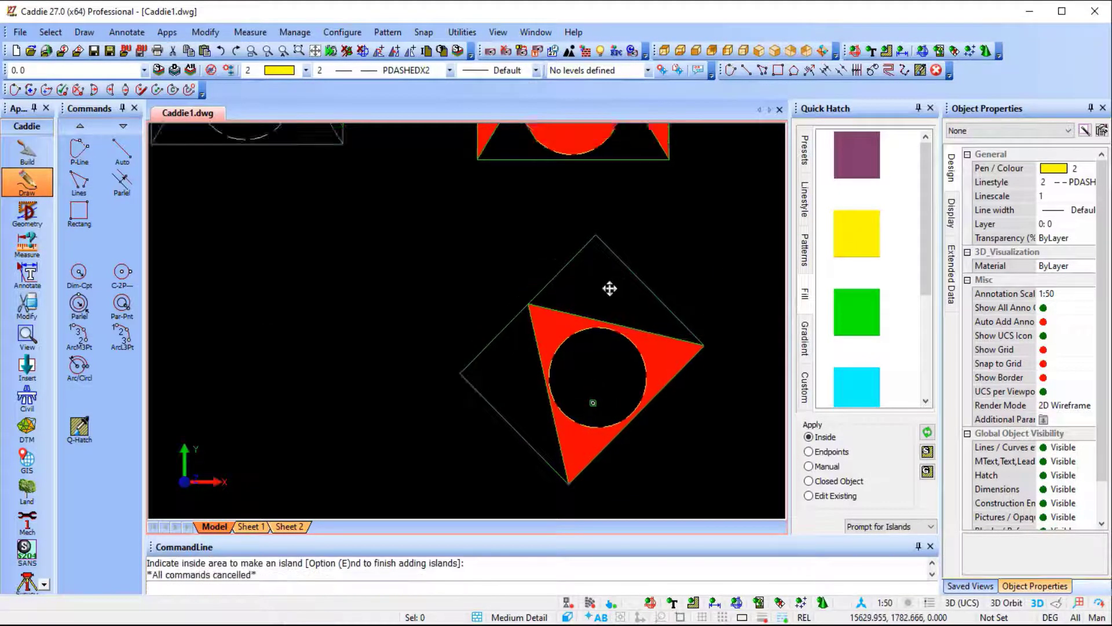
pyautogui.click(805, 248)
pyautogui.click(930, 107)
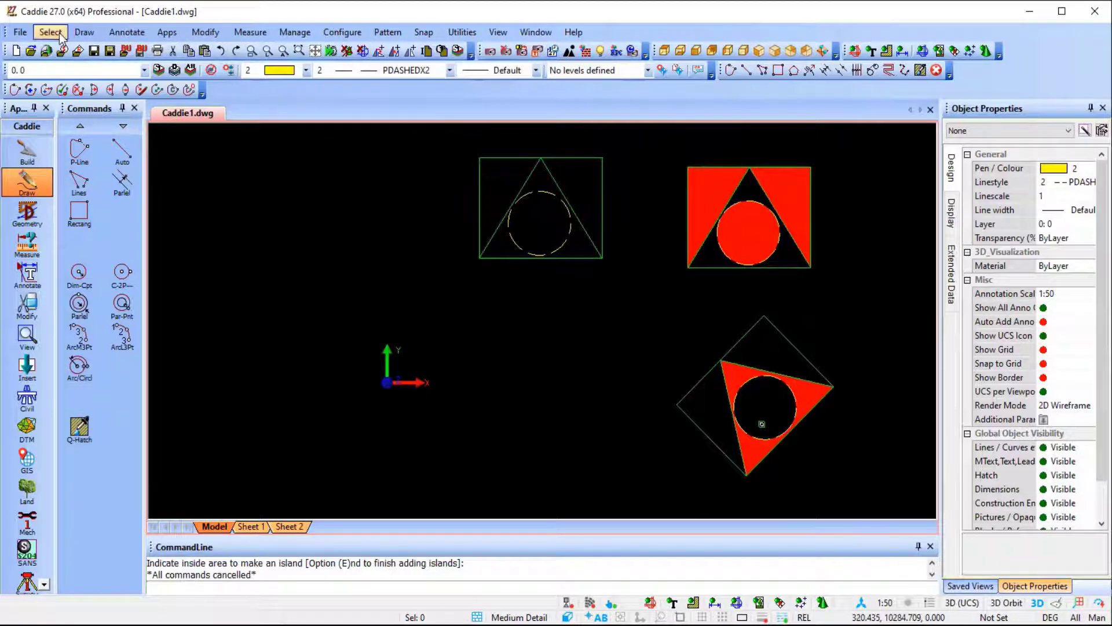
# Set the current pen to 7 (white) and the linestyle to 1 Continuous.
pyautogui.click(279, 71)
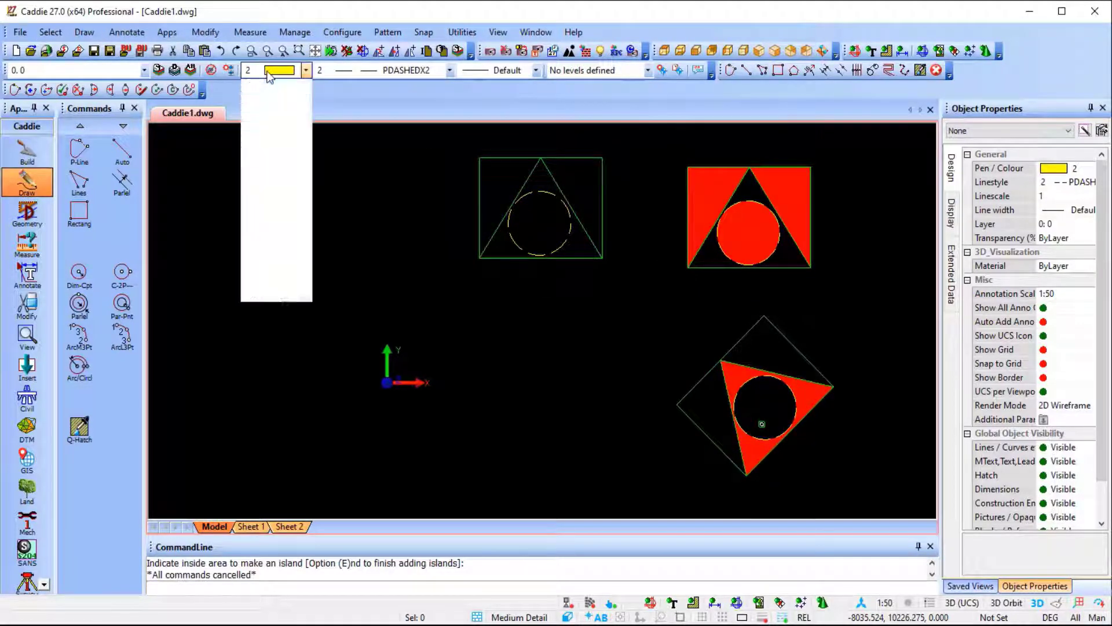
pyautogui.click(273, 145)
pyautogui.click(374, 73)
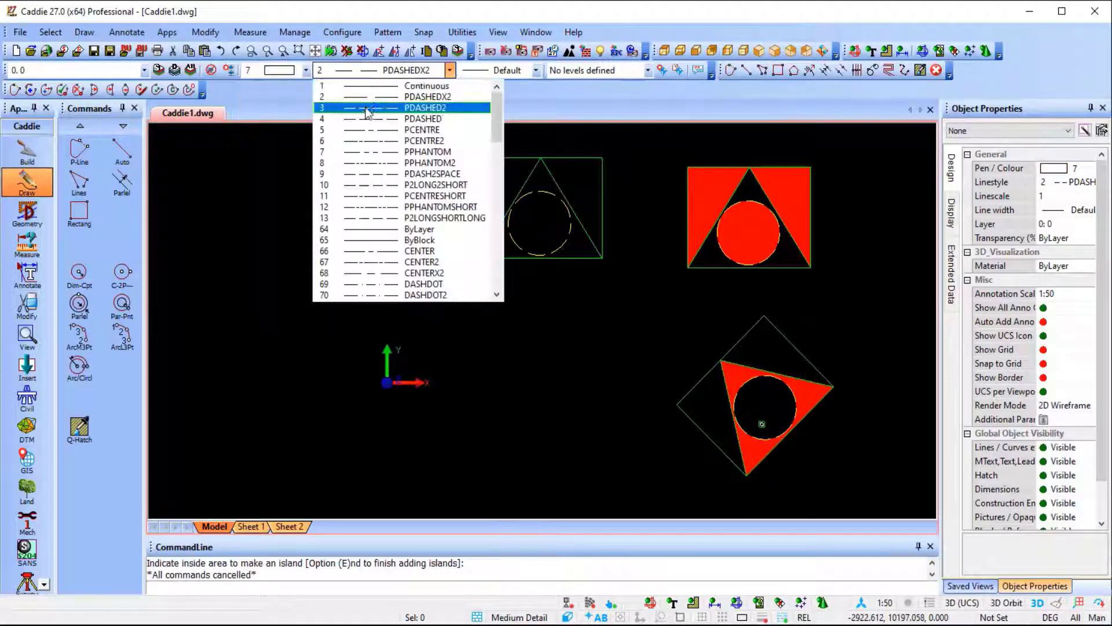
pyautogui.click(400, 82)
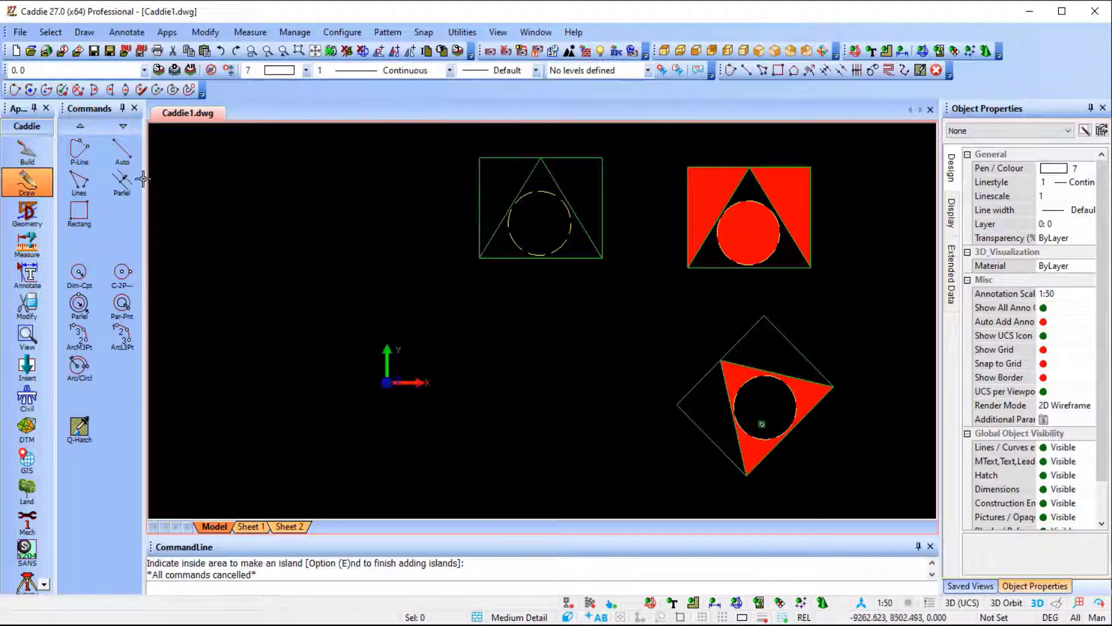
# Draw a wide polyline rectangle in the empty space below the original figure.
pyautogui.click(79, 212)
pyautogui.click(586, 363)
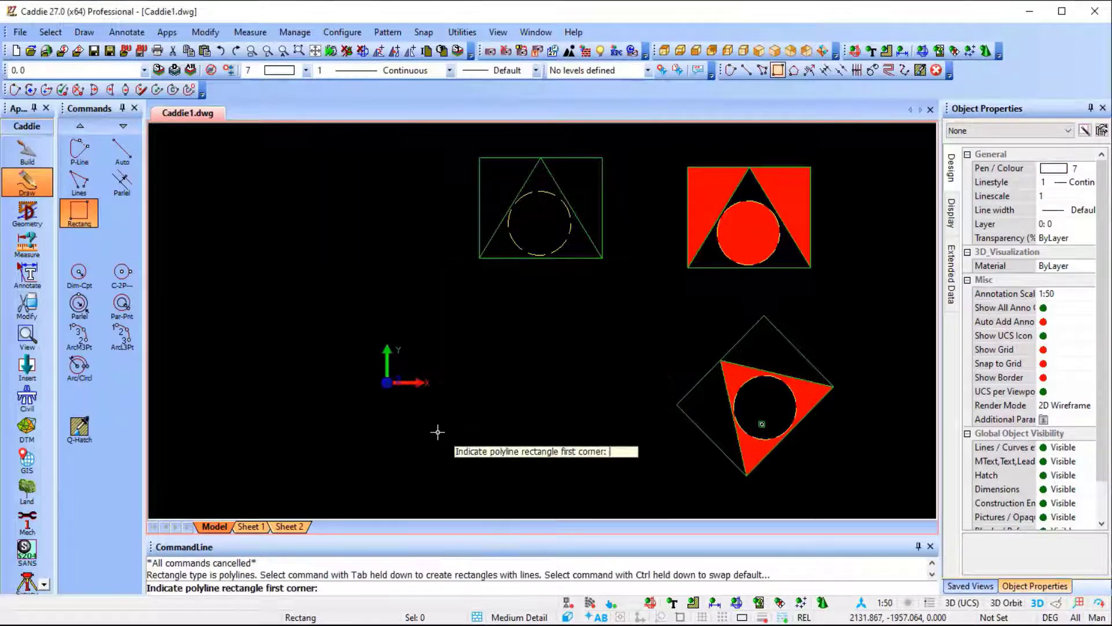
pyautogui.click(430, 436)
pyautogui.click(630, 343)
pyautogui.press('Escape')
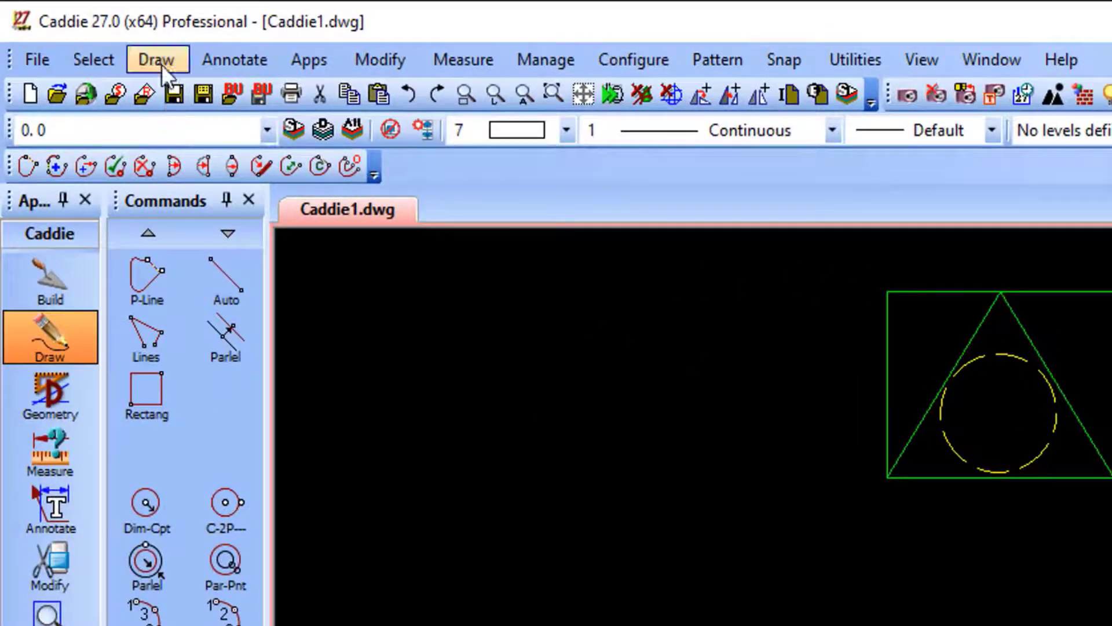
# Fill the new rectangle with the bitmap Brick 09A.jpg, using the Inside trace method.
pyautogui.click(85, 34)
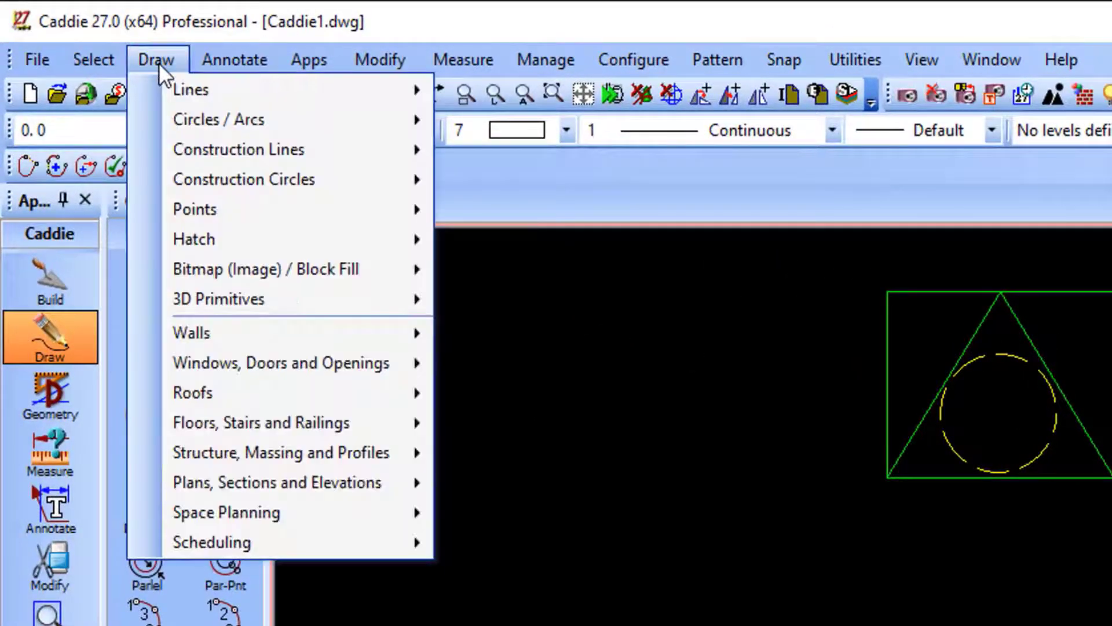
pyautogui.moveTo(299, 276)
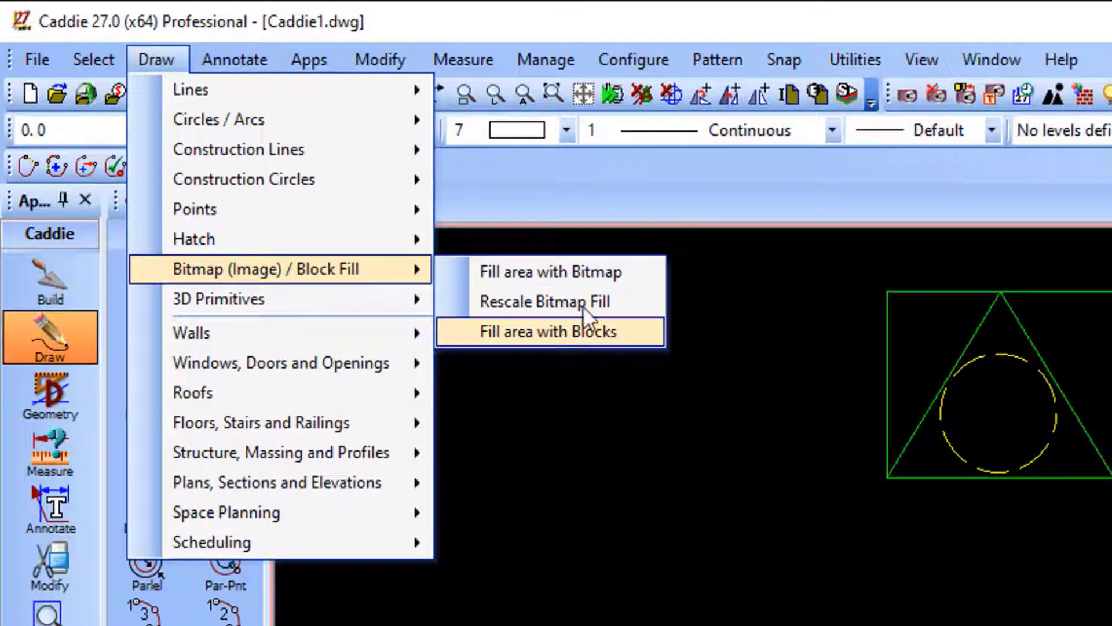
pyautogui.click(583, 275)
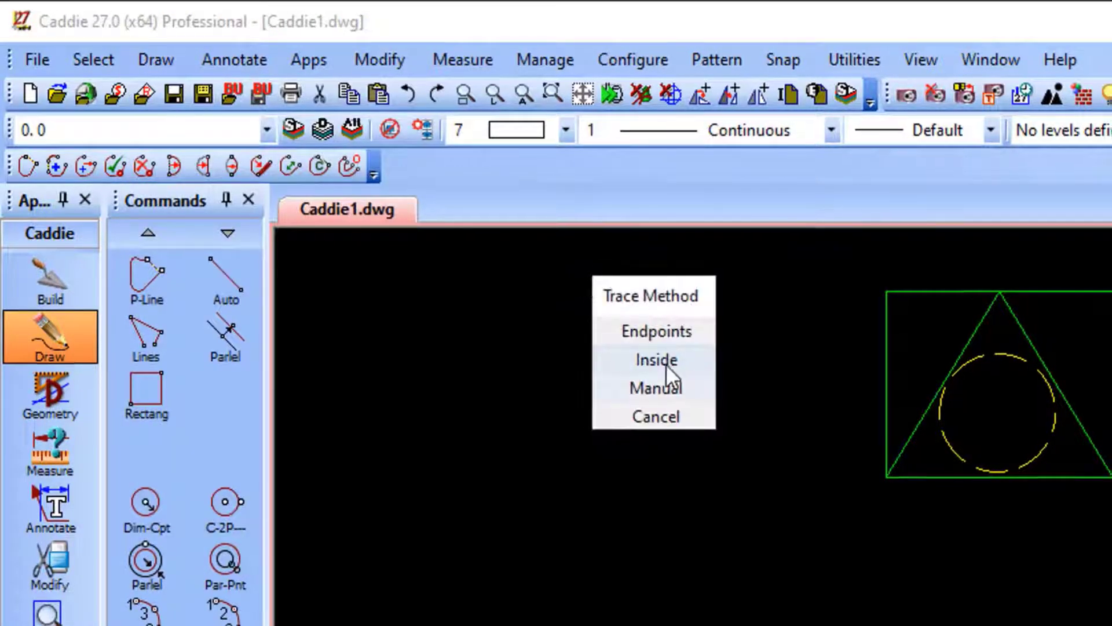
pyautogui.click(665, 363)
pyautogui.click(675, 580)
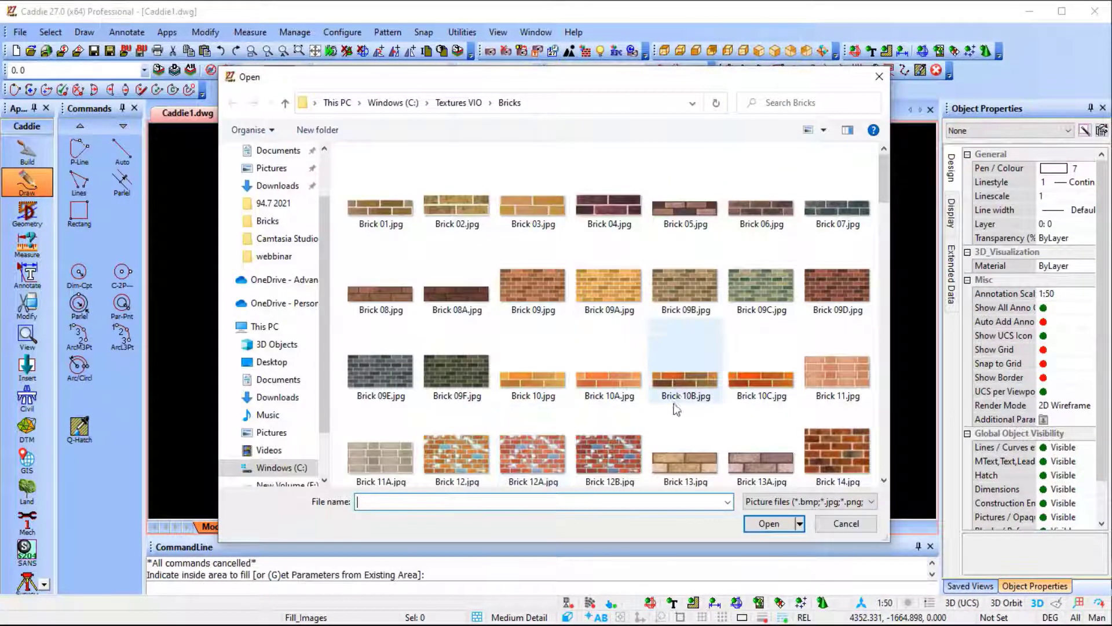
pyautogui.click(620, 287)
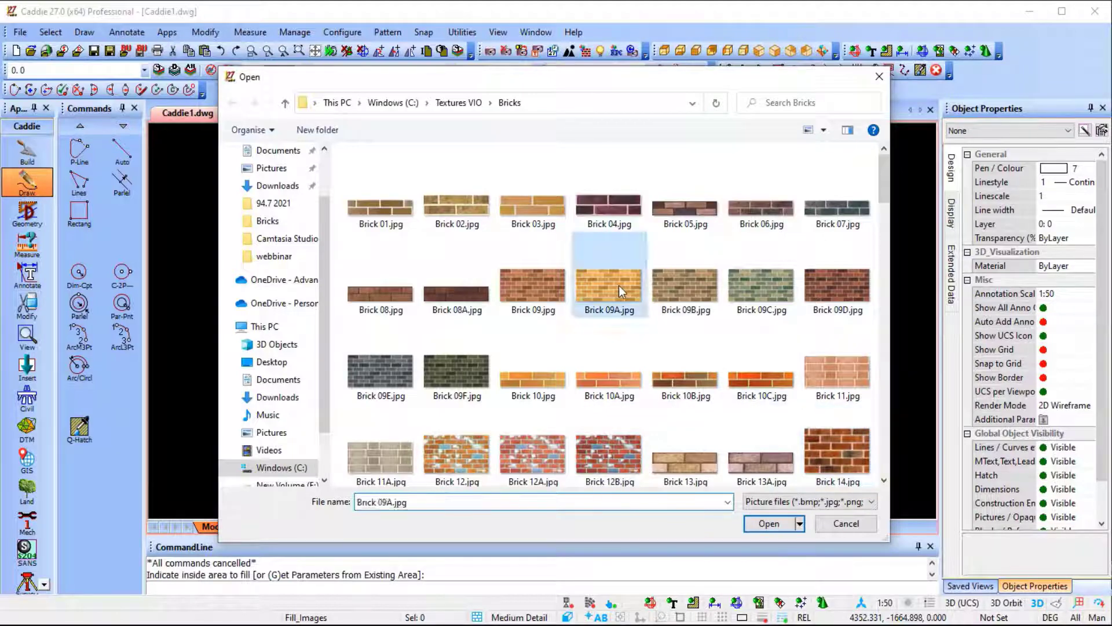
pyautogui.click(774, 524)
pyautogui.click(558, 450)
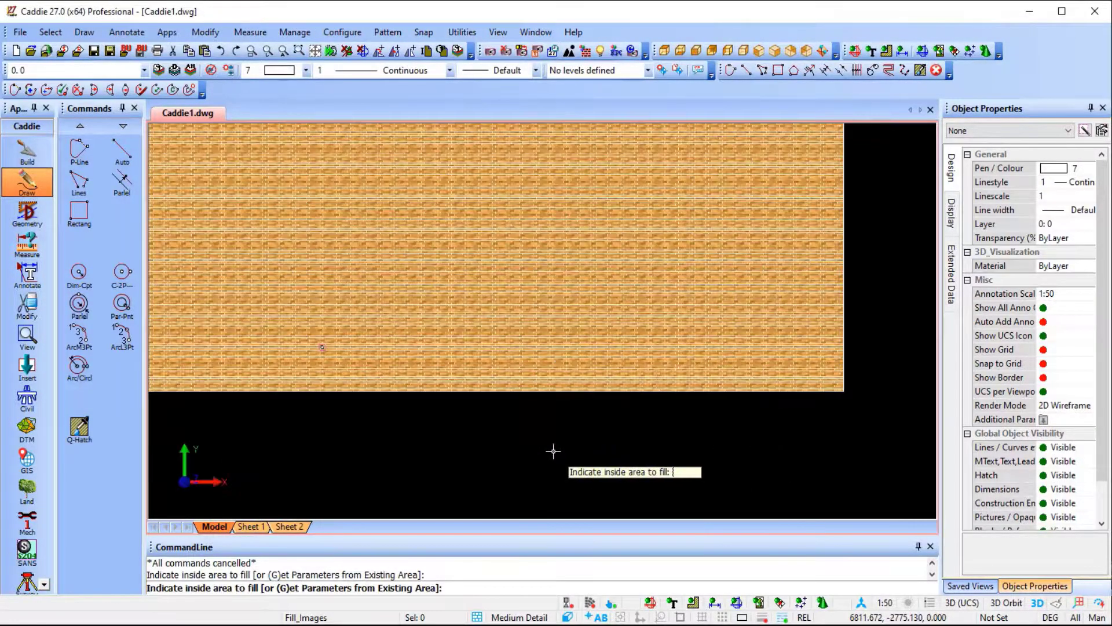
pyautogui.scroll(-5, 564, 307)
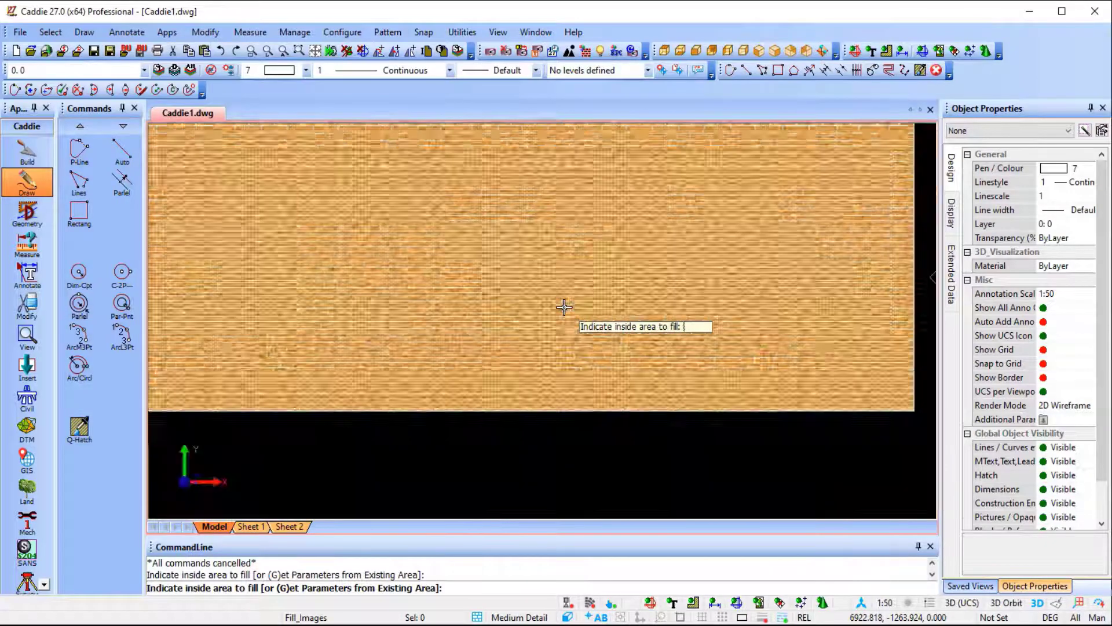
pyautogui.press('Escape')
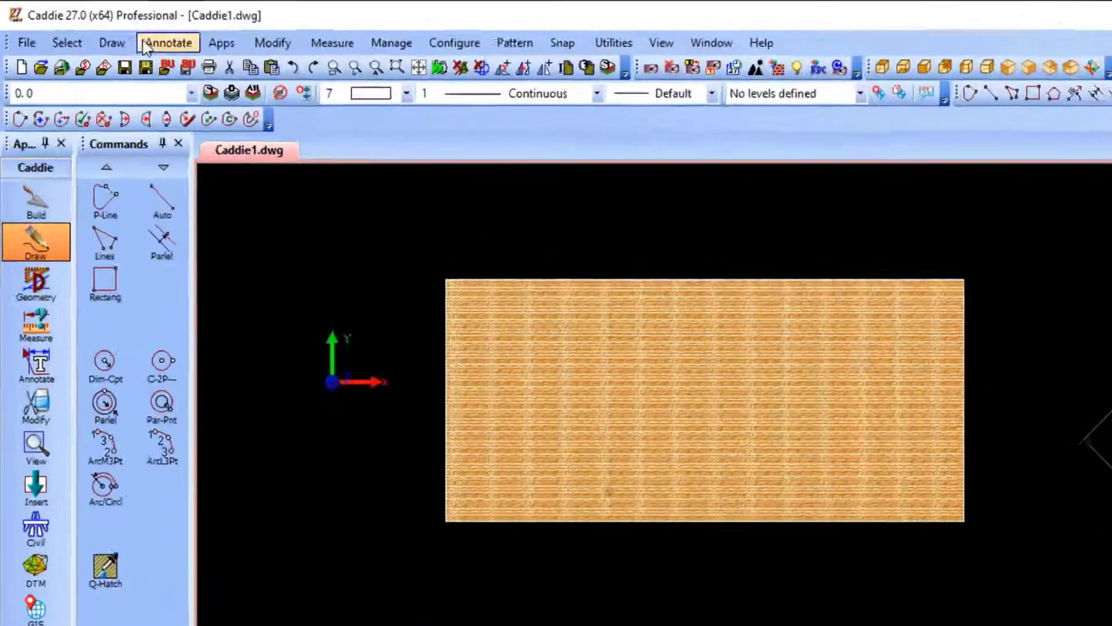
# Rescale the rectangle's bitmap fill by picking both ends of one brick and setting that distance to 220.
pyautogui.click(85, 32)
pyautogui.moveTo(150, 161)
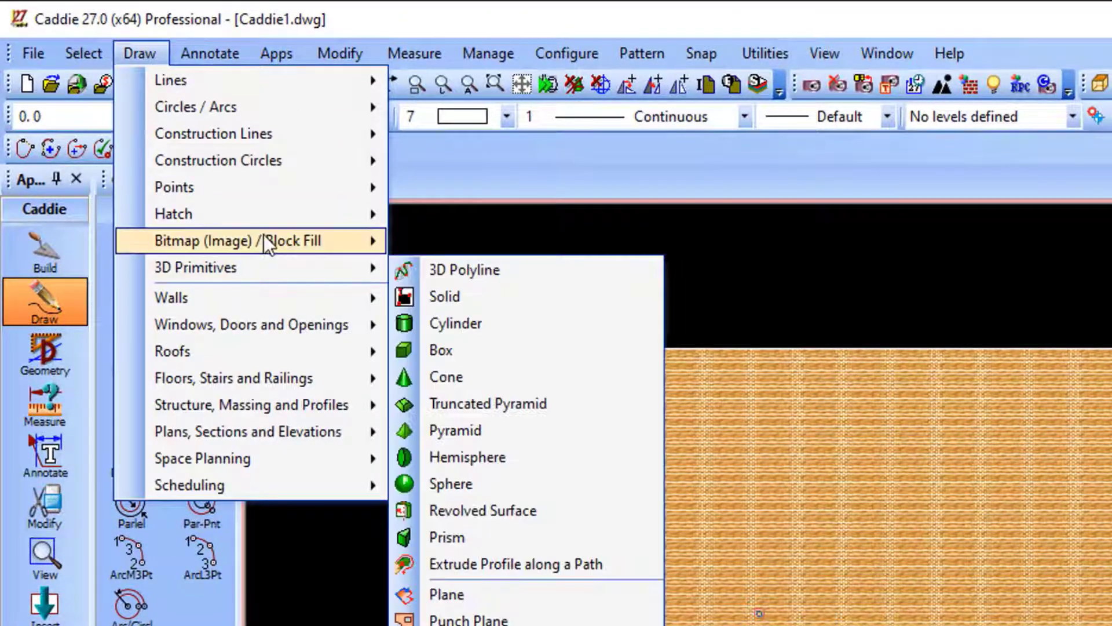
pyautogui.moveTo(286, 235)
pyautogui.click(567, 270)
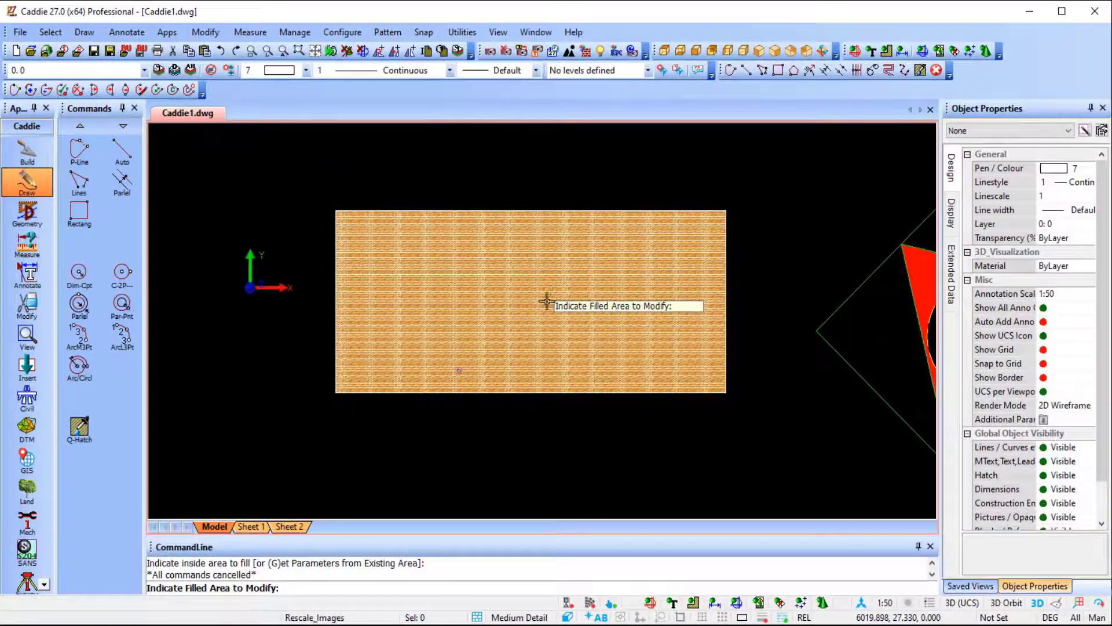
pyautogui.click(909, 508)
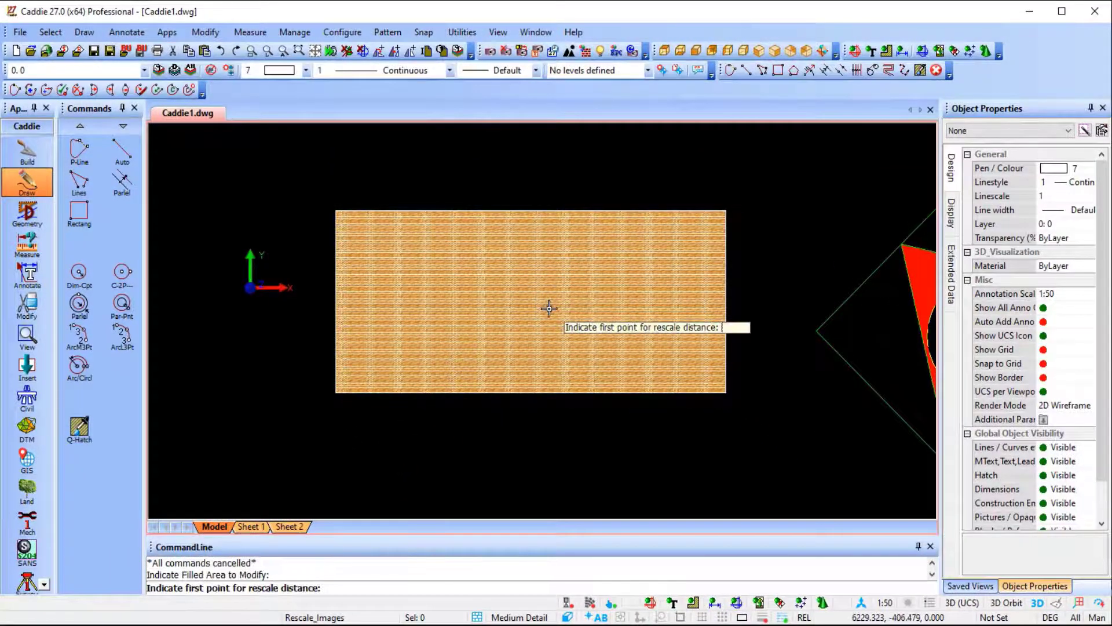
pyautogui.scroll(5, 550, 307)
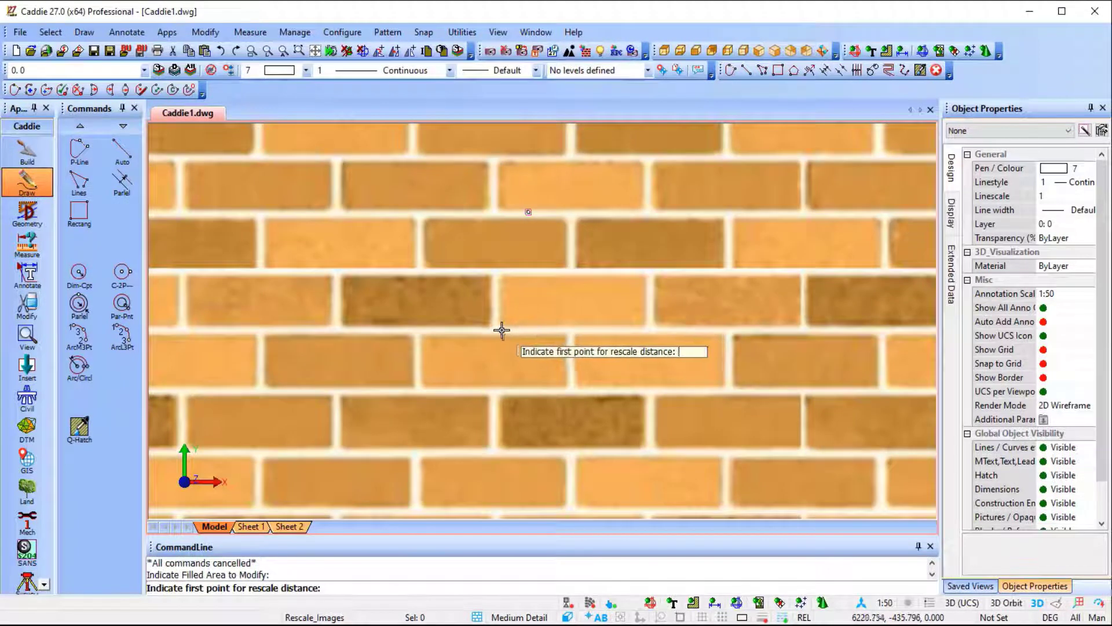
pyautogui.click(502, 329)
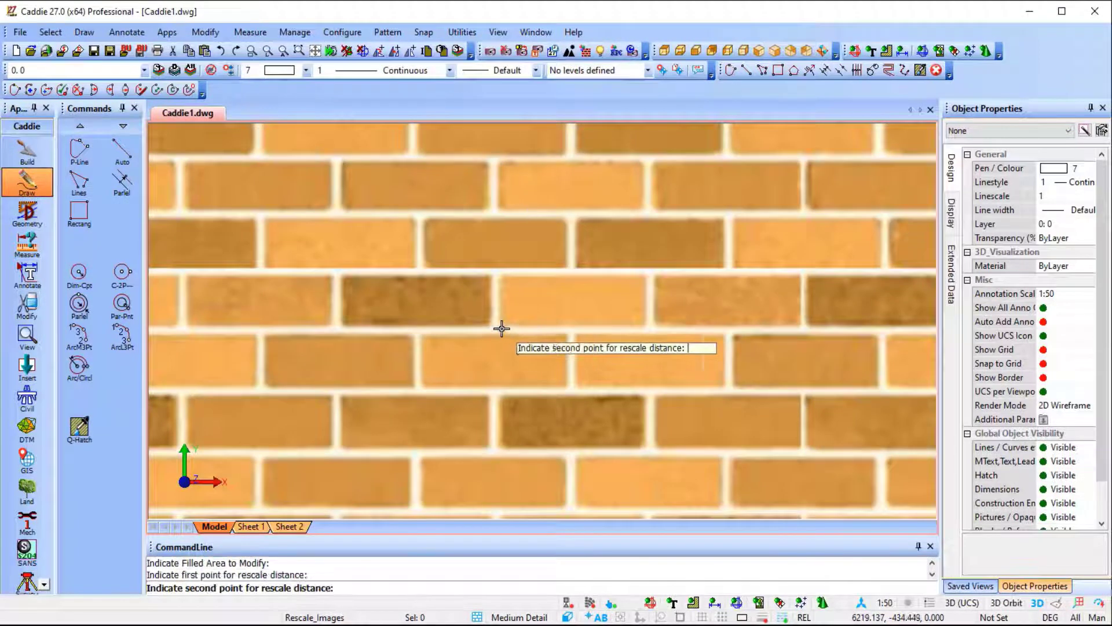
pyautogui.click(646, 330)
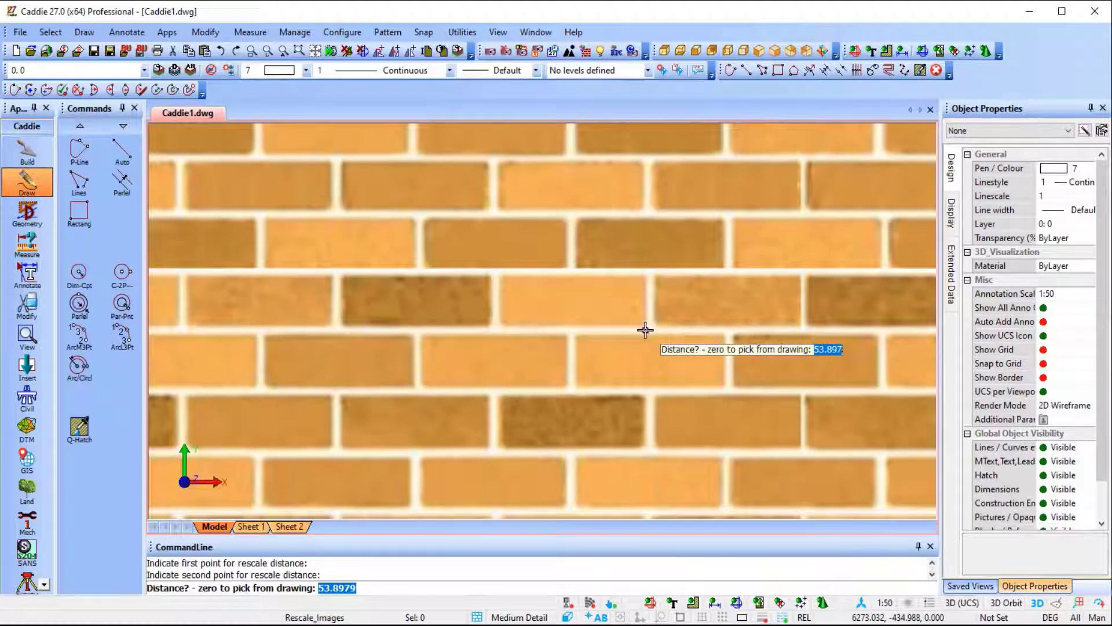
pyautogui.write('2')
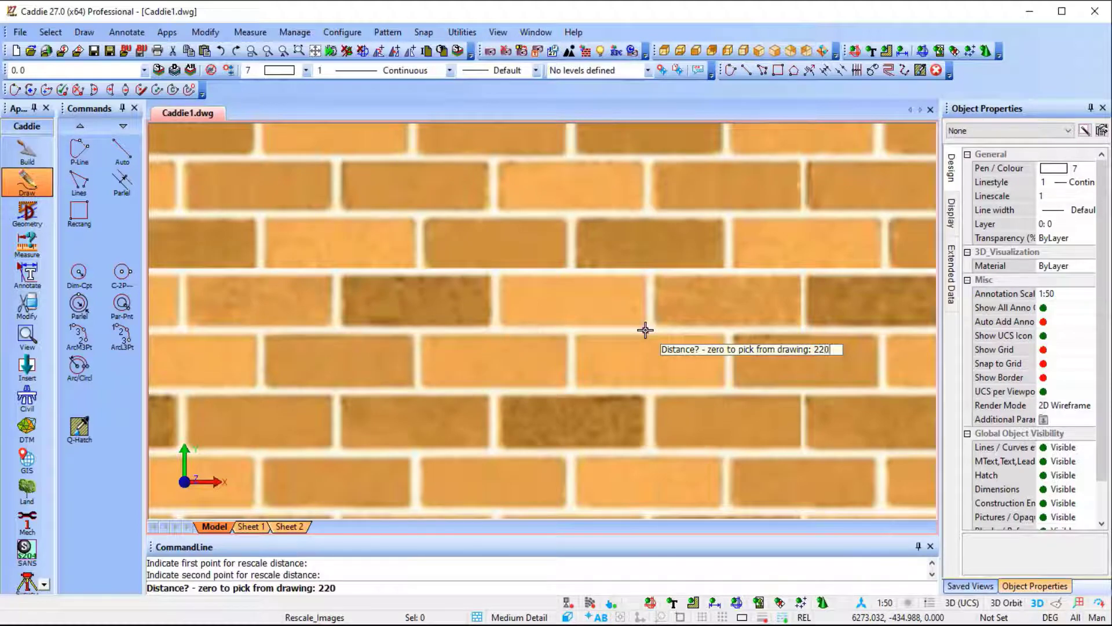
pyautogui.write('20')
pyautogui.press('Return')
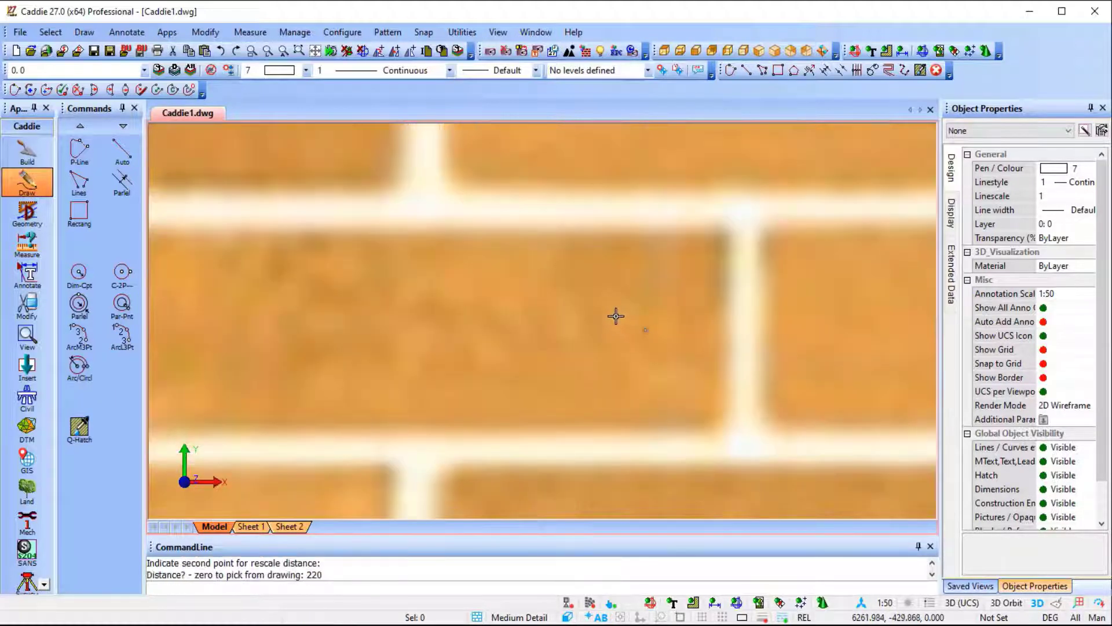
# Add two corners to the upright copy's right-hand red hatch, extending it outward beyond the rectangle's right edge.
pyautogui.scroll(-10, 615, 315)
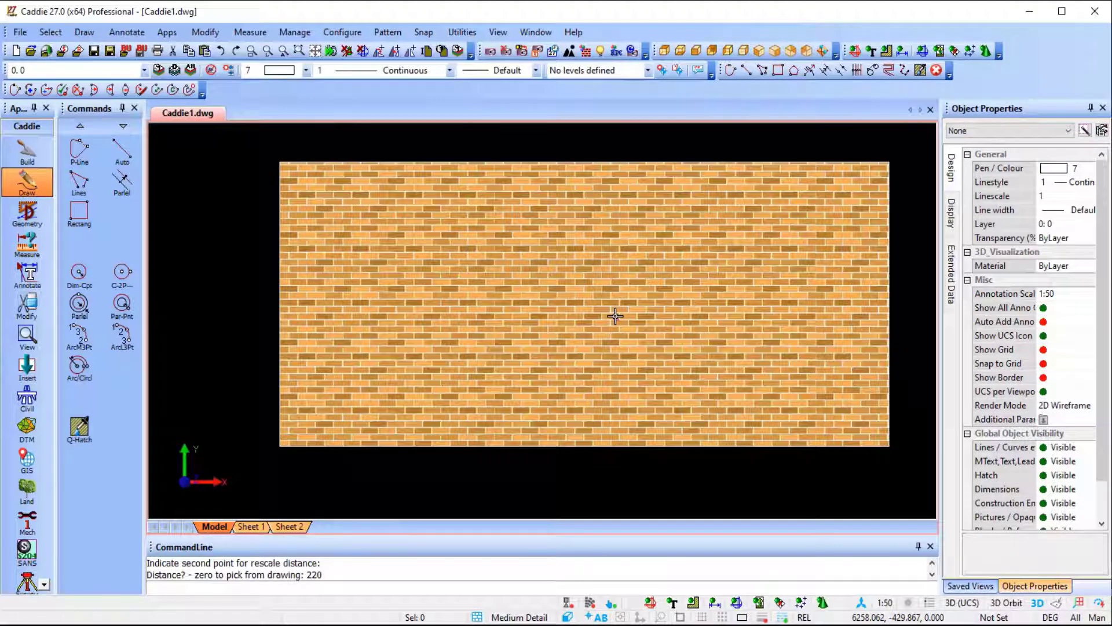
pyautogui.scroll(-3, 615, 316)
pyautogui.moveTo(617, 315)
pyautogui.mouseDown(button='middle')
pyautogui.moveTo(429, 303)
pyautogui.moveTo(462, 313)
pyautogui.moveTo(522, 379)
pyautogui.mouseUp(button='middle')
pyautogui.scroll(-1, 429, 303)
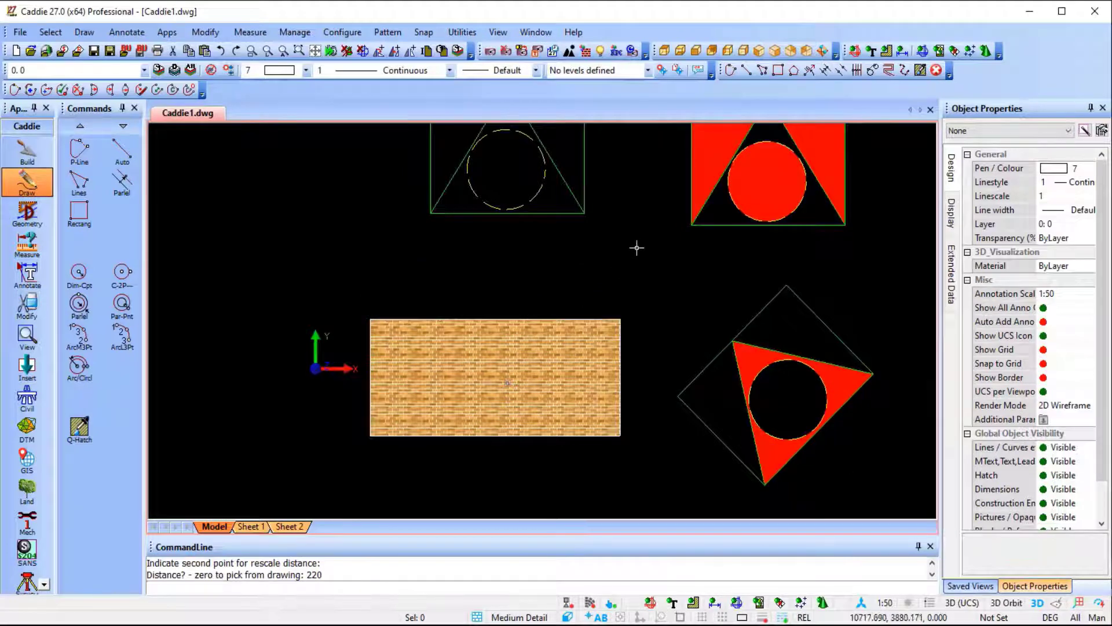
pyautogui.moveTo(638, 246); pyautogui.dragTo(502, 347, button='middle')
pyautogui.click(689, 212)
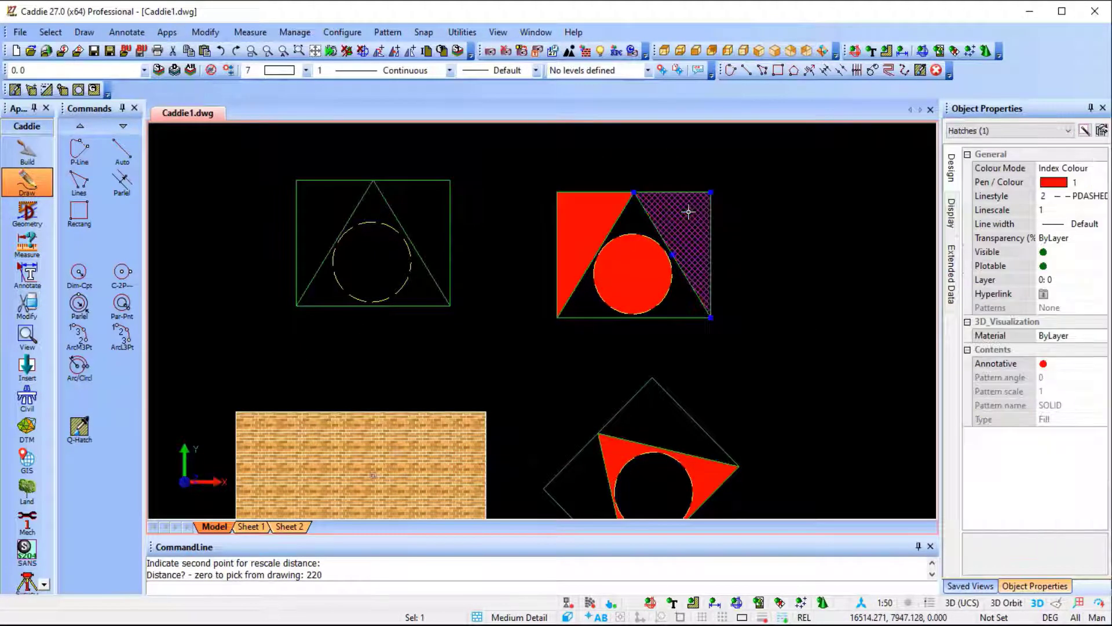
pyautogui.rightClick(689, 232)
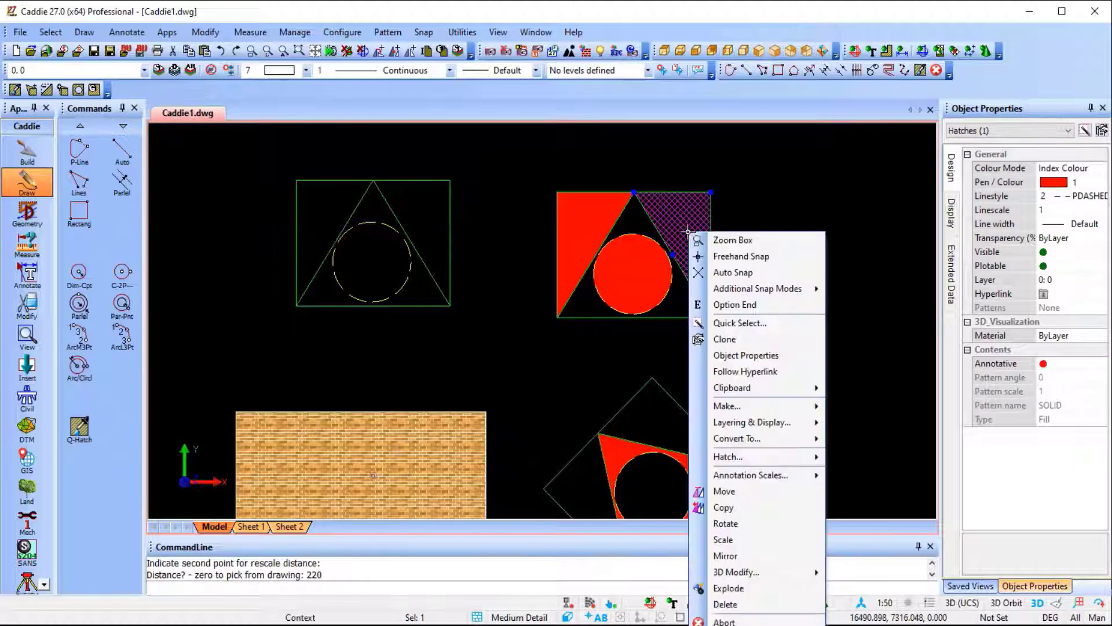
pyautogui.moveTo(781, 458)
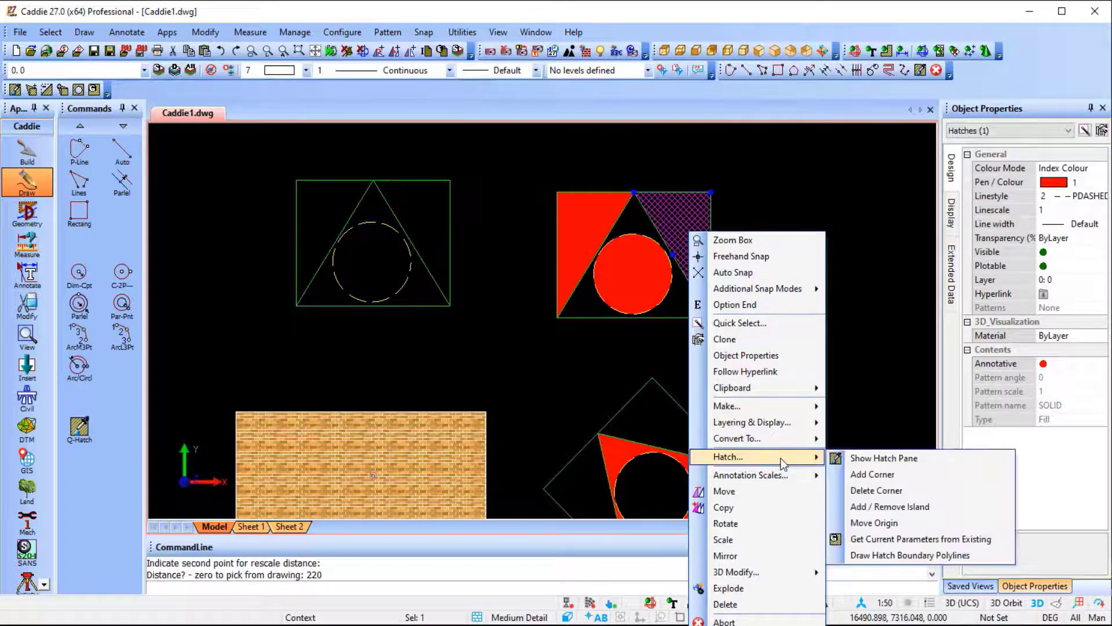
pyautogui.click(899, 476)
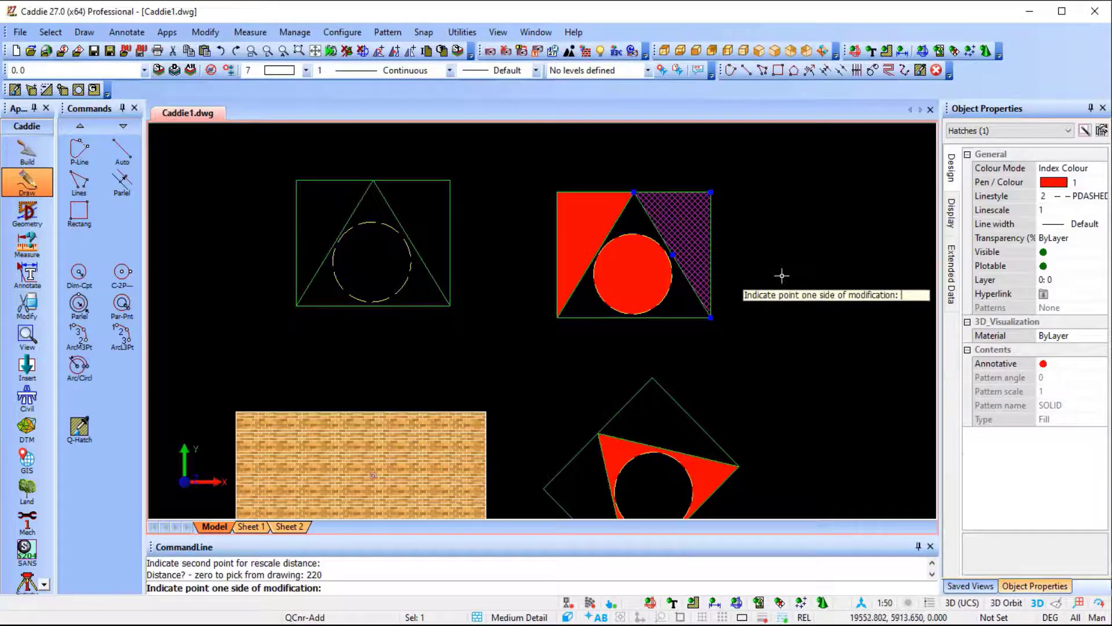
pyautogui.click(712, 191)
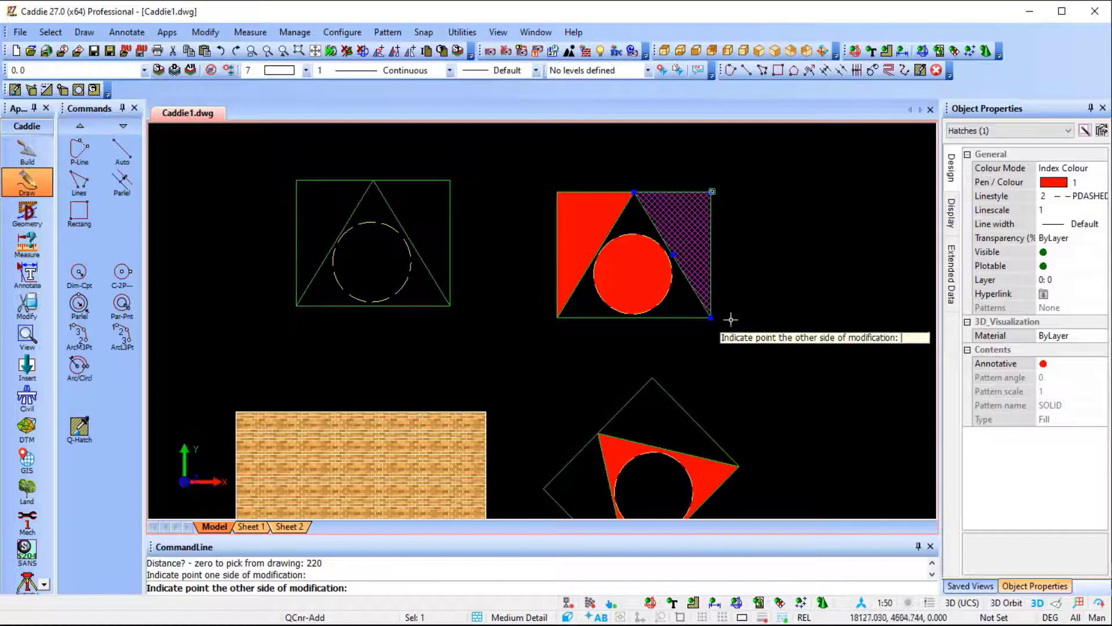
pyautogui.click(711, 318)
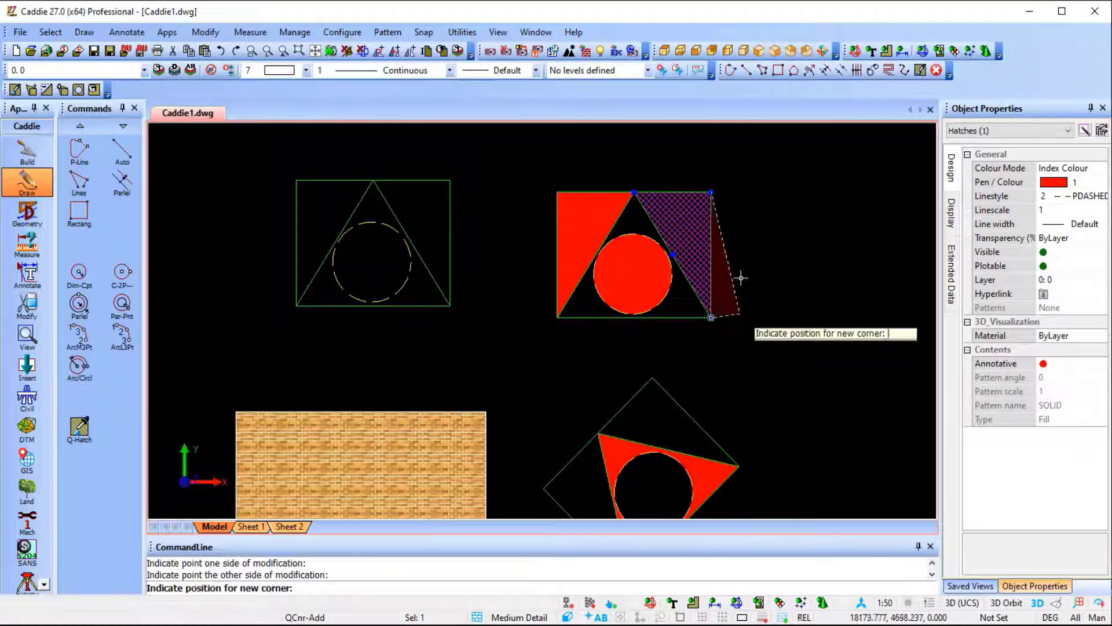
pyautogui.click(780, 216)
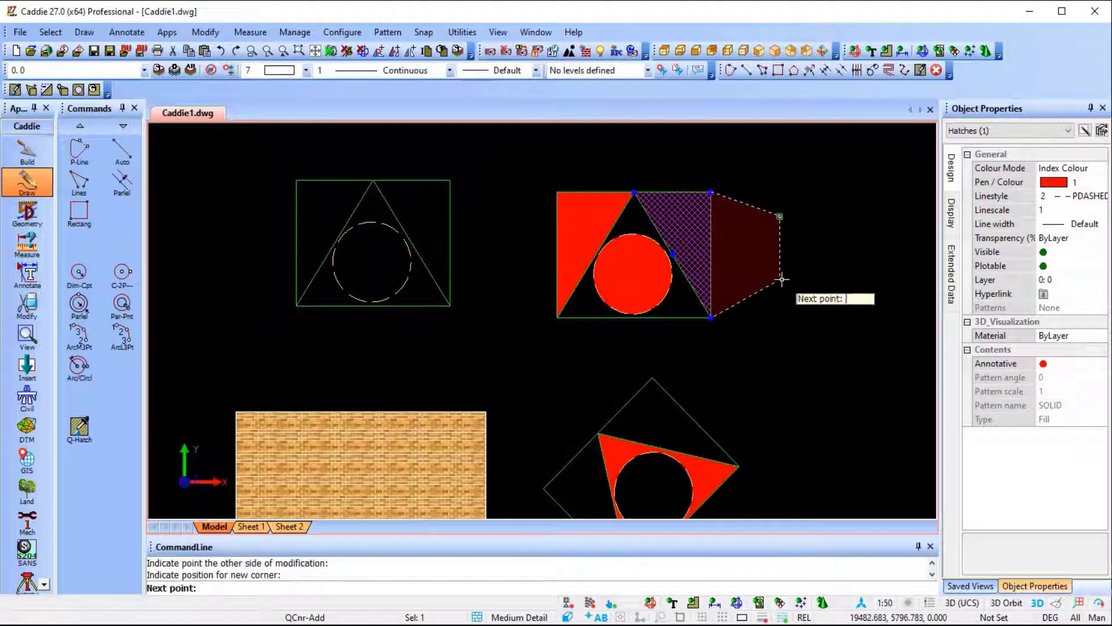
pyautogui.click(780, 276)
pyautogui.press('Return')
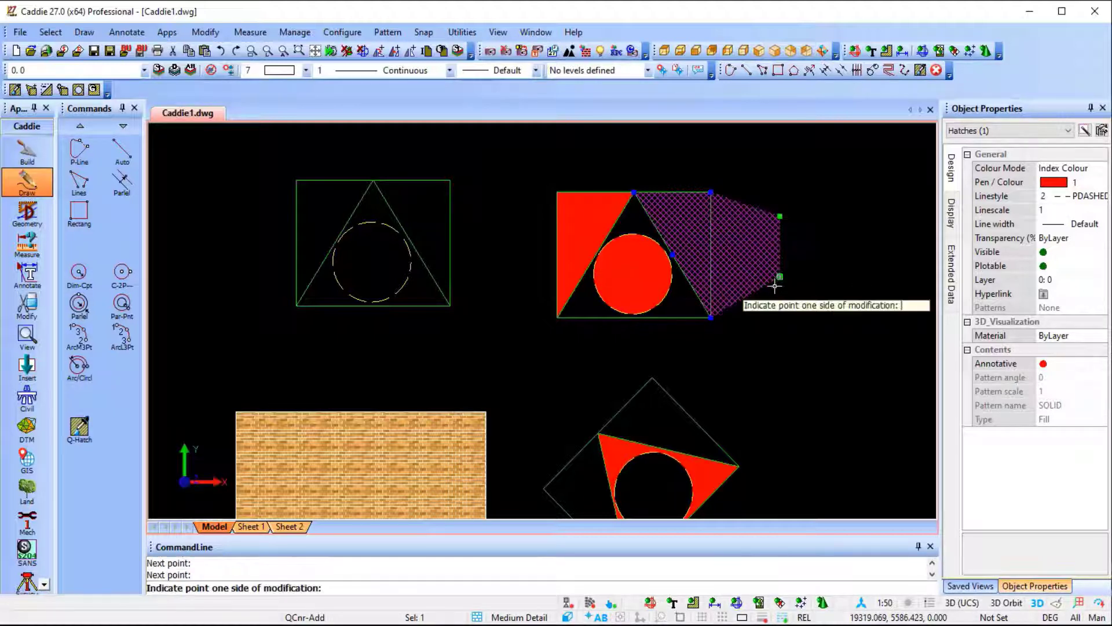
pyautogui.press('Escape')
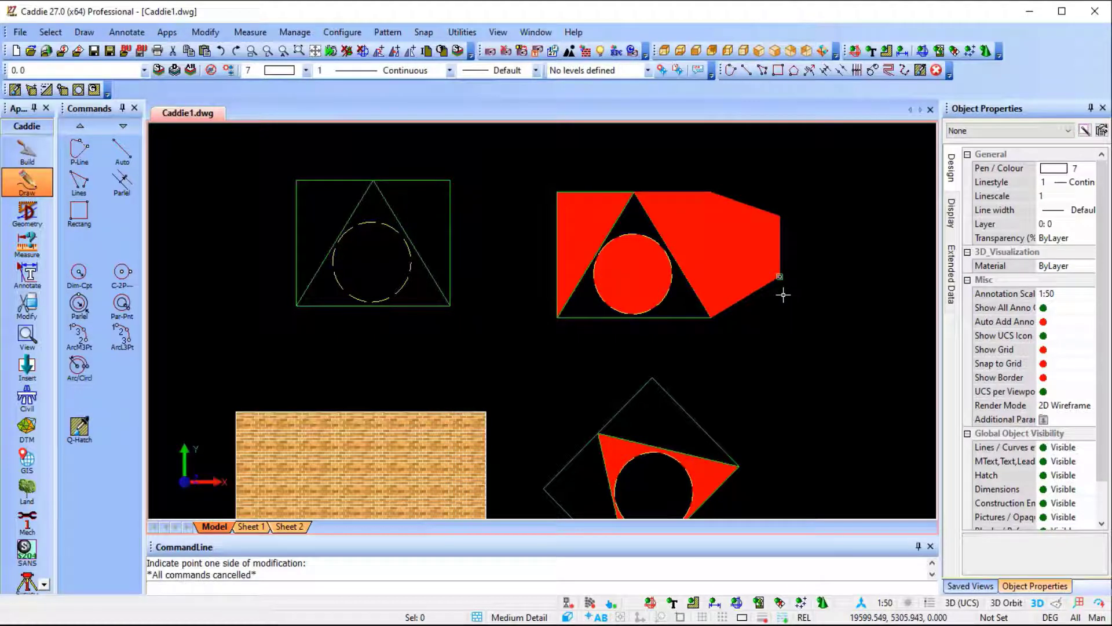
pyautogui.scroll(-1, 700, 295)
pyautogui.moveTo(699, 295); pyautogui.dragTo(741, 241, button='middle')
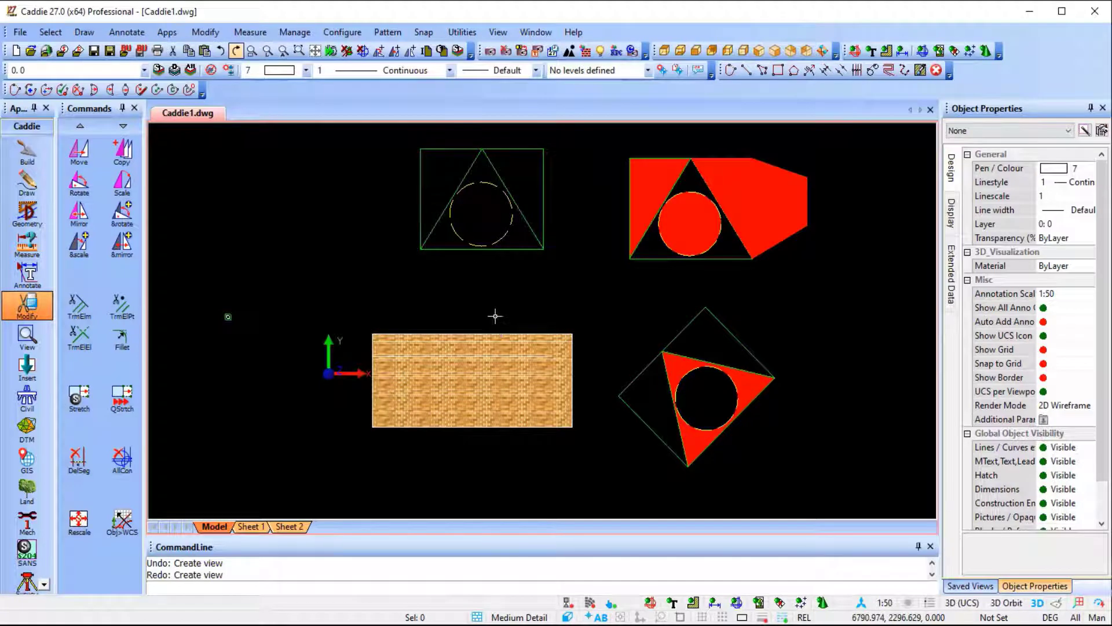
# Draw a polyline rectangle about 5120 high in the empty space left of the original triangle-and-circle figure.
pyautogui.scroll(-3, 495, 316)
pyautogui.moveTo(496, 316)
pyautogui.mouseDown(button='middle')
pyautogui.moveTo(653, 352)
pyautogui.moveTo(646, 341)
pyautogui.mouseUp(button='middle')
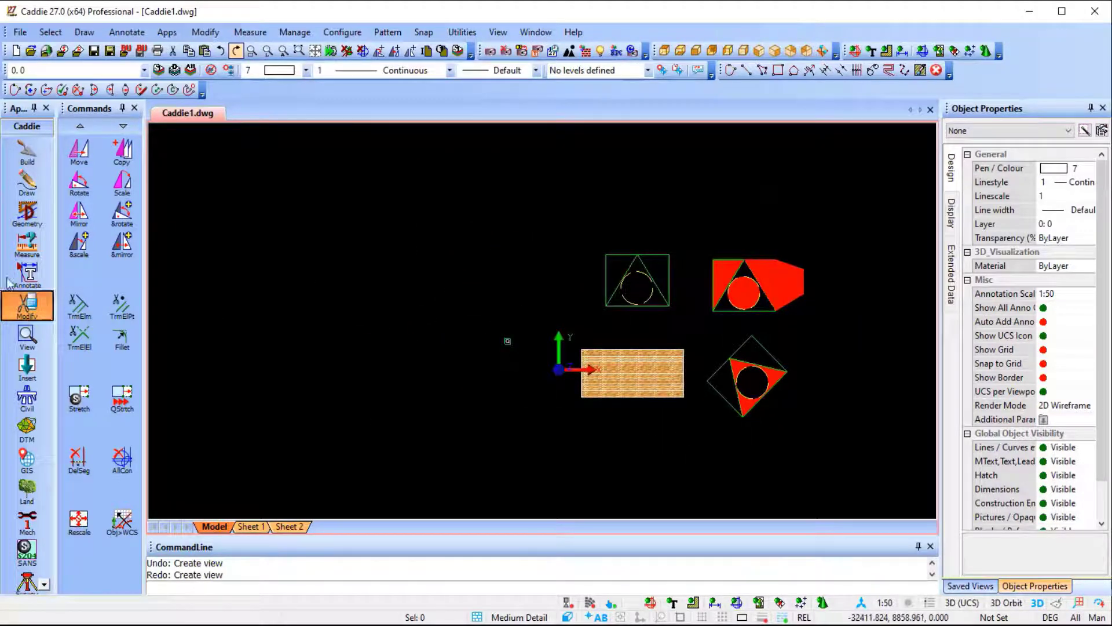
pyautogui.click(27, 182)
pyautogui.click(79, 213)
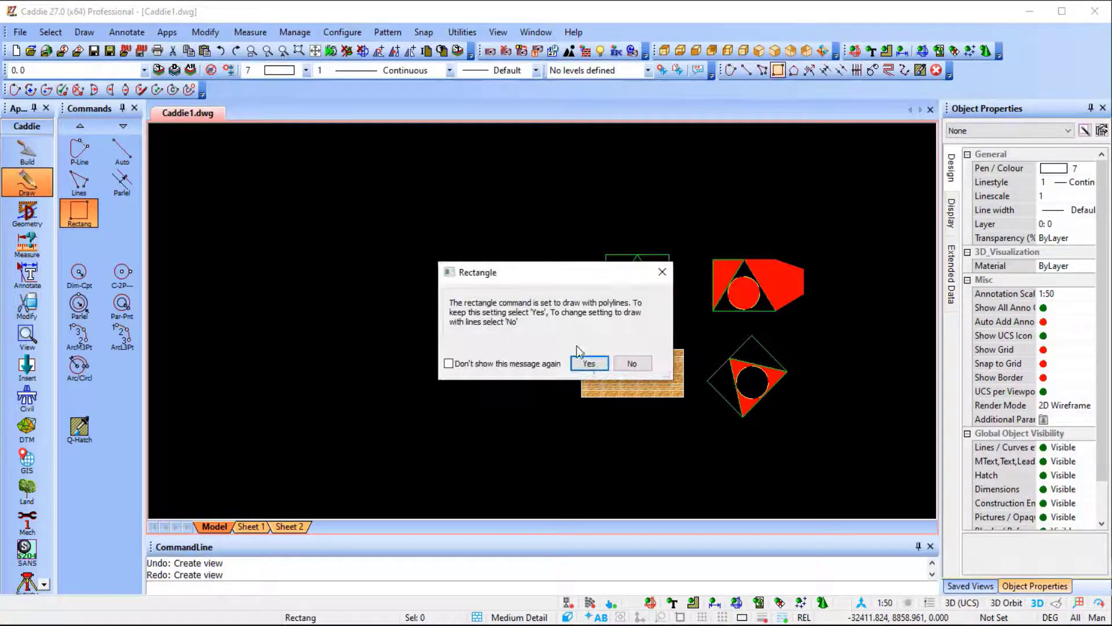
pyautogui.click(588, 363)
pyautogui.click(367, 404)
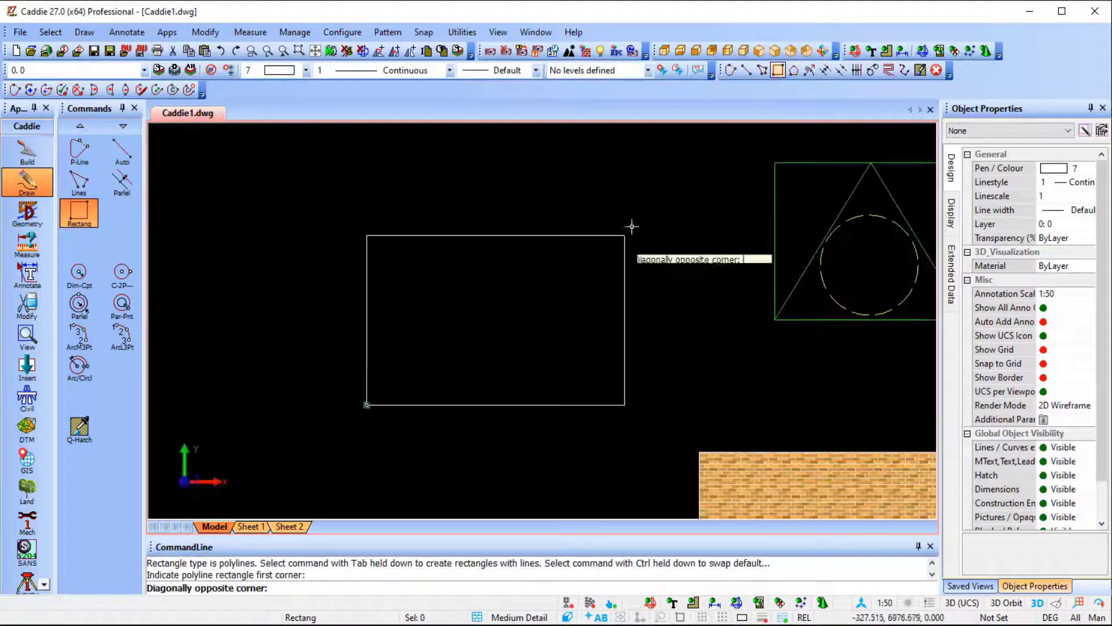
pyautogui.click(617, 204)
pyautogui.press('Escape')
# Round all corners of the new rectangle with Auto Fillet Polyline at a radius of 500.
pyautogui.click(364, 322)
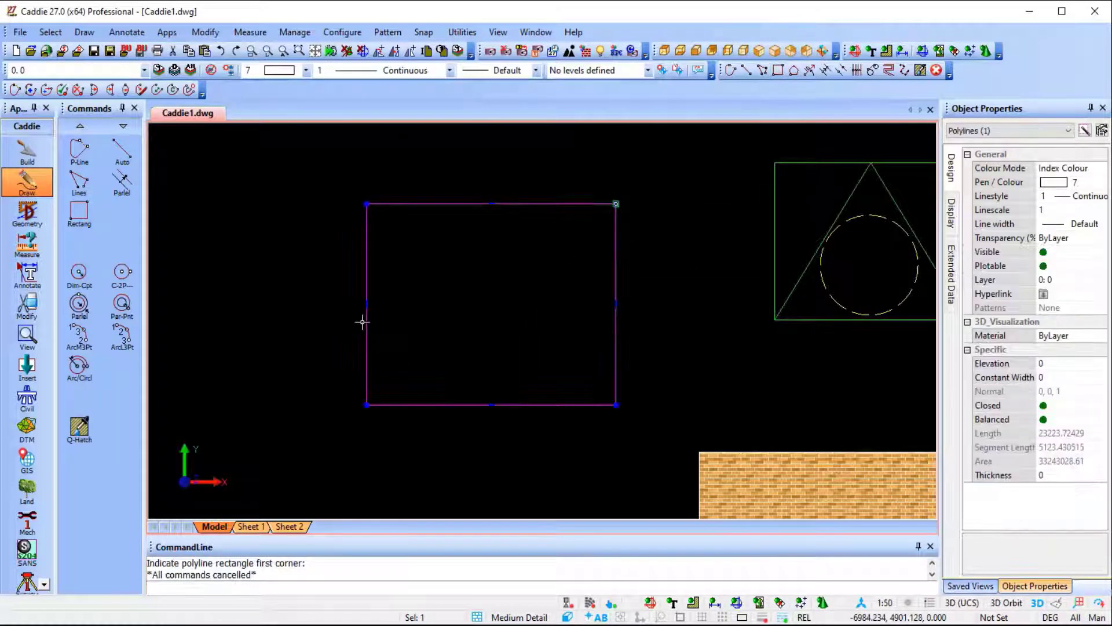
pyautogui.rightClick(363, 322)
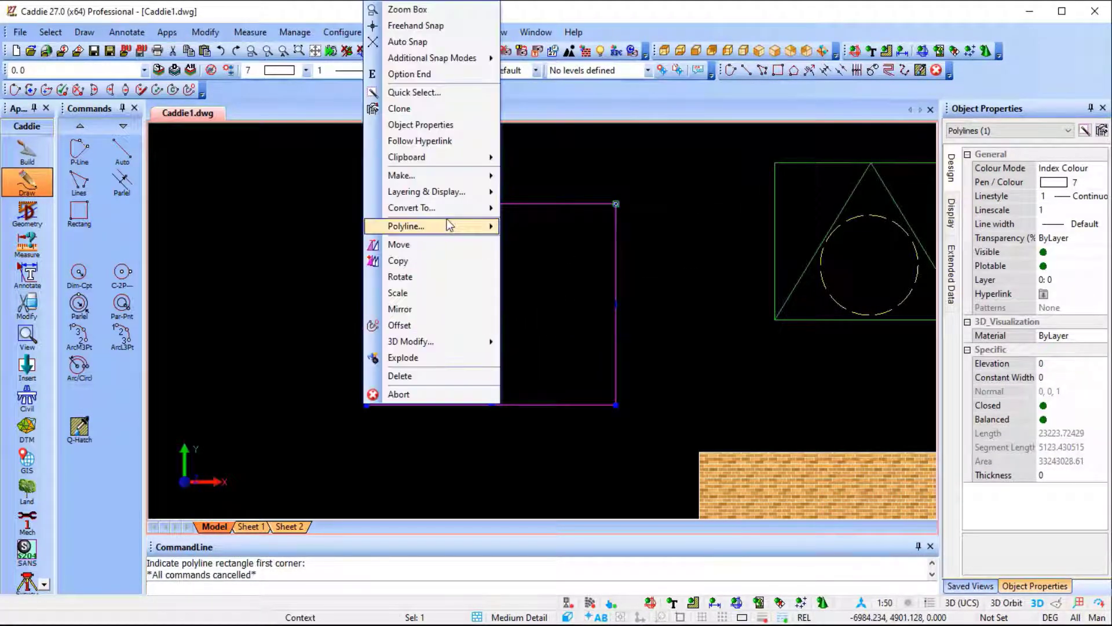
pyautogui.moveTo(449, 226)
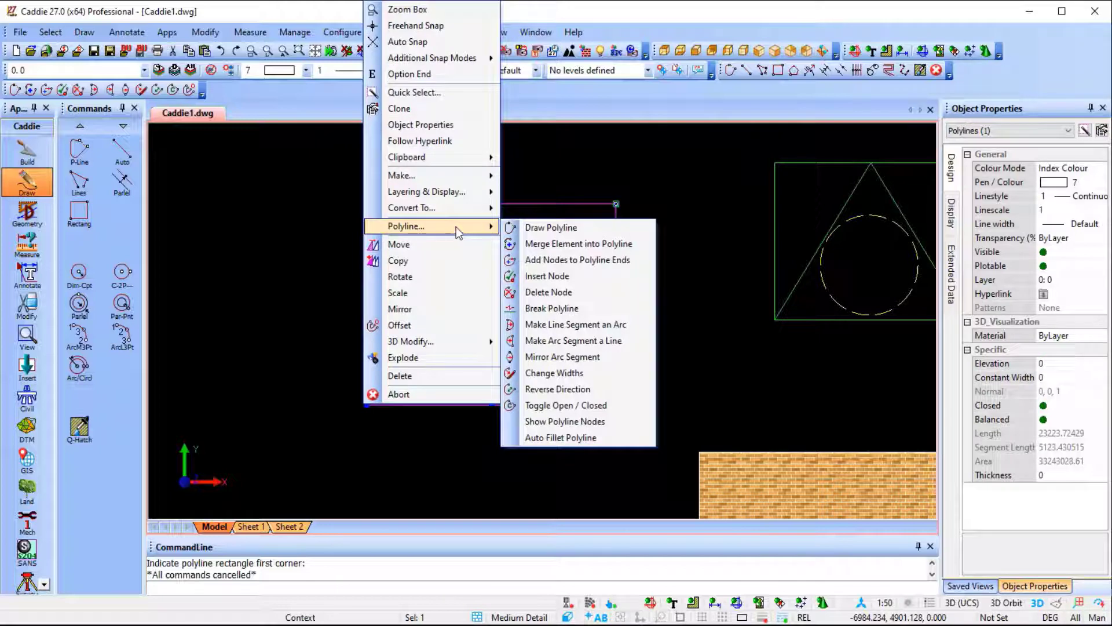
pyautogui.click(568, 439)
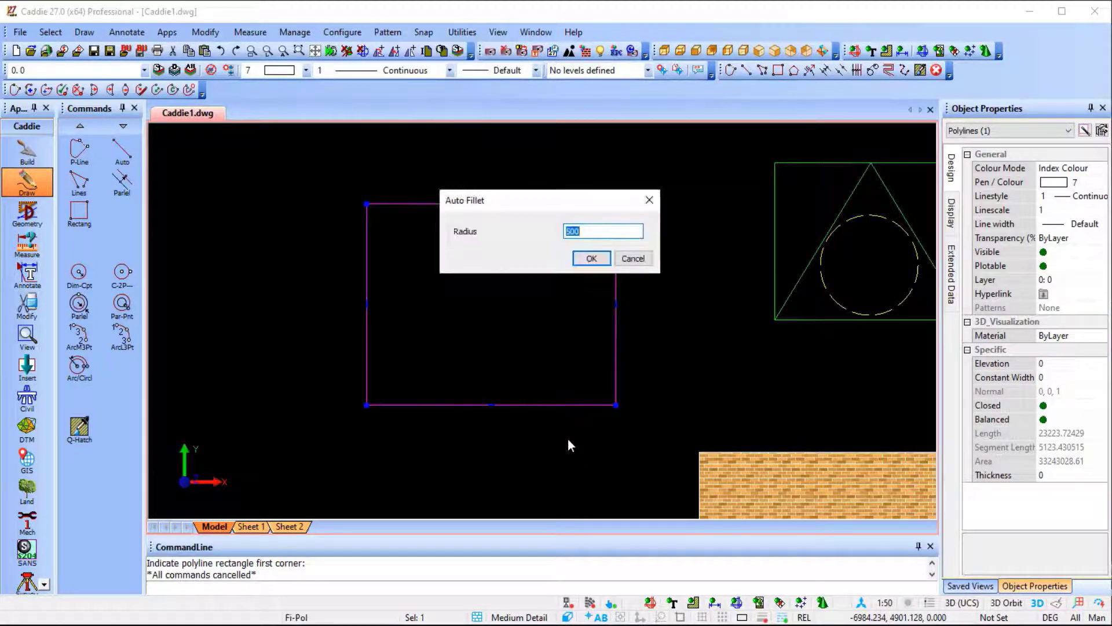
pyautogui.click(591, 259)
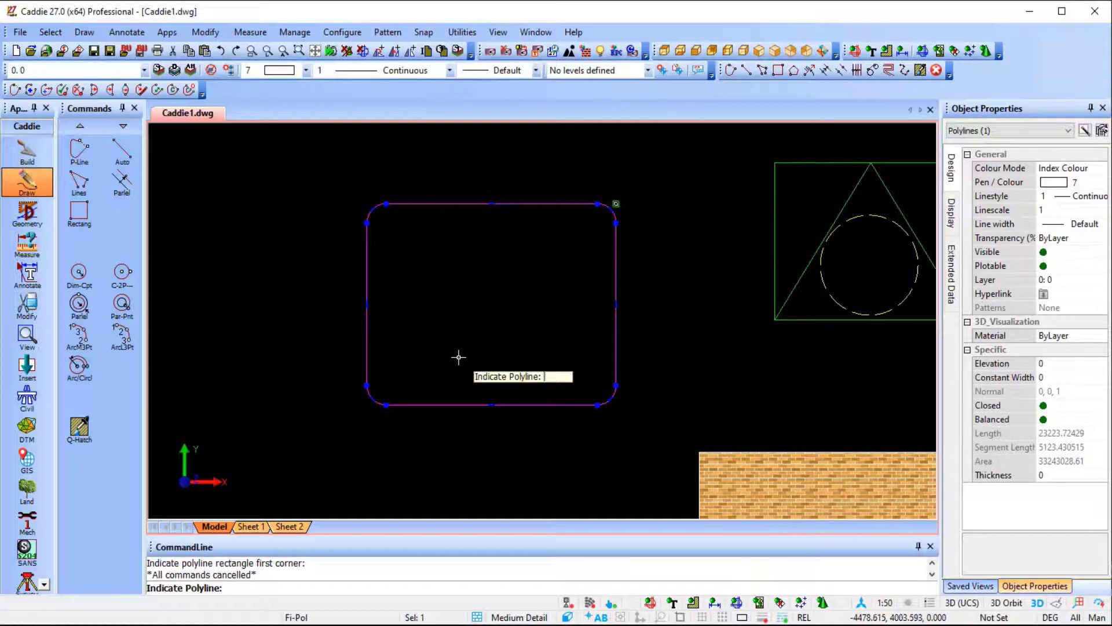
pyautogui.press('Escape')
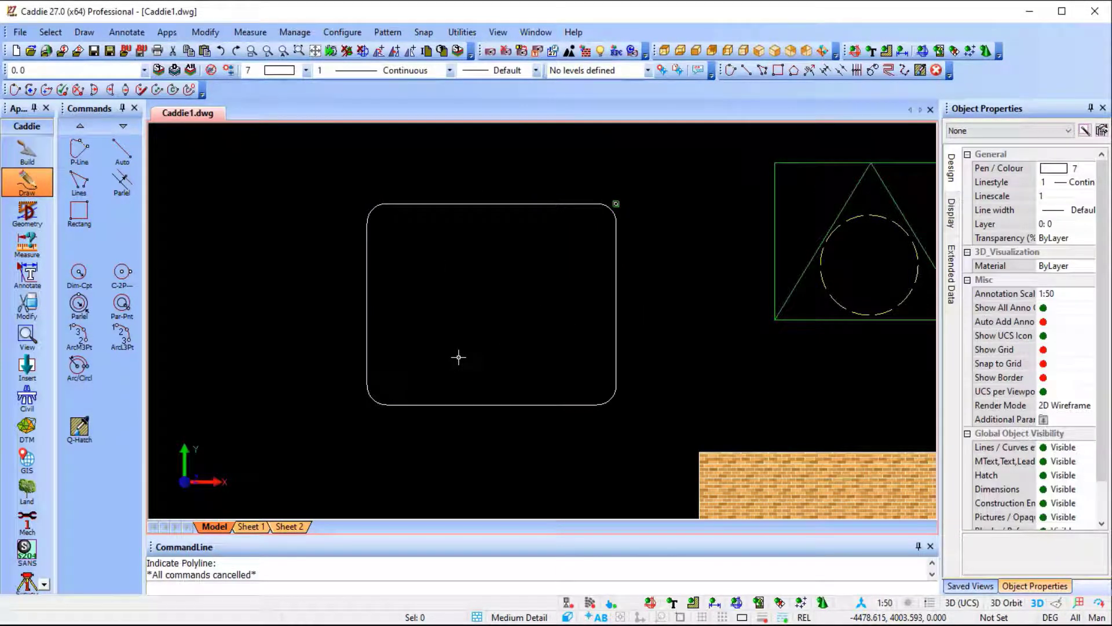
# Draw two separate slanted lines left of the rounded rectangle, leaning towards each other with a gap between their upper ends.
pyautogui.moveTo(459, 357); pyautogui.dragTo(656, 310, button='middle')
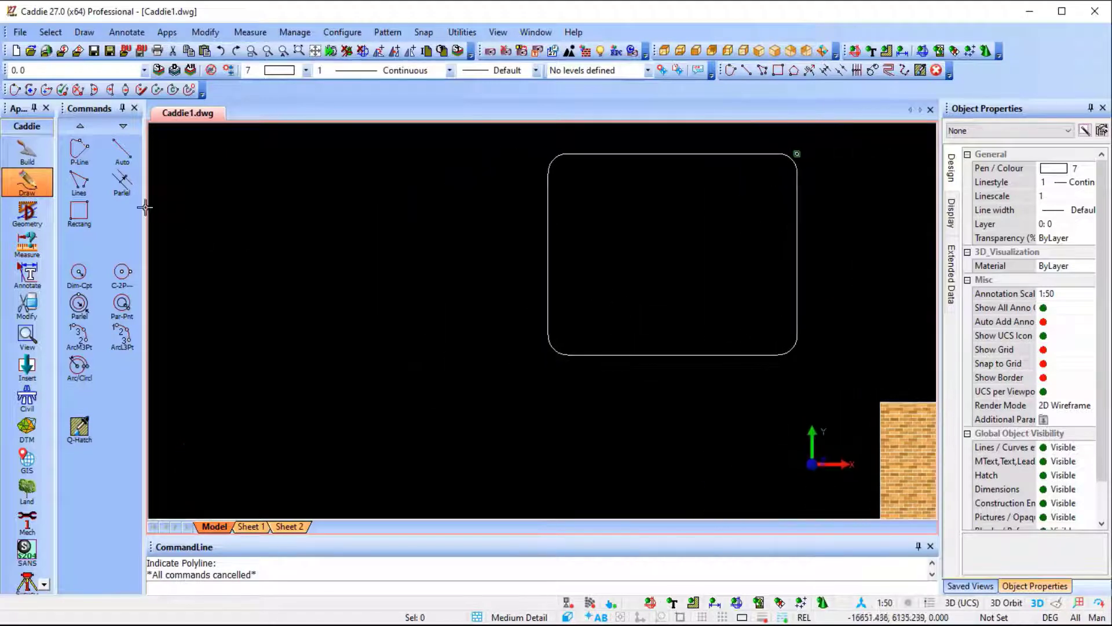
pyautogui.click(122, 149)
pyautogui.scroll(-3, 431, 342)
pyautogui.moveTo(464, 355); pyautogui.dragTo(600, 338, button='middle')
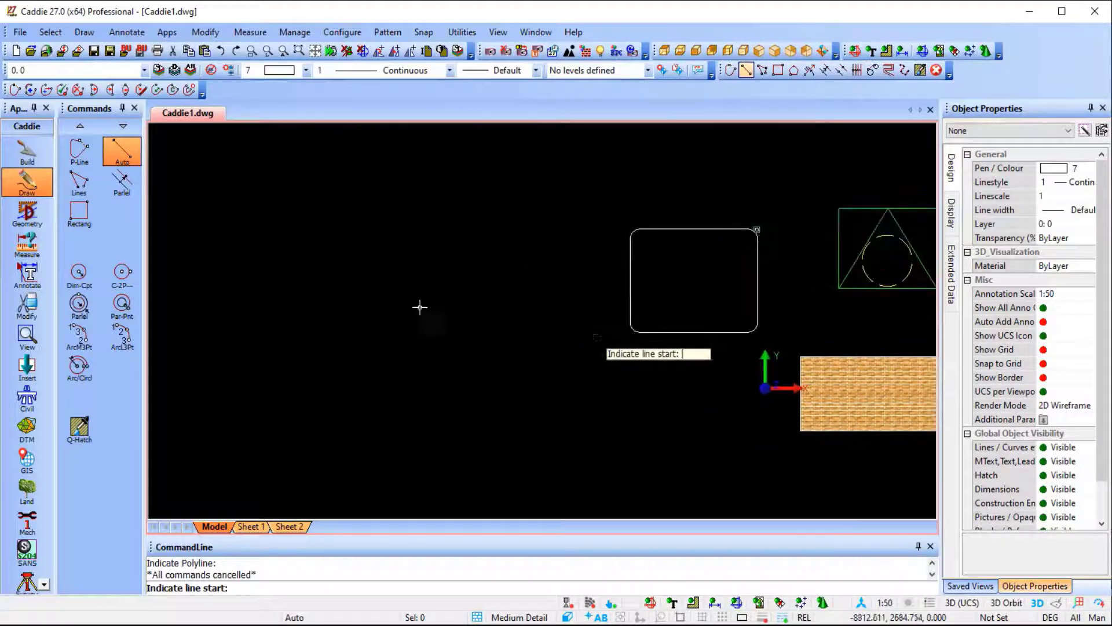
pyautogui.click(320, 302)
pyautogui.click(225, 443)
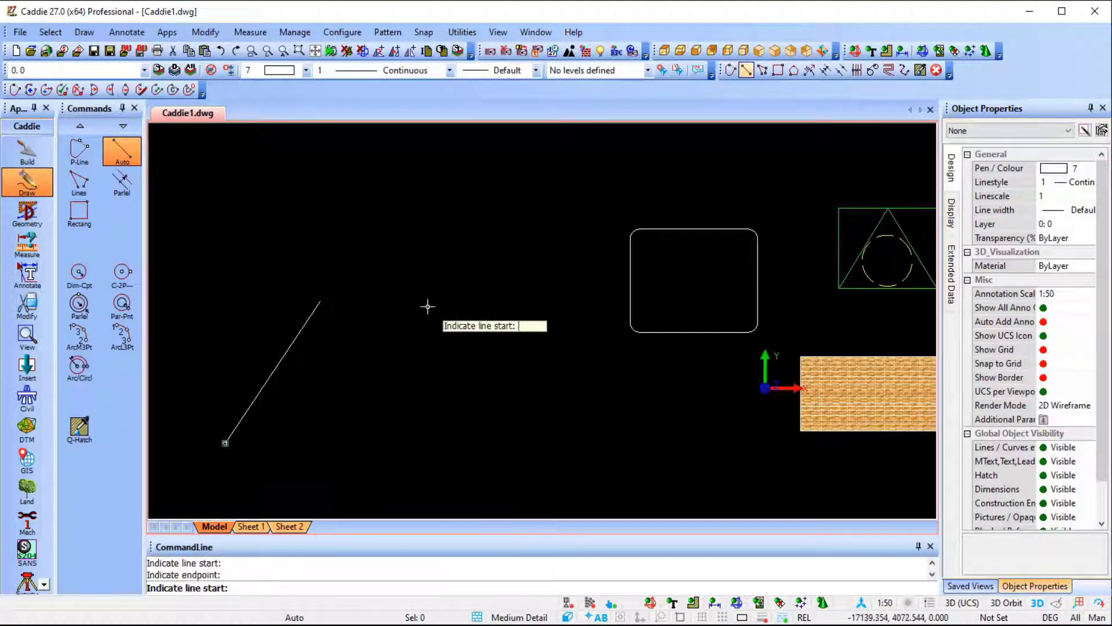
pyautogui.click(428, 305)
pyautogui.click(520, 460)
pyautogui.press('Escape')
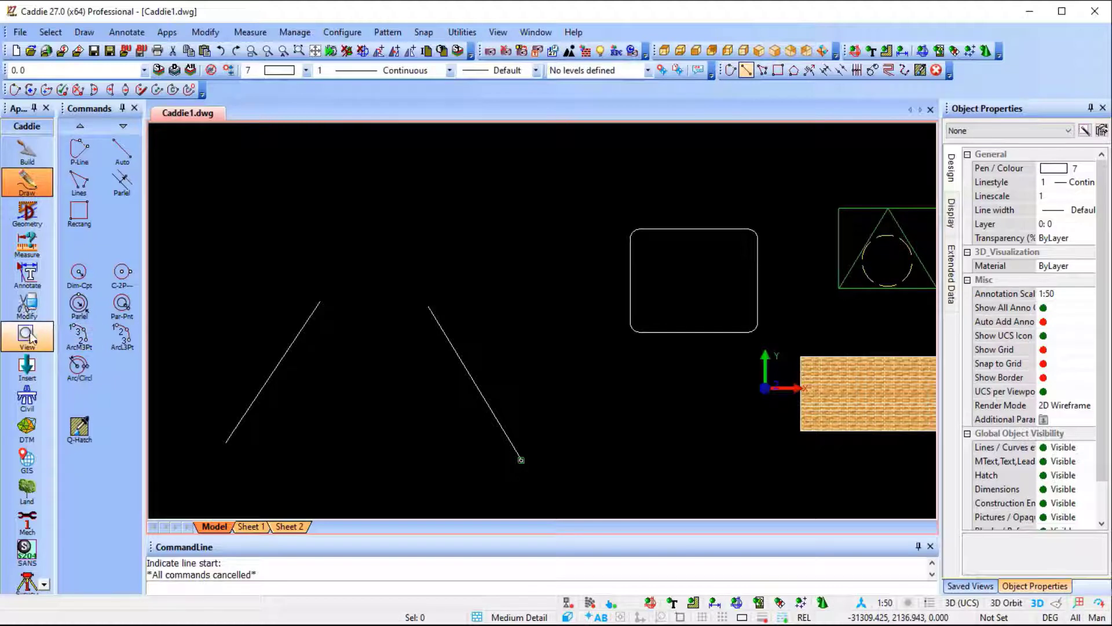
# Trim the two slanted lines element to element so that they meet at an apex.
pyautogui.click(27, 304)
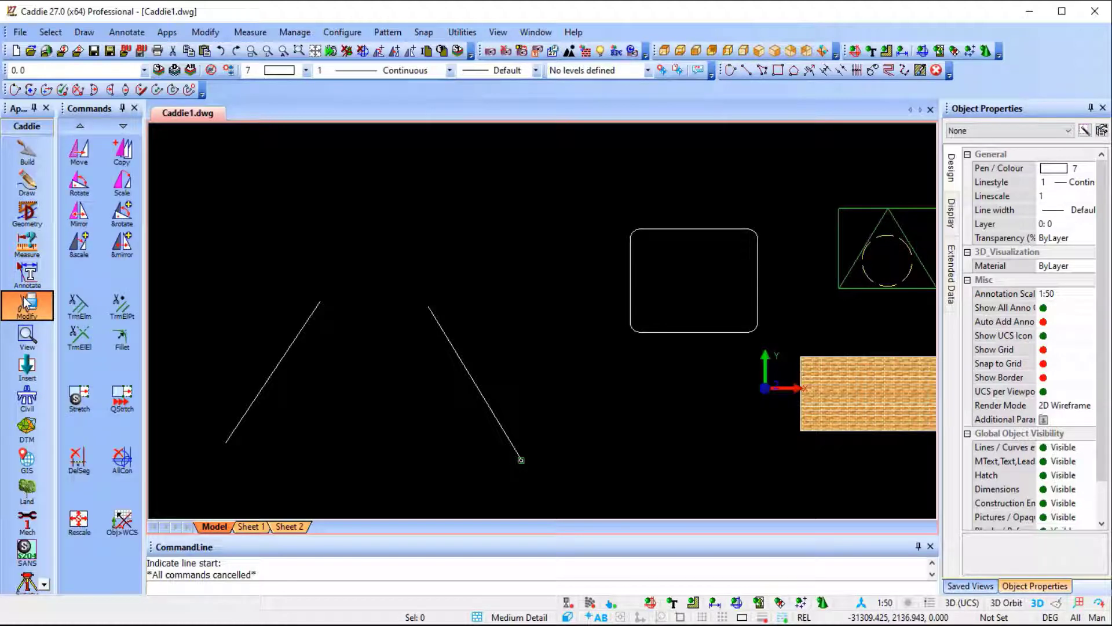
pyautogui.click(80, 336)
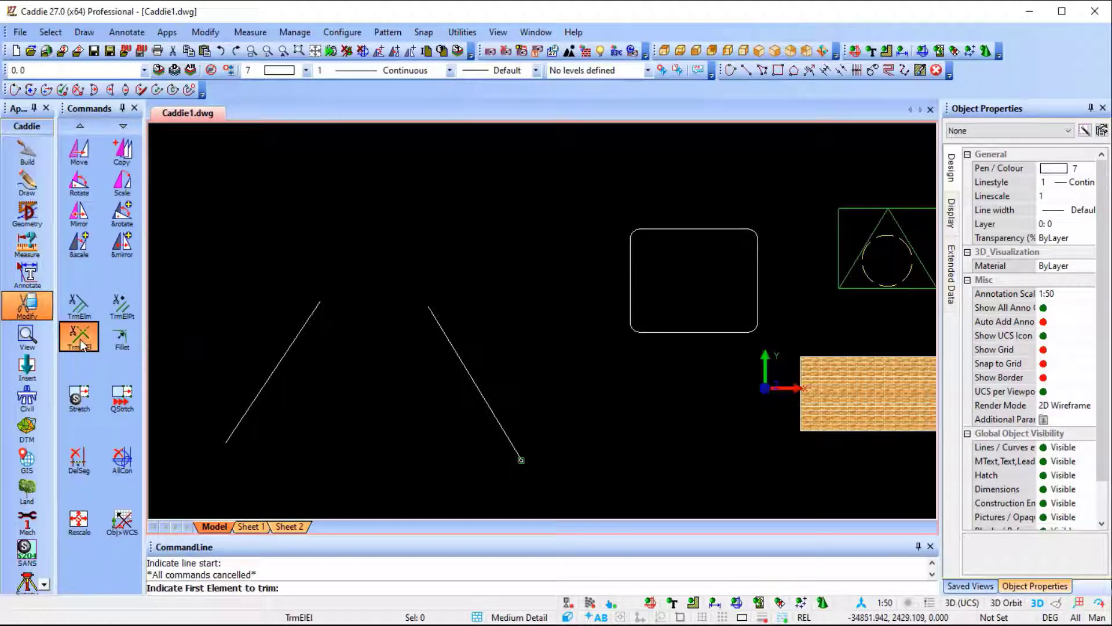
pyautogui.click(288, 353)
pyautogui.click(473, 368)
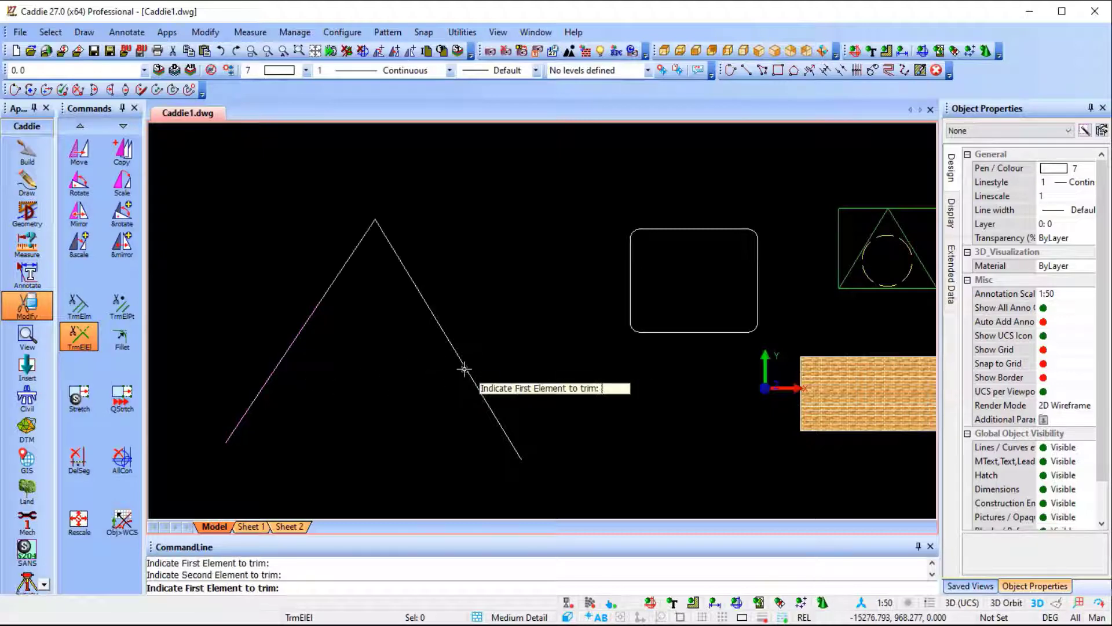
pyautogui.press('Escape')
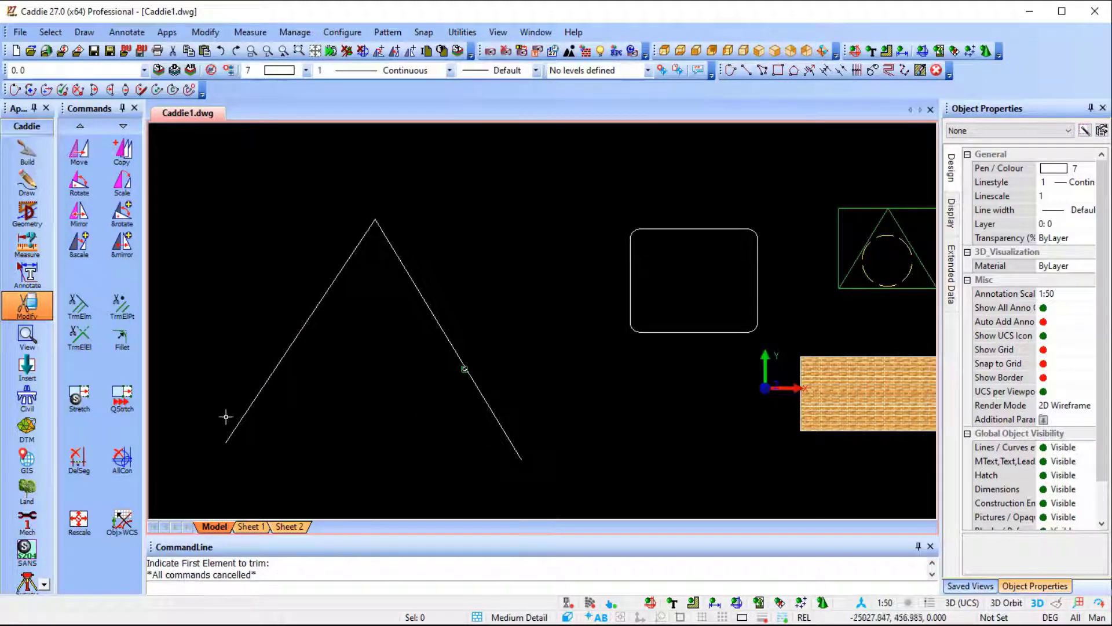
# Draw a vertical line in the empty space below and left of the brick-filled rectangle.
pyautogui.scroll(-4, 395, 358)
pyautogui.moveTo(433, 399); pyautogui.dragTo(347, 312, button='middle')
pyautogui.scroll(4, 465, 310)
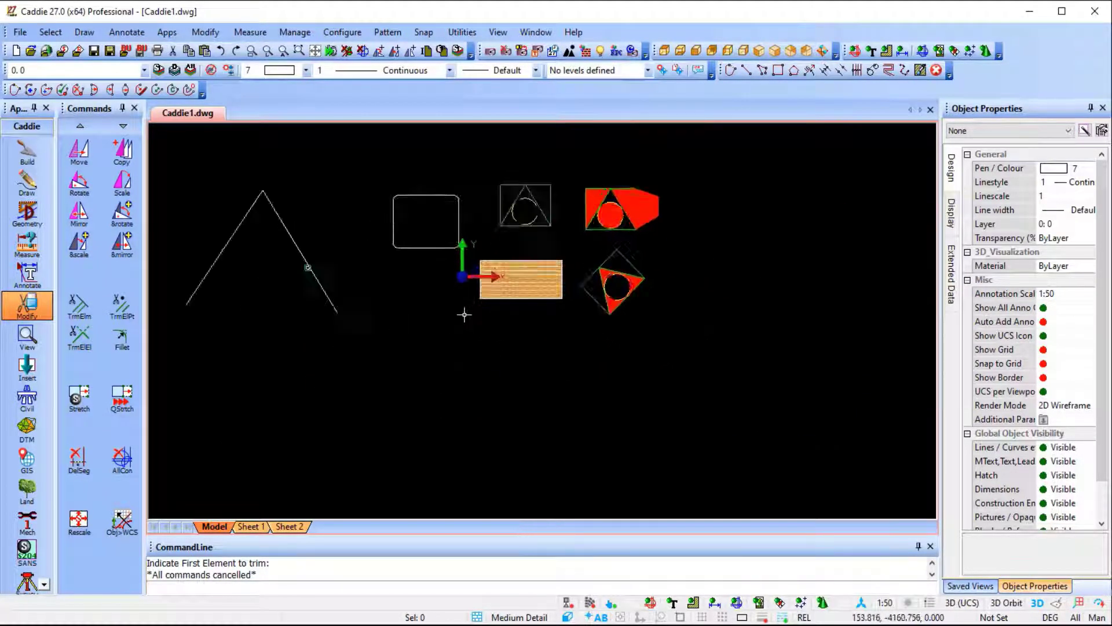
pyautogui.click(27, 180)
pyautogui.click(130, 167)
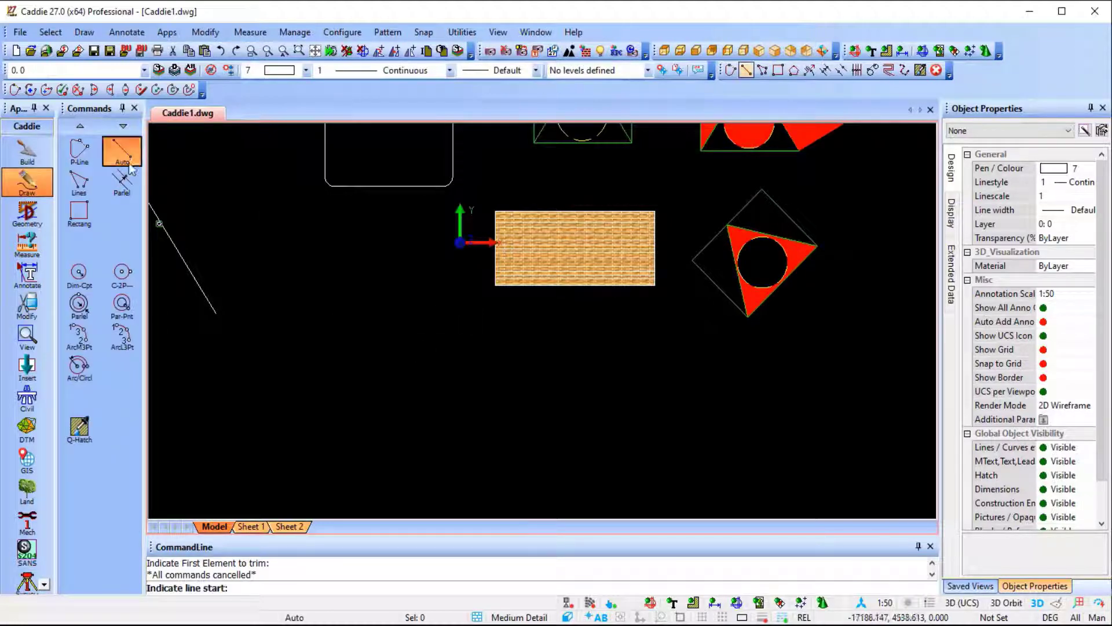
pyautogui.click(326, 354)
pyautogui.click(318, 471)
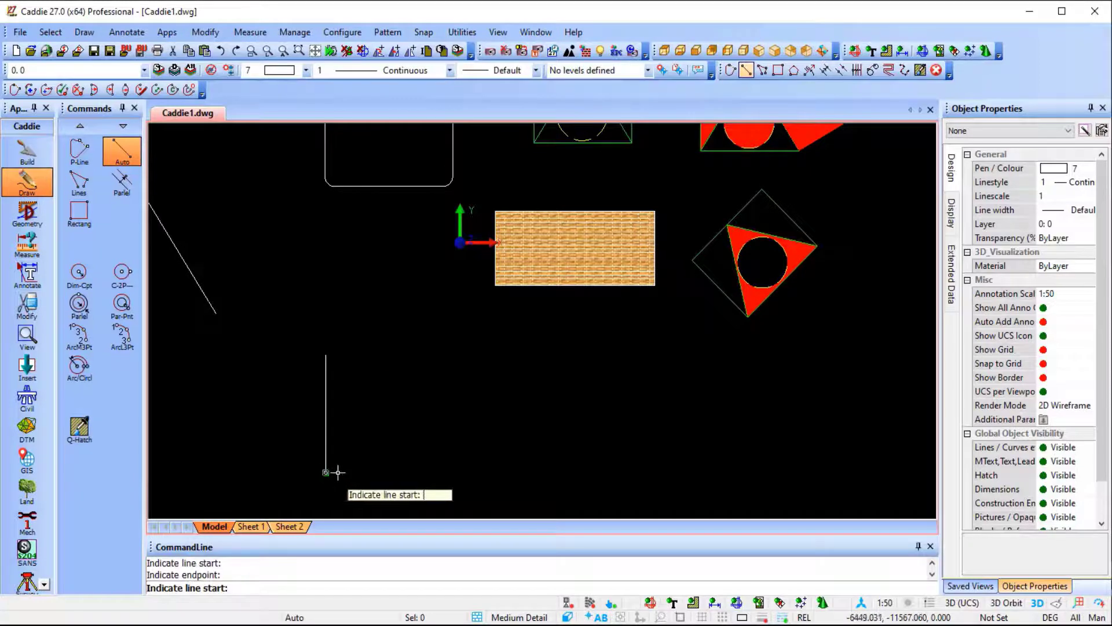
pyautogui.press('Escape')
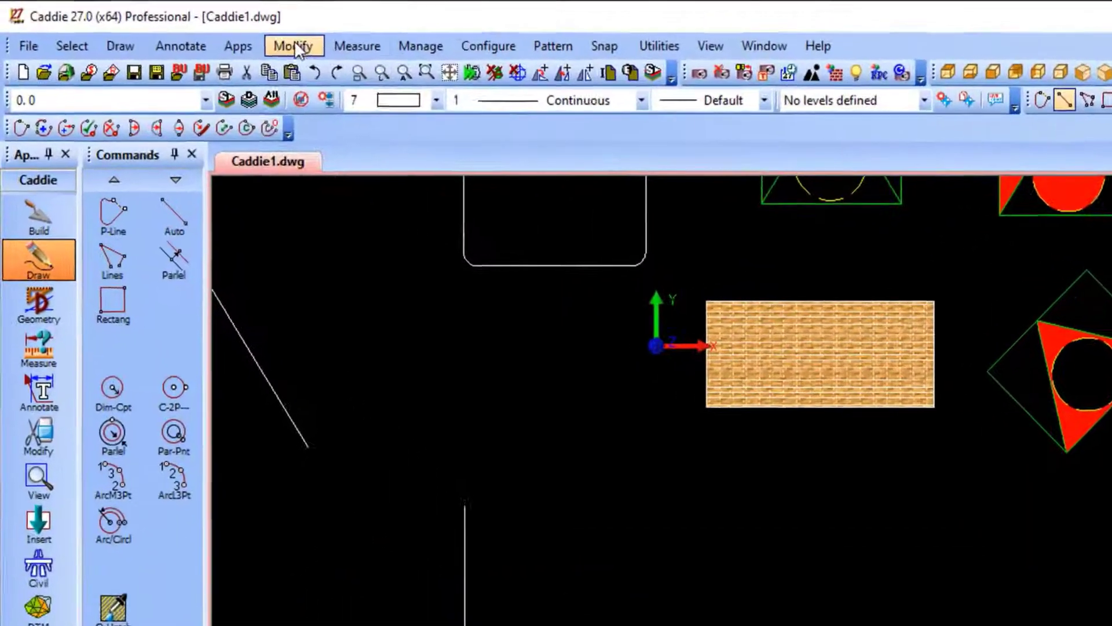
# Repeat the vertical line to the right with Translate set to Object and Repeat to point, about 3200 apart, ending past the rotated figure.
pyautogui.click(206, 32)
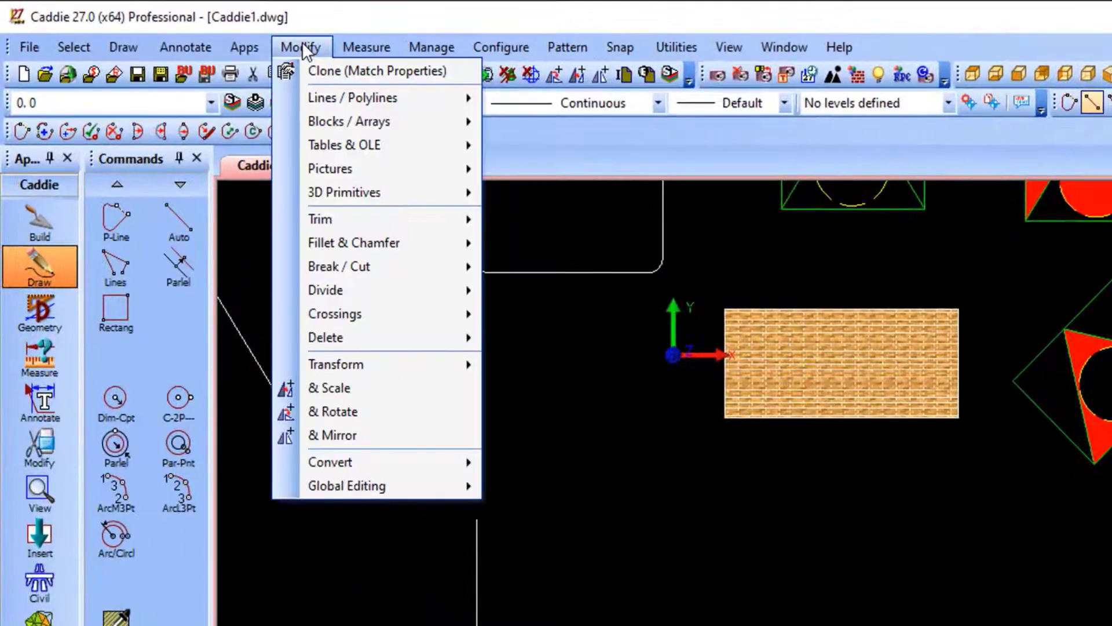
pyautogui.moveTo(438, 367)
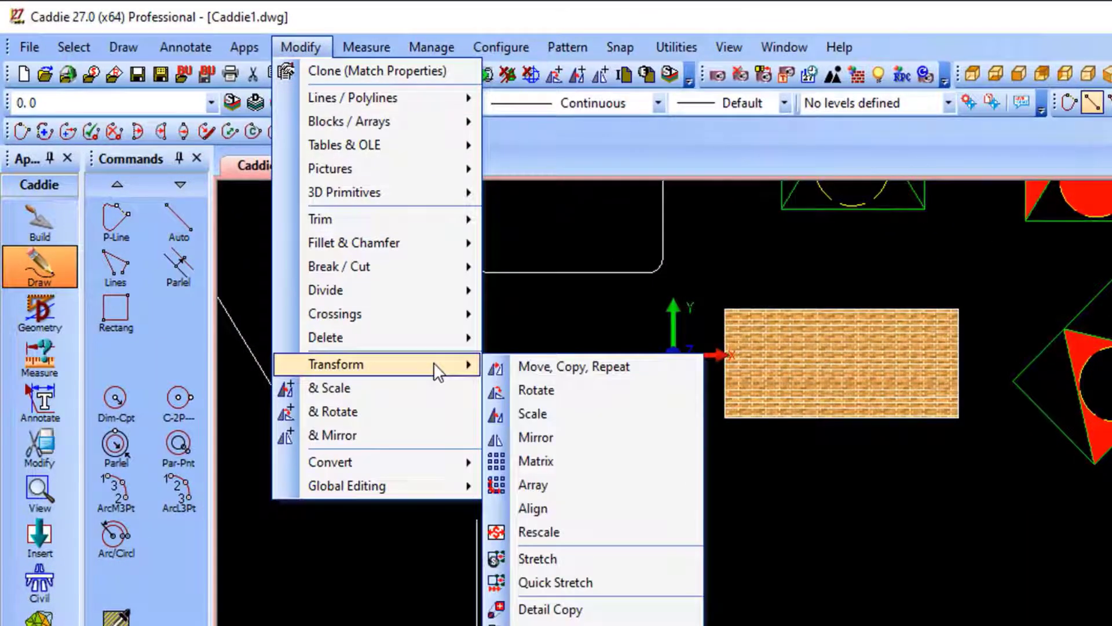
pyautogui.click(637, 368)
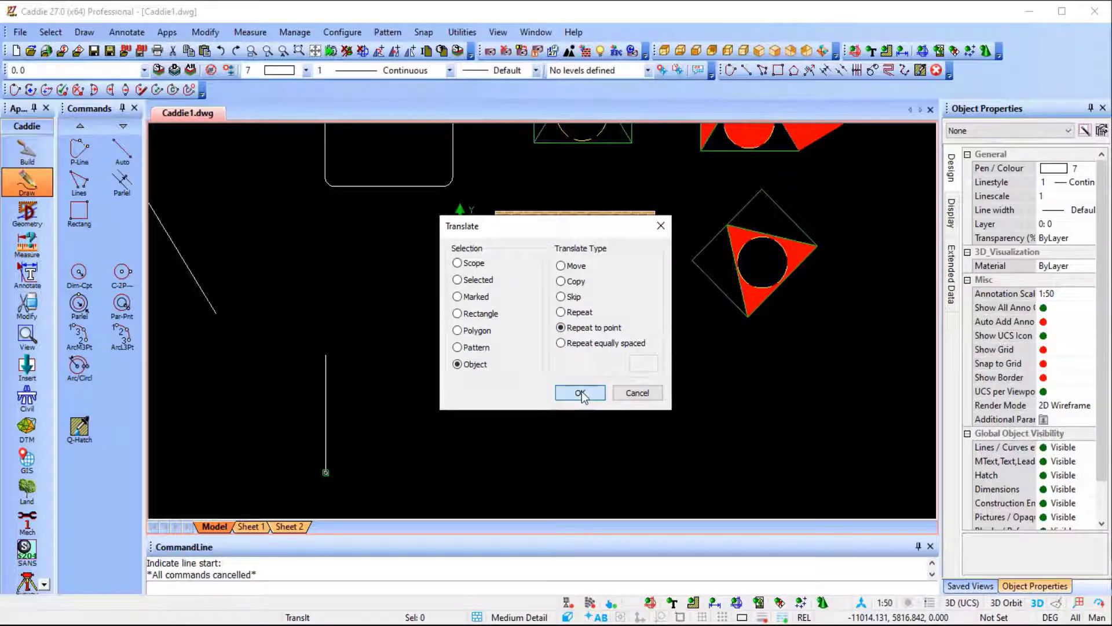
pyautogui.click(580, 393)
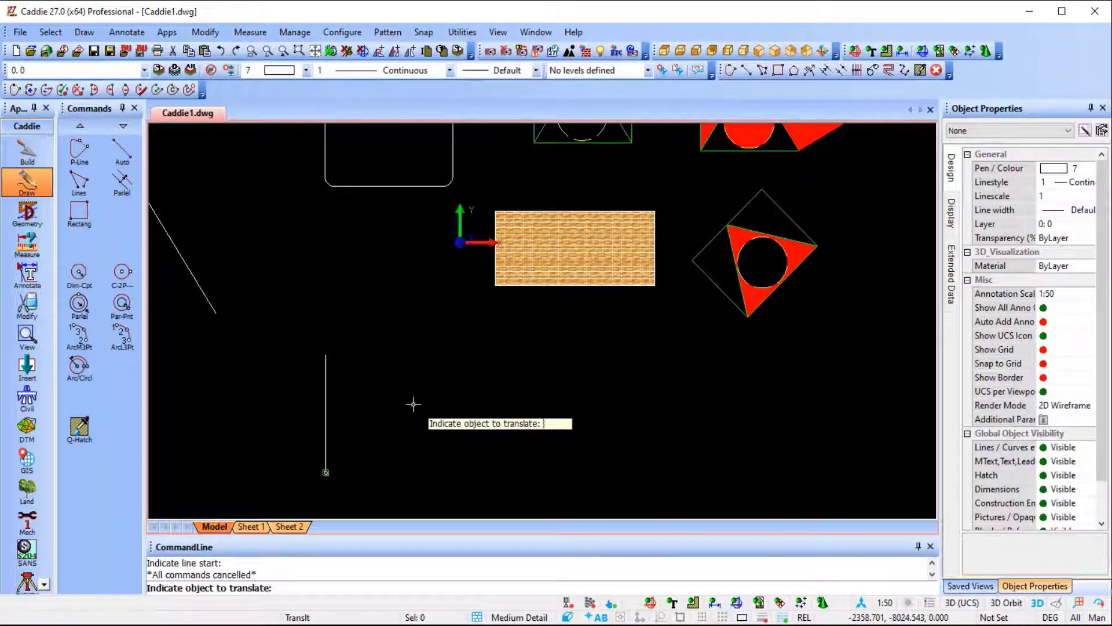
pyautogui.click(326, 406)
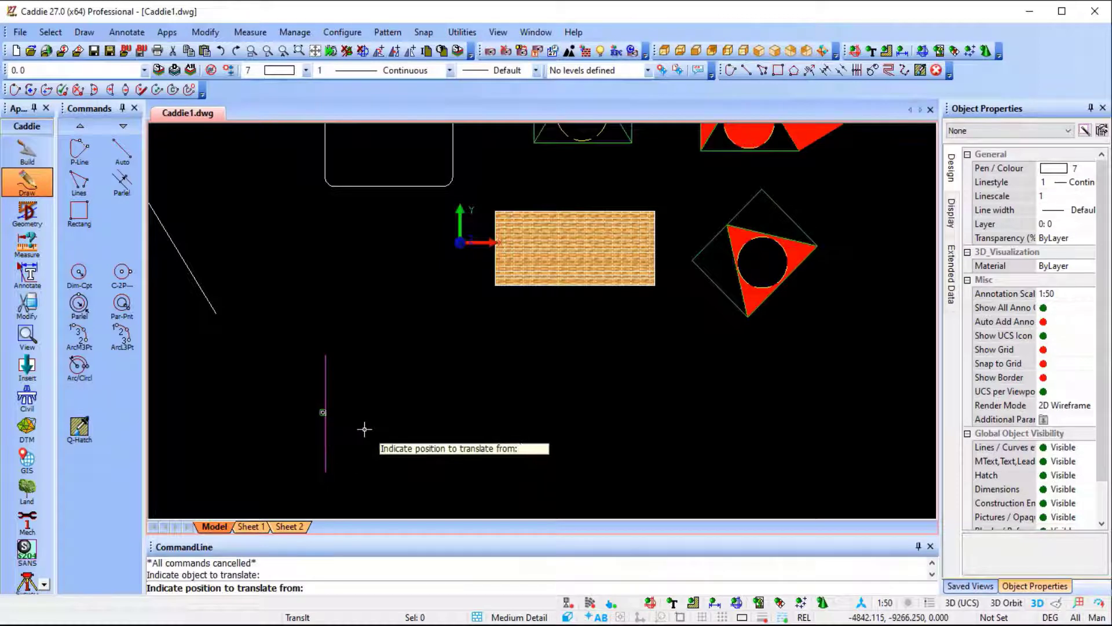
pyautogui.click(326, 354)
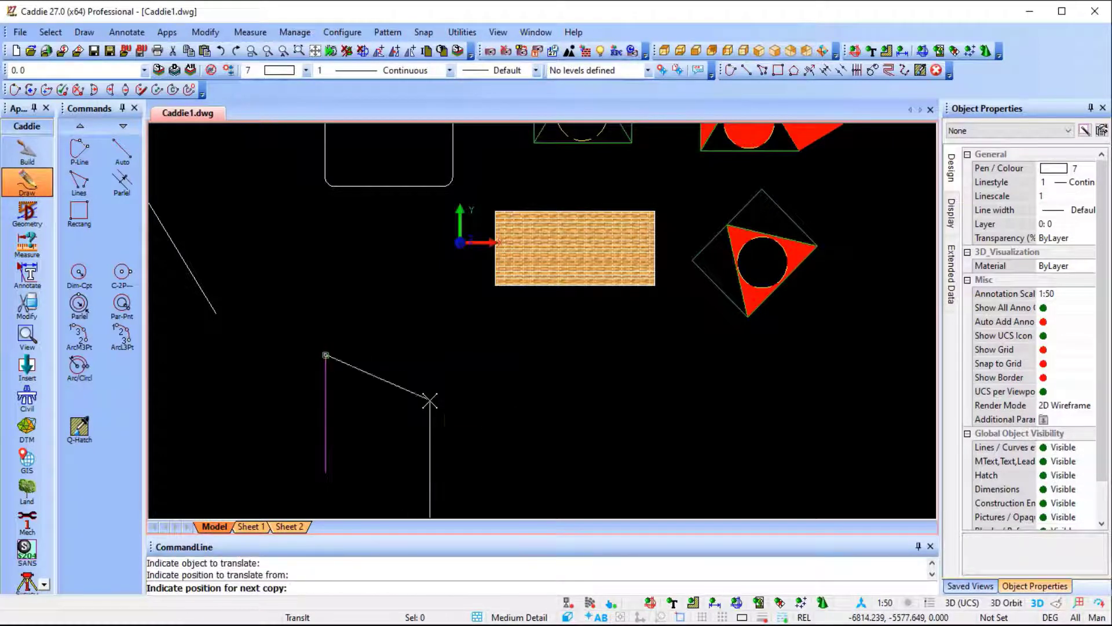
pyautogui.click(392, 354)
pyautogui.scroll(-3, 649, 358)
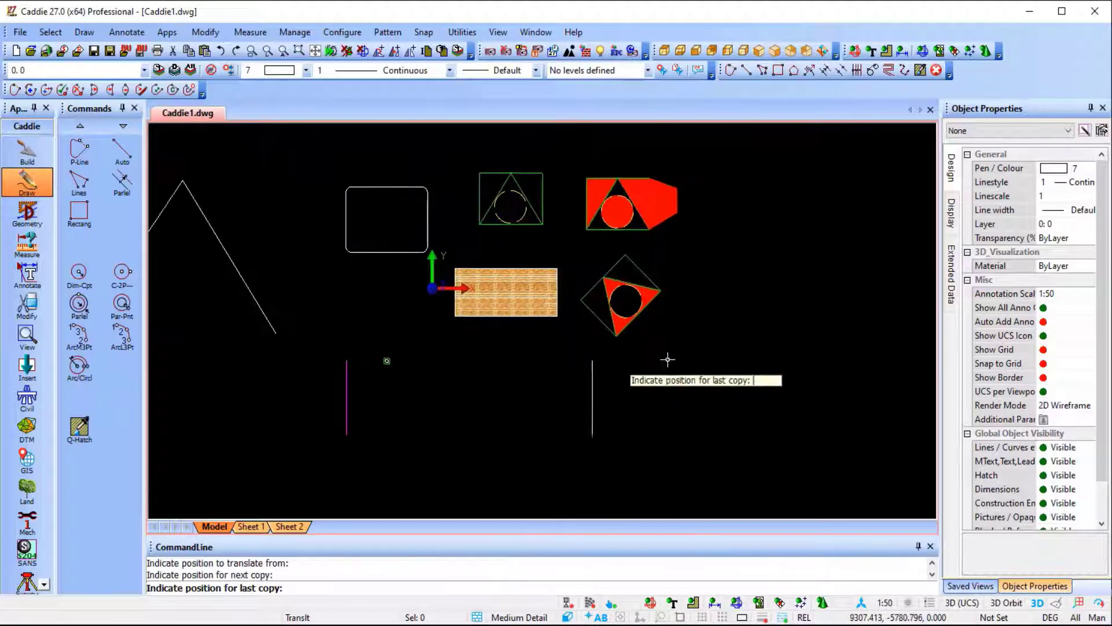
pyautogui.click(714, 359)
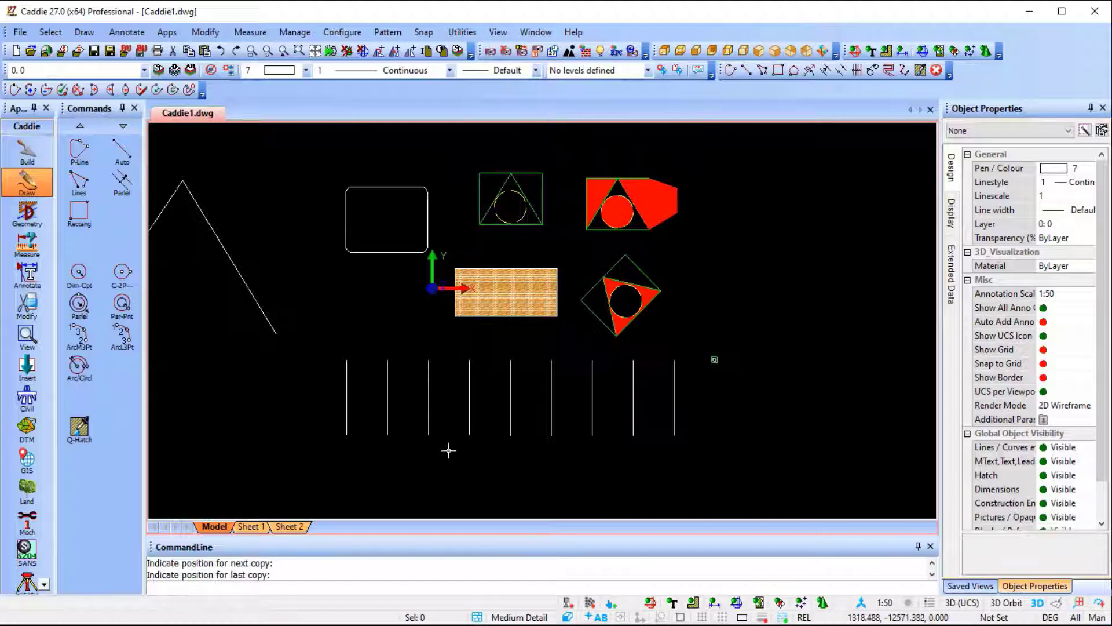
# Start a new annotation text in Arial and enter "P 1" as its content.
pyautogui.scroll(2, 449, 450)
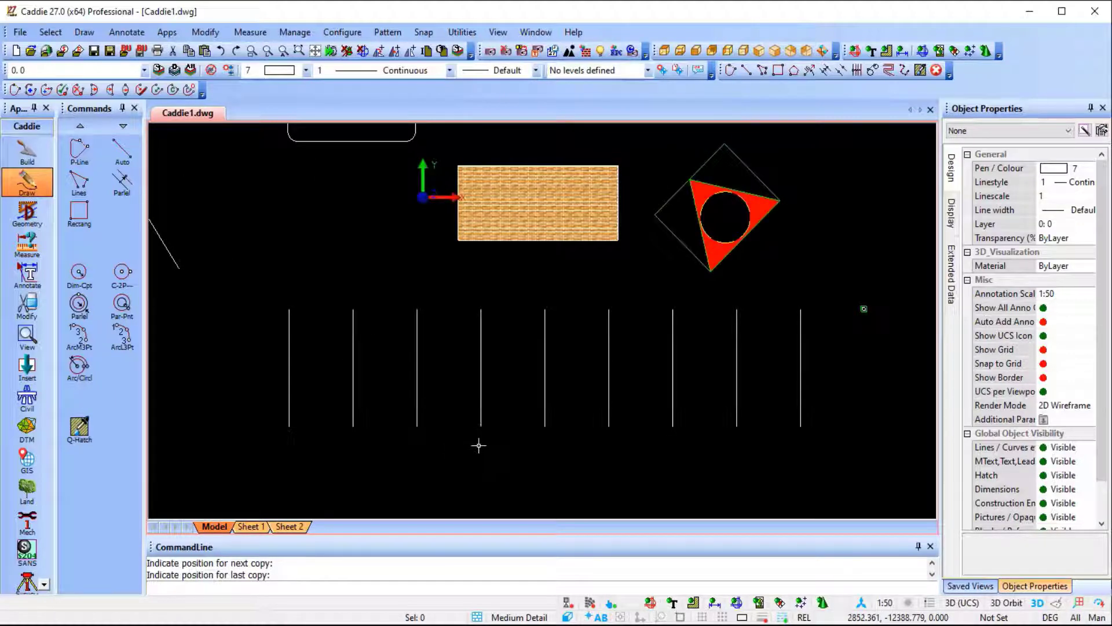
pyautogui.moveTo(479, 445); pyautogui.dragTo(457, 396, button='middle')
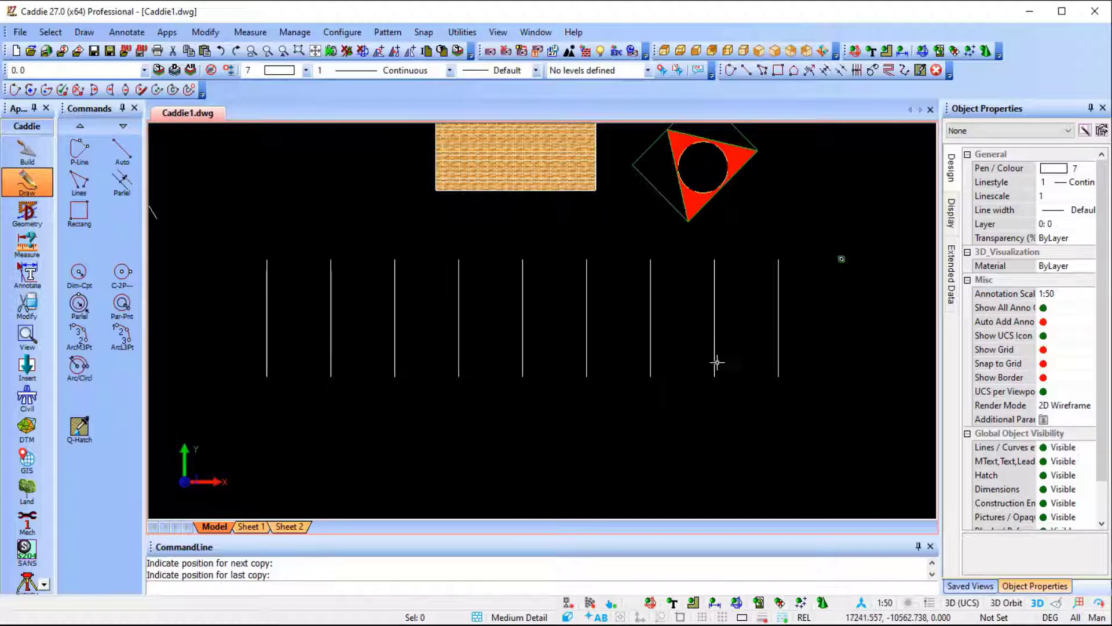
pyautogui.click(27, 272)
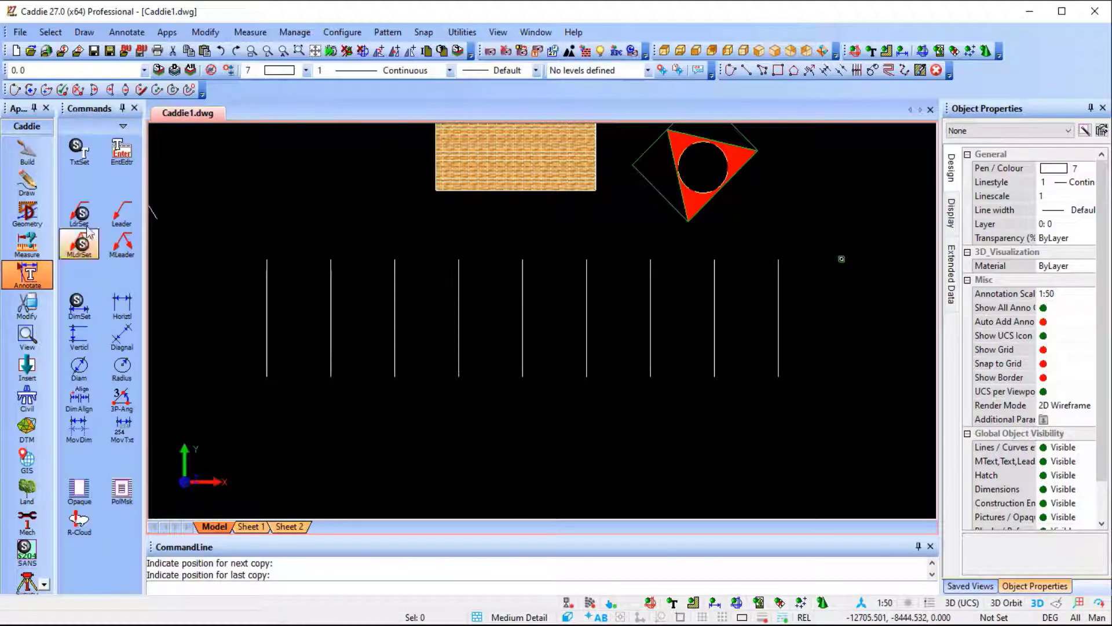
pyautogui.click(121, 156)
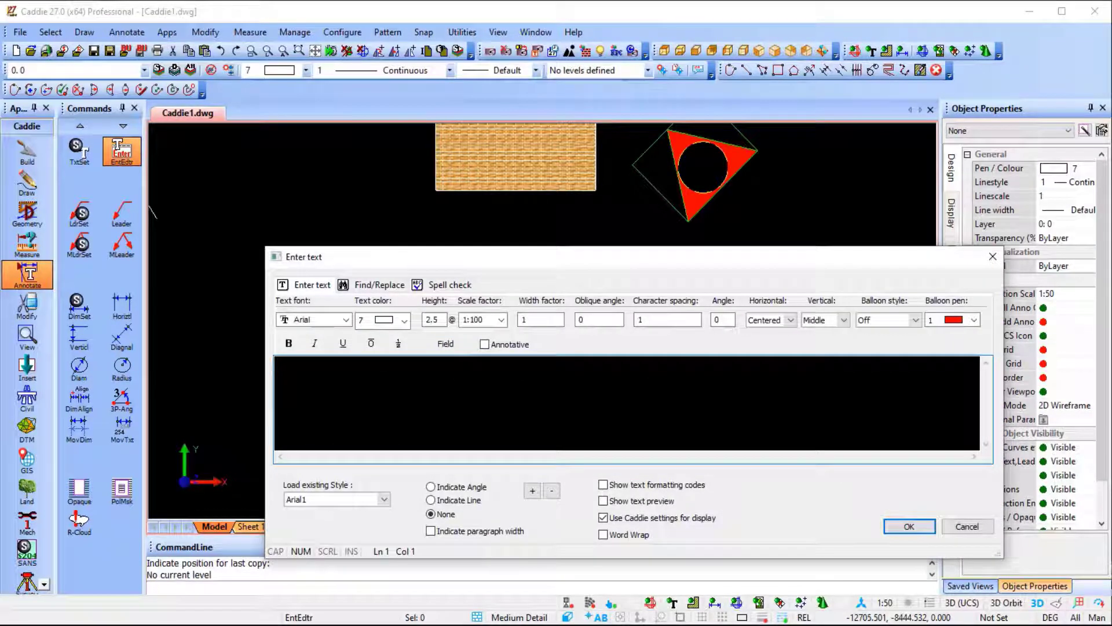
pyautogui.write('p 1')
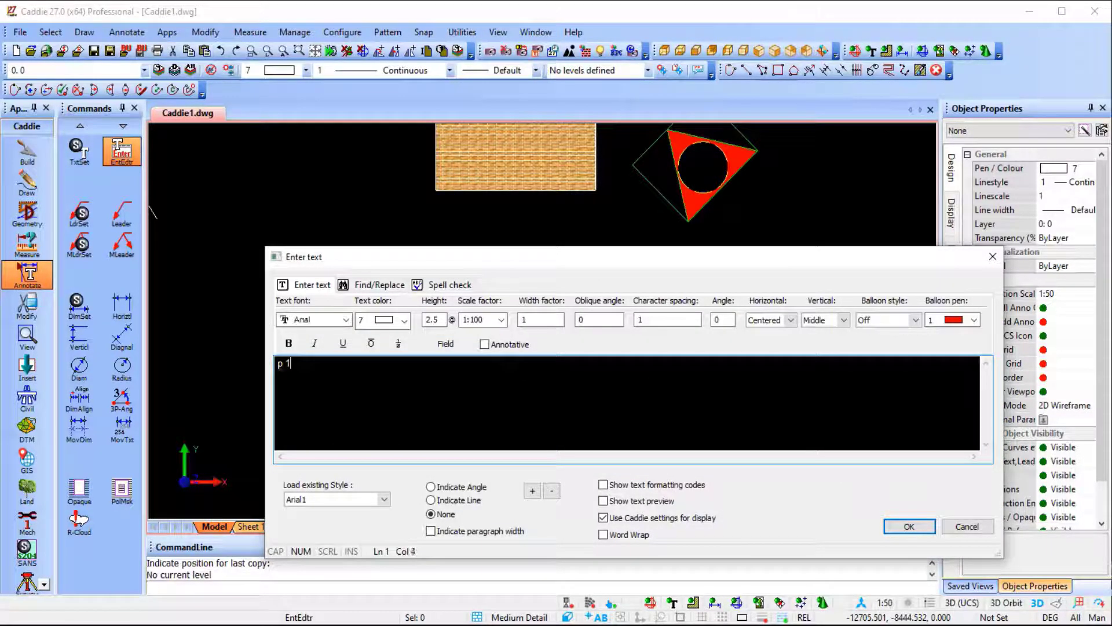
pyautogui.press('BackSpace')
pyautogui.press('BackSpace')
pyautogui.press('BackSpace')
pyautogui.press('capslock')
pyautogui.write('P')
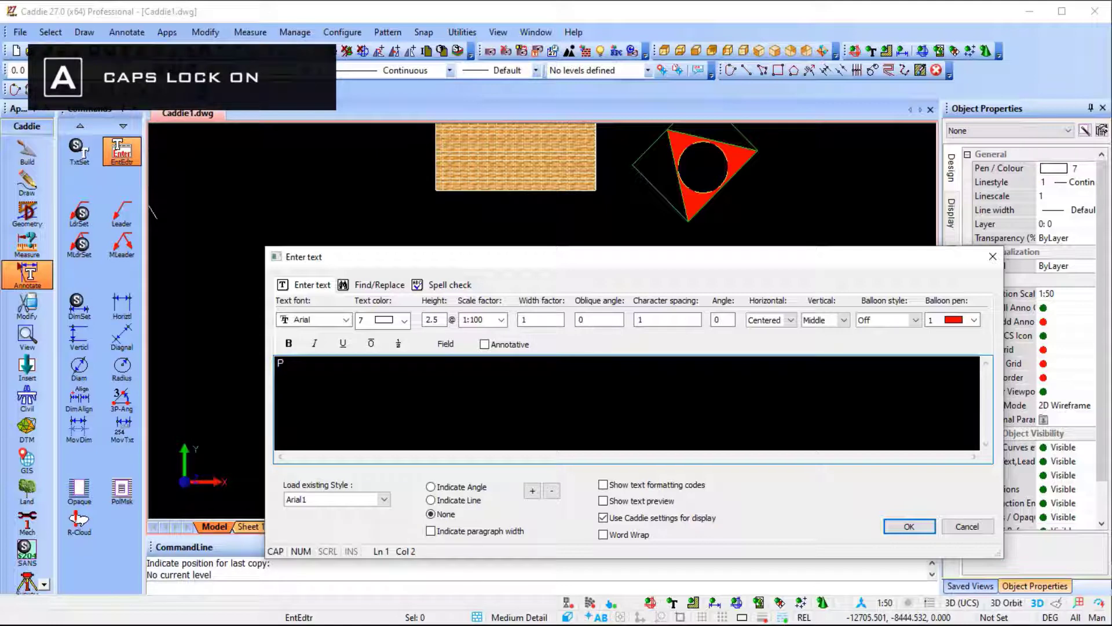
pyautogui.write(' 1')
# Set the text colour to 2 (yellow) and place the text between the lower ends of the first two vertical lines.
pyautogui.click(403, 320)
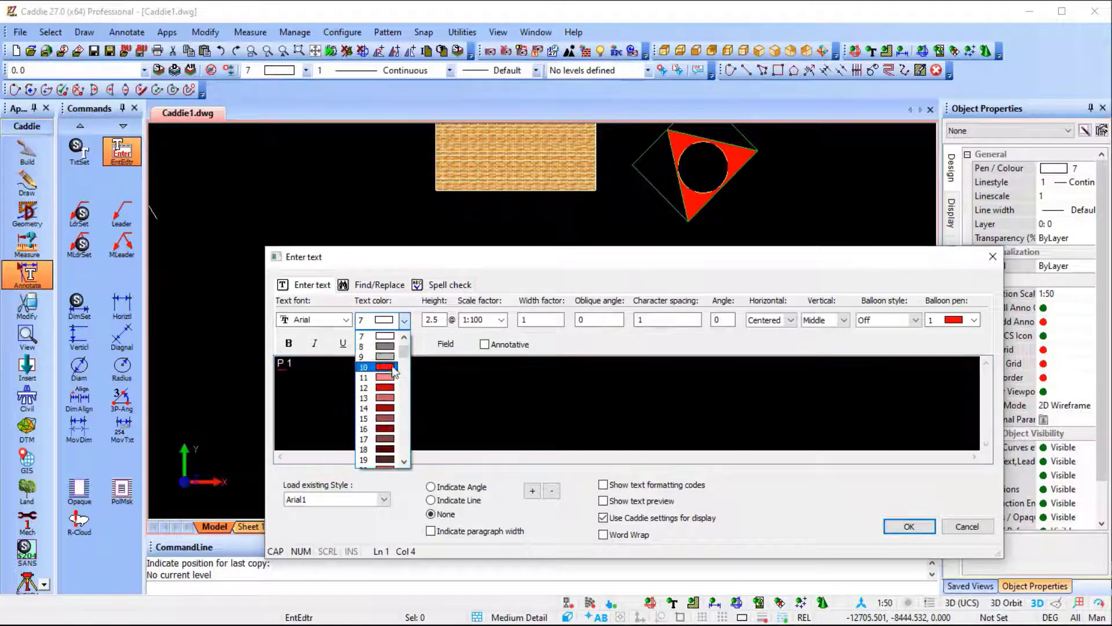
pyautogui.press('Escape')
pyautogui.click(404, 320)
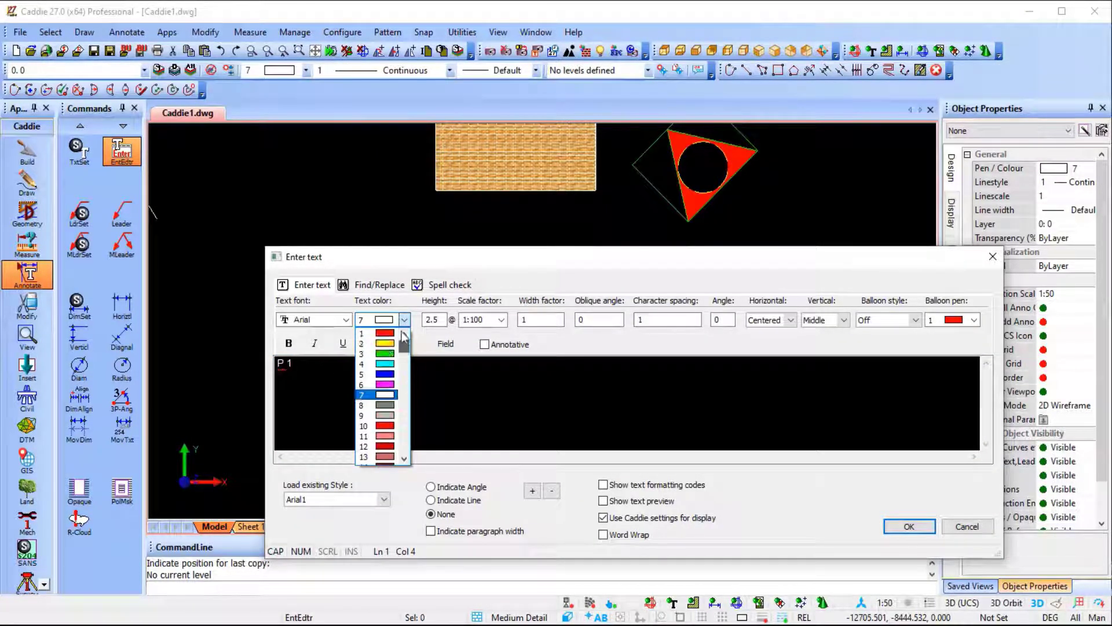
pyautogui.click(380, 343)
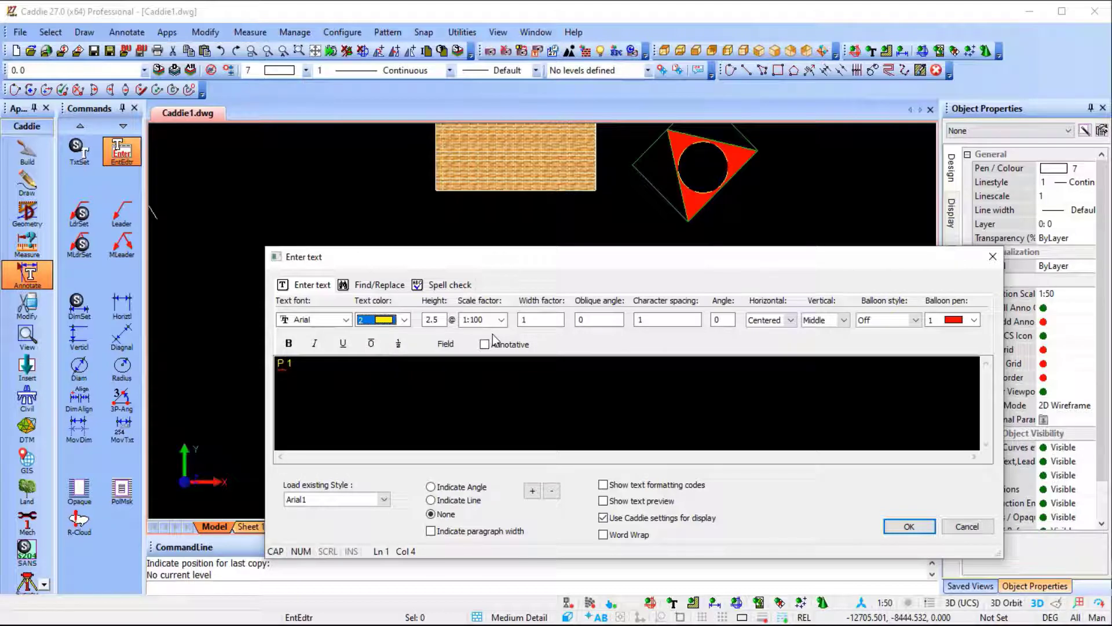
pyautogui.click(908, 526)
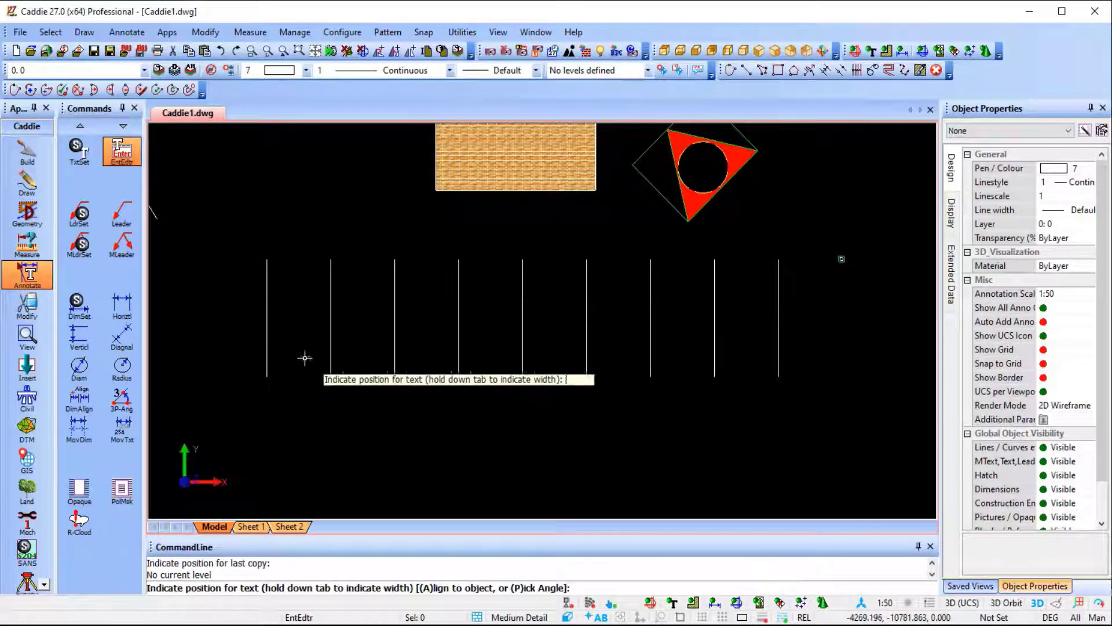
pyautogui.click(296, 354)
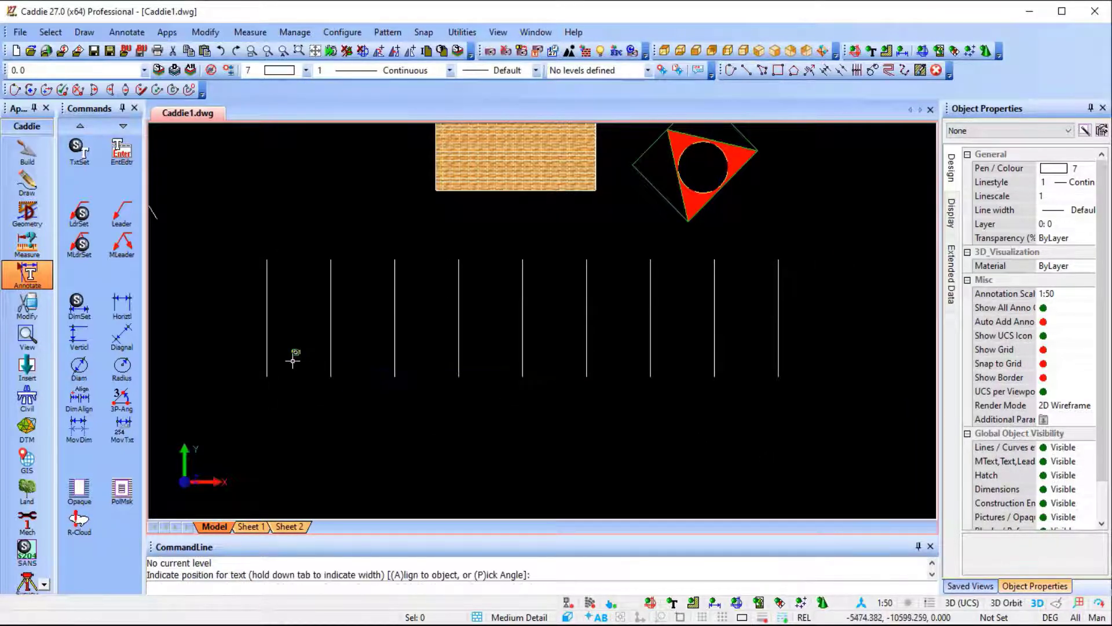
# Set the height of the P 1 text to 500.
pyautogui.scroll(7, 290, 352)
pyautogui.click(347, 336)
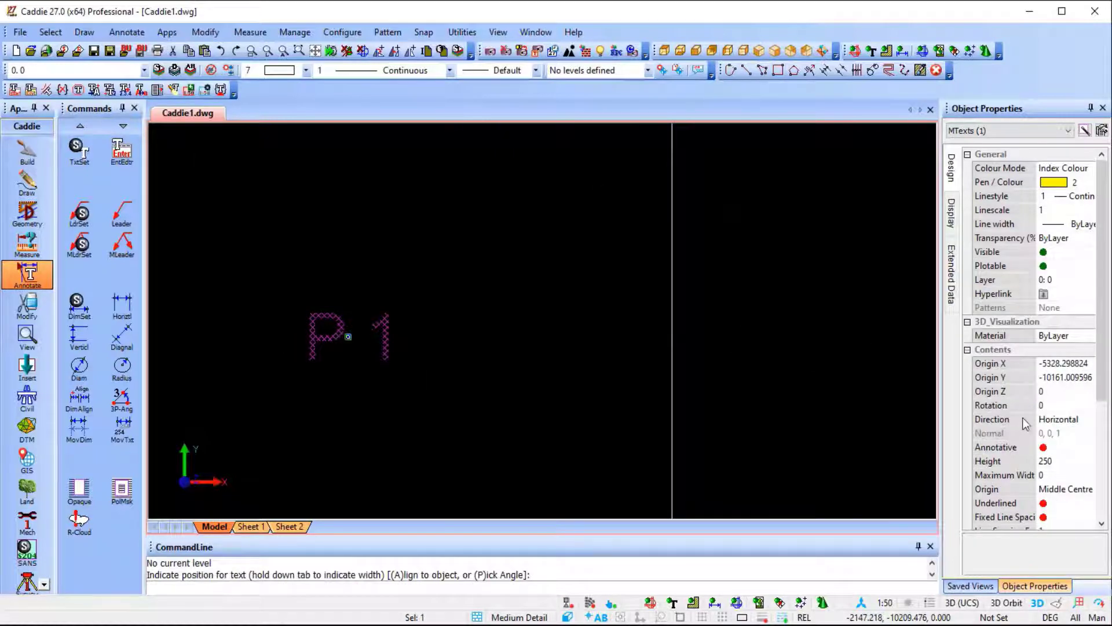
pyautogui.scroll(-4, 1026, 423)
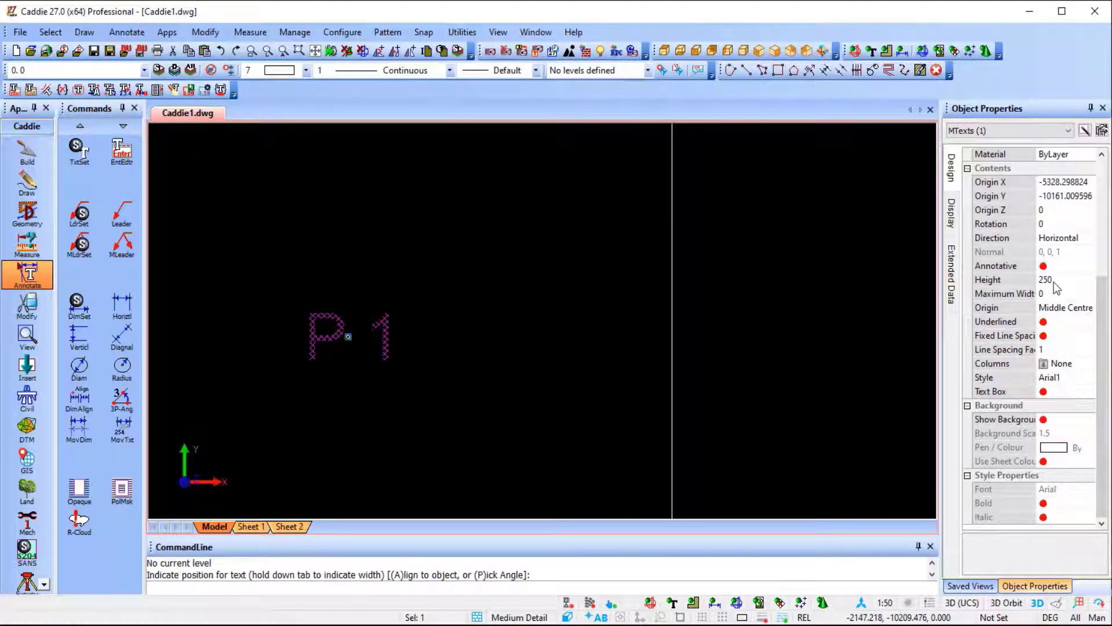
pyautogui.click(1067, 280)
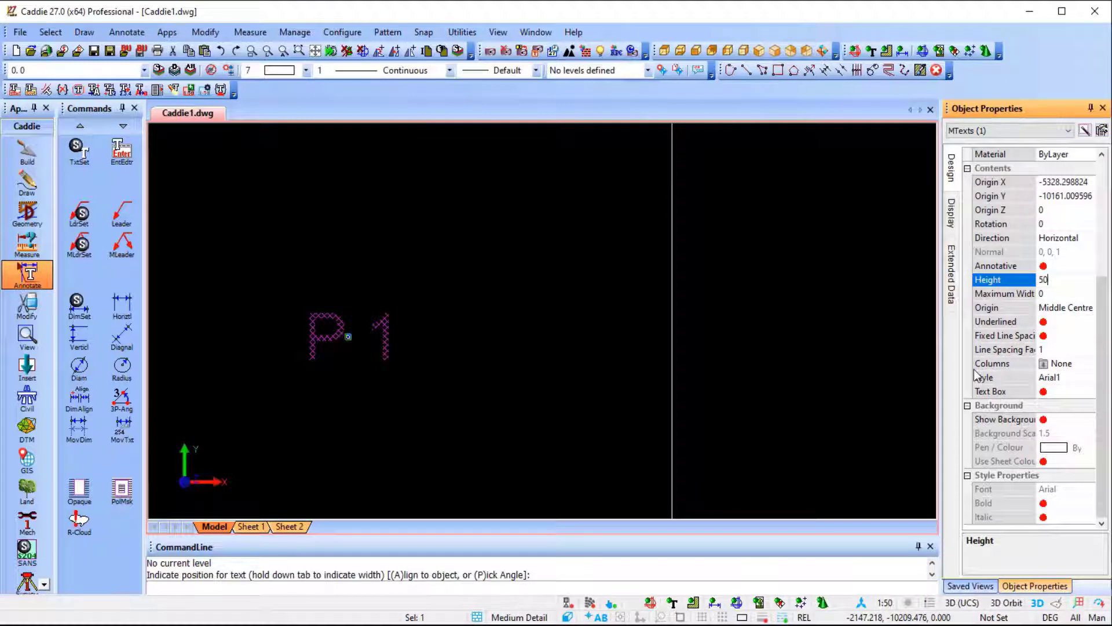
pyautogui.write('500')
pyautogui.press('Return')
pyautogui.click(570, 371)
pyautogui.press('Escape')
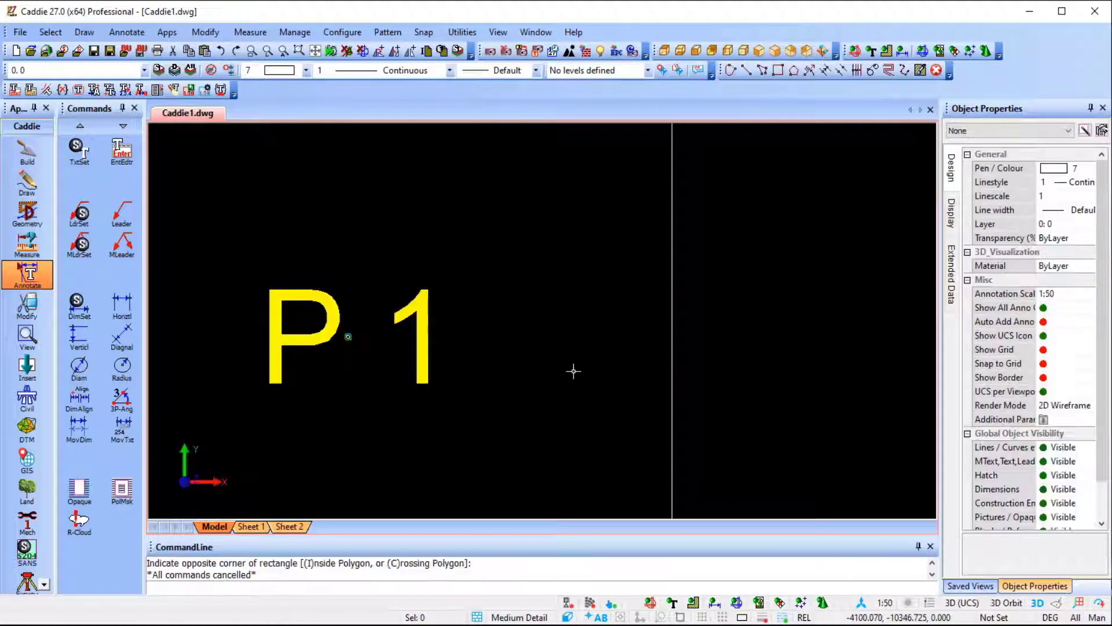
# Start Copy and Increment Text on the P 1 label, incrementing only the number field by 1.
pyautogui.scroll(-5, 497, 382)
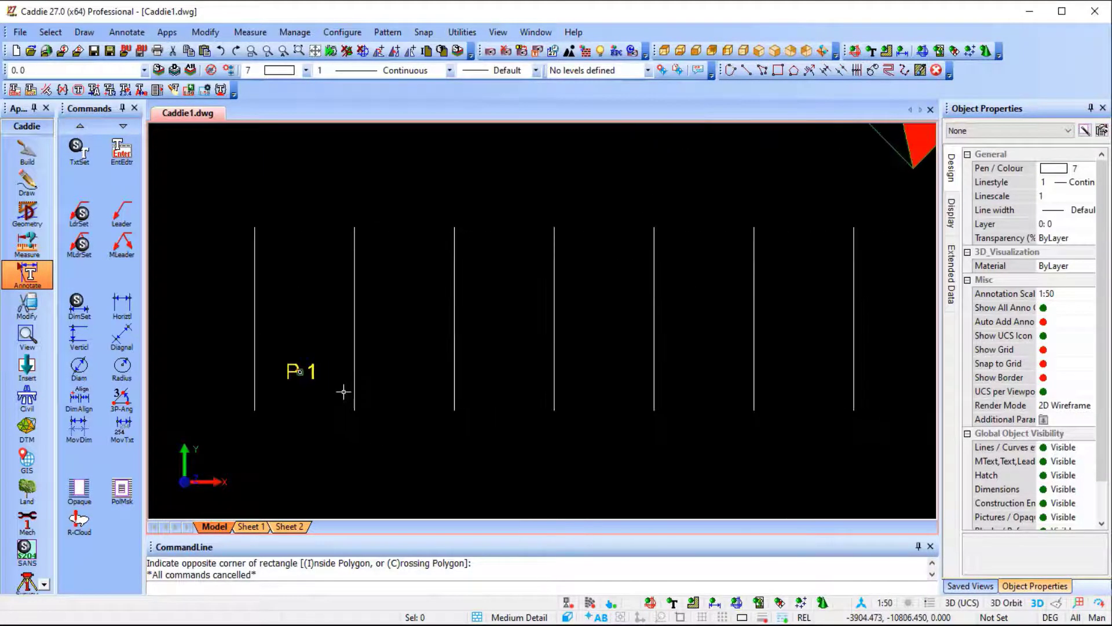
pyautogui.click(290, 371)
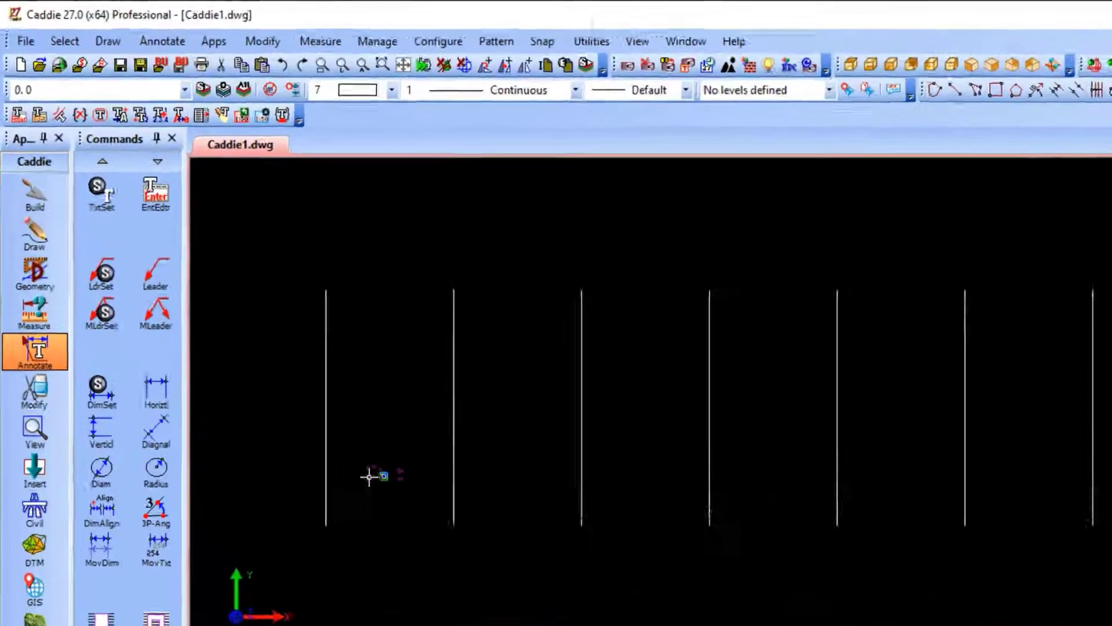
pyautogui.rightClick(289, 372)
pyautogui.moveTo(530, 351)
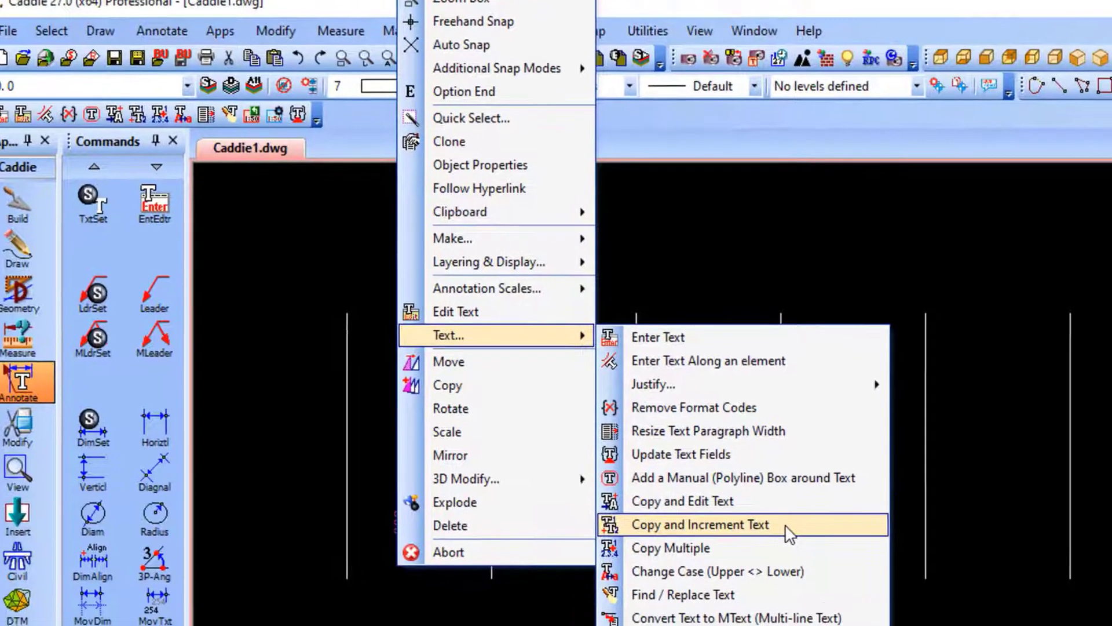
pyautogui.click(808, 544)
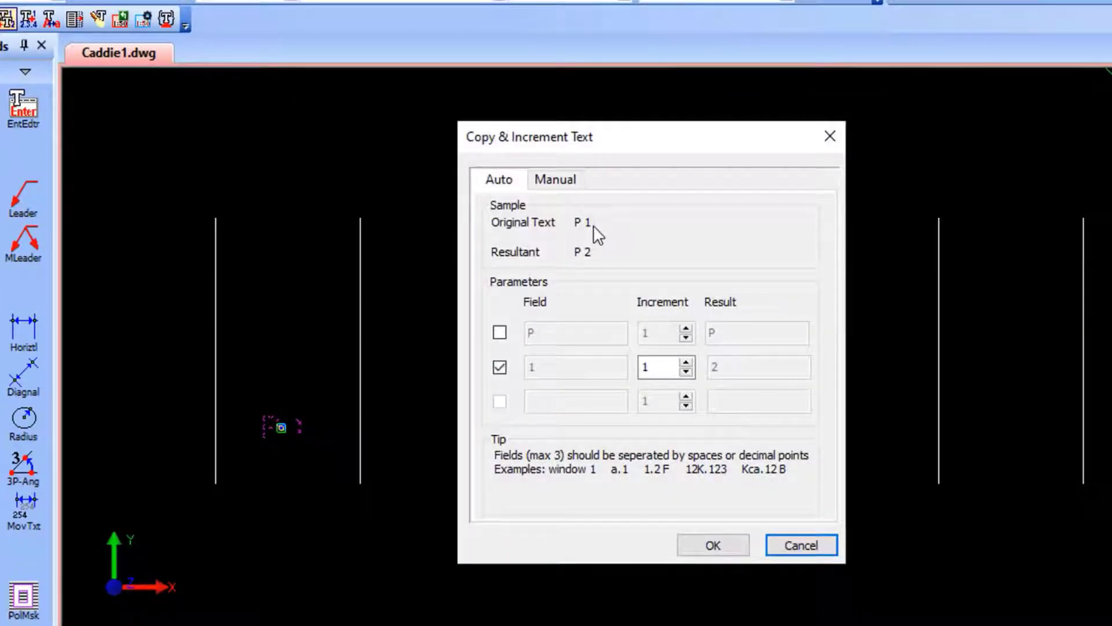
pyautogui.click(500, 333)
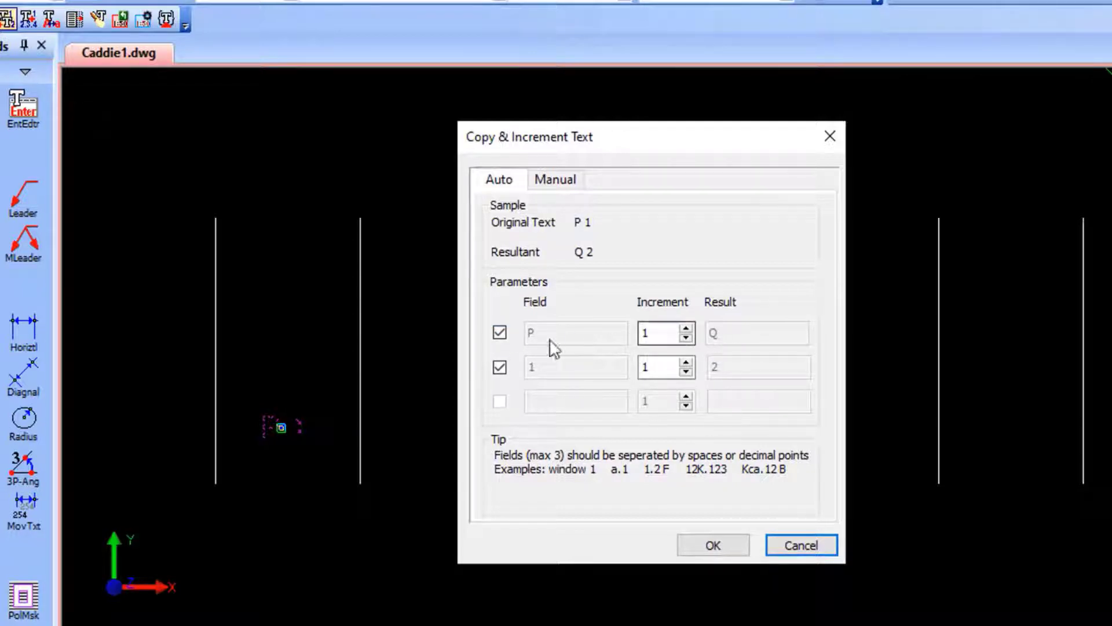
pyautogui.click(499, 332)
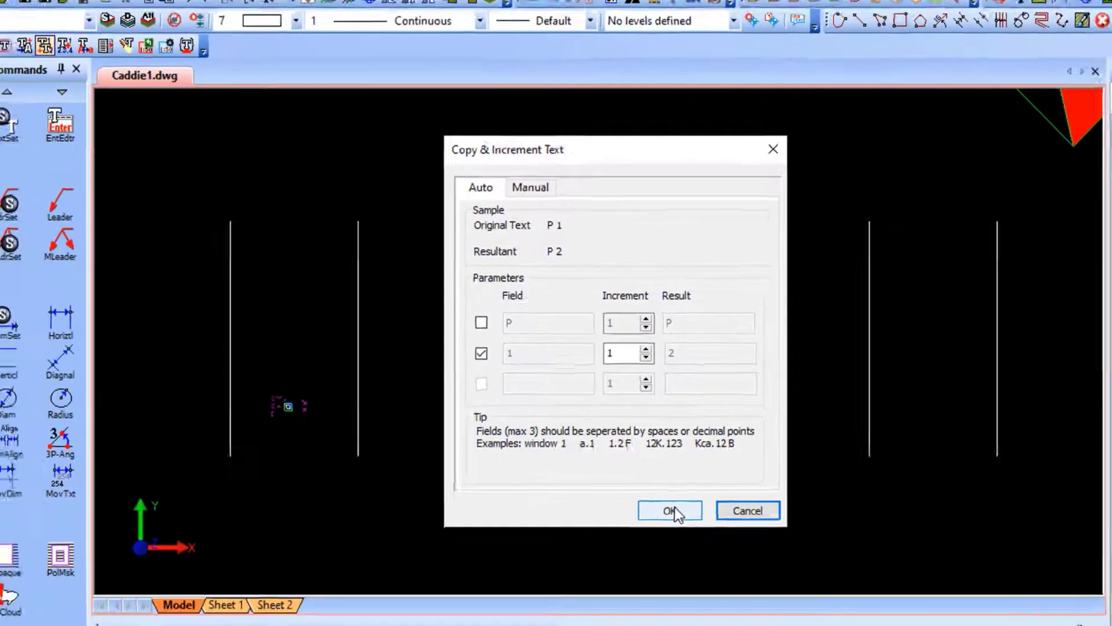
pyautogui.click(710, 542)
# Place the incremented labels P 2 to P 8 in the remaining bays between the vertical lines, level with P 1.
pyautogui.scroll(-1, 324, 350)
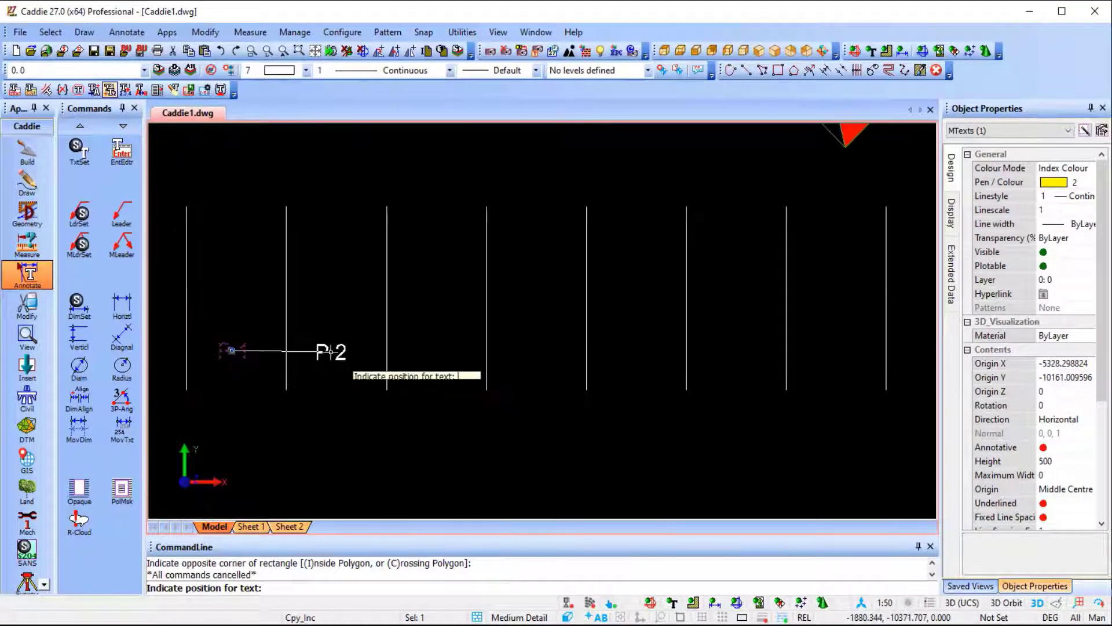
pyautogui.click(333, 350)
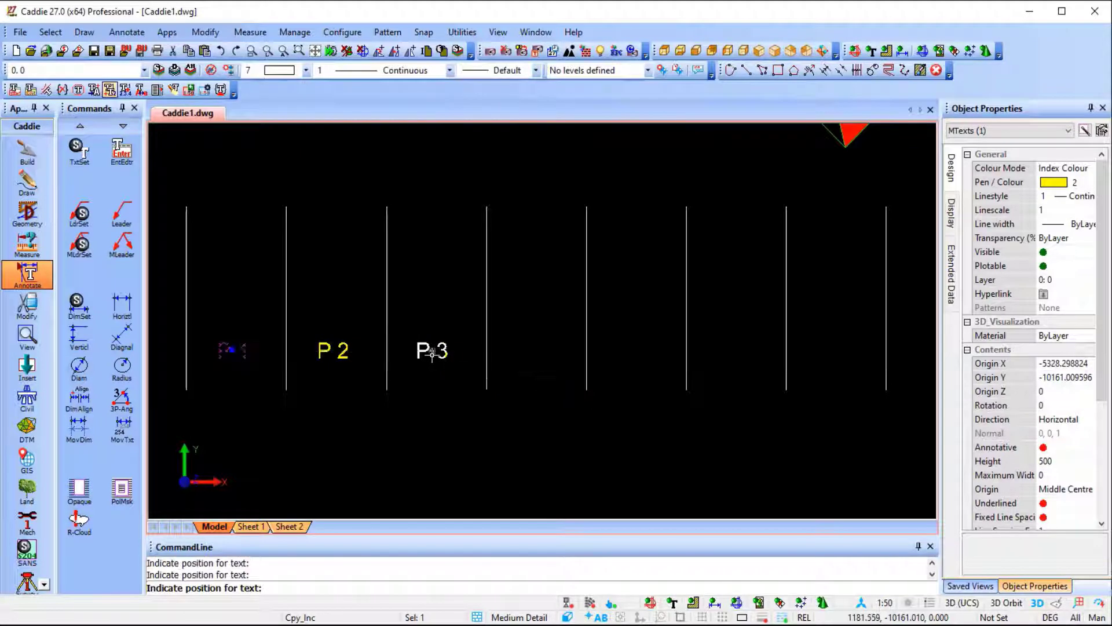
pyautogui.click(432, 349)
pyautogui.click(539, 350)
pyautogui.click(637, 348)
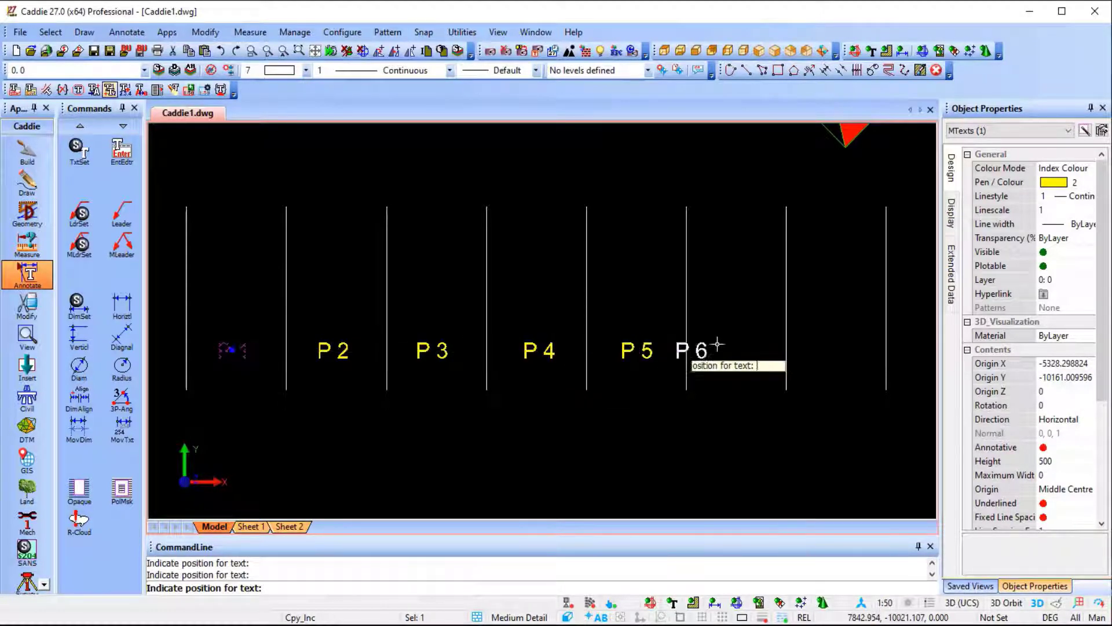
pyautogui.click(726, 348)
pyautogui.click(836, 348)
pyautogui.scroll(-2, 828, 376)
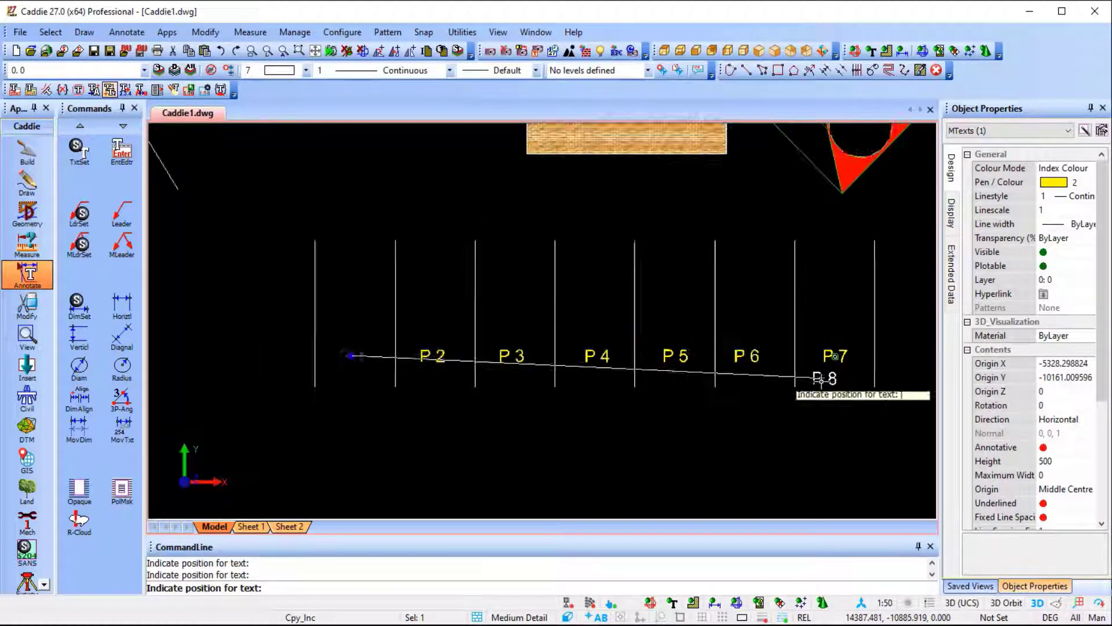
pyautogui.moveTo(718, 381); pyautogui.dragTo(356, 370, button='middle')
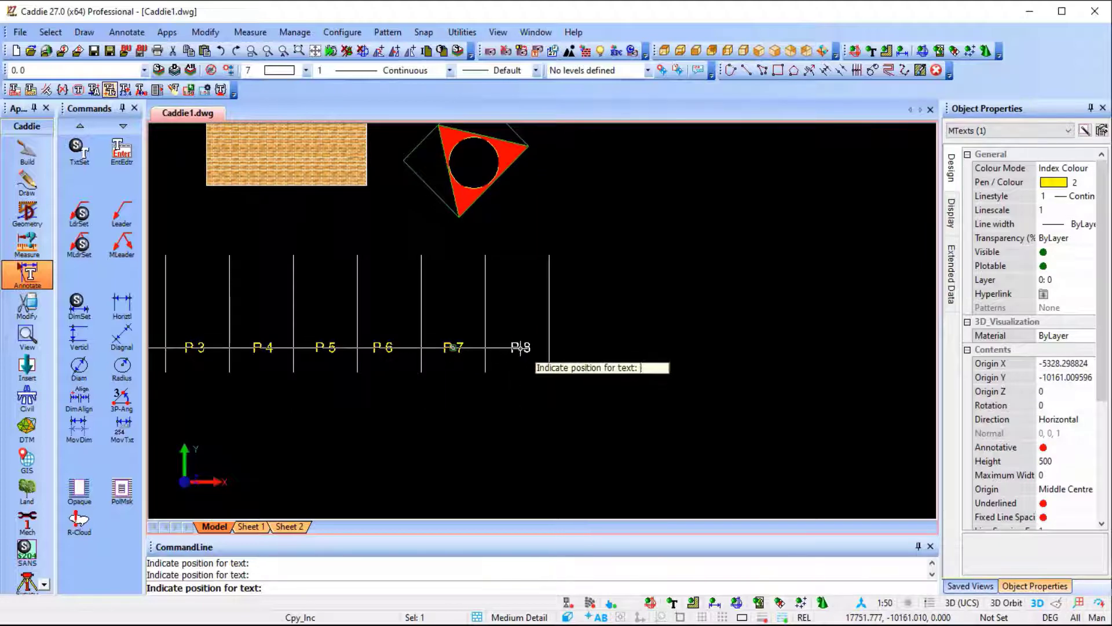
pyautogui.click(523, 346)
pyautogui.scroll(-1, 529, 390)
pyautogui.moveTo(592, 397); pyautogui.dragTo(707, 405, button='middle')
pyautogui.press('Escape')
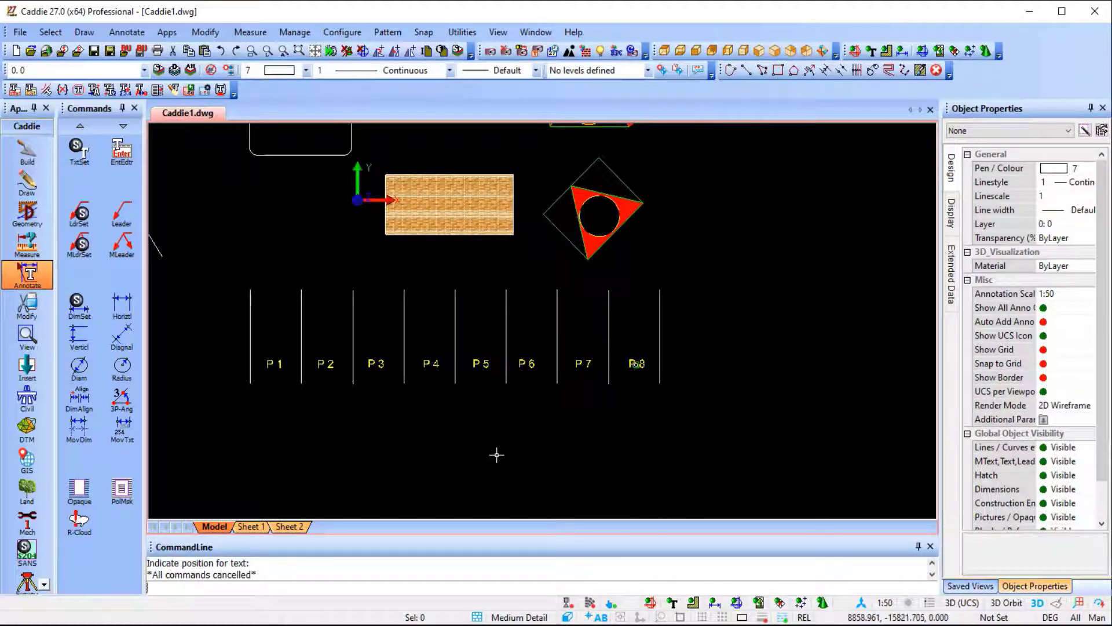
# Draw a line sloping gently down to the right below the labelled bays, extending past both ends of the row.
pyautogui.moveTo(497, 454); pyautogui.dragTo(603, 402, button='middle')
pyautogui.click(30, 187)
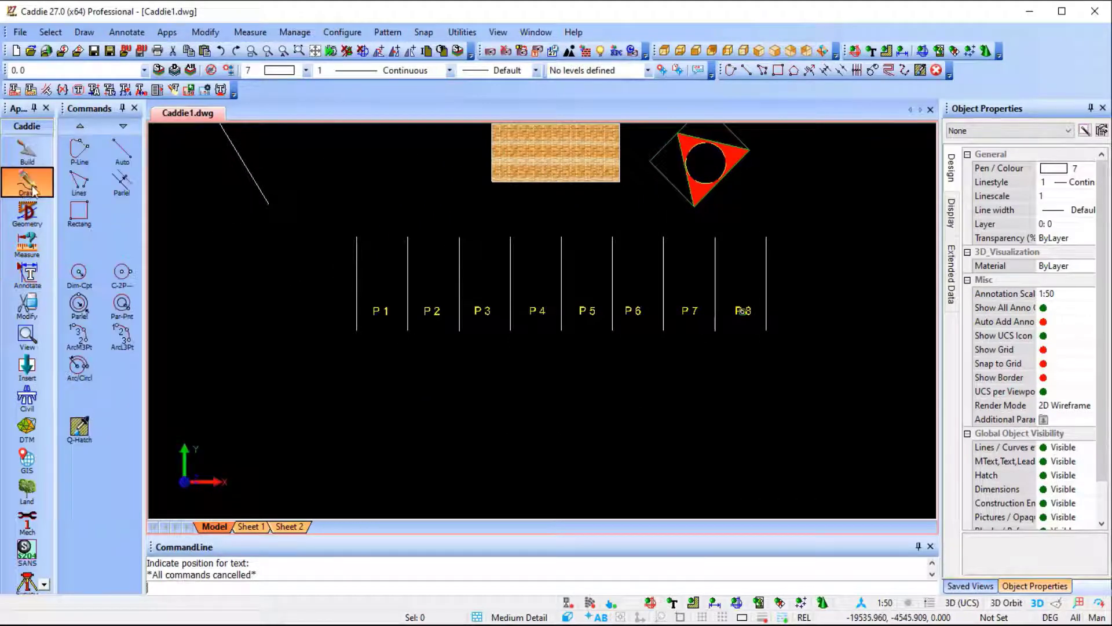
pyautogui.click(118, 154)
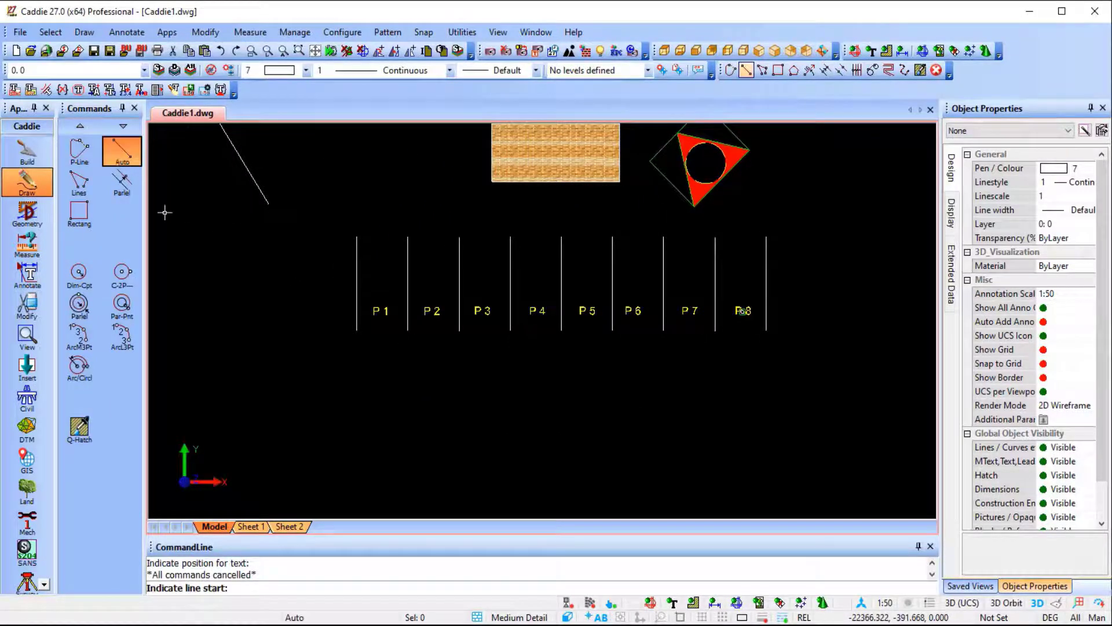
pyautogui.click(325, 397)
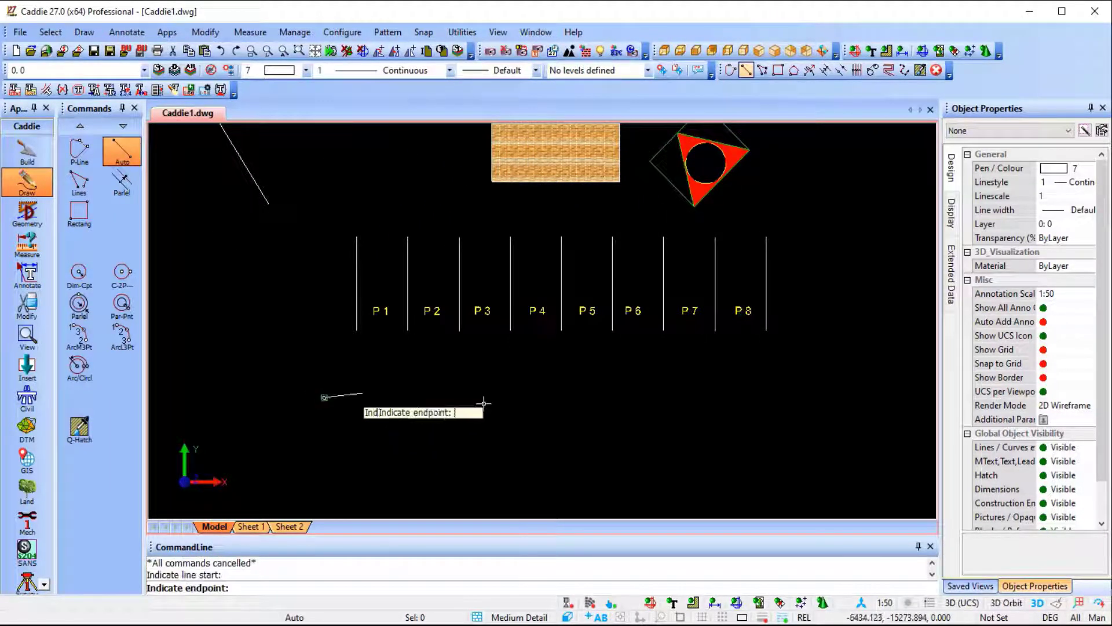
pyautogui.click(811, 440)
pyautogui.press('Escape')
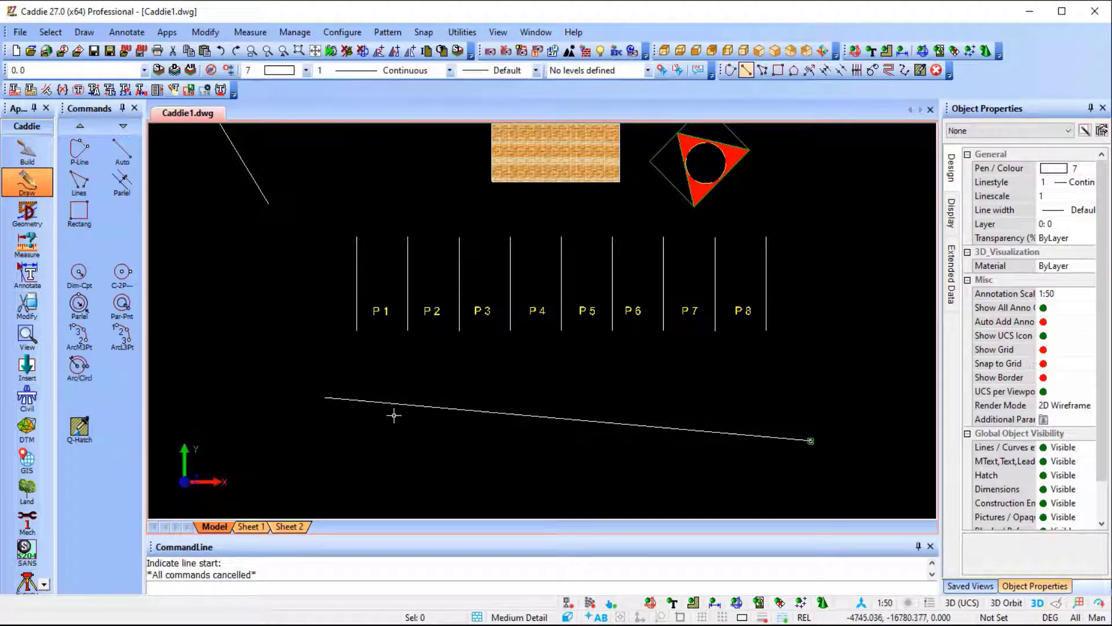
# Try extending the first four vertical bay lines individually to the sloping line with Trim to Element, and undo these trims.
pyautogui.click(26, 305)
pyautogui.click(81, 316)
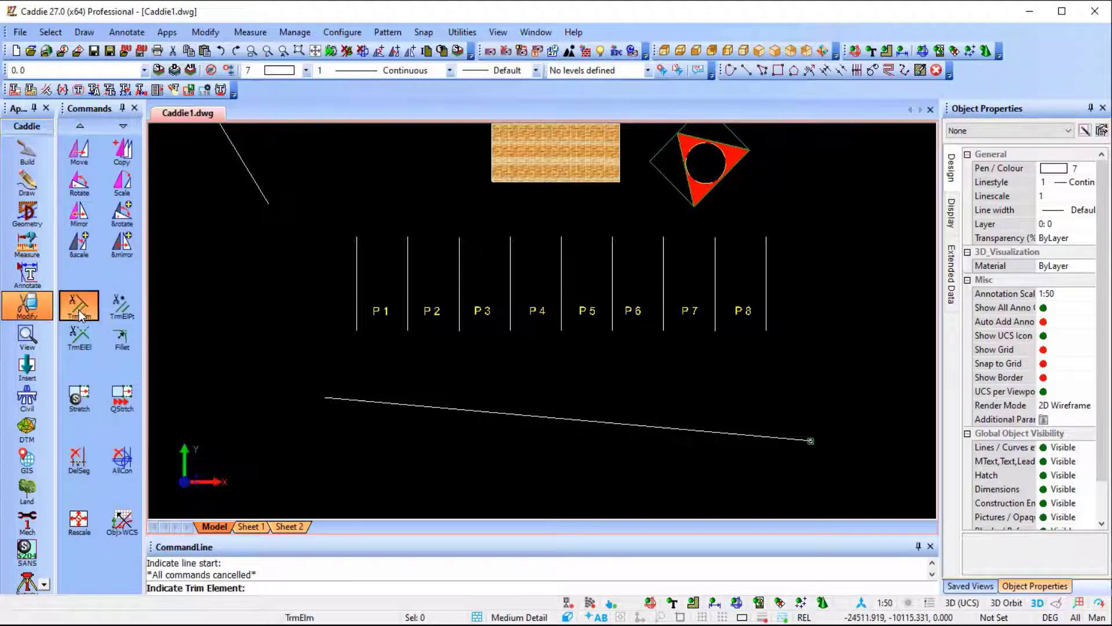
pyautogui.click(525, 415)
pyautogui.click(357, 326)
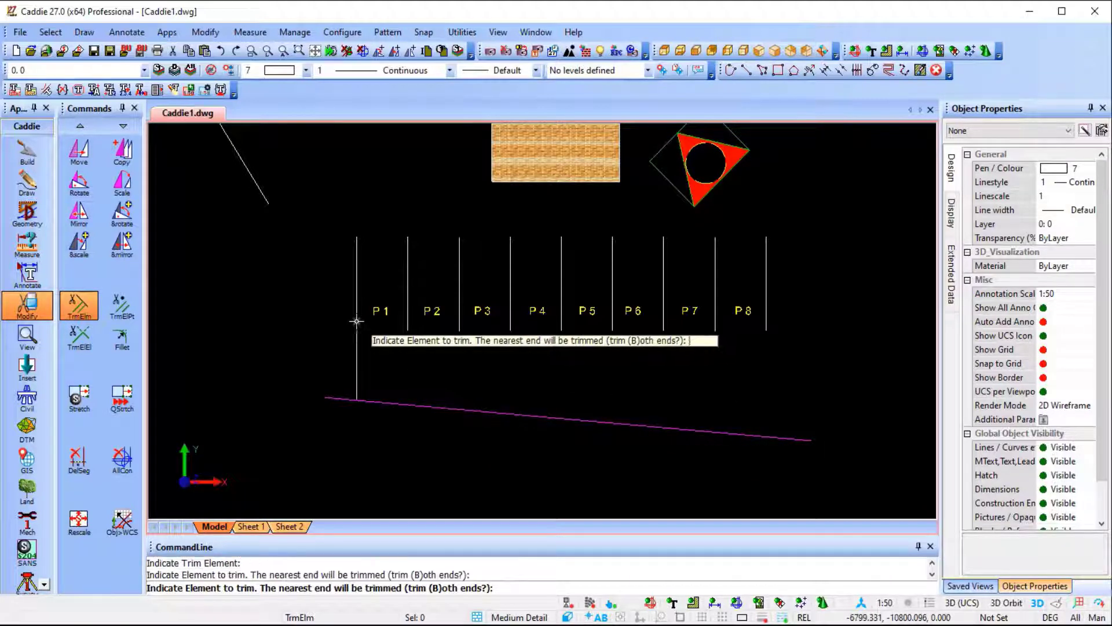
pyautogui.click(509, 325)
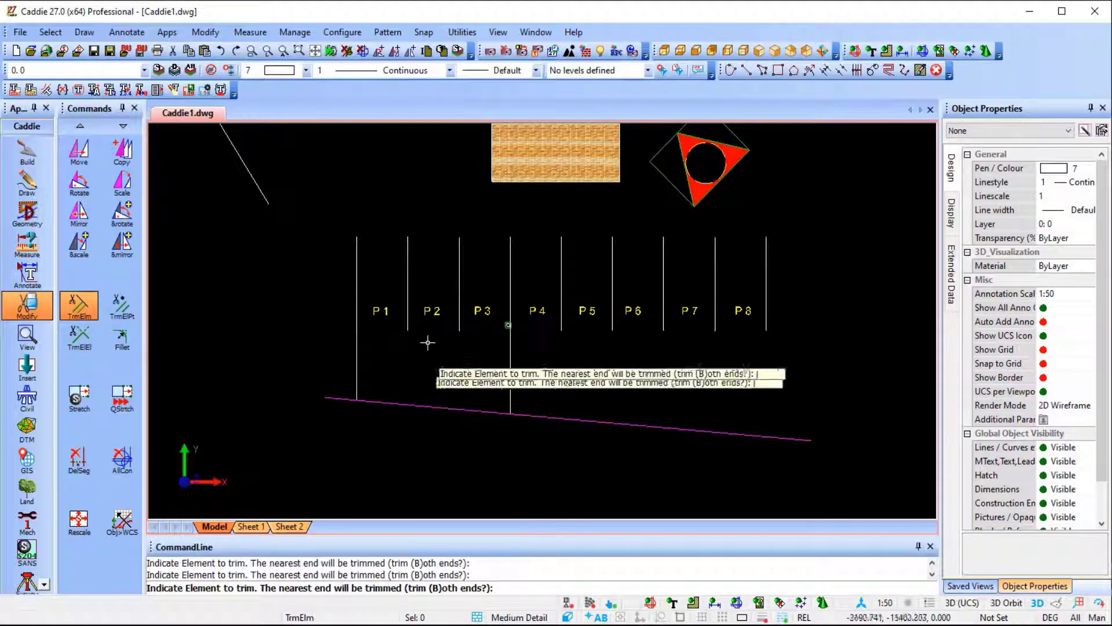
pyautogui.click(460, 333)
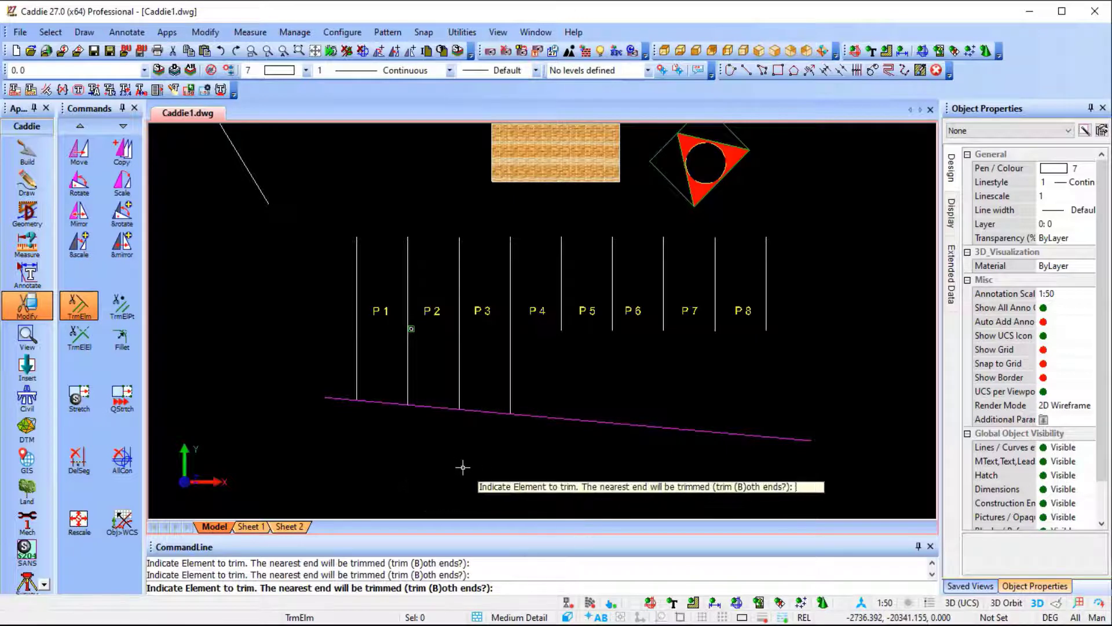
pyautogui.hotkey('ctrl', 'z')
pyautogui.hotkey('ctrl', 'z')
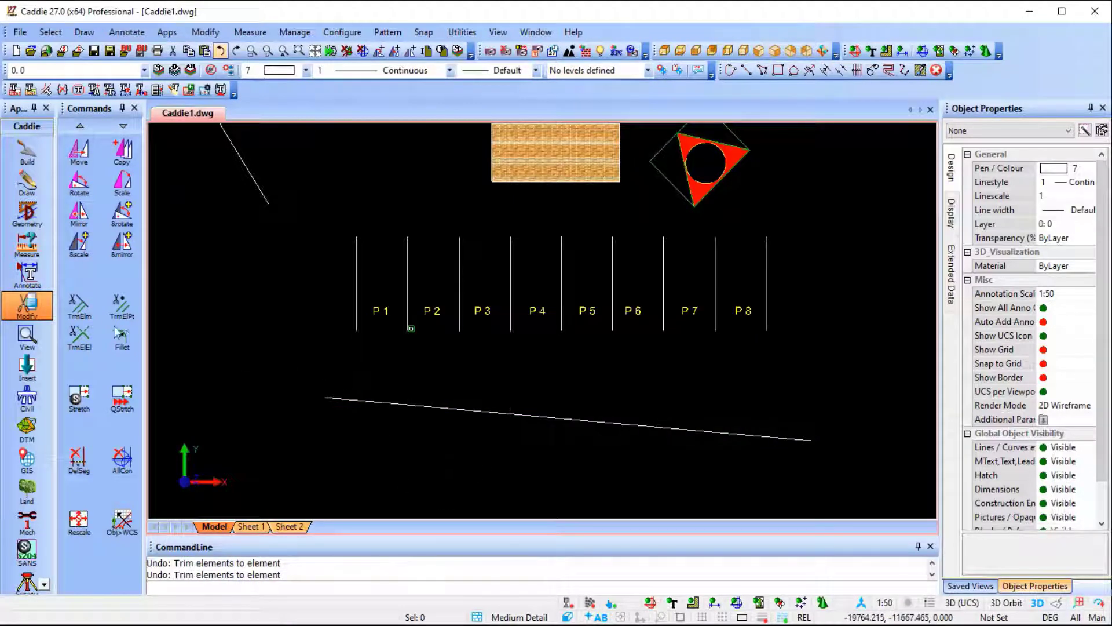
# Extend all nine vertical bay lines to the sloping line at once by drawing a trim polyline across them.
pyautogui.press('Return')
pyautogui.click(497, 412)
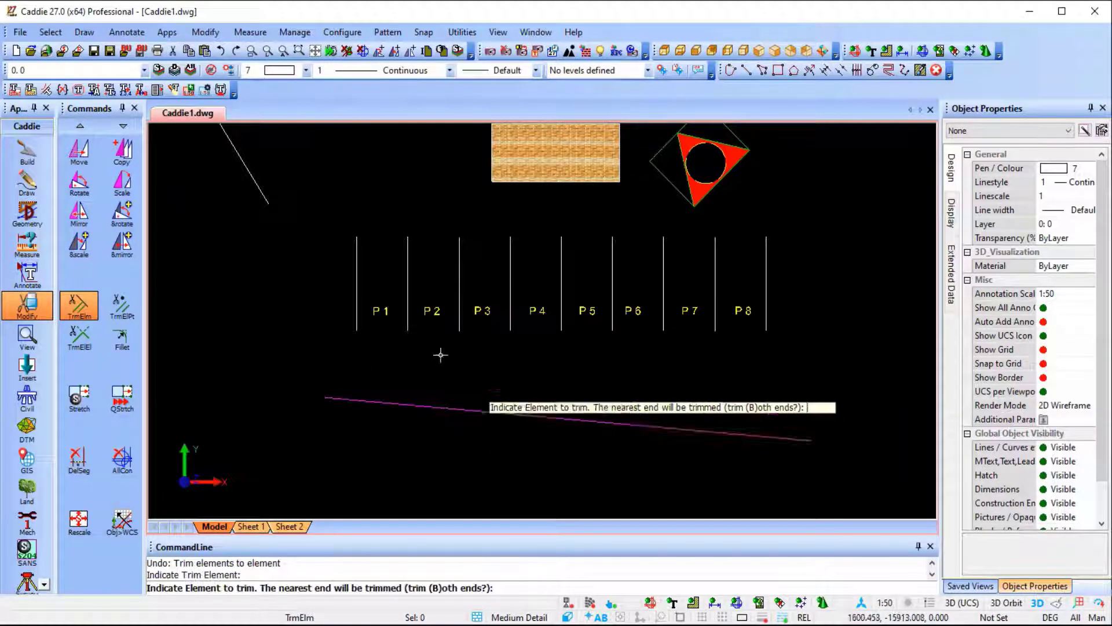
pyautogui.click(308, 311)
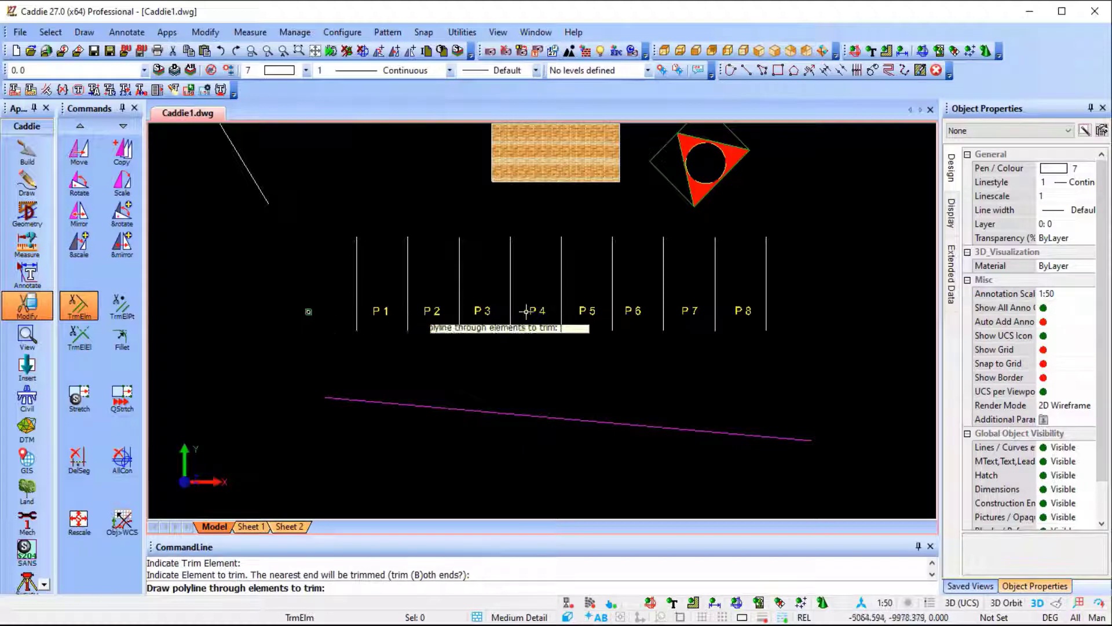
pyautogui.click(808, 307)
pyautogui.press('Return')
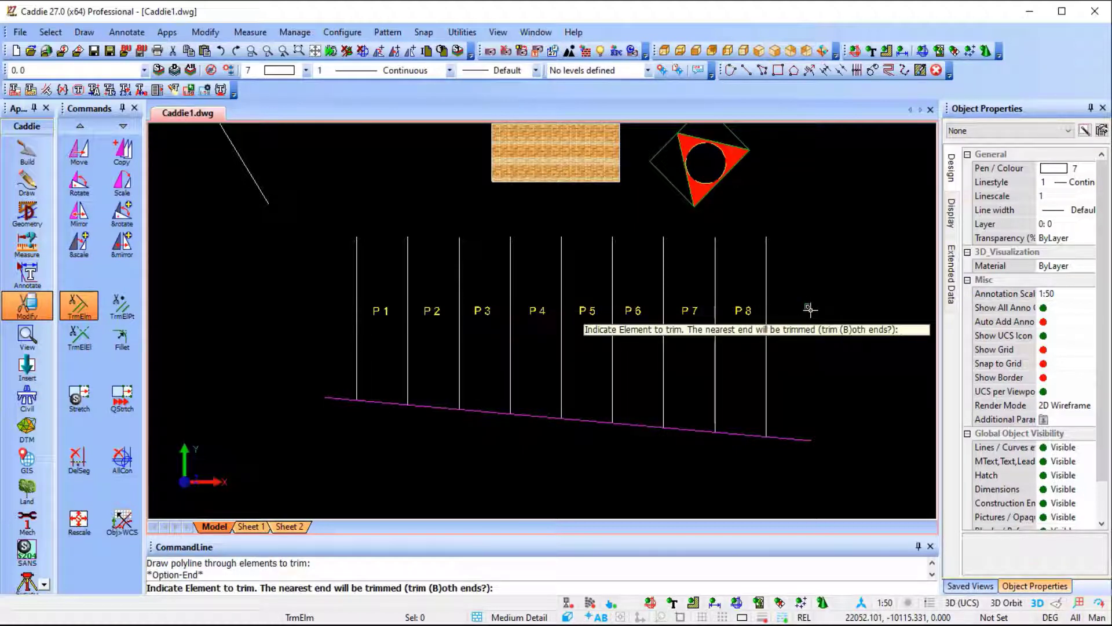
pyautogui.press('Escape')
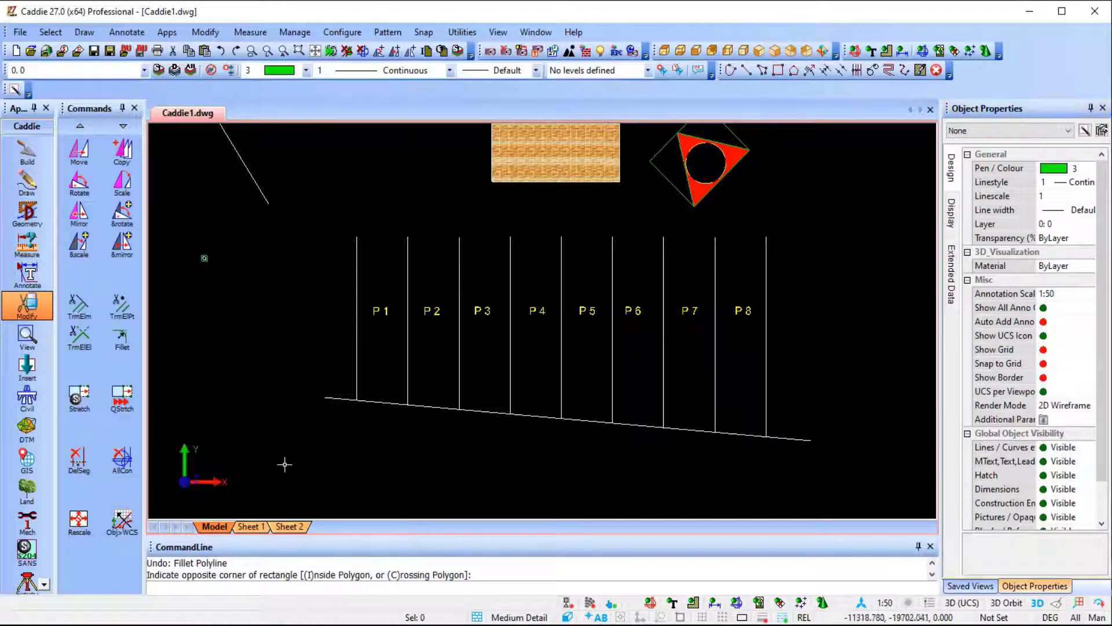
# Select the bay lines, their labels and the sloping line, store that selection and clear it.
pyautogui.click(283, 469)
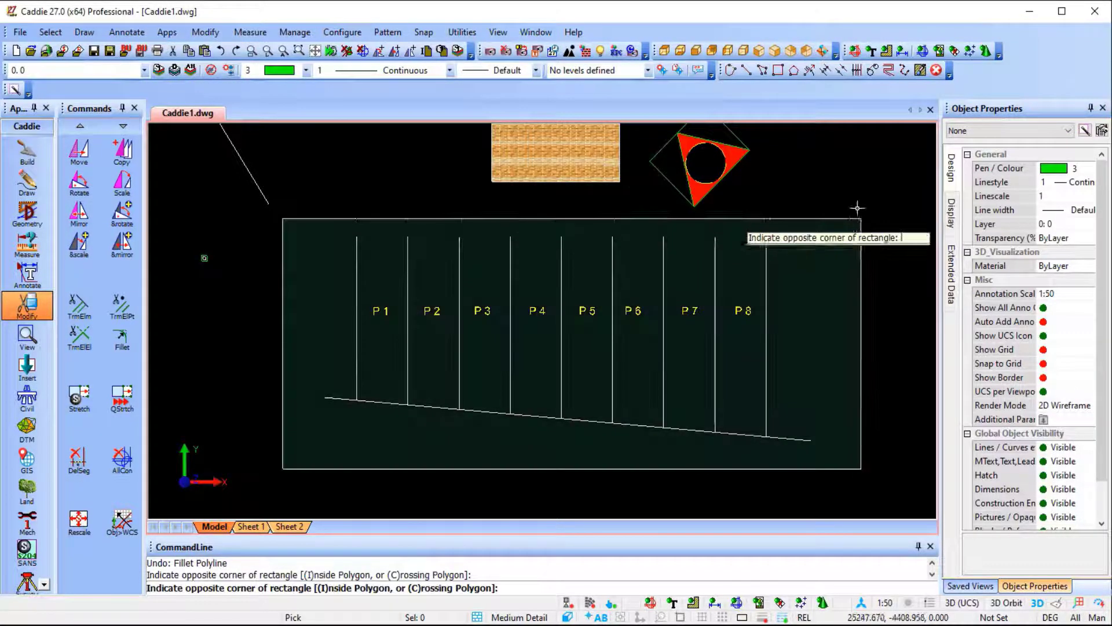
pyautogui.click(857, 208)
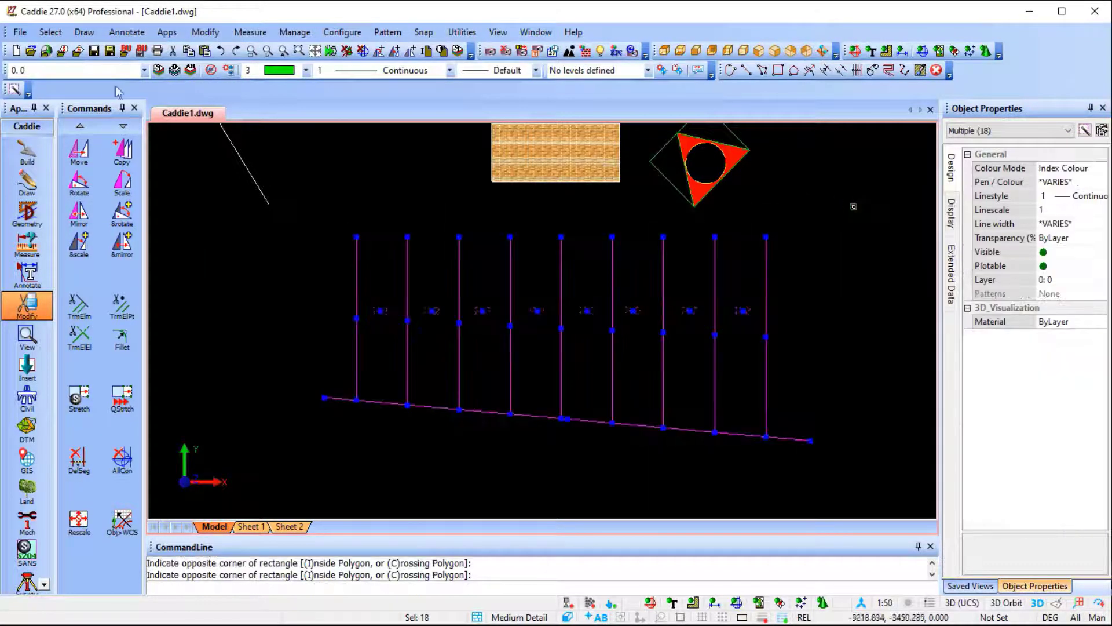
pyautogui.click(48, 33)
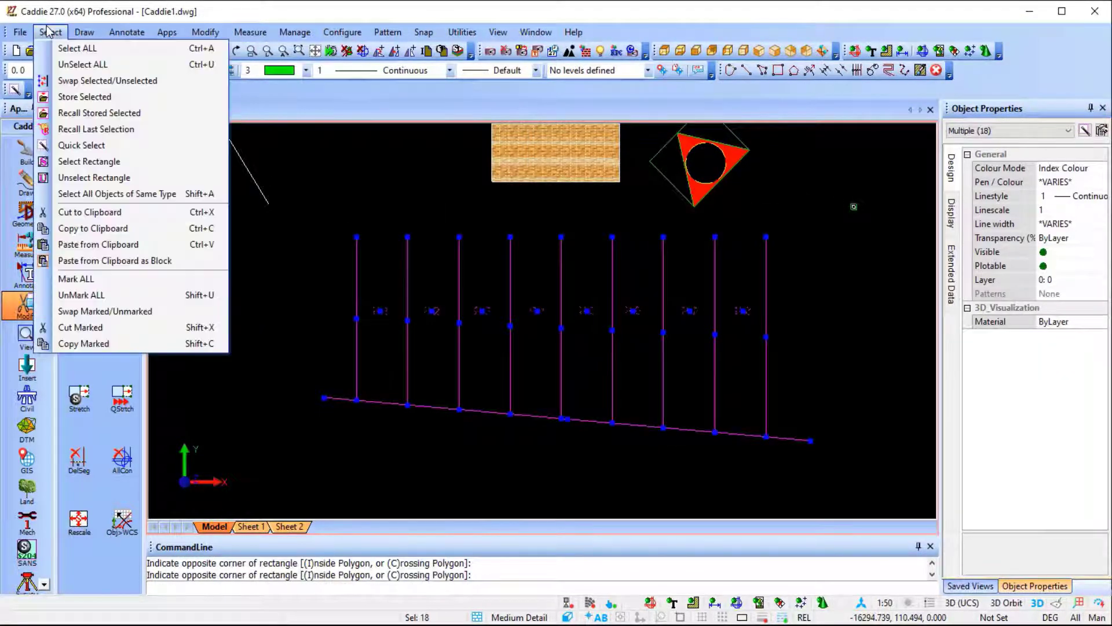
pyautogui.click(96, 98)
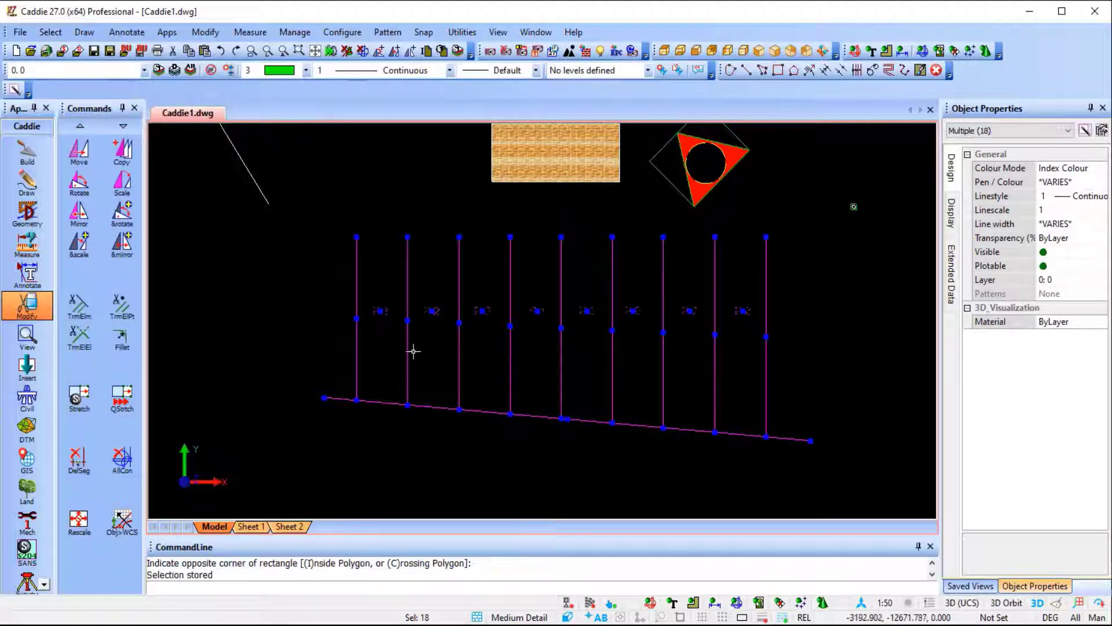
pyautogui.scroll(-2, 413, 351)
pyautogui.moveTo(413, 351); pyautogui.dragTo(524, 387, button='middle')
pyautogui.press('Escape')
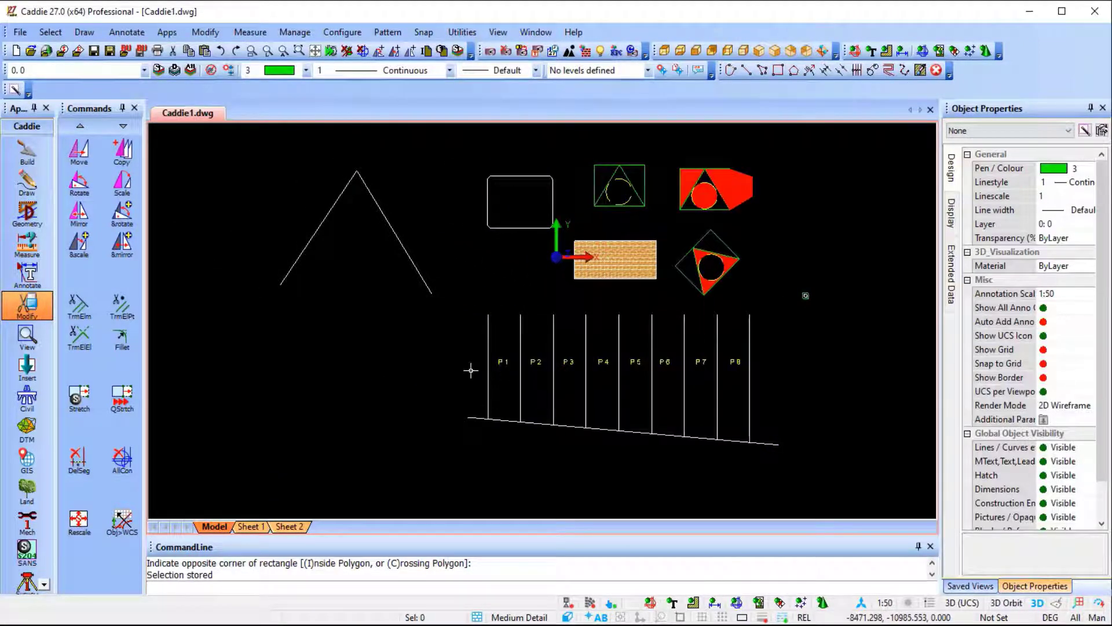
# Draw an 8000 by 6000 polyline rectangle in the empty area left of the parking bays.
pyautogui.moveTo(455, 378); pyautogui.dragTo(641, 347, button='middle')
pyautogui.scroll(3, 517, 333)
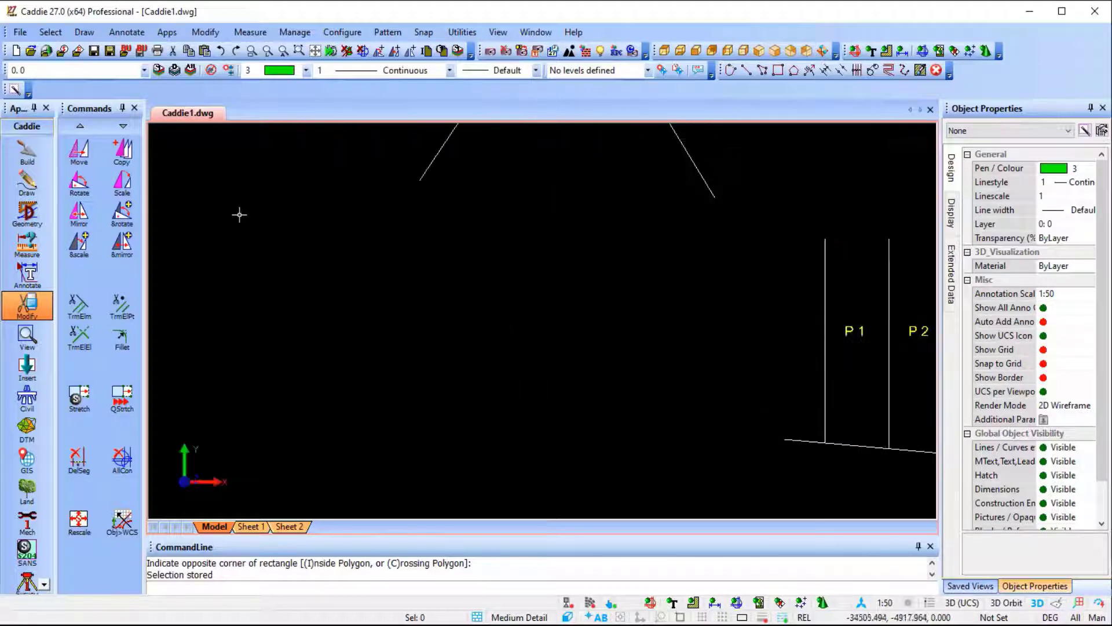
pyautogui.click(27, 182)
pyautogui.click(79, 212)
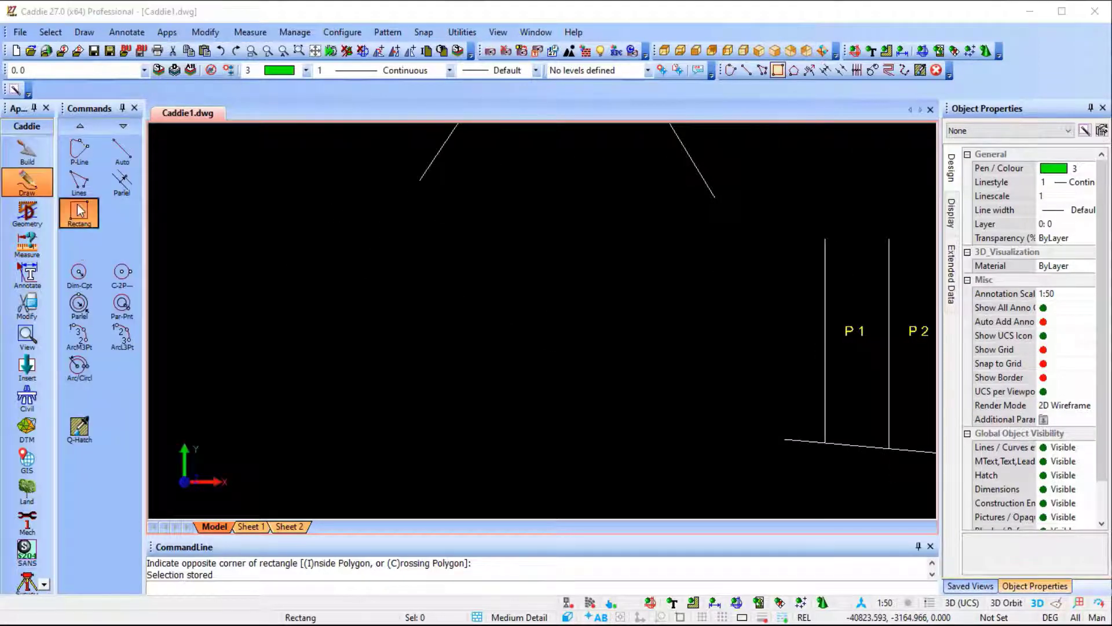
pyautogui.click(590, 363)
pyautogui.click(407, 428)
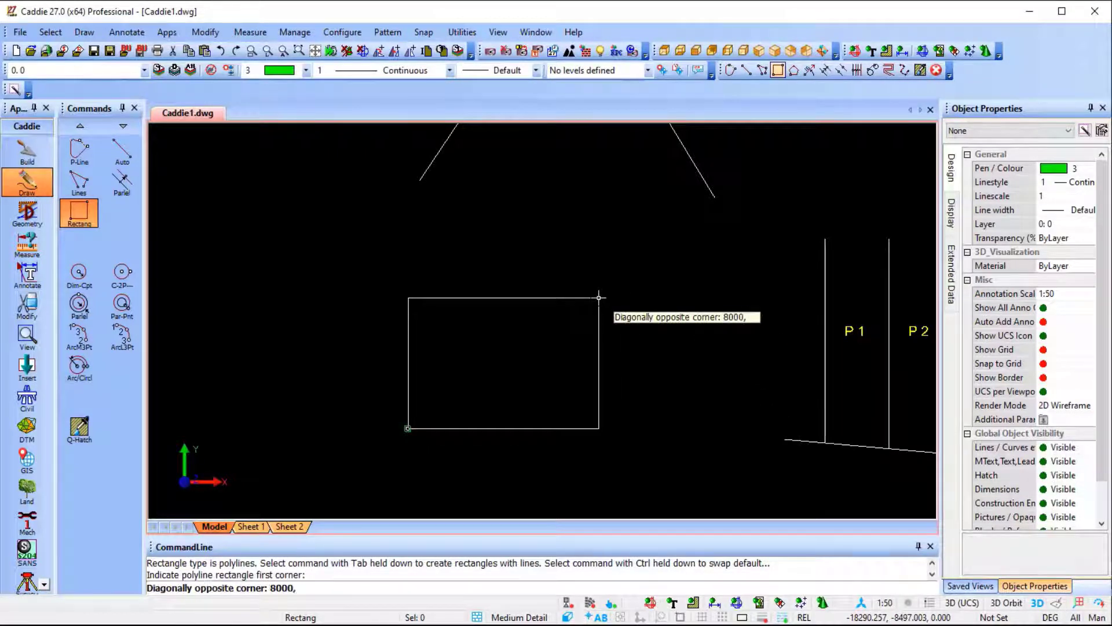
pyautogui.press('Return')
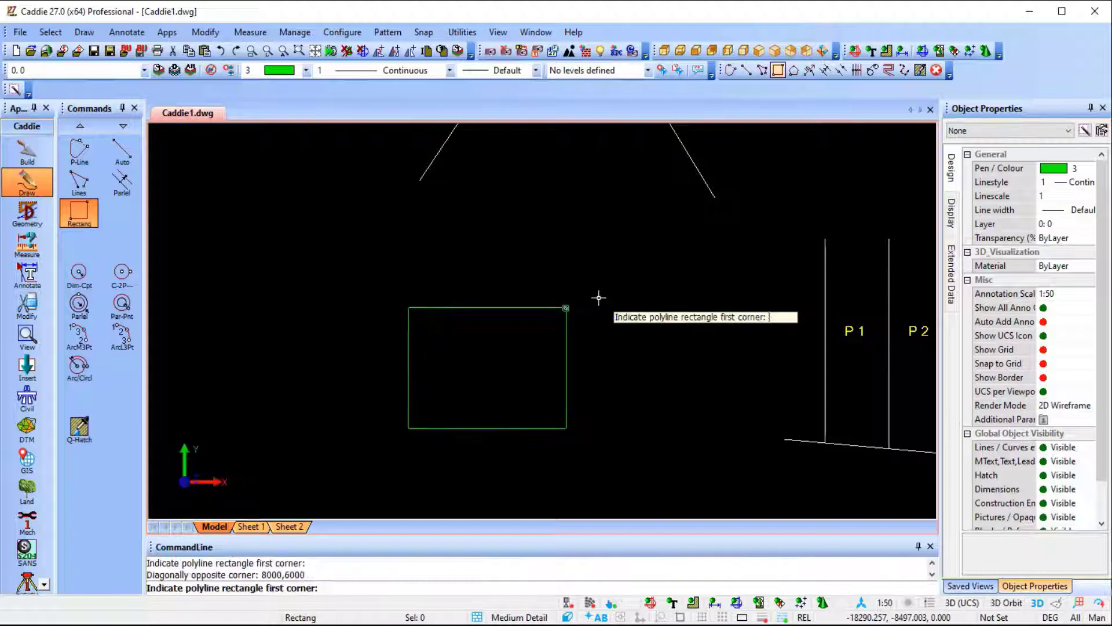
pyautogui.scroll(1, 497, 405)
pyautogui.press('Escape')
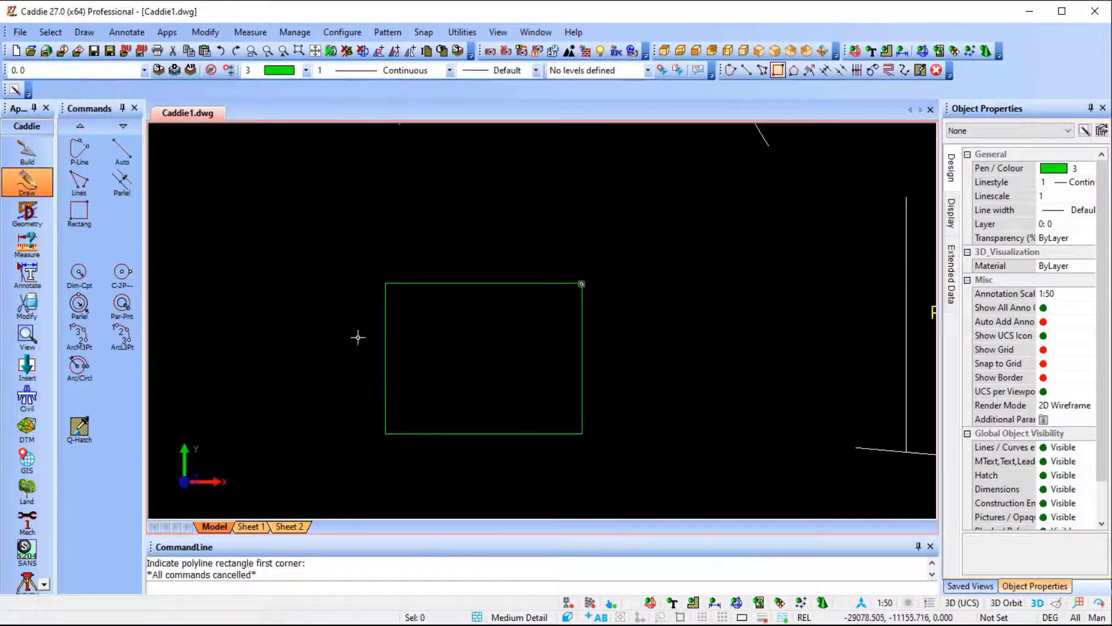
# Add a horizontal dimension of the rectangle's width above its upper edge.
pyautogui.click(44, 284)
pyautogui.click(122, 304)
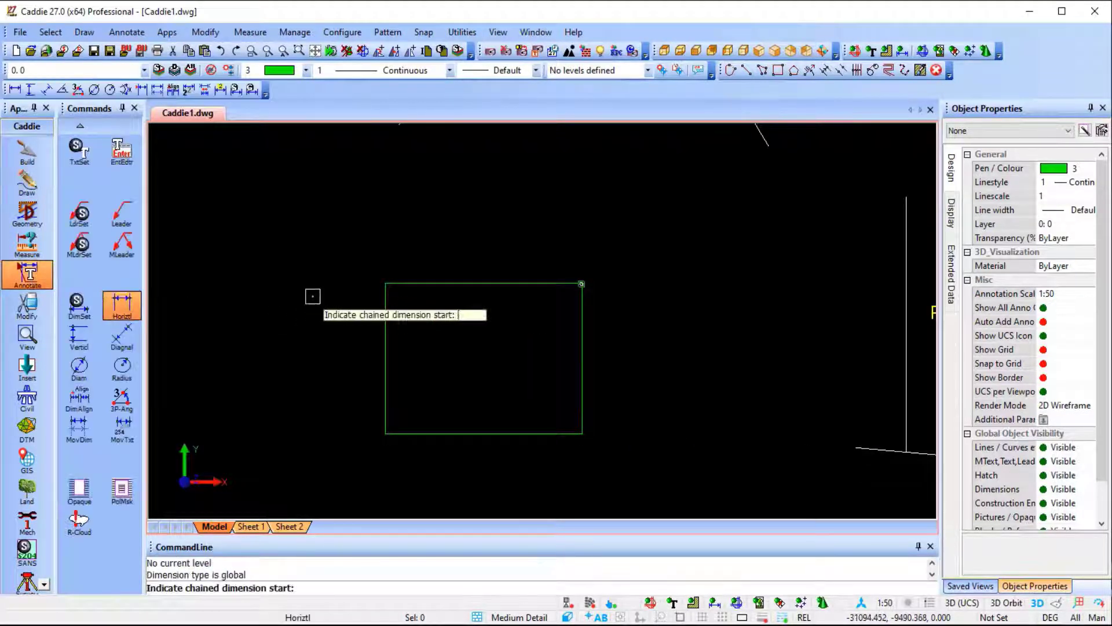
pyautogui.click(386, 278)
pyautogui.click(581, 283)
pyautogui.click(531, 247)
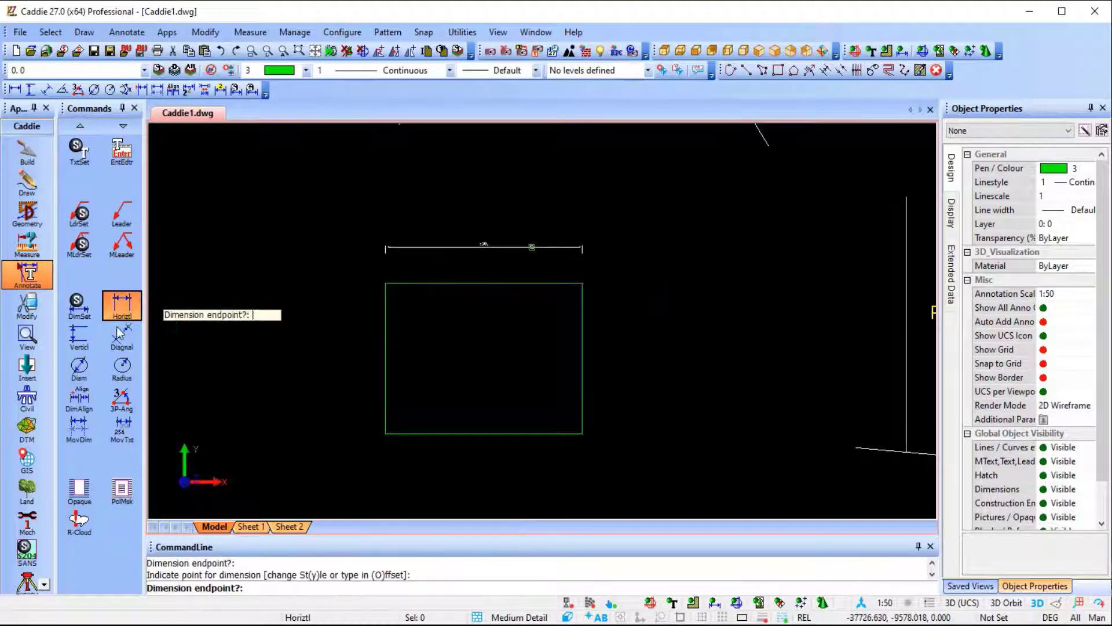
# Add a vertical dimension of the rectangle's height beside its right edge.
pyautogui.click(79, 336)
pyautogui.click(582, 283)
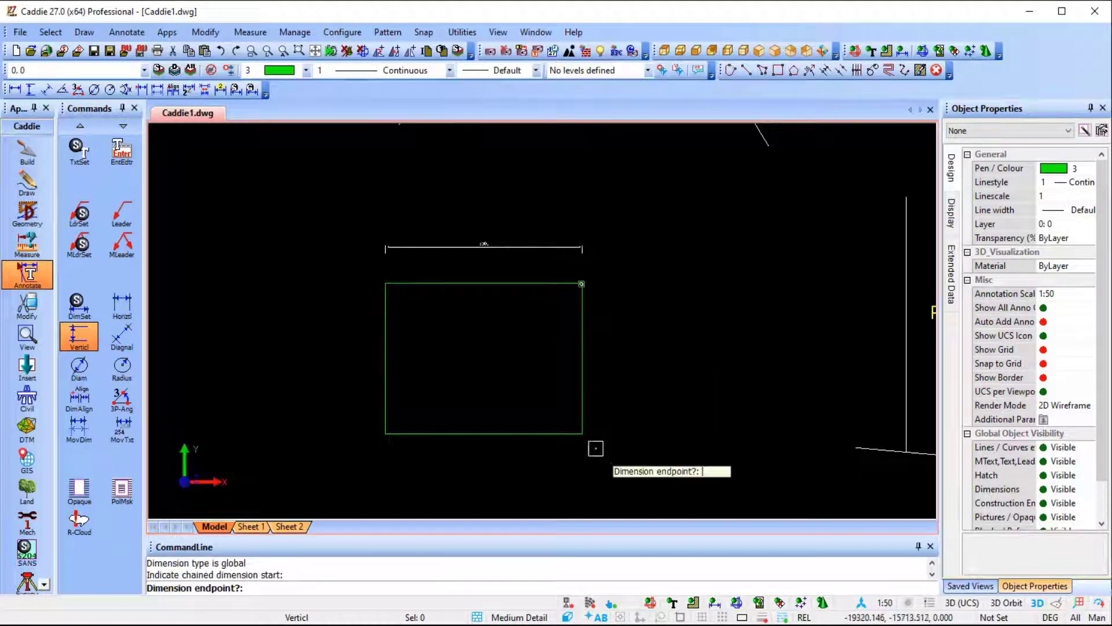
pyautogui.click(582, 433)
pyautogui.click(620, 400)
pyautogui.press('Escape')
pyautogui.scroll(5, 514, 299)
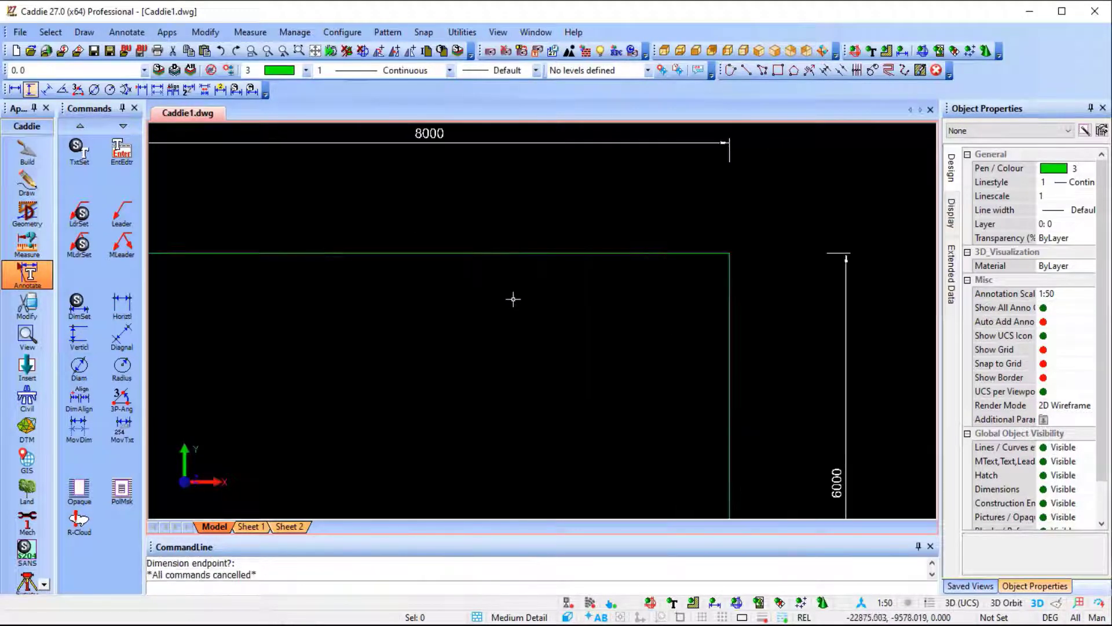
pyautogui.scroll(-1, 504, 262)
pyautogui.scroll(-3, 747, 423)
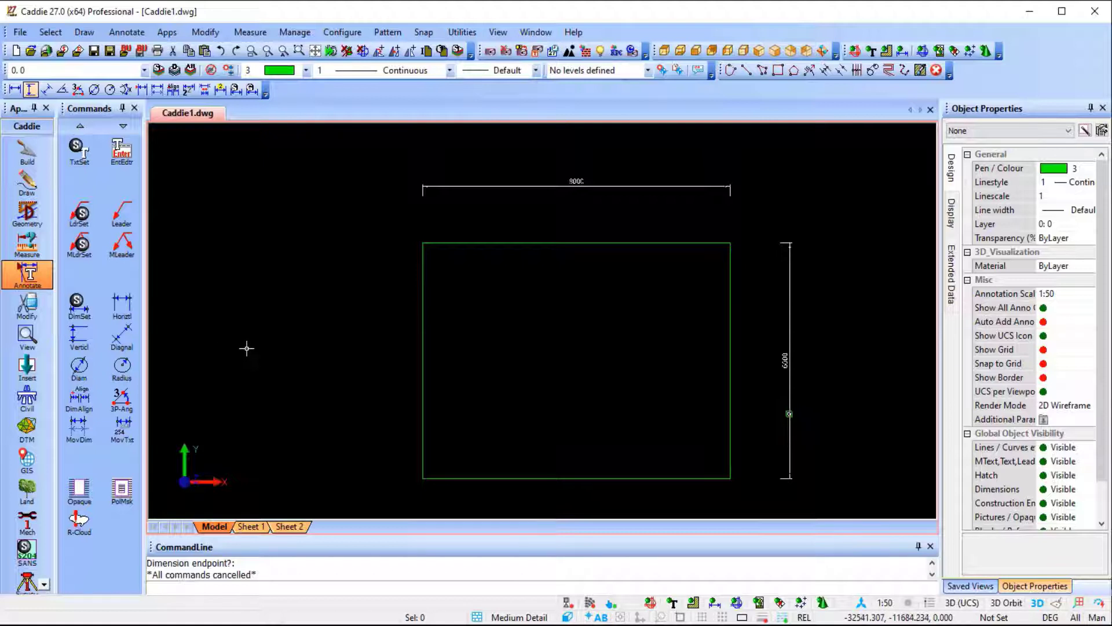
pyautogui.scroll(3, 551, 218)
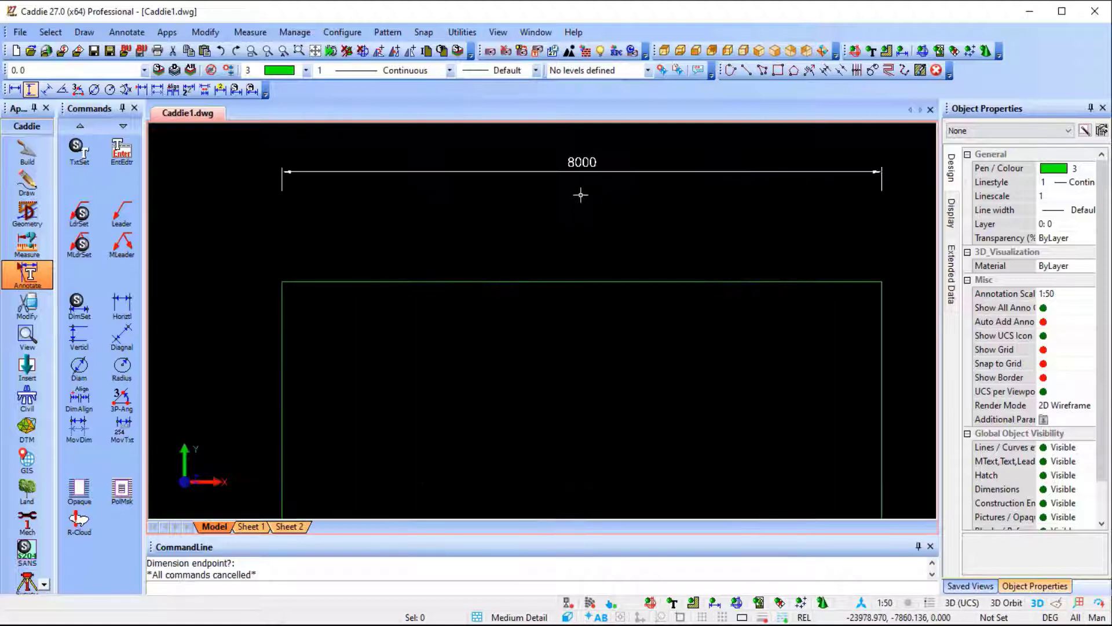
pyautogui.scroll(-4, 558, 211)
# Stretch the rectangle's left side outward by 2000, using Scope selection and a rectangle around its left-hand points.
pyautogui.click(26, 306)
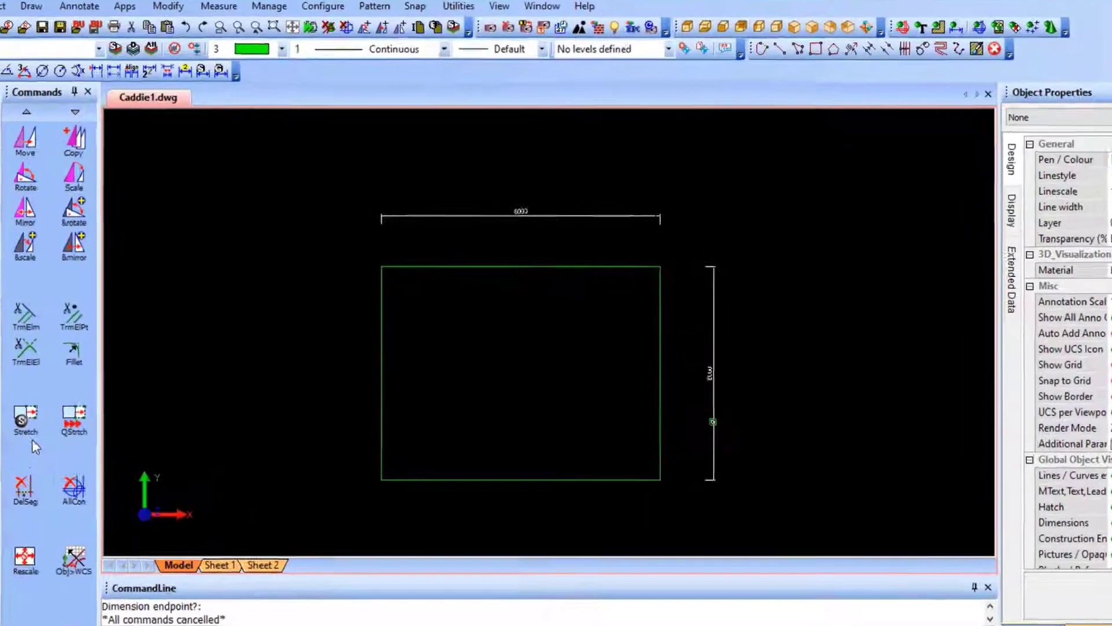
pyautogui.click(79, 398)
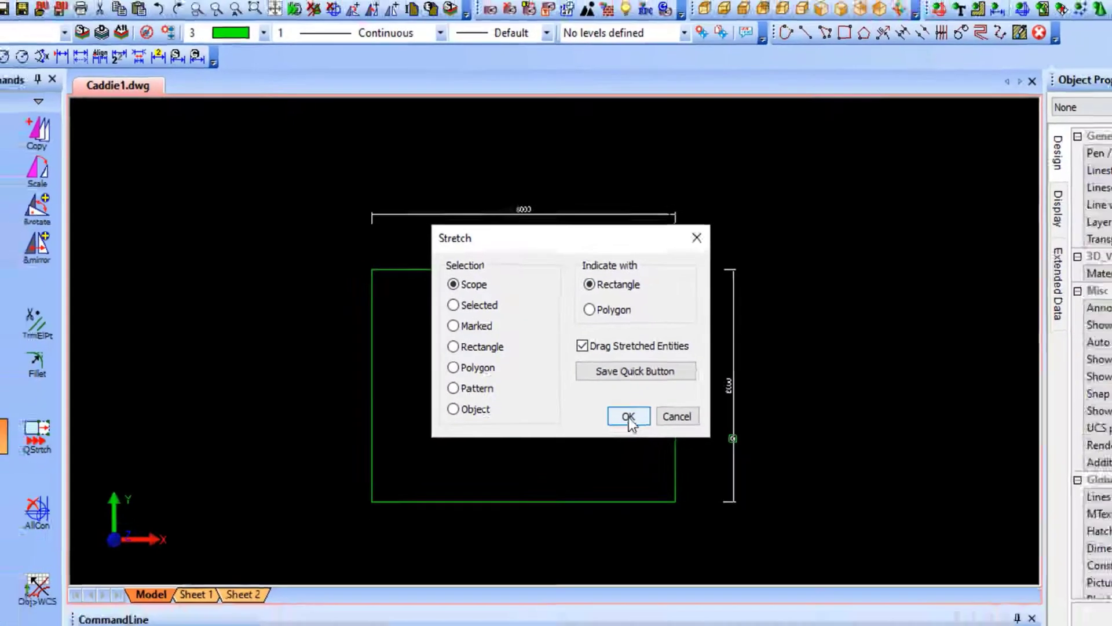
pyautogui.click(648, 442)
pyautogui.click(309, 574)
pyautogui.click(437, 218)
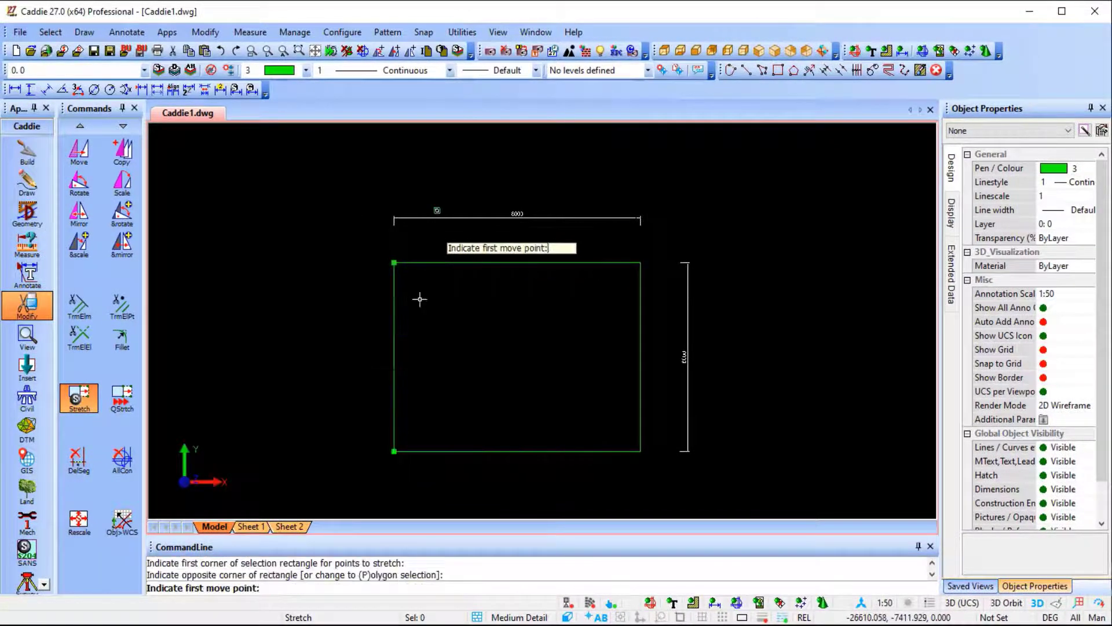
pyautogui.click(394, 381)
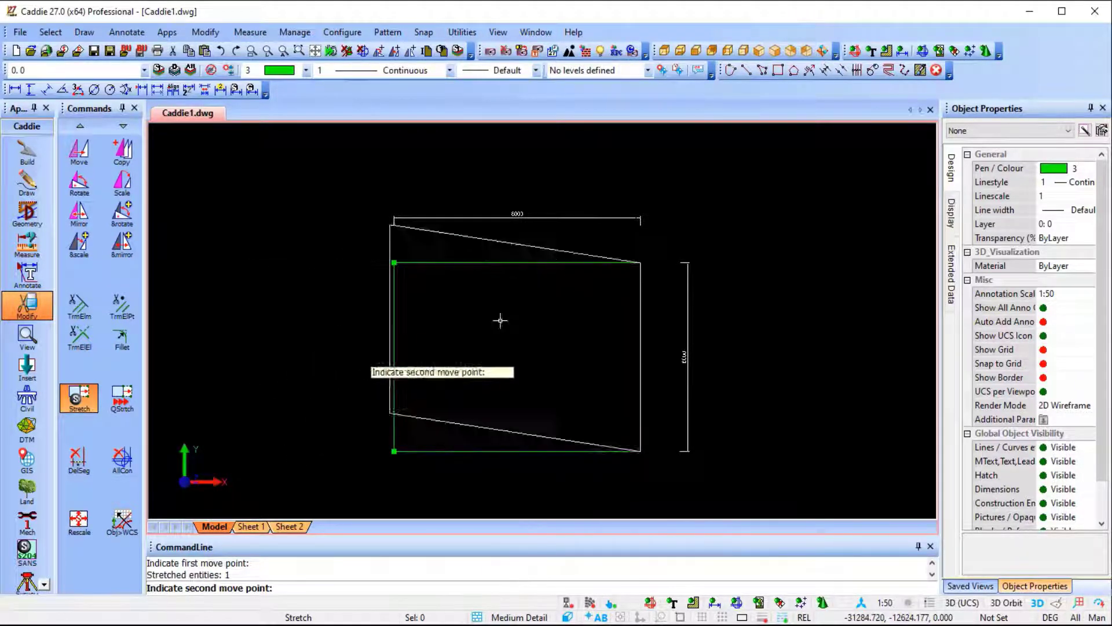
pyautogui.scroll(3, 507, 287)
pyautogui.scroll(-3, 507, 287)
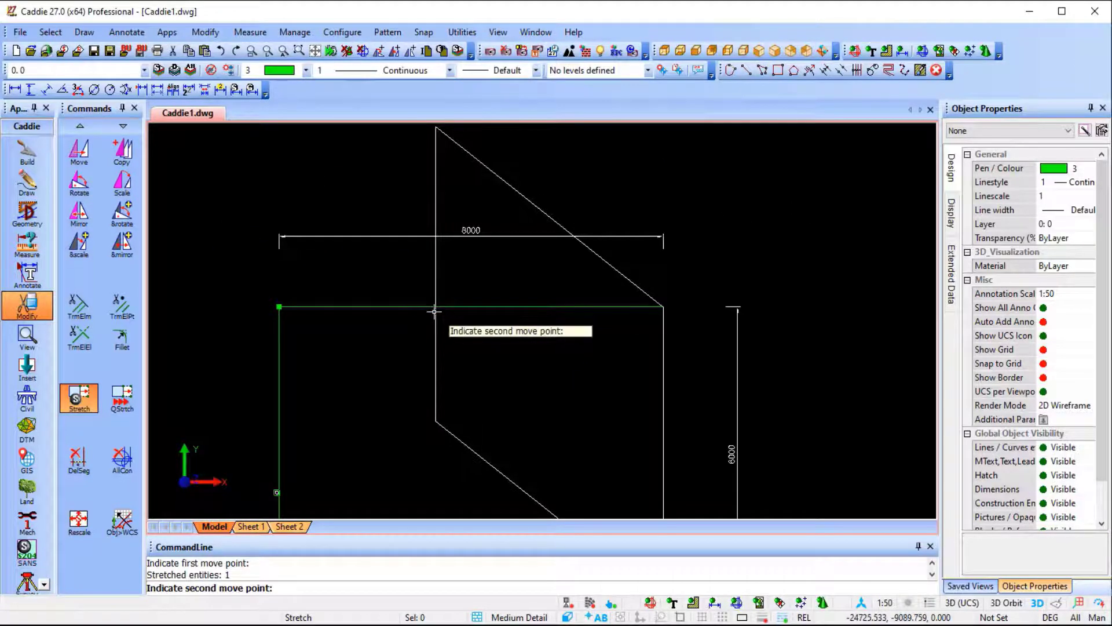
pyautogui.scroll(-2, 423, 319)
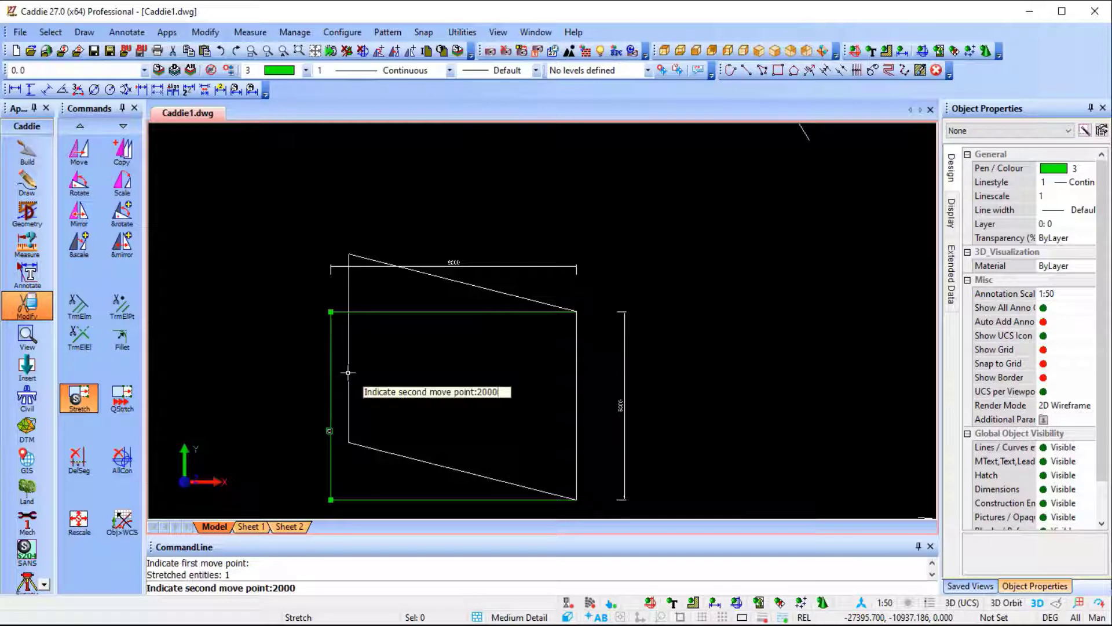
pyautogui.press('Return')
pyautogui.moveTo(358, 353)
pyautogui.mouseDown(button='middle')
pyautogui.moveTo(471, 307)
pyautogui.moveTo(449, 310)
pyautogui.mouseUp(button='middle')
pyautogui.scroll(2, 483, 307)
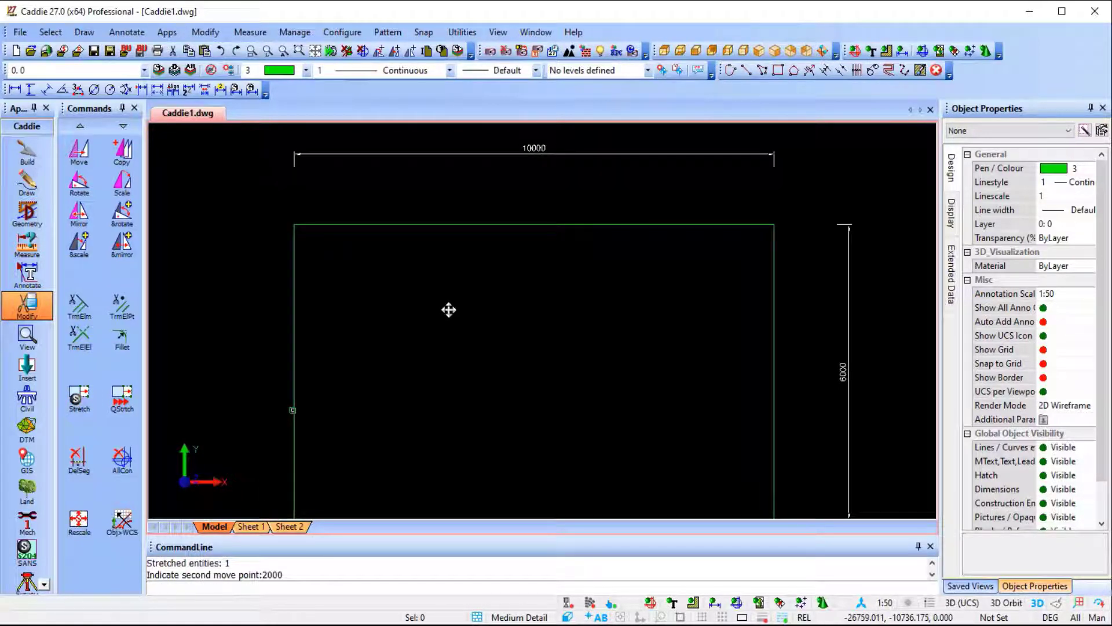
pyautogui.scroll(-2, 447, 310)
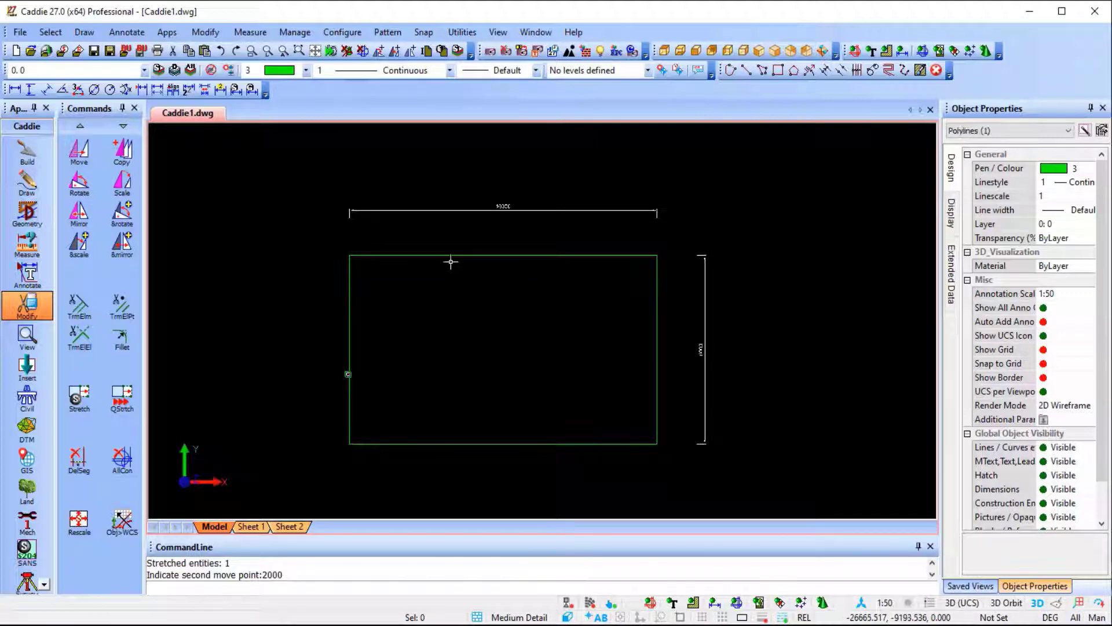
# Recall the stored selection of bay lines, labels and sloping line.
pyautogui.scroll(-2, 474, 325)
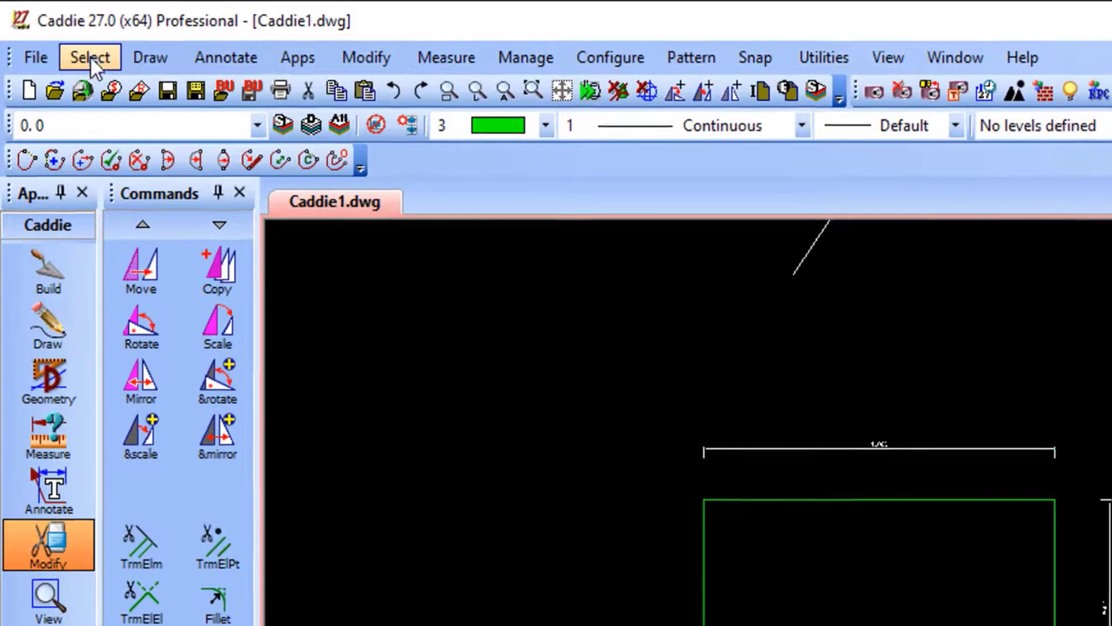
pyautogui.click(50, 32)
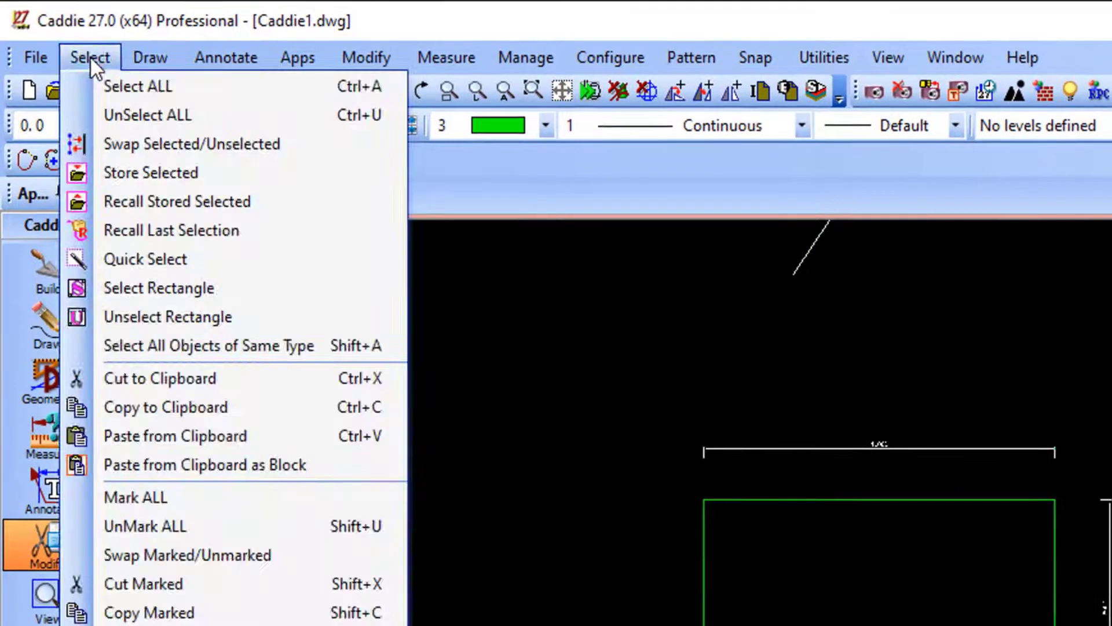
pyautogui.click(270, 200)
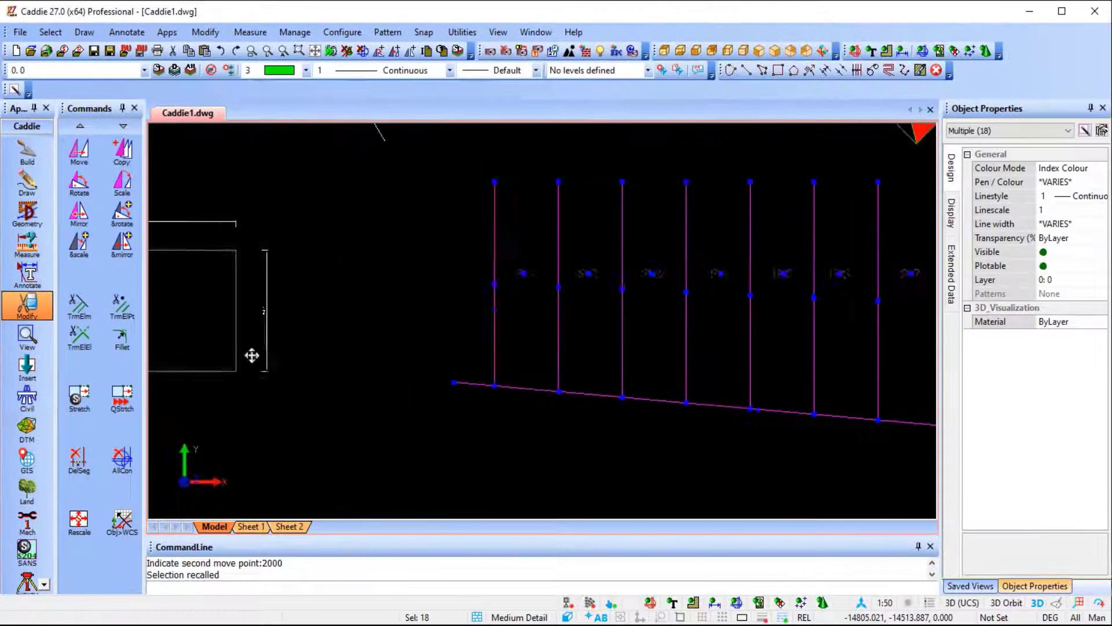
# Move the recalled bay lines, labels and sloping line up into the empty area right of the red hatched figures.
pyautogui.moveTo(252, 355); pyautogui.dragTo(226, 354, button='middle')
pyautogui.scroll(-3, 226, 355)
pyautogui.moveTo(479, 386); pyautogui.dragTo(524, 428, button='middle')
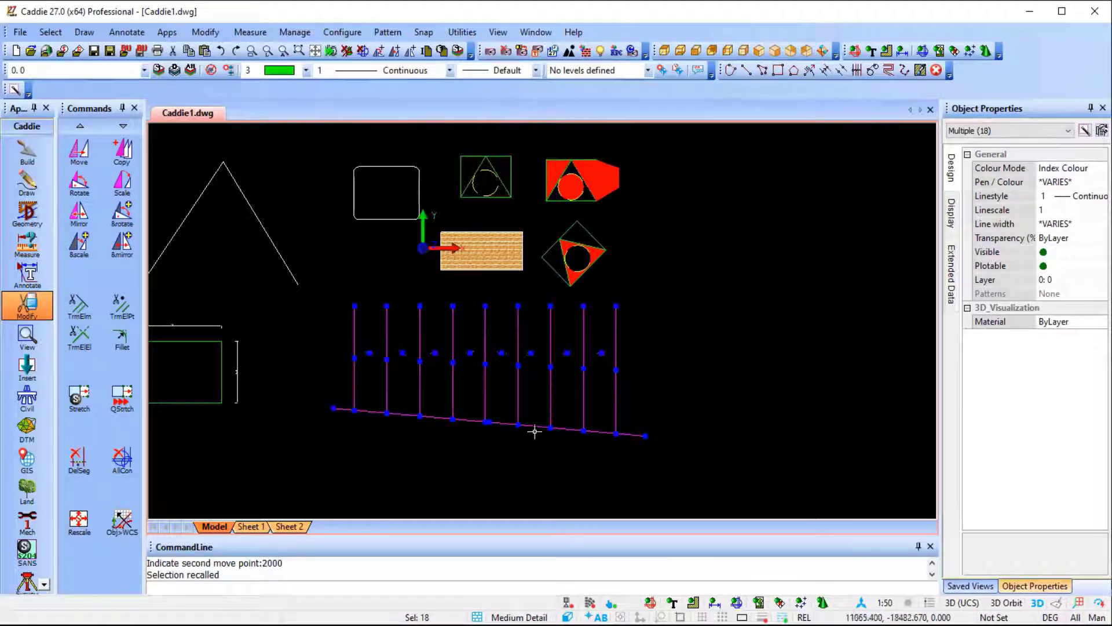
pyautogui.press('Return')
pyautogui.click(481, 362)
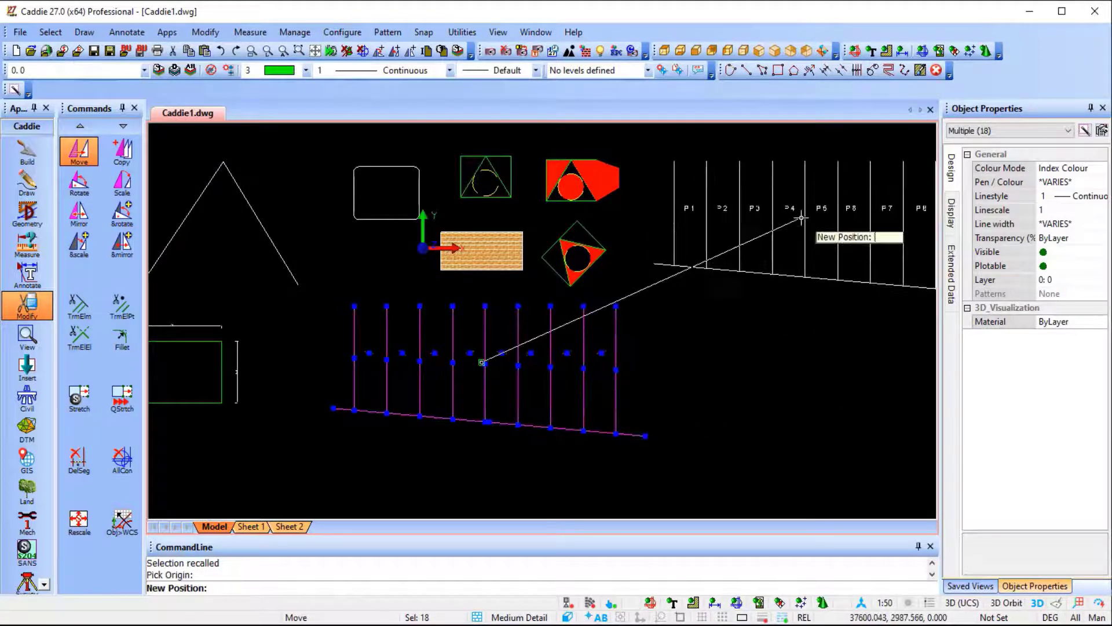
pyautogui.click(801, 218)
pyautogui.press('Escape')
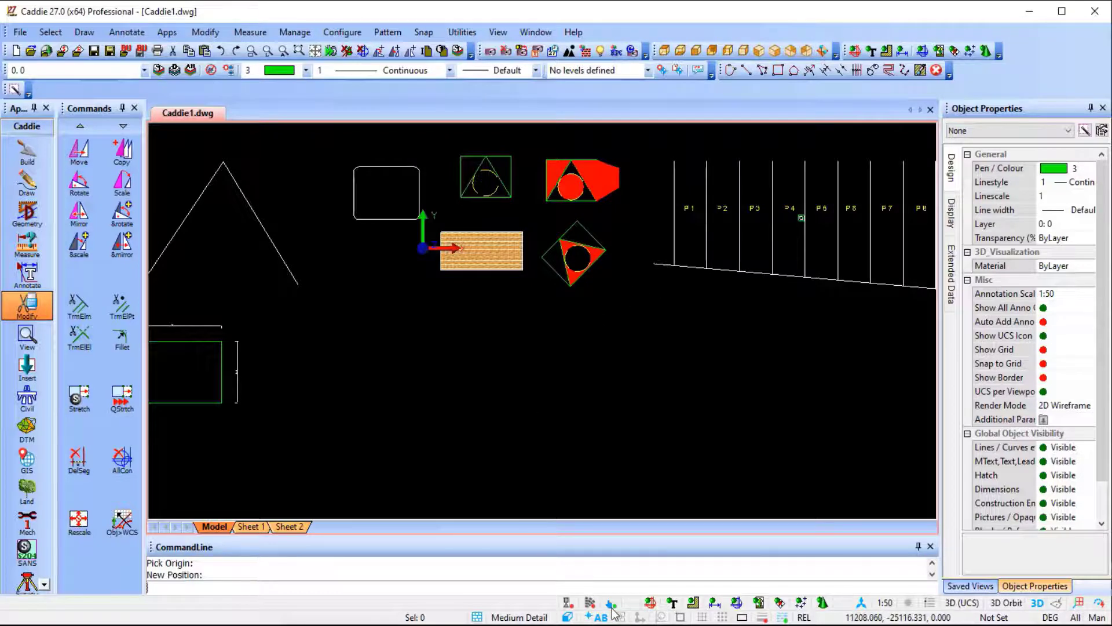
# Open the Catalogue and load the Caddie 27 Sample catalogue.
pyautogui.click(590, 604)
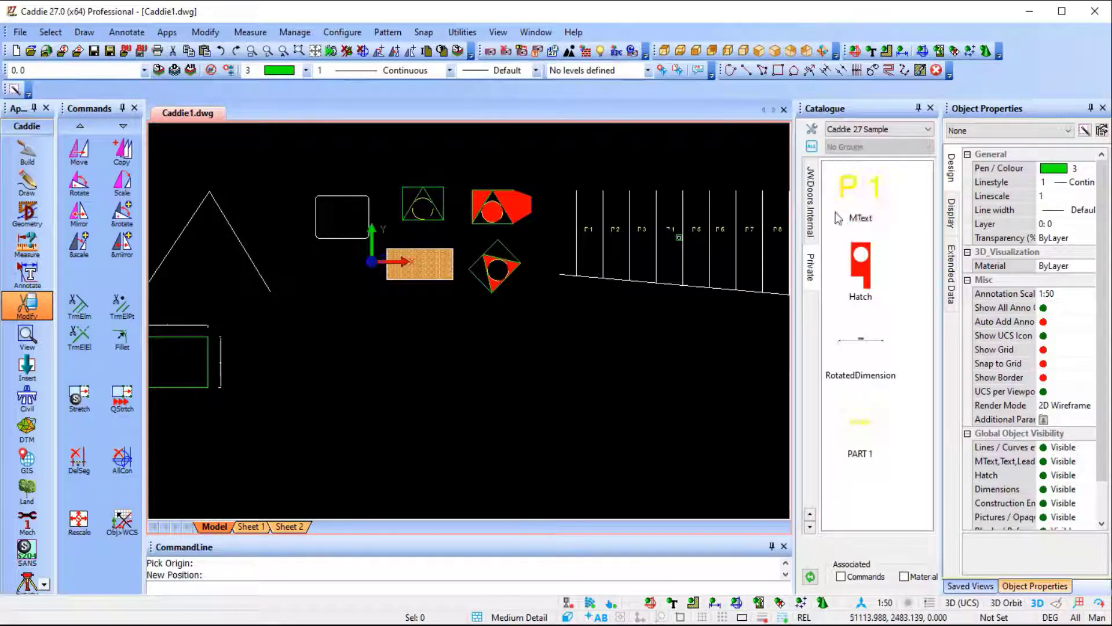
pyautogui.click(851, 129)
pyautogui.click(855, 143)
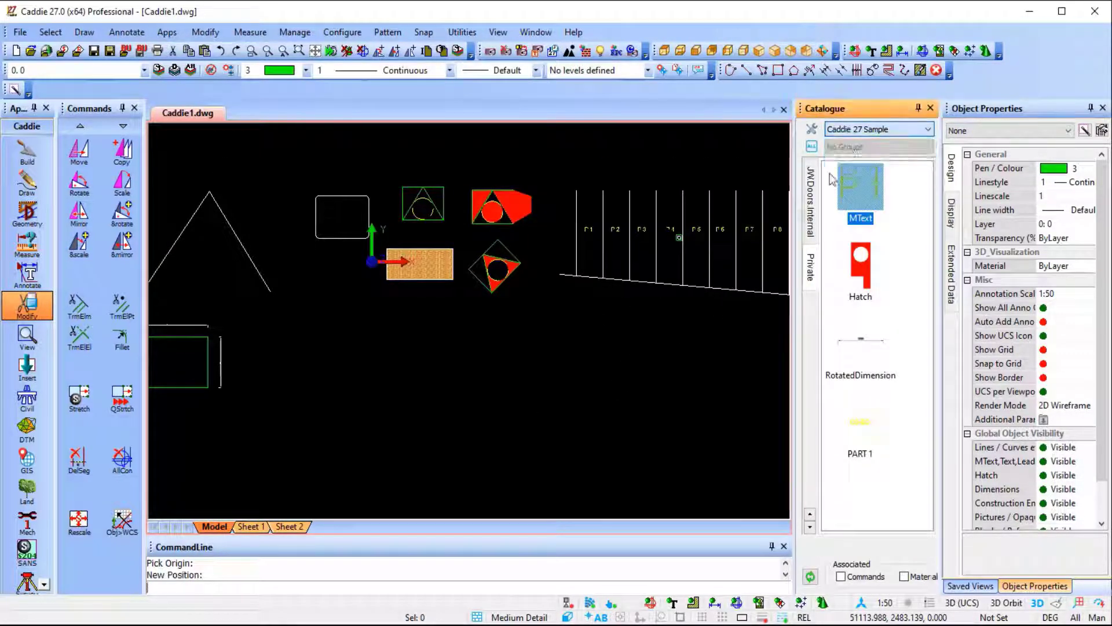
# Browse the catalogue's Walls, Cameras, Basins and Baths palettes to examine the items they offer.
pyautogui.scroll(5, 814, 254)
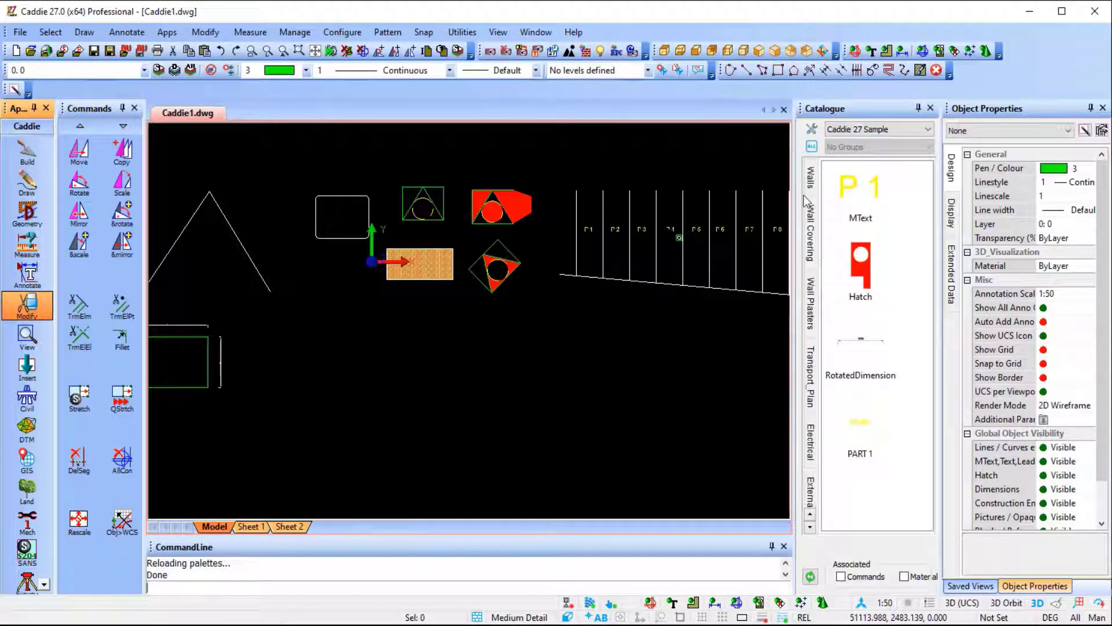
pyautogui.click(811, 184)
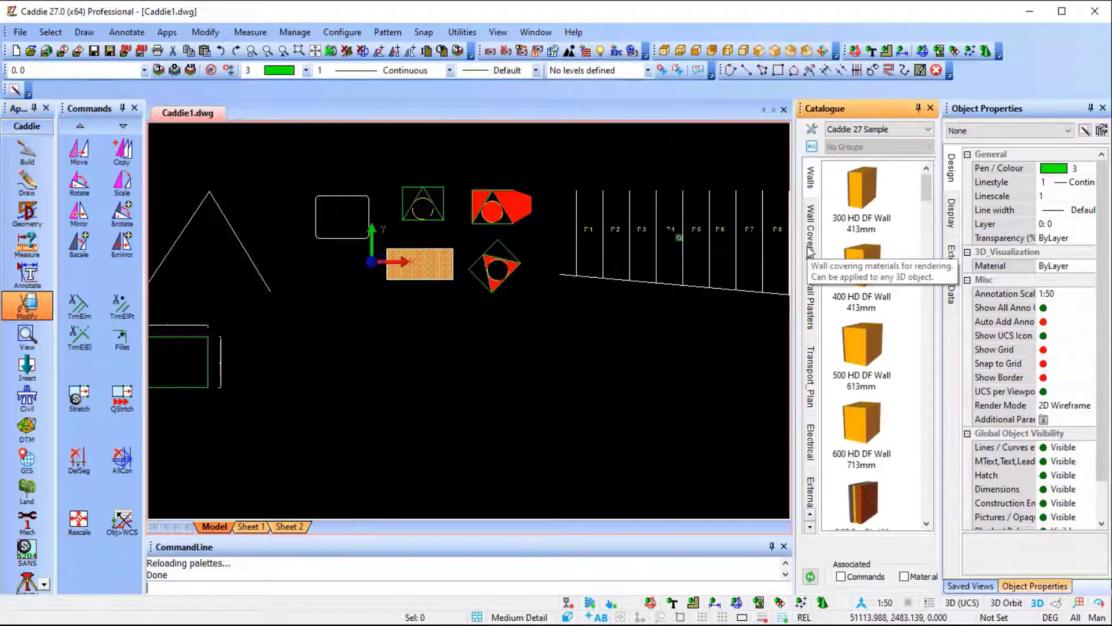
pyautogui.scroll(5, 812, 234)
pyautogui.click(811, 229)
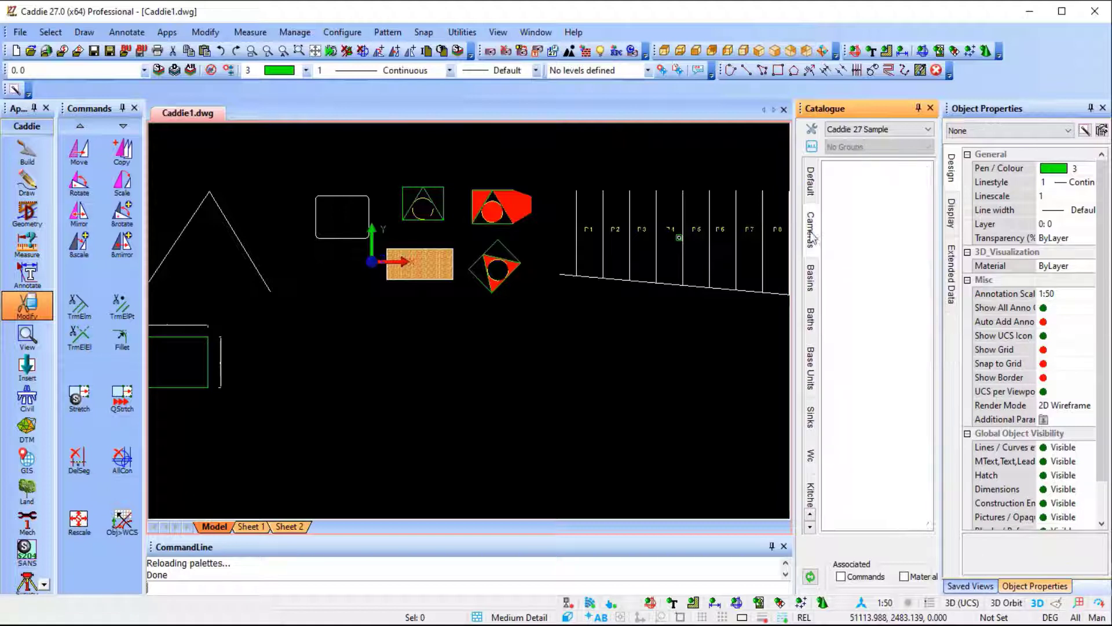
pyautogui.click(811, 278)
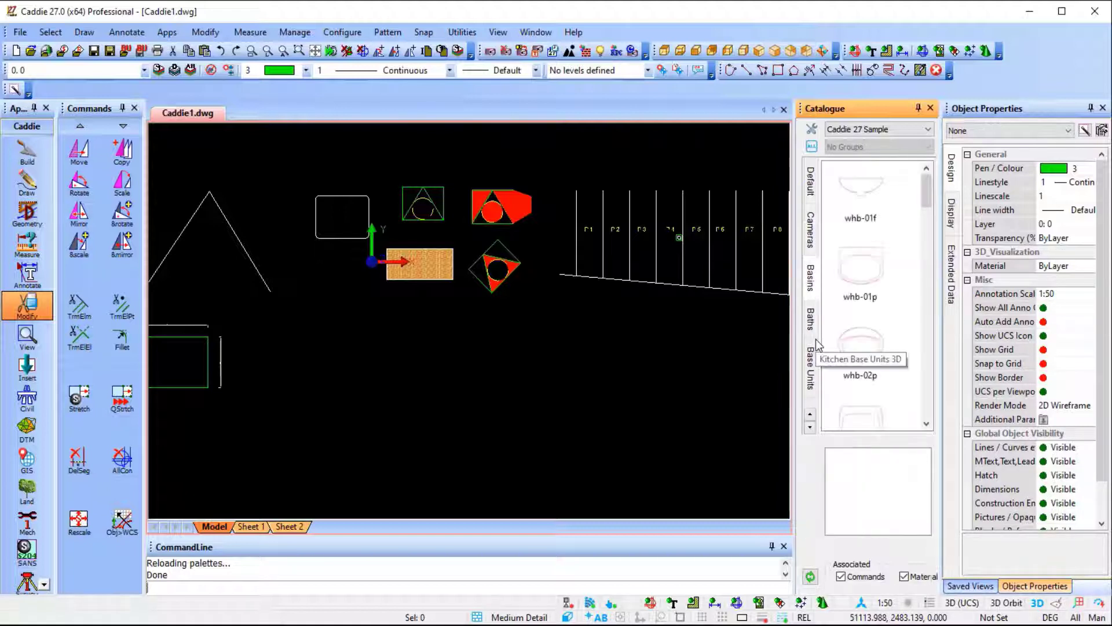
pyautogui.click(811, 322)
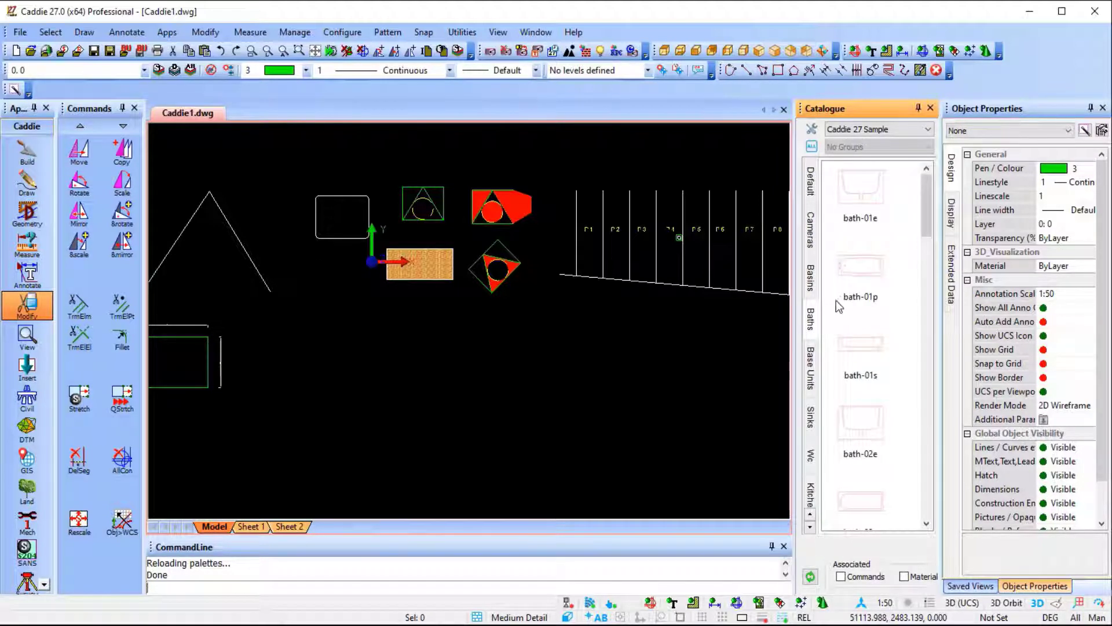
pyautogui.scroll(-10, 840, 298)
pyautogui.scroll(-5, 808, 371)
pyautogui.scroll(-5, 808, 376)
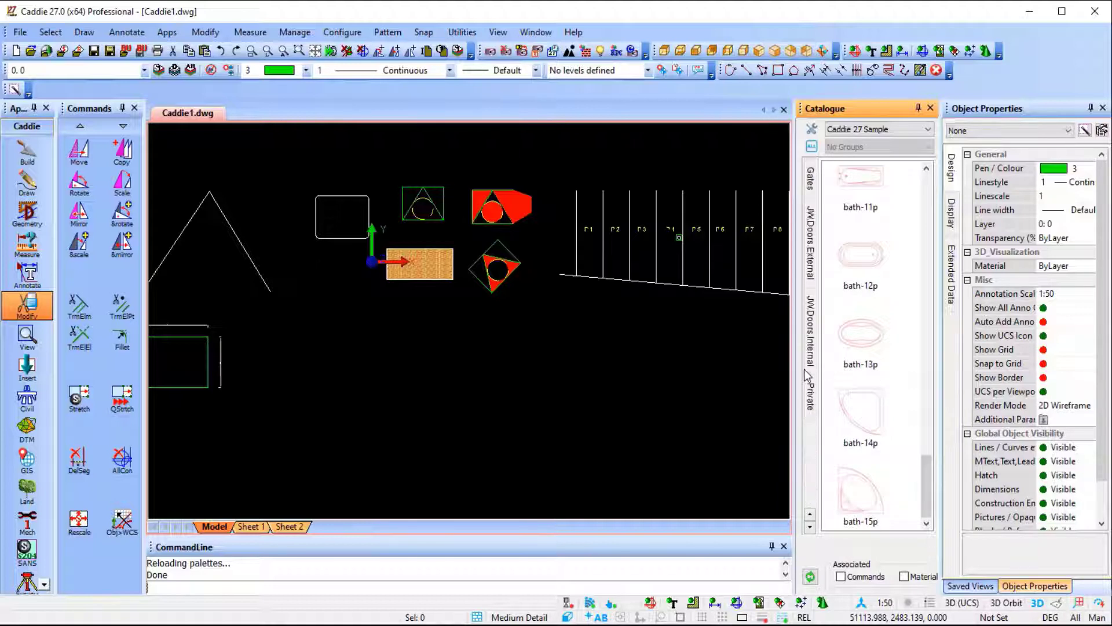
# Insert the PART 1 block from the Private palette into an empty area, with its Prompt attribute set to NO DE.
pyautogui.click(811, 397)
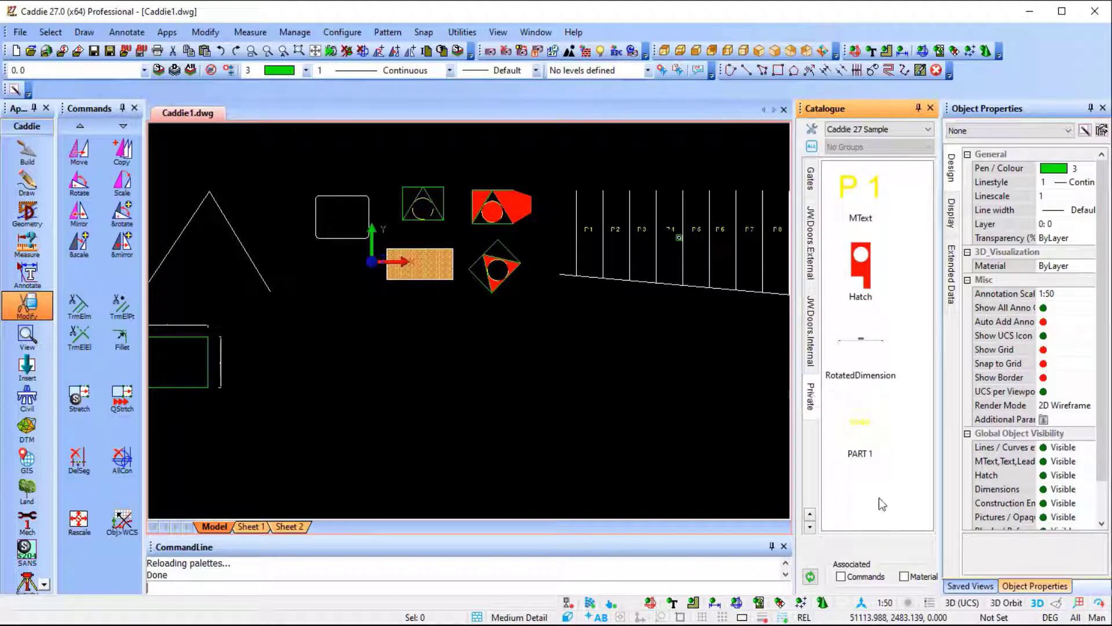
pyautogui.moveTo(860, 426); pyautogui.dragTo(472, 397)
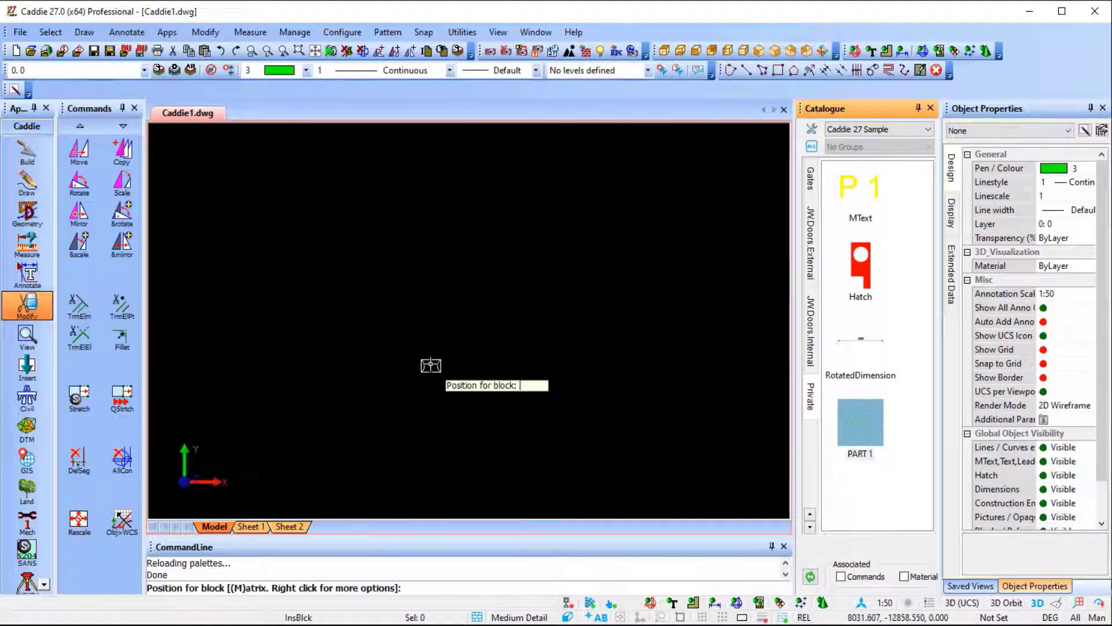
pyautogui.click(413, 257)
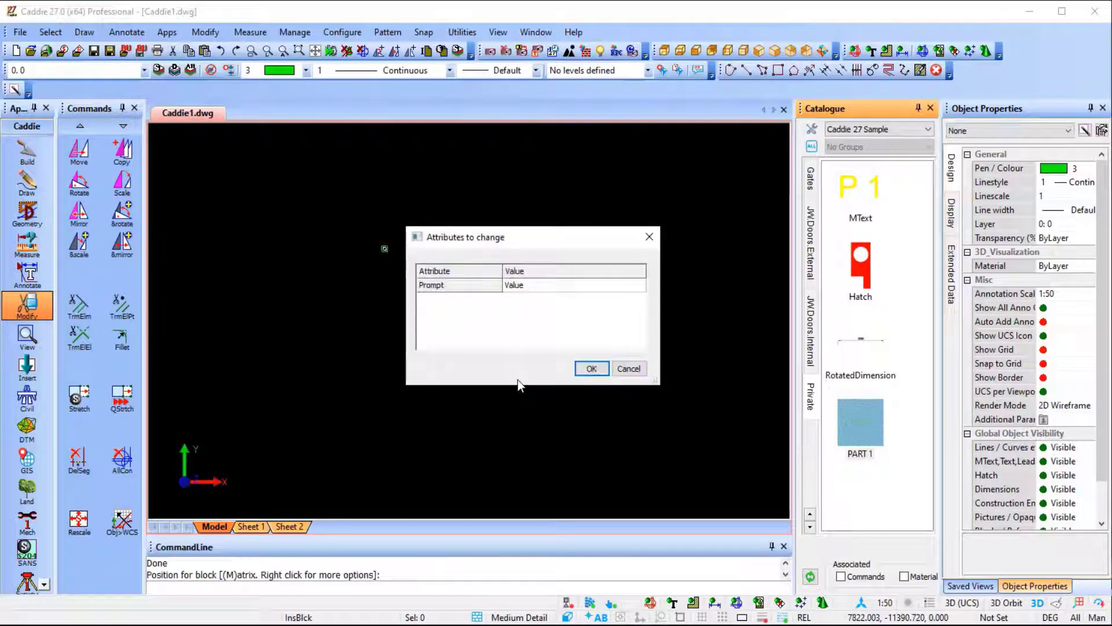
pyautogui.doubleClick(539, 287)
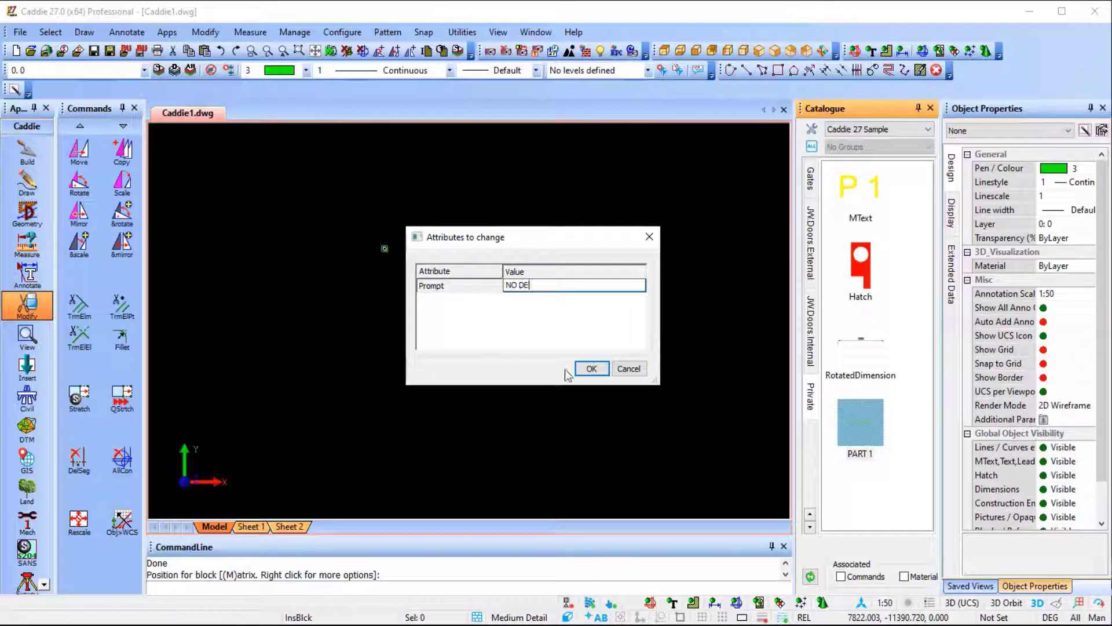
pyautogui.click(591, 369)
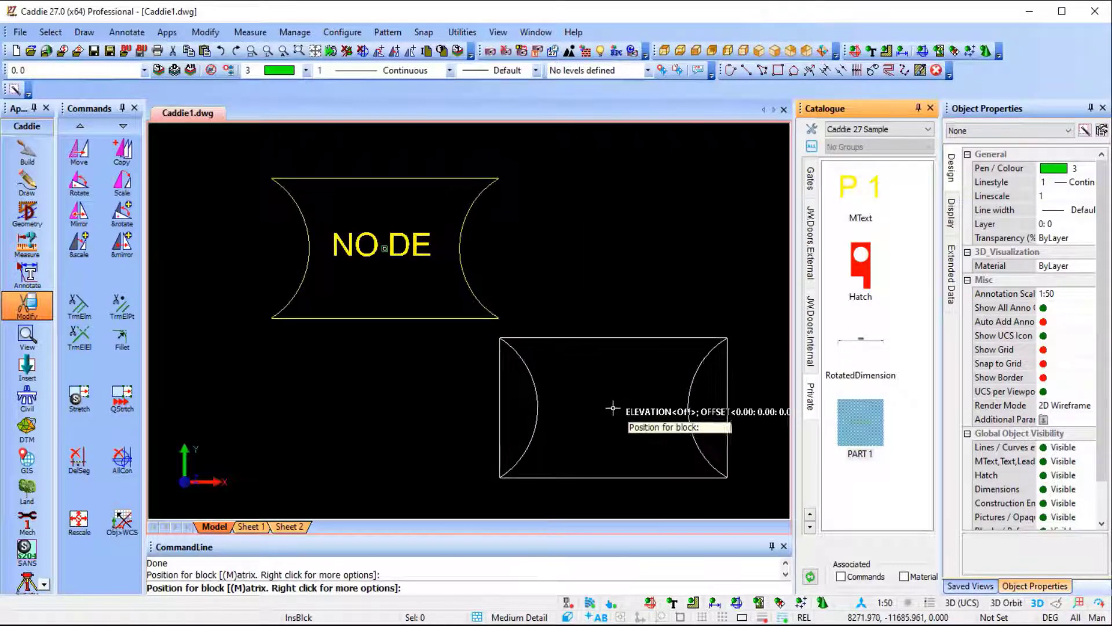
pyautogui.press('Escape')
# Copy the NO DE block to a position level with the original on its right.
pyautogui.click(376, 316)
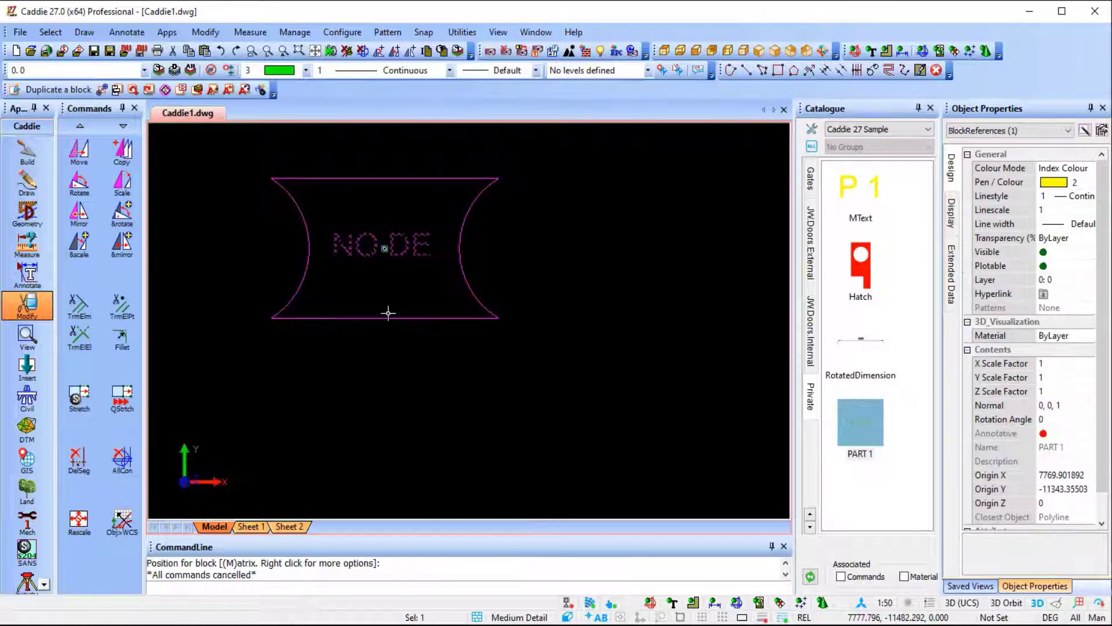
pyautogui.rightClick(388, 313)
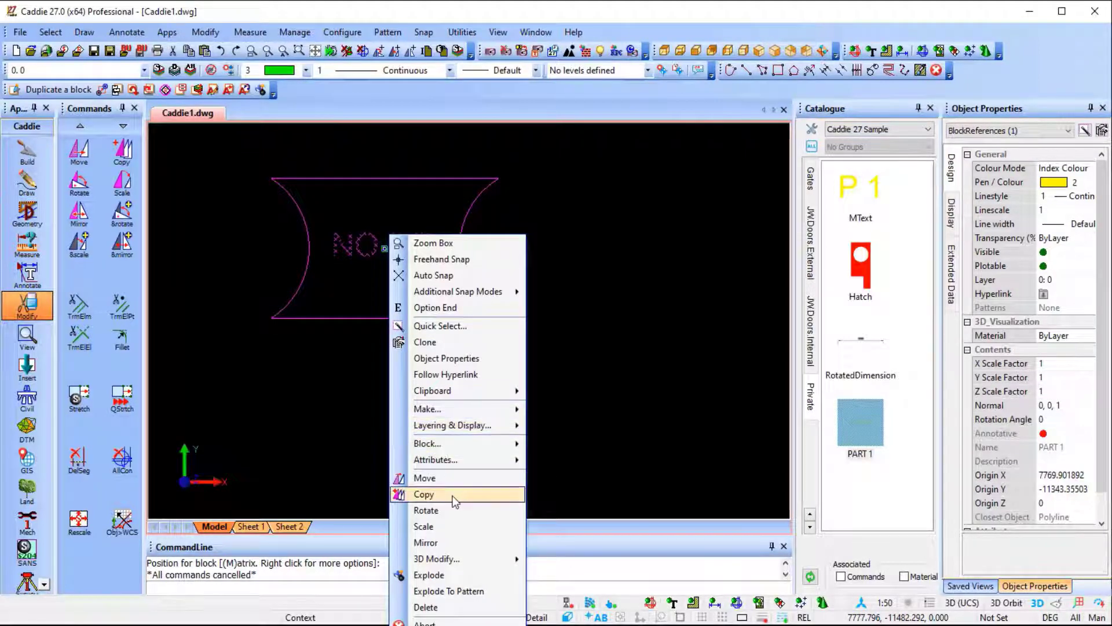
pyautogui.click(409, 494)
pyautogui.click(379, 252)
pyautogui.scroll(-3, 582, 281)
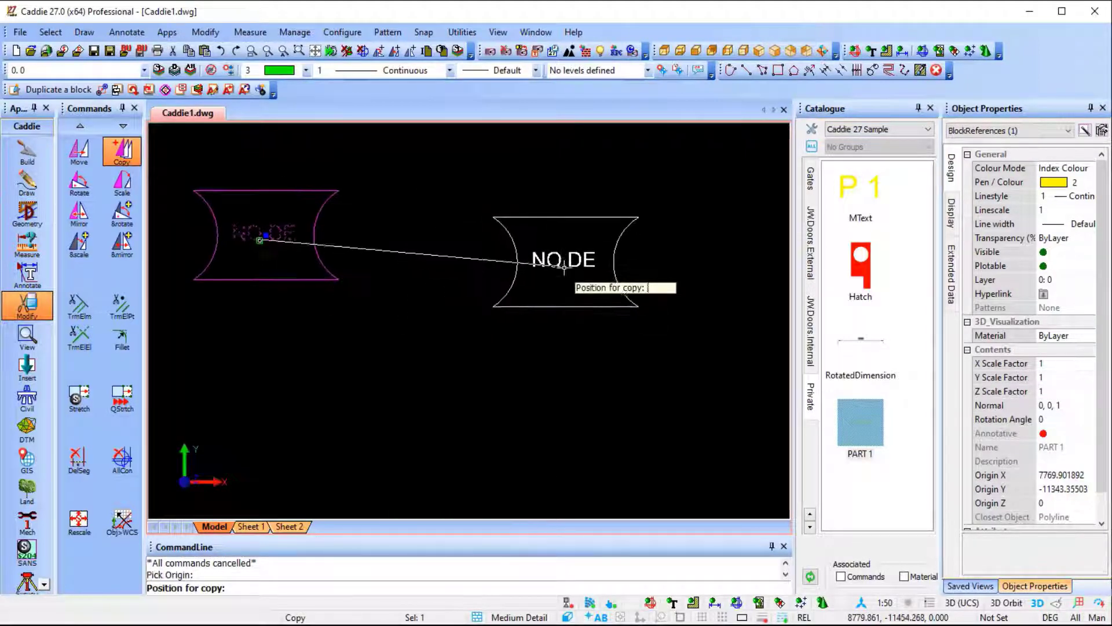
pyautogui.click(525, 254)
# Place another copy of the block below the first copy, rotated 45 degrees anticlockwise about the Z axis.
pyautogui.rightClick(613, 364)
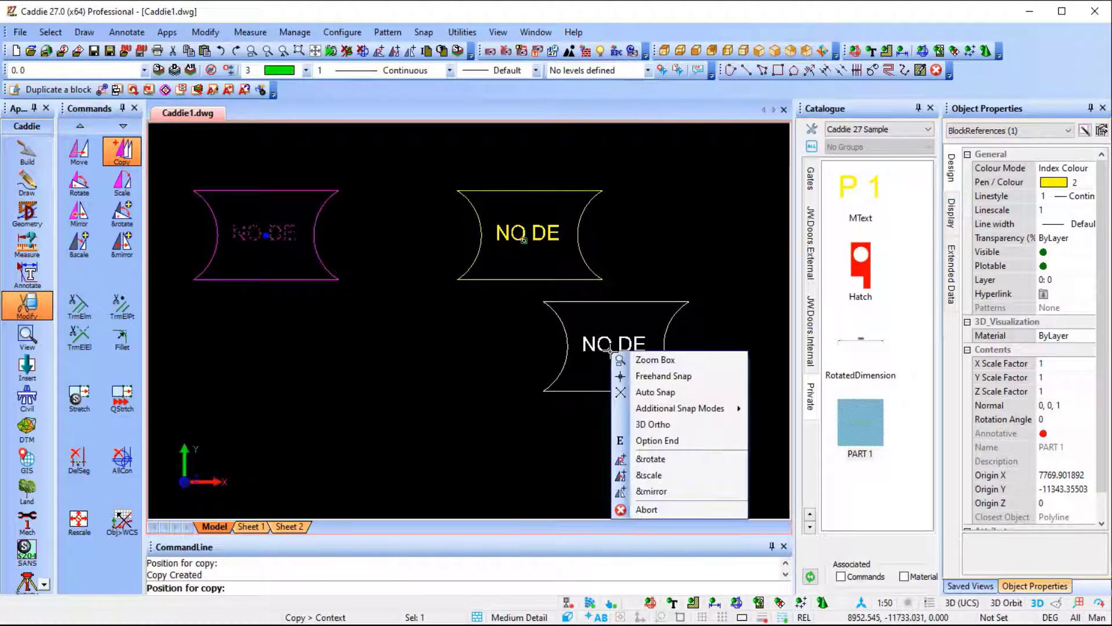
pyautogui.click(658, 457)
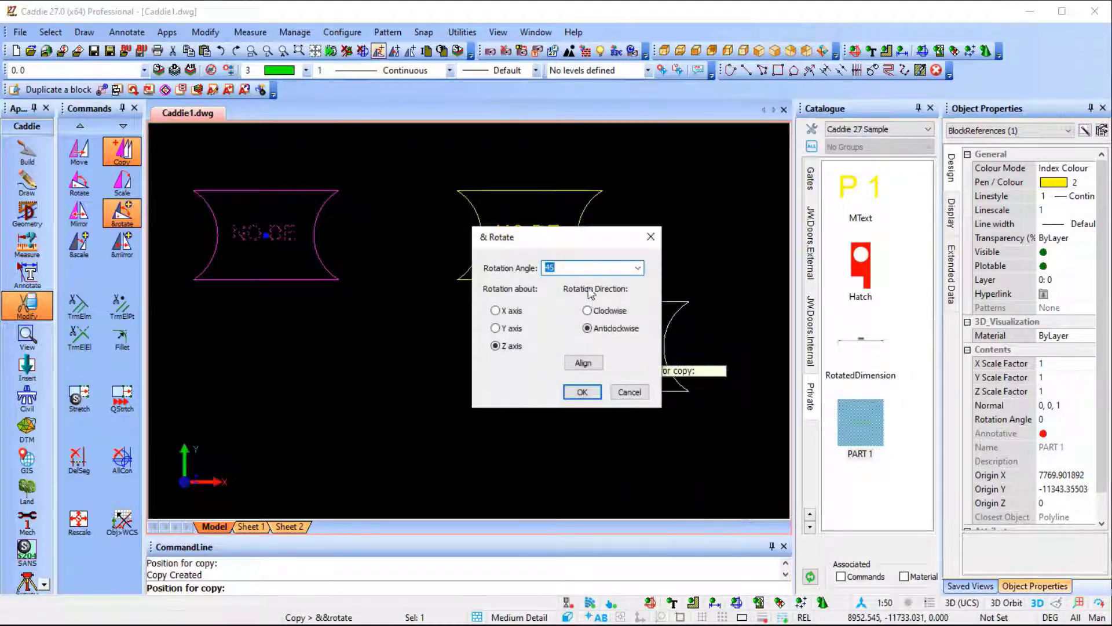
pyautogui.click(583, 392)
pyautogui.click(523, 394)
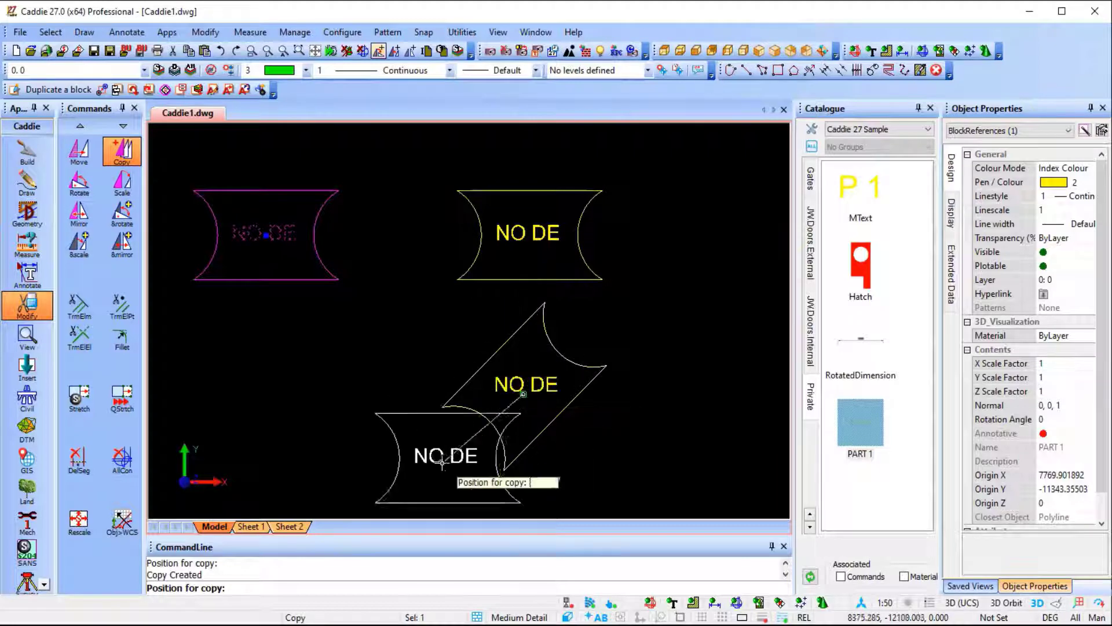
# Place a copy below the original block, rotated 90 degrees anticlockwise about the Z axis, and end copying.
pyautogui.moveTo(355, 389); pyautogui.dragTo(464, 355, button='middle')
pyautogui.rightClick(401, 353)
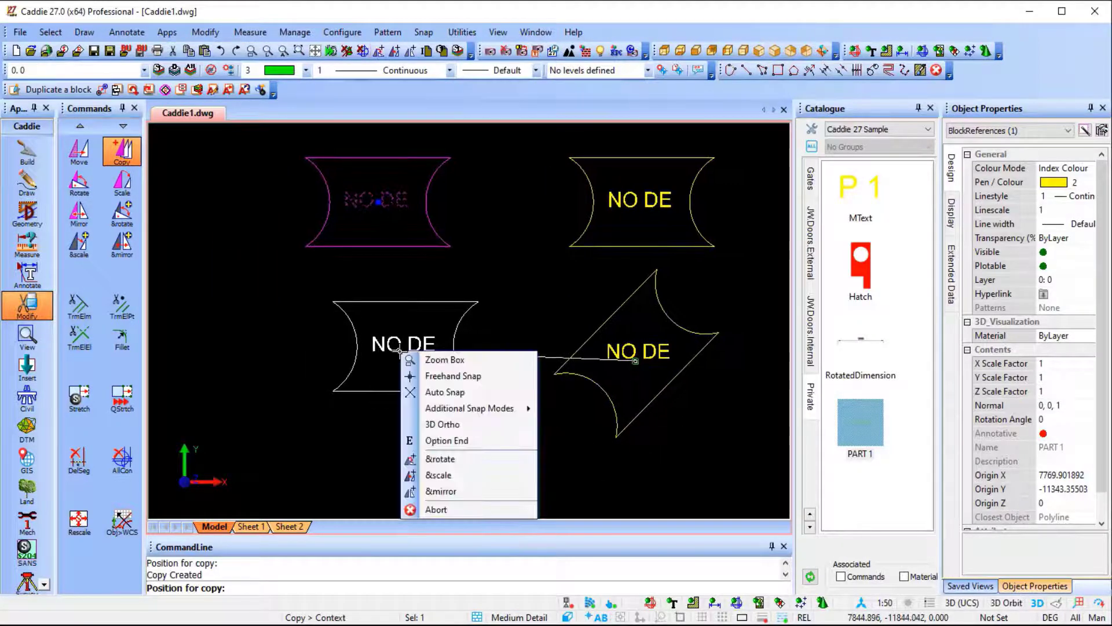
pyautogui.click(464, 461)
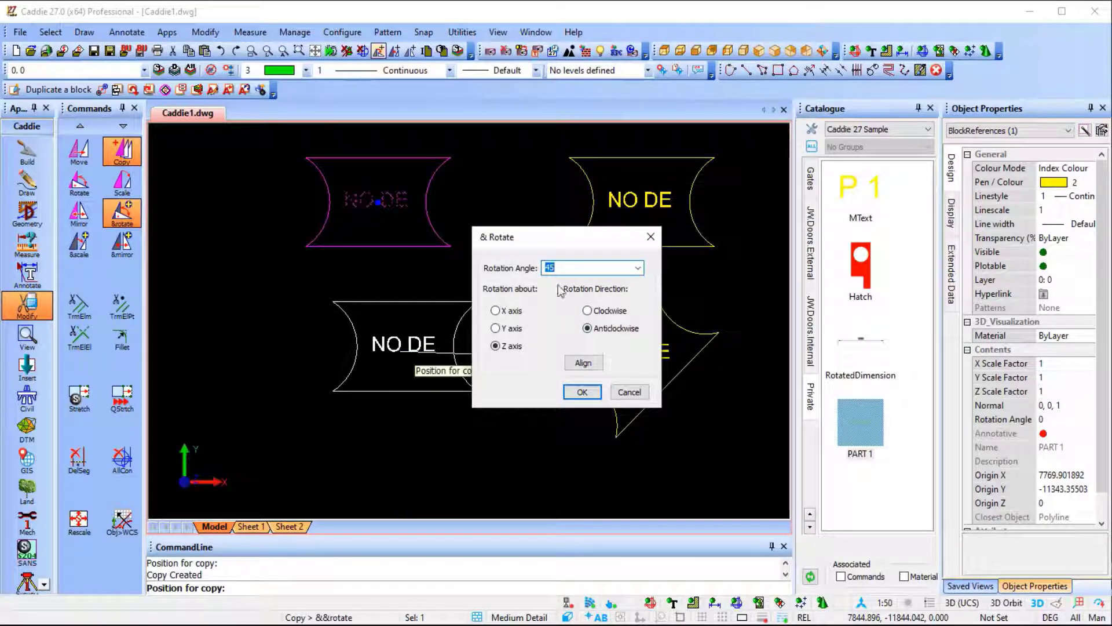
pyautogui.click(583, 392)
pyautogui.click(393, 378)
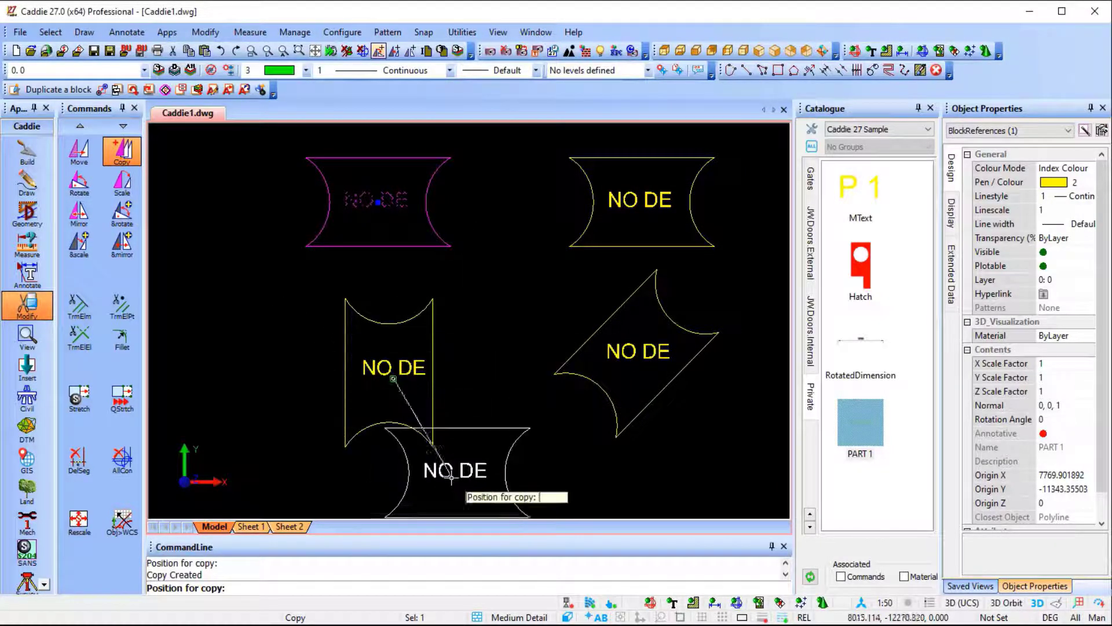
pyautogui.press('Escape')
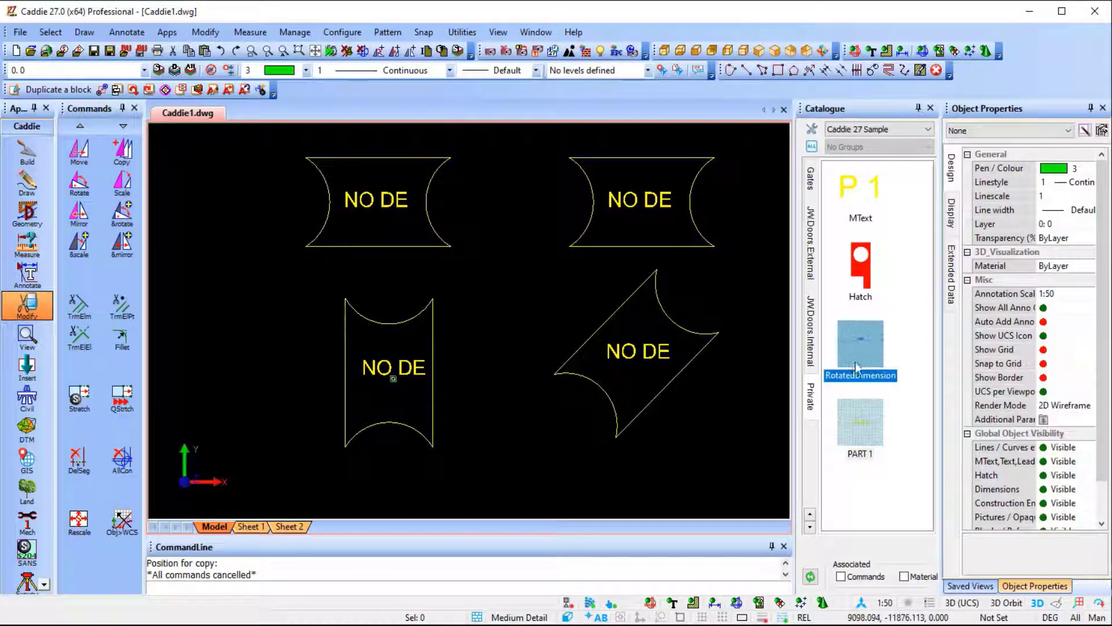
# Look over the MText, Hatch and RotatedDimension items in the Private palette and the other available palettes.
pyautogui.click(853, 222)
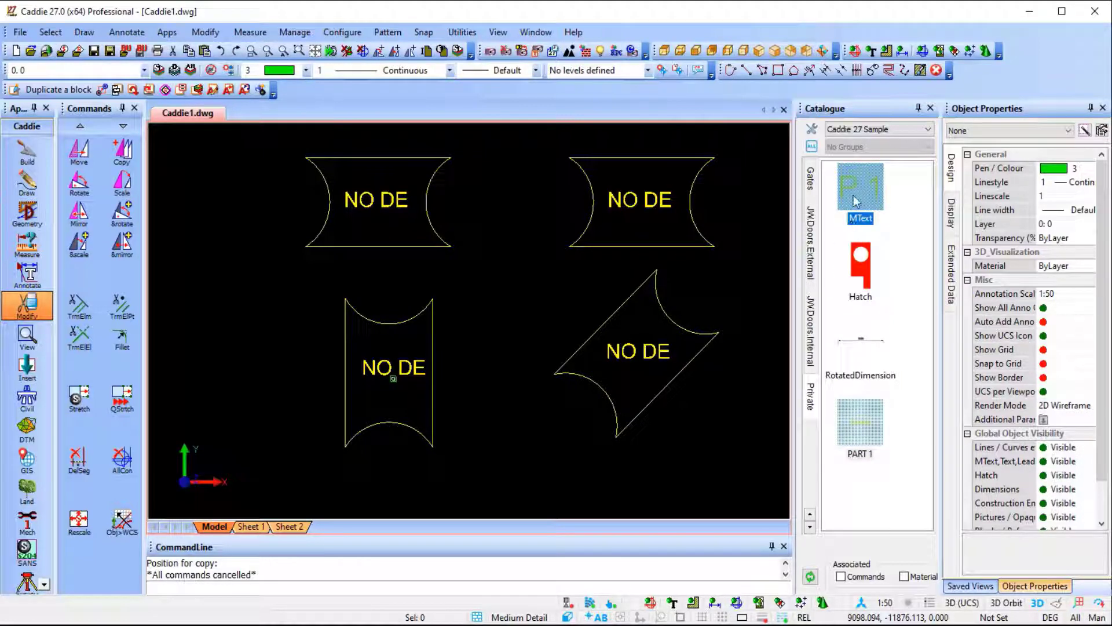
pyautogui.click(847, 268)
pyautogui.click(866, 365)
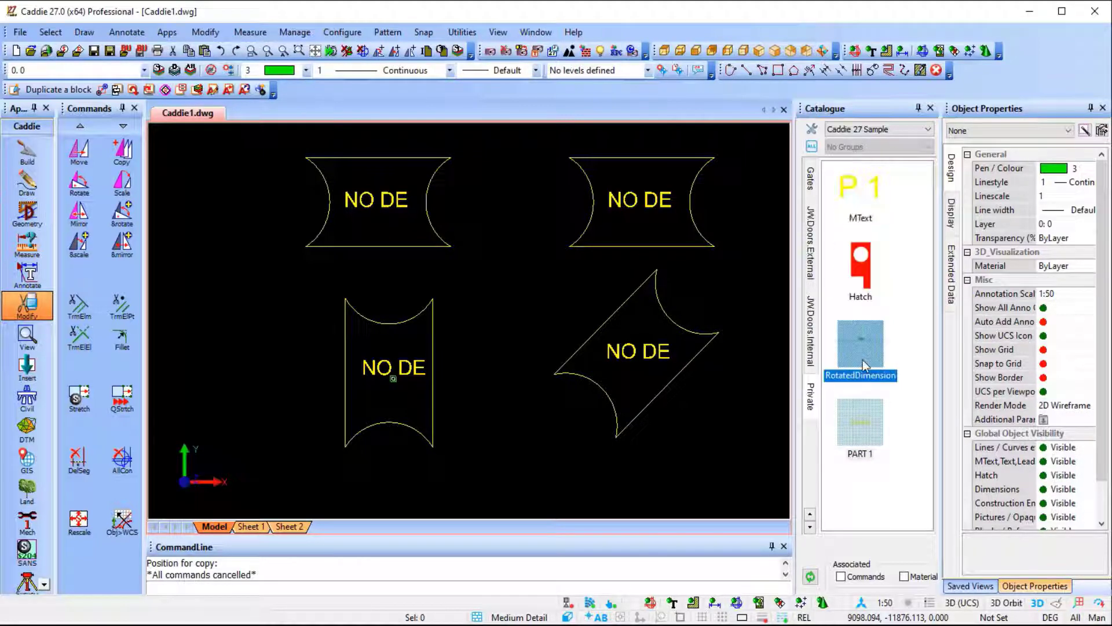
pyautogui.scroll(8, 810, 219)
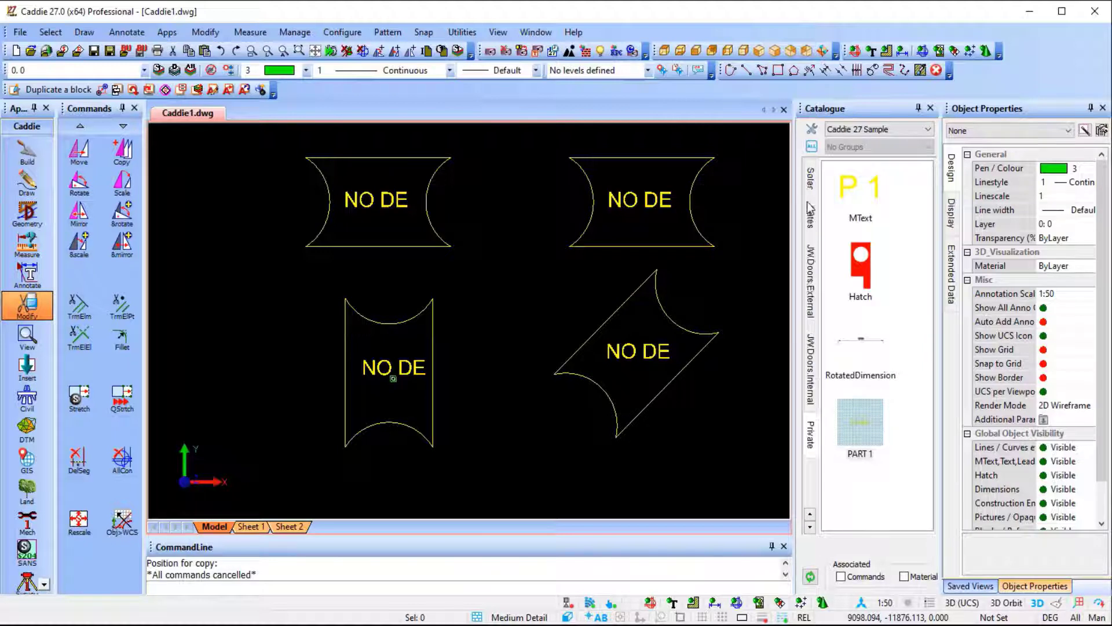
pyautogui.click(849, 187)
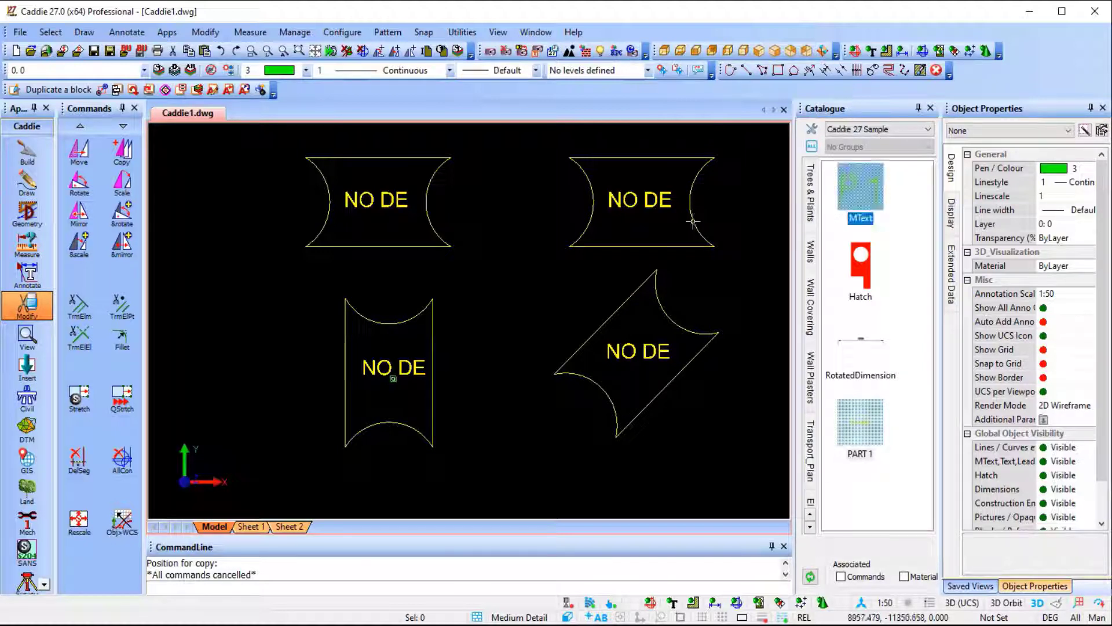
pyautogui.click(865, 291)
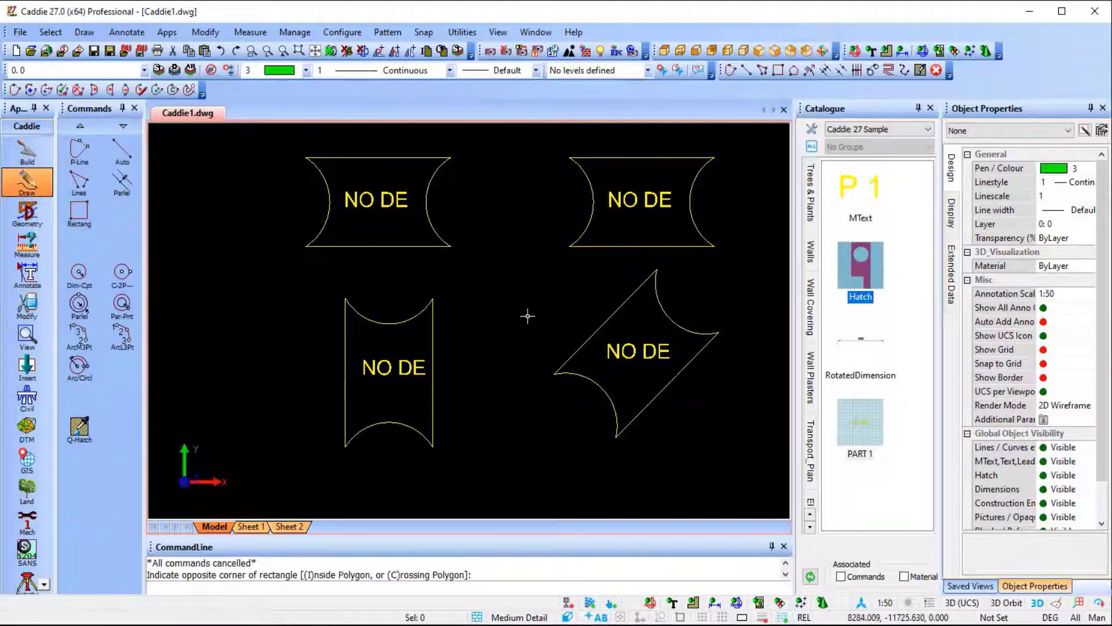
# Open the Drag configuration settings.
pyautogui.scroll(-4, 527, 316)
pyautogui.moveTo(541, 330); pyautogui.dragTo(650, 318, button='middle')
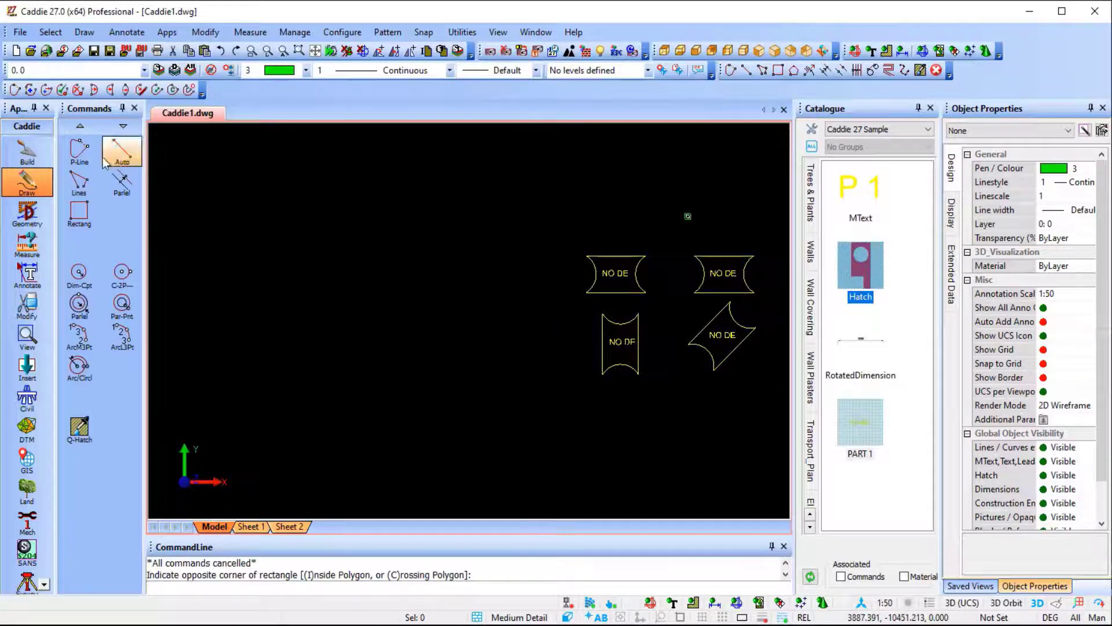
pyautogui.click(343, 32)
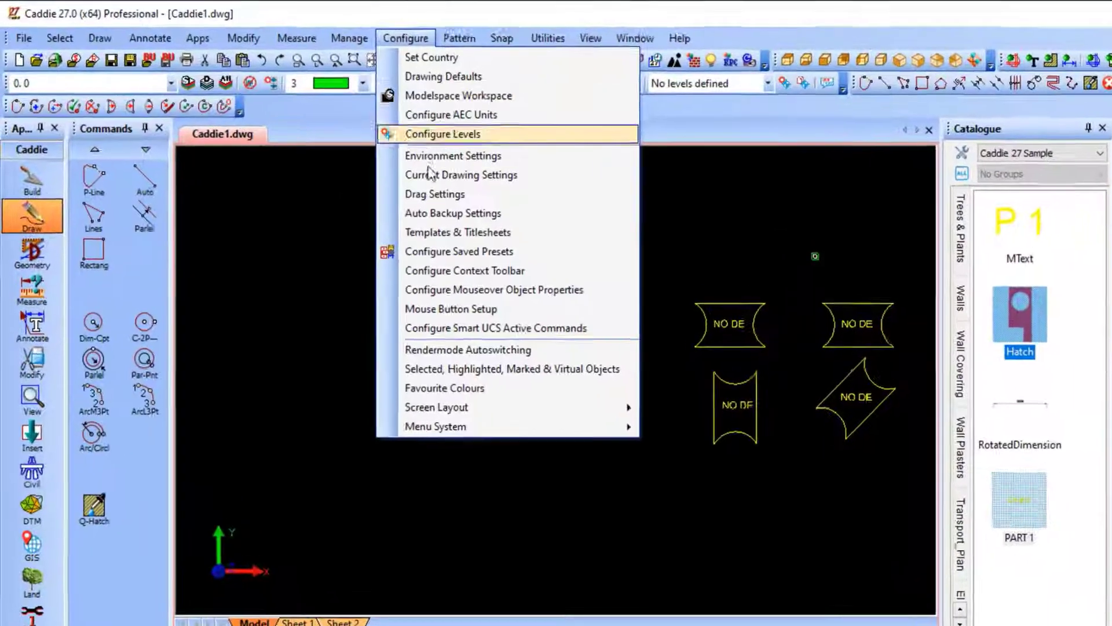
pyautogui.click(434, 194)
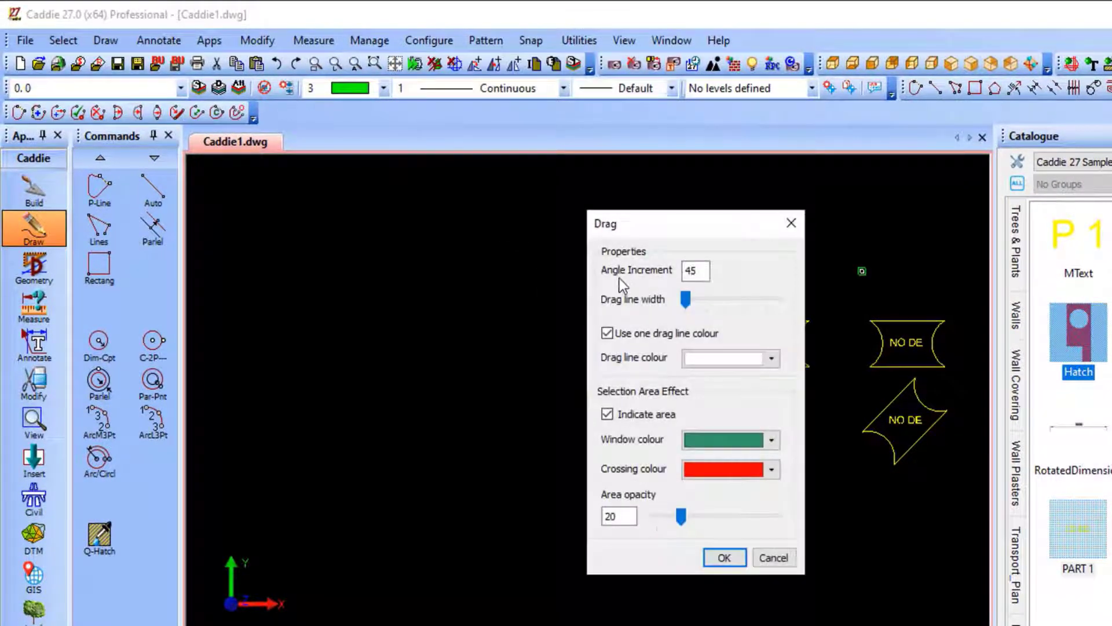
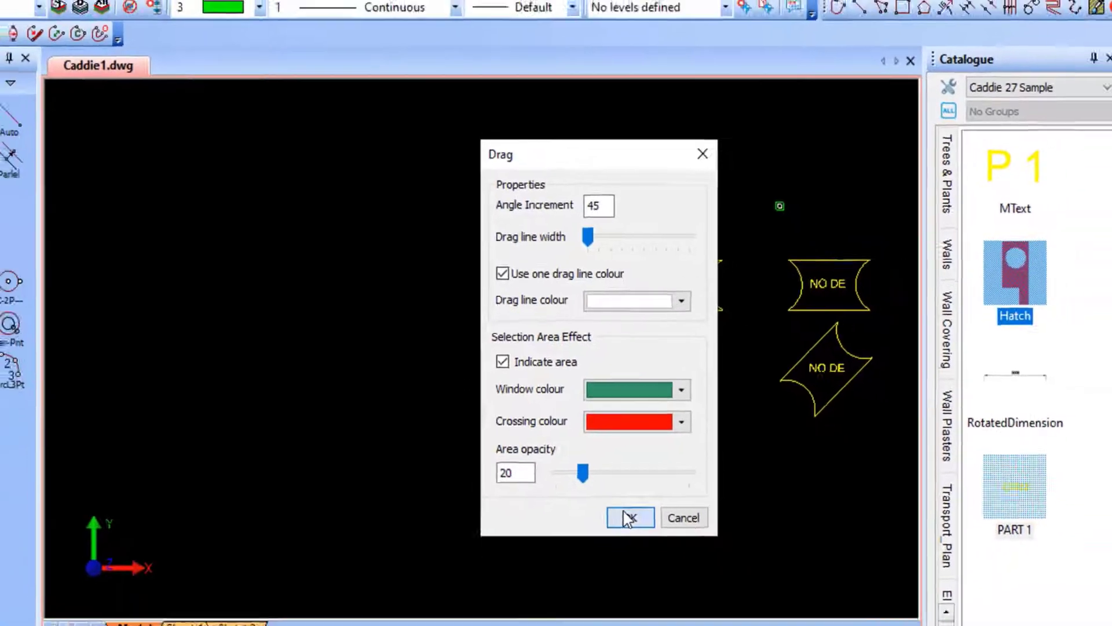
# Accept the drag settings and start a green polyline with a long sloping segment and a steep segment, both drawn at free angles.
pyautogui.click(649, 544)
pyautogui.click(79, 151)
pyautogui.moveTo(343, 221); pyautogui.dragTo(446, 311, button='middle')
pyautogui.click(609, 291)
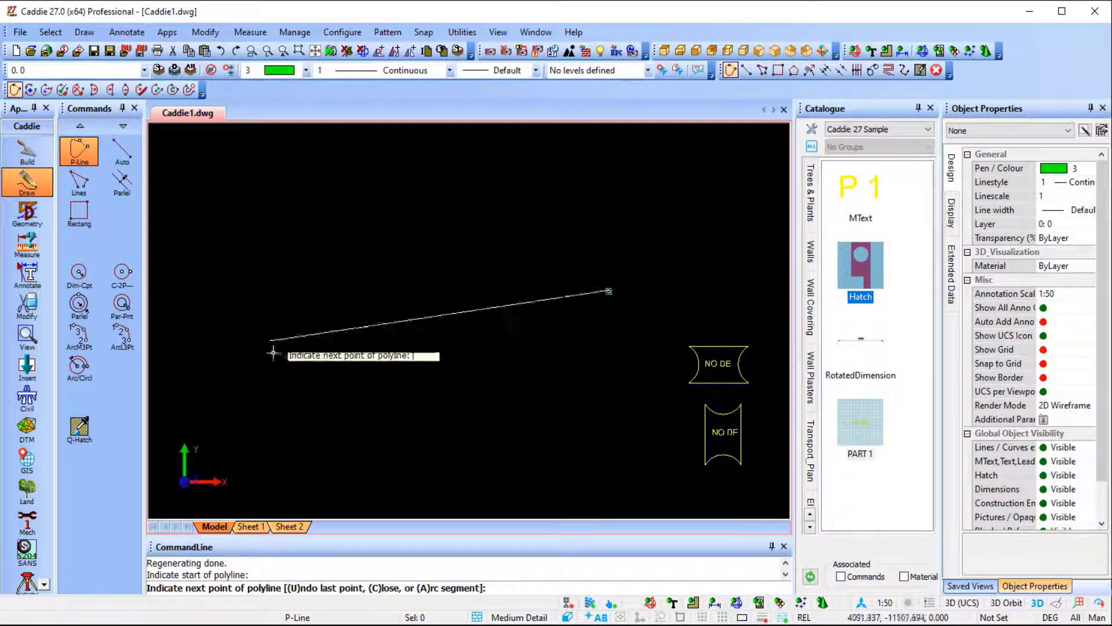
pyautogui.click(272, 335)
pyautogui.click(261, 194)
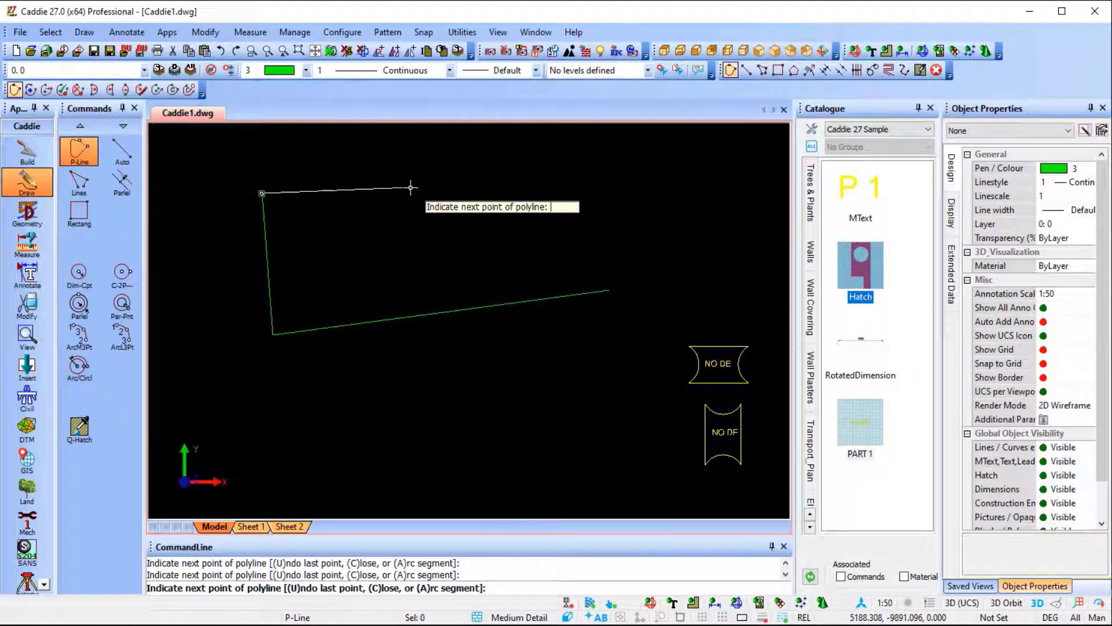
# Continue the polyline with one horizontal, one vertical and four 45-degree diagonal segments using angle-constrained dragging, and end it.
pyautogui.press('shift')
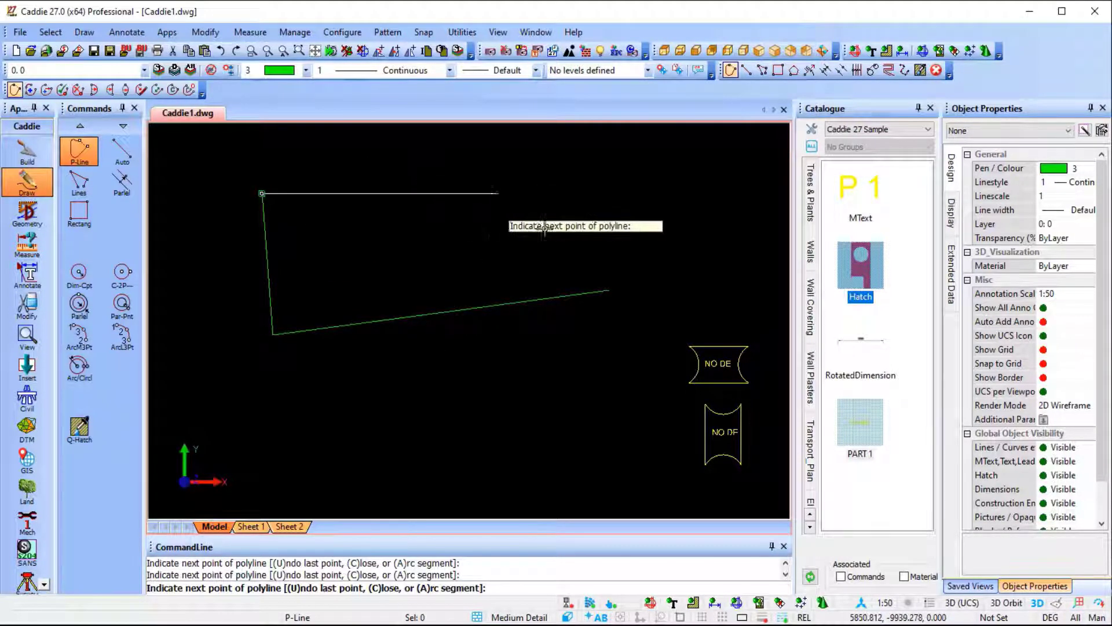
pyautogui.click(458, 193)
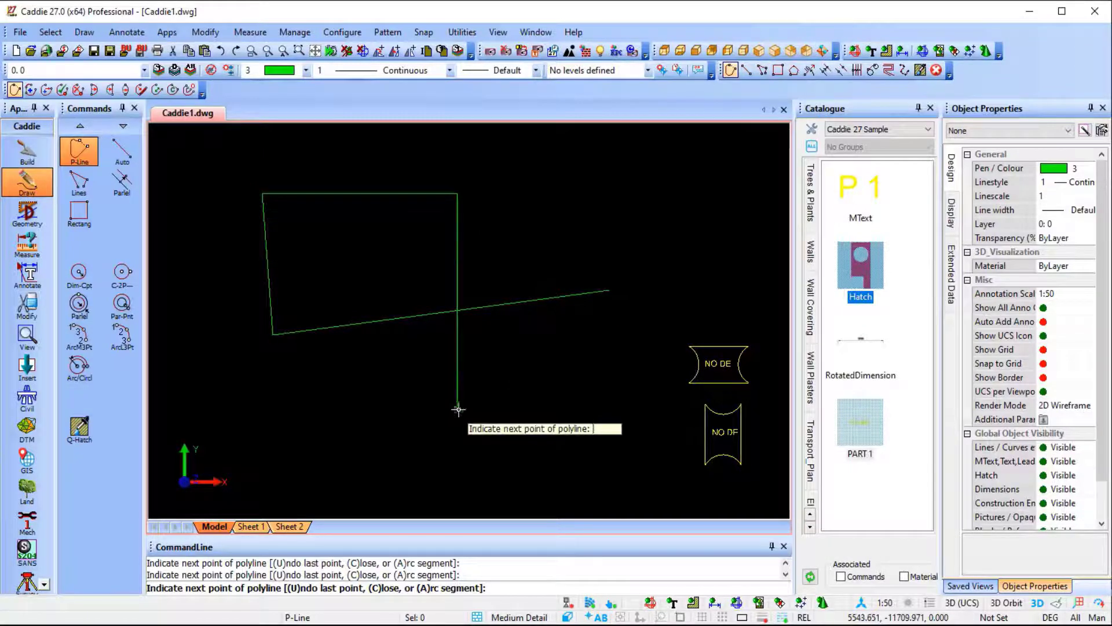
pyautogui.click(458, 409)
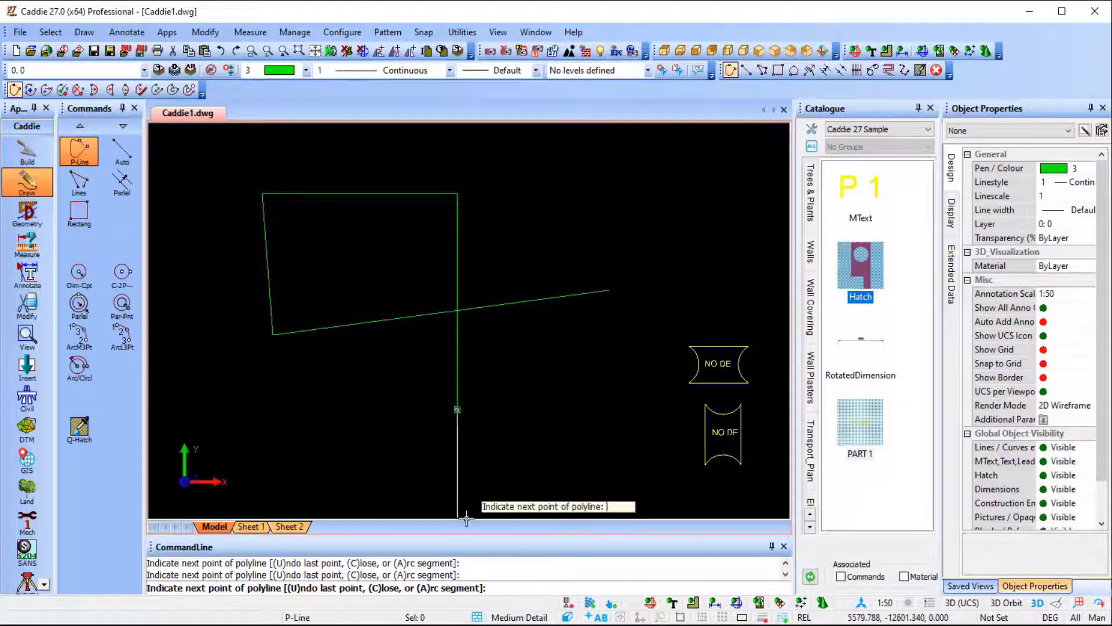
pyautogui.click(637, 226)
pyautogui.click(534, 124)
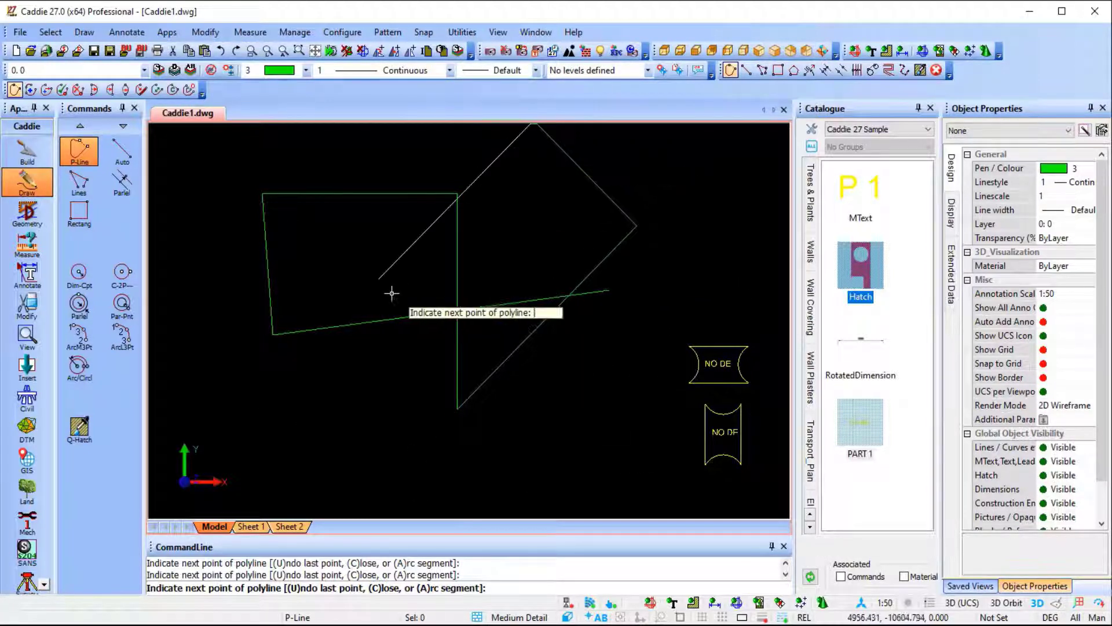
pyautogui.click(377, 281)
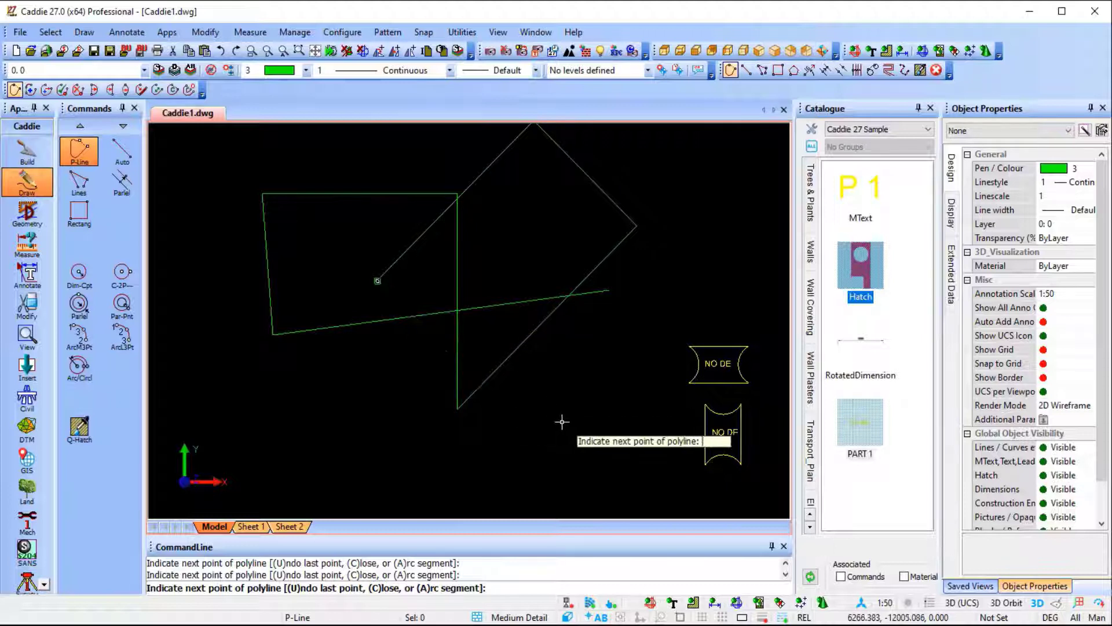
pyautogui.click(539, 446)
pyautogui.press('Escape')
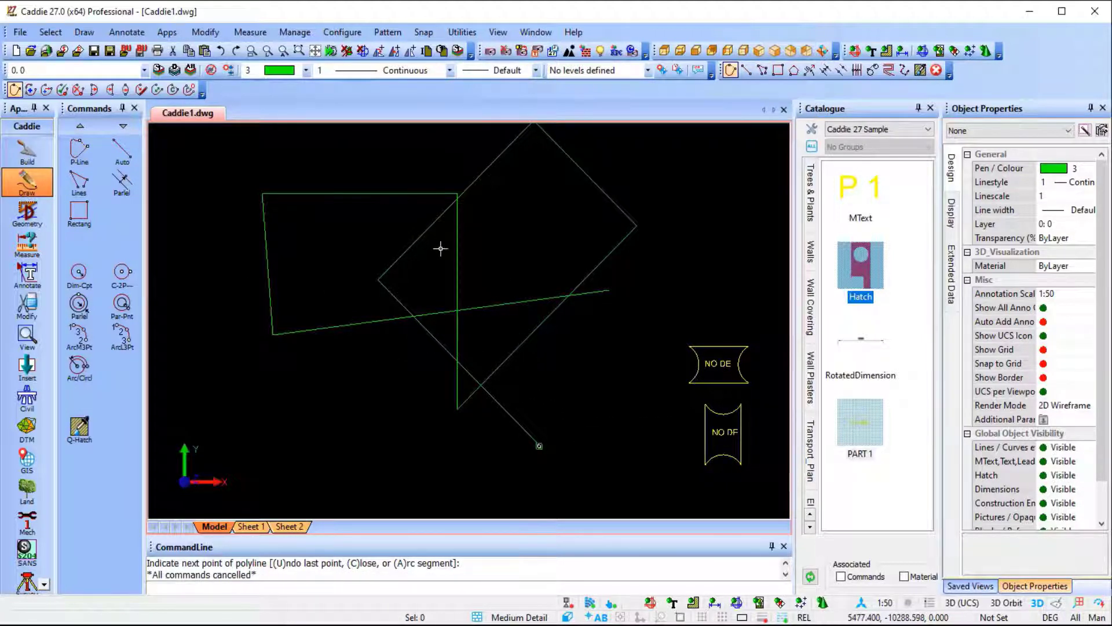
# Delete the green polyline and undo the deletion.
pyautogui.click(456, 282)
pyautogui.press('Delete')
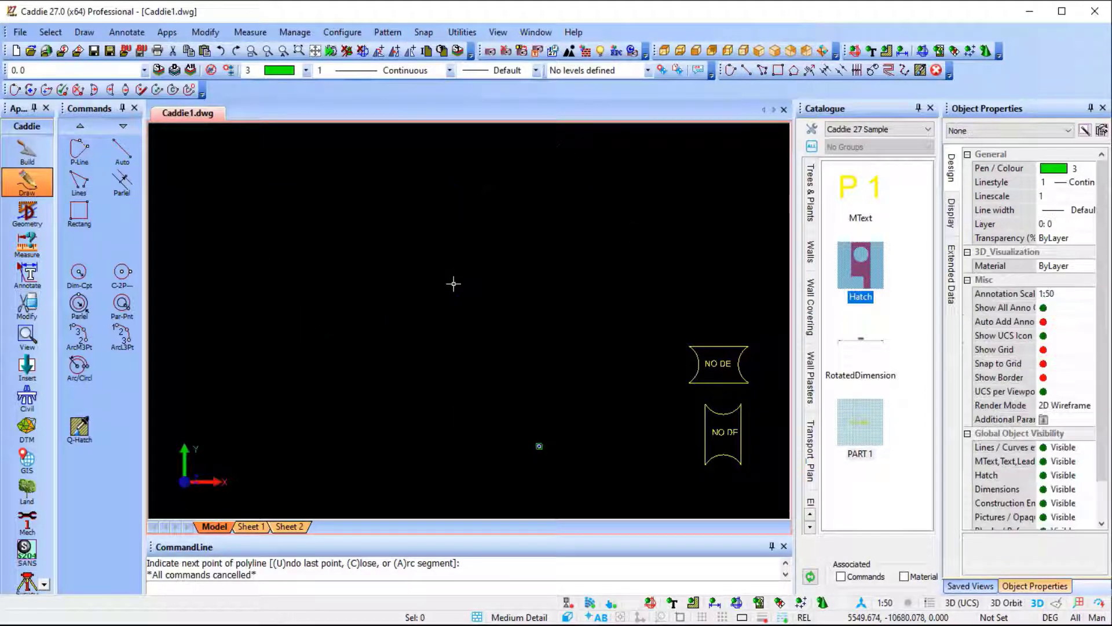
pyautogui.hotkey('ctrl', 'z')
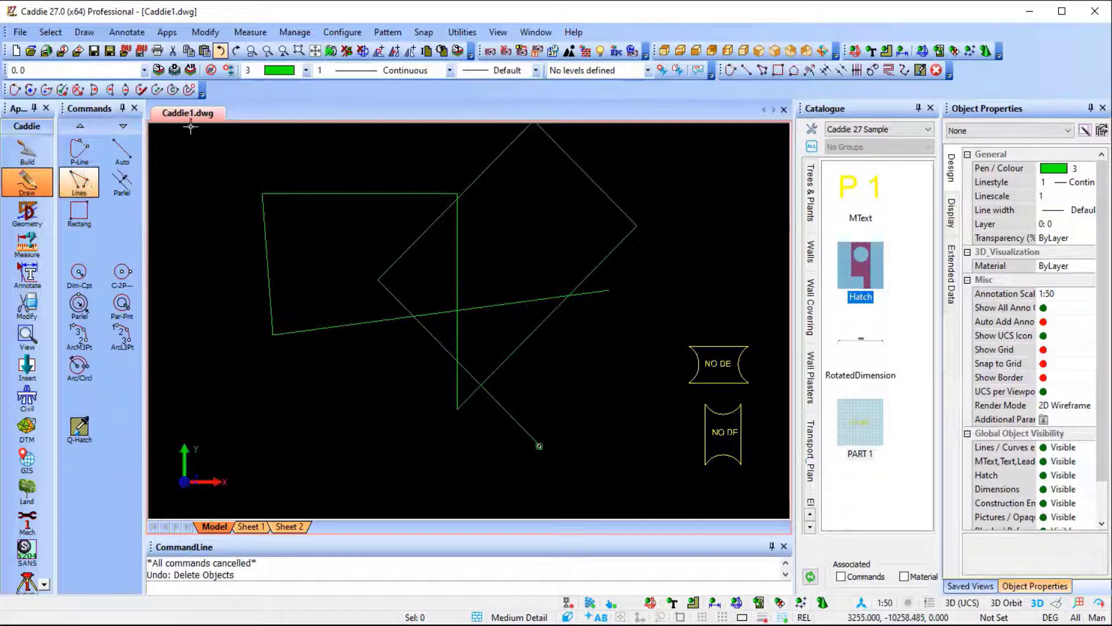
# Set the pen to 7 and draw three connected white lines, vertical, horizontal and vertical, across the green polyline.
pyautogui.click(278, 71)
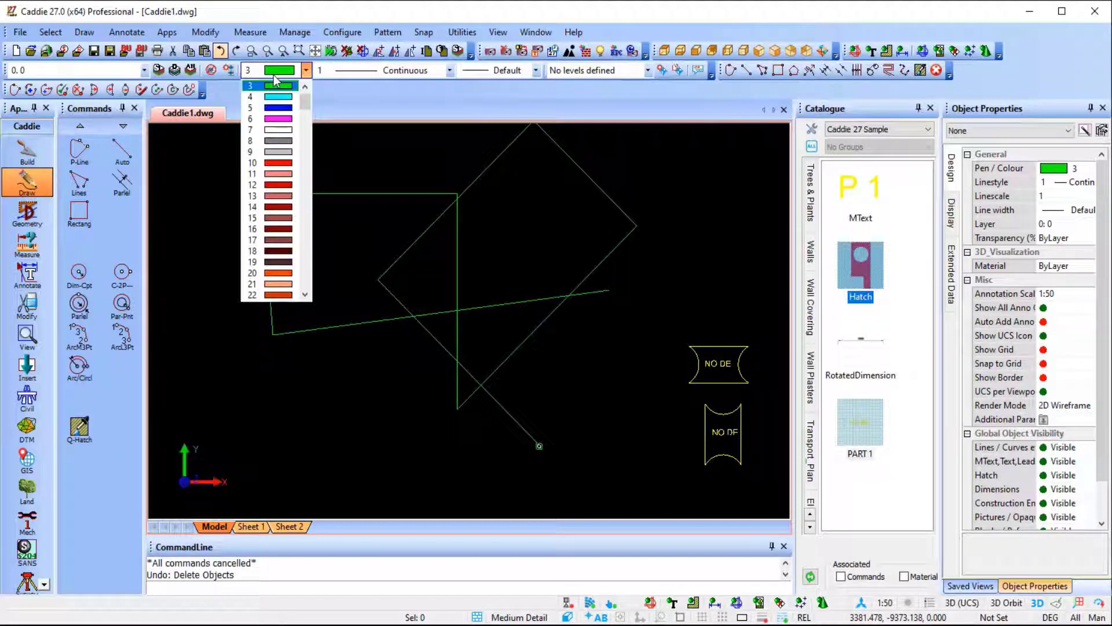
pyautogui.click(279, 130)
pyautogui.click(79, 183)
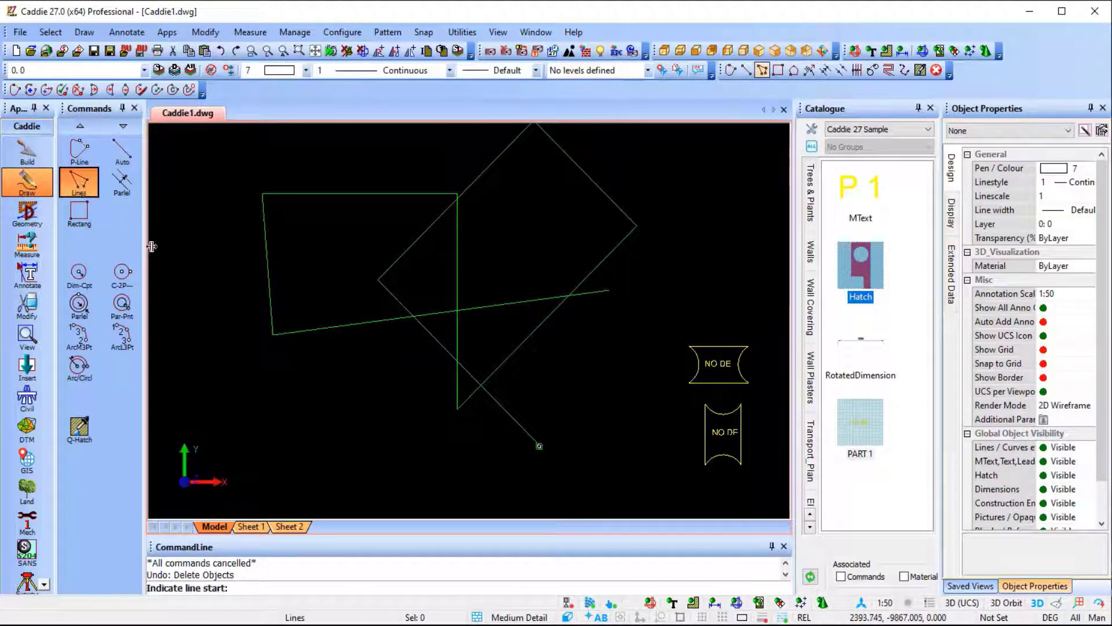
pyautogui.click(341, 422)
pyautogui.click(346, 161)
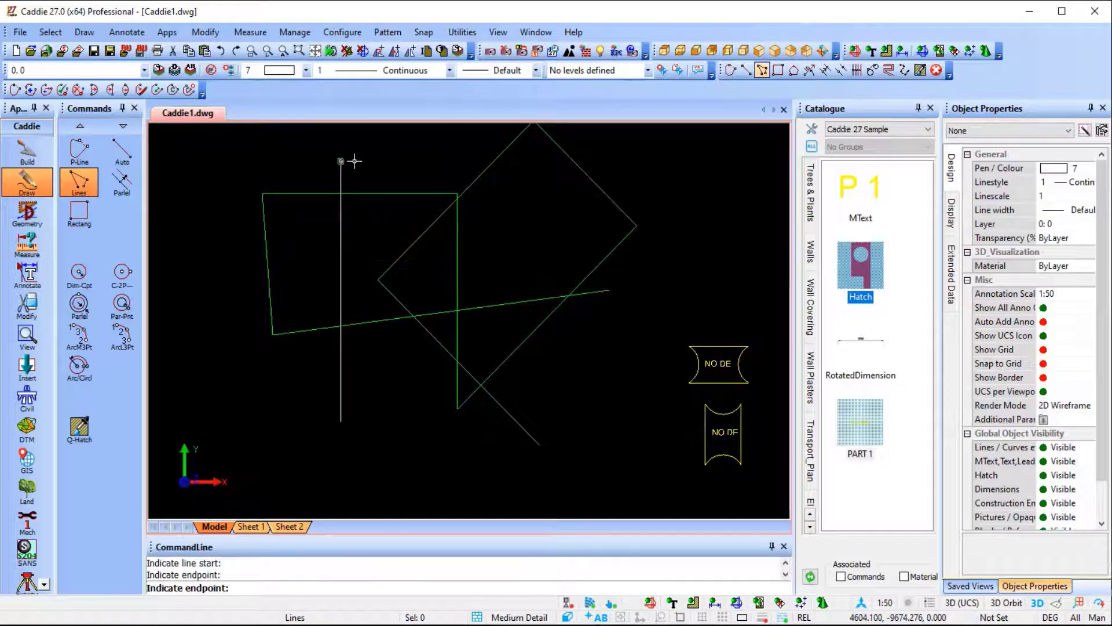
pyautogui.click(542, 192)
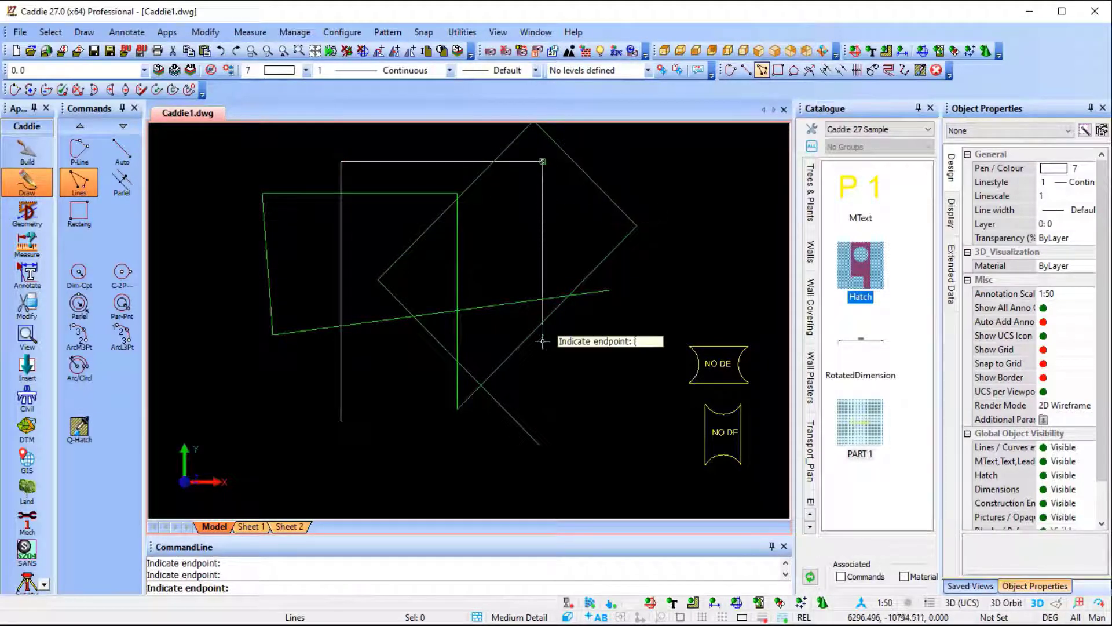
pyautogui.click(532, 441)
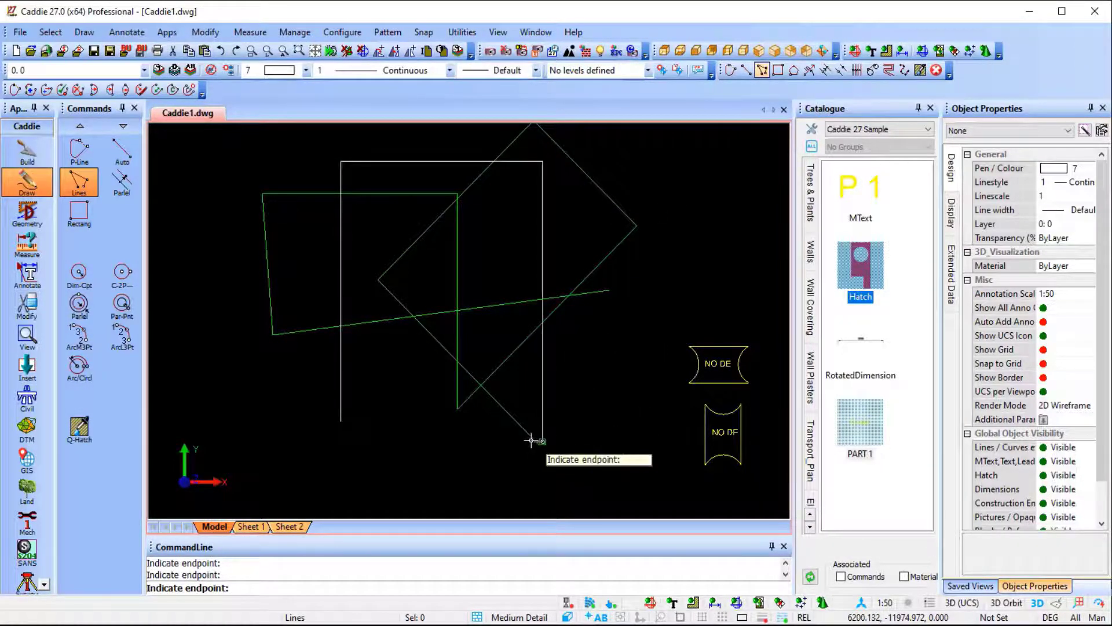
pyautogui.press('Escape')
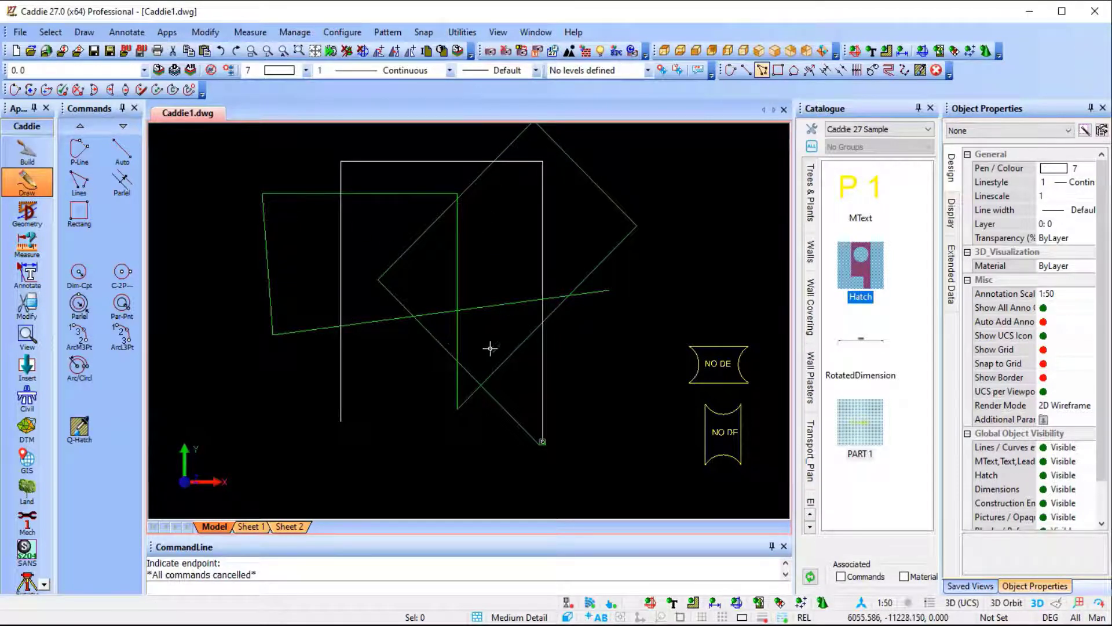
# With DelSeg, delete the polyline segments inside the white lines and the overhanging line ends below and beside them.
pyautogui.click(26, 304)
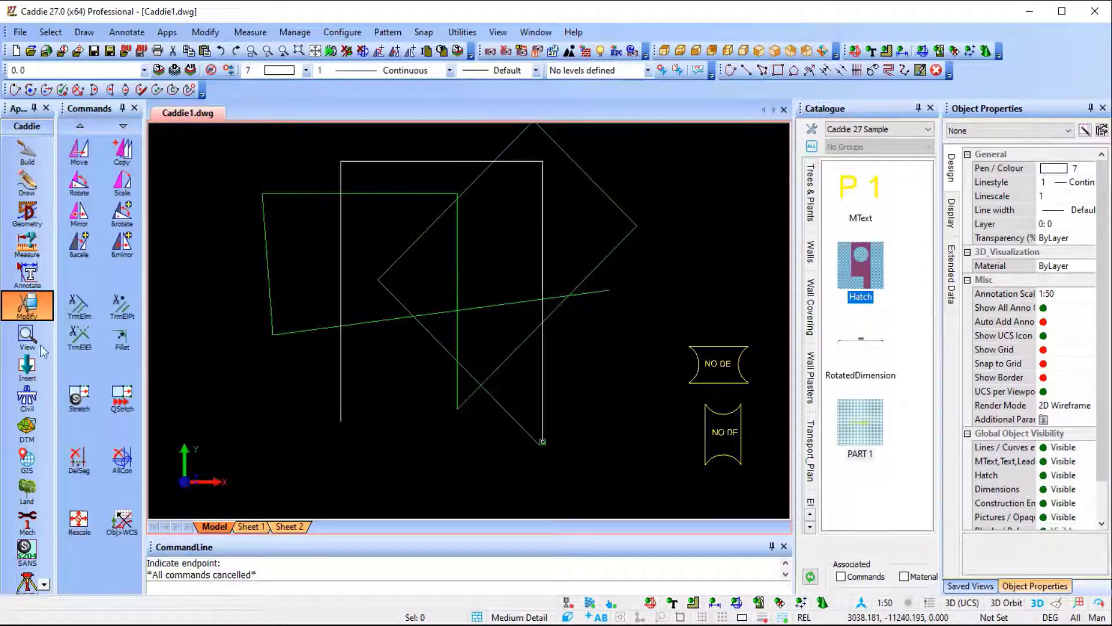
pyautogui.click(79, 457)
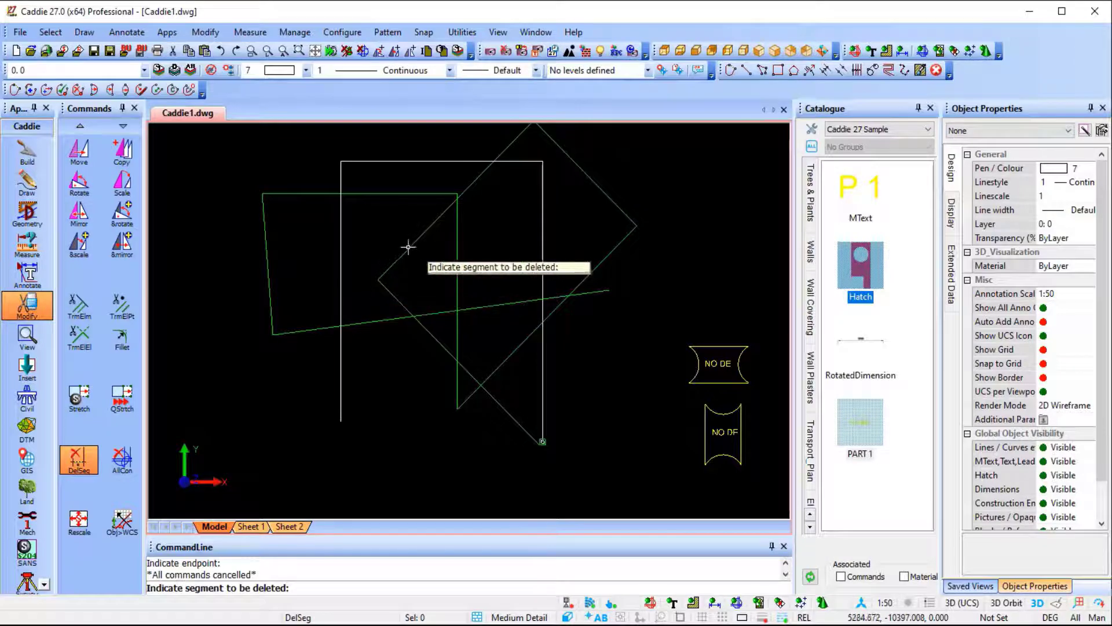
pyautogui.click(429, 227)
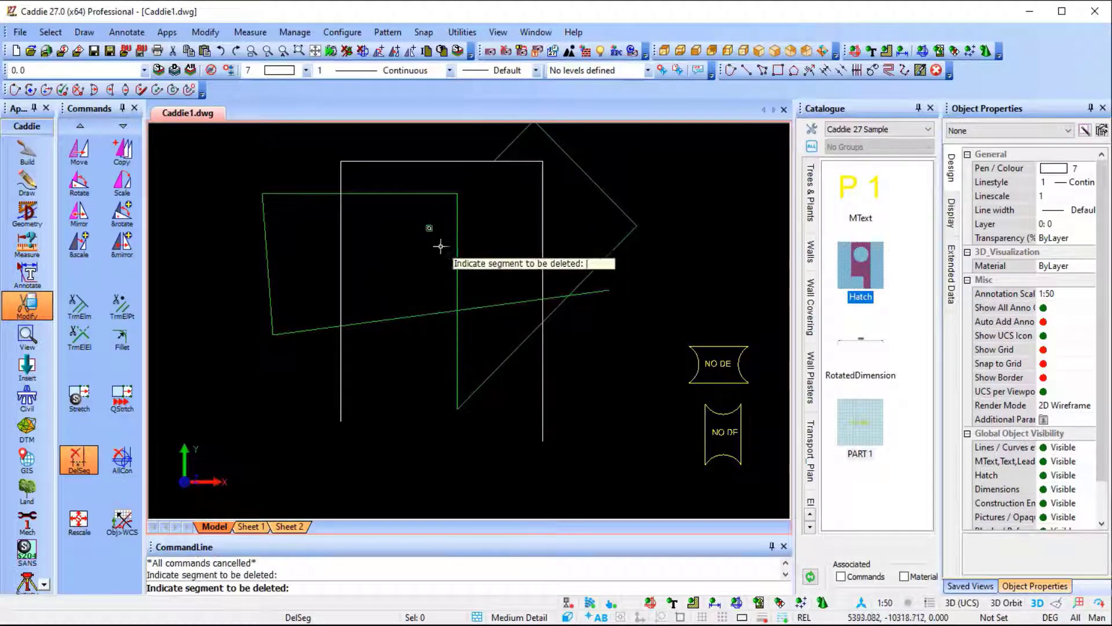
pyautogui.click(458, 247)
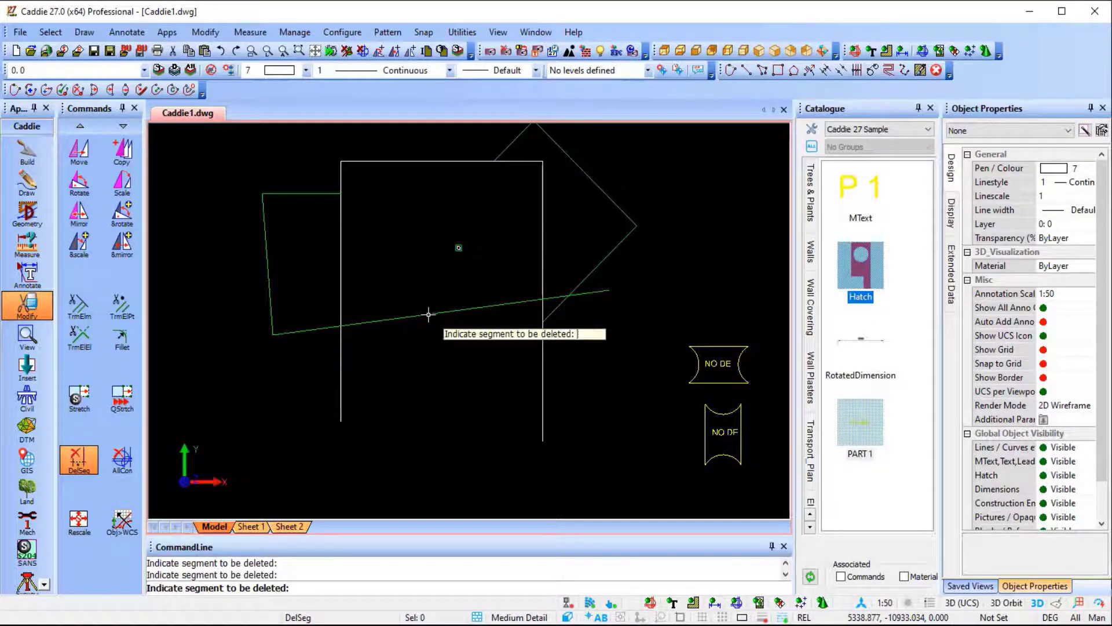
pyautogui.click(429, 314)
pyautogui.click(547, 420)
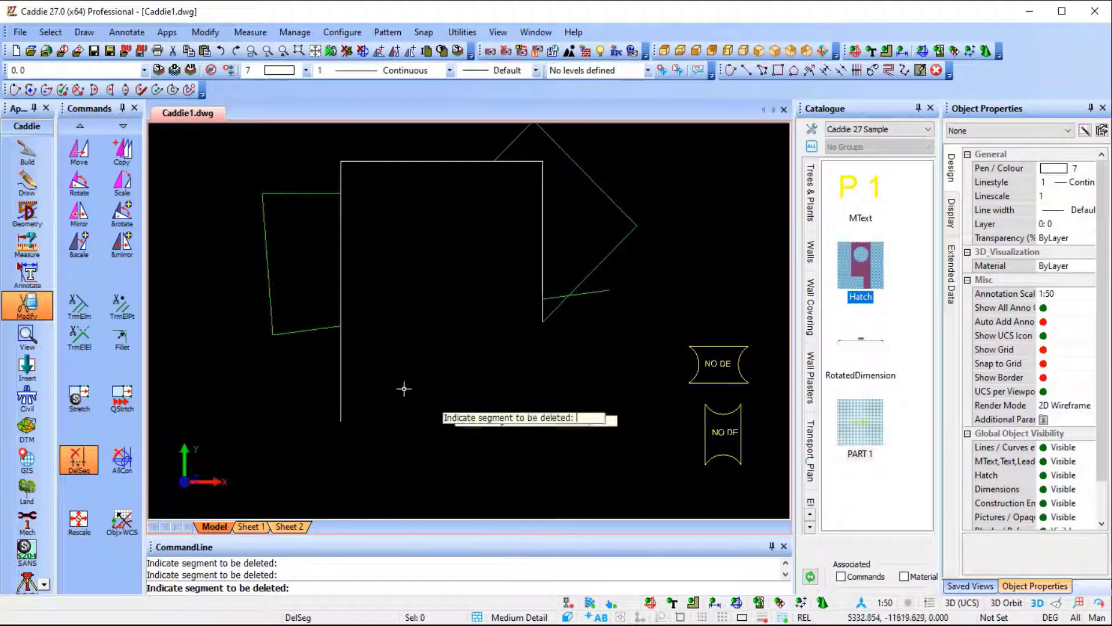
pyautogui.click(347, 388)
pyautogui.click(600, 294)
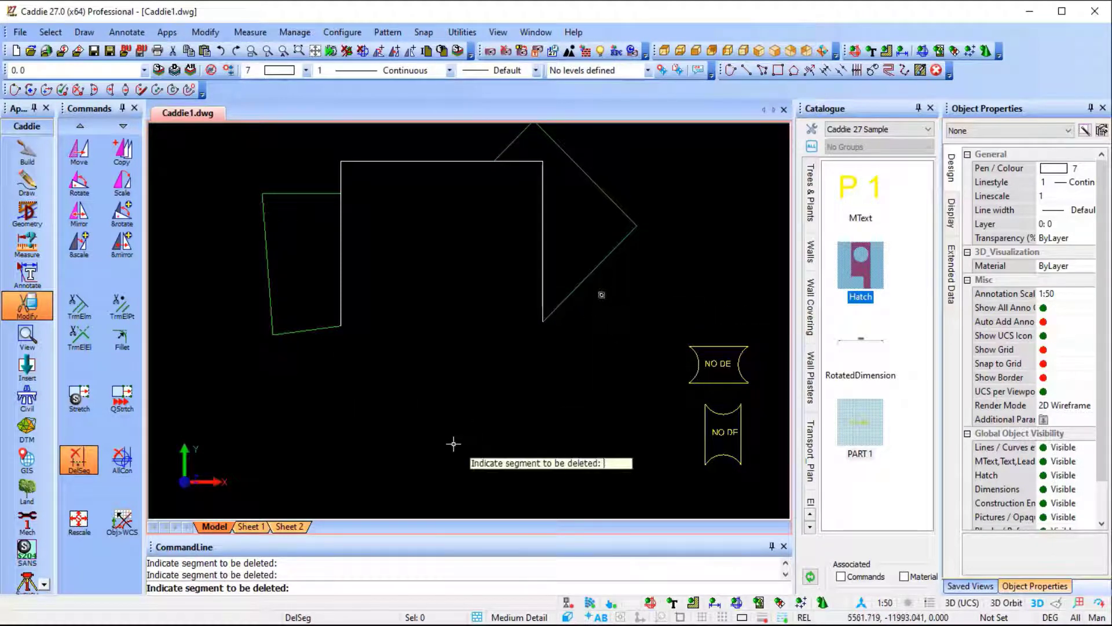
pyautogui.press('Escape')
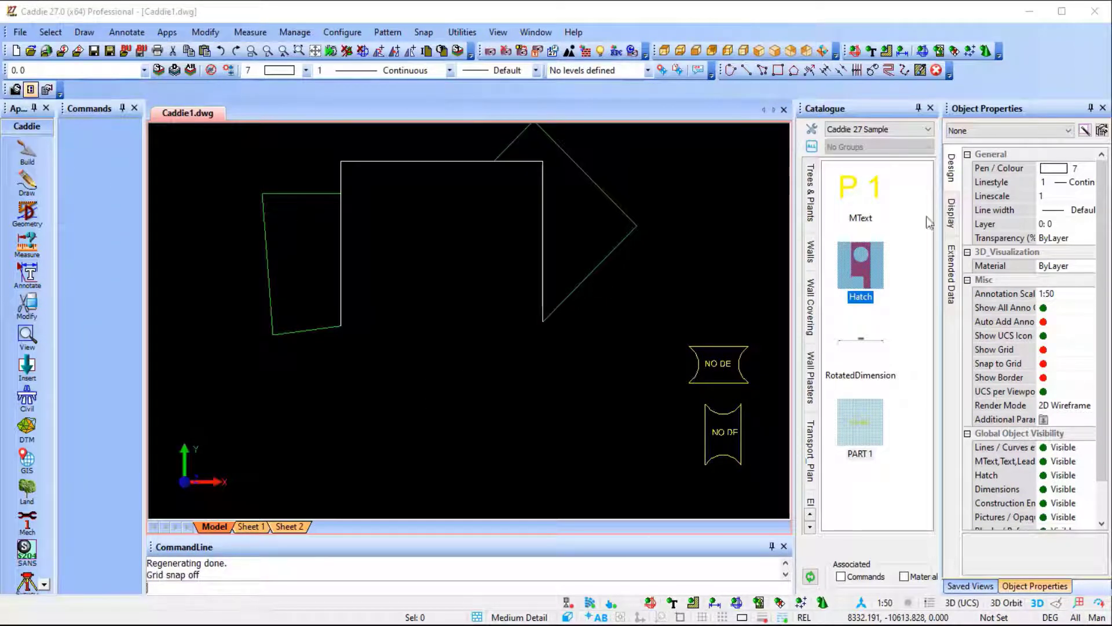
# Close the Catalogue and show all the figures in the drawing.
pyautogui.click(927, 217)
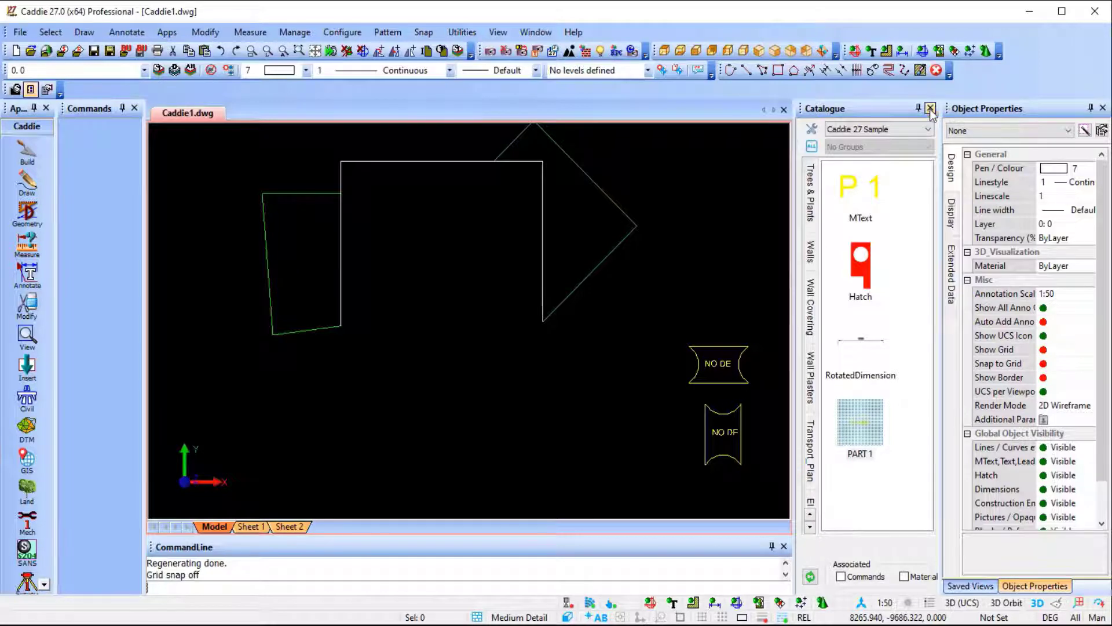
pyautogui.click(931, 109)
pyautogui.scroll(-8, 672, 330)
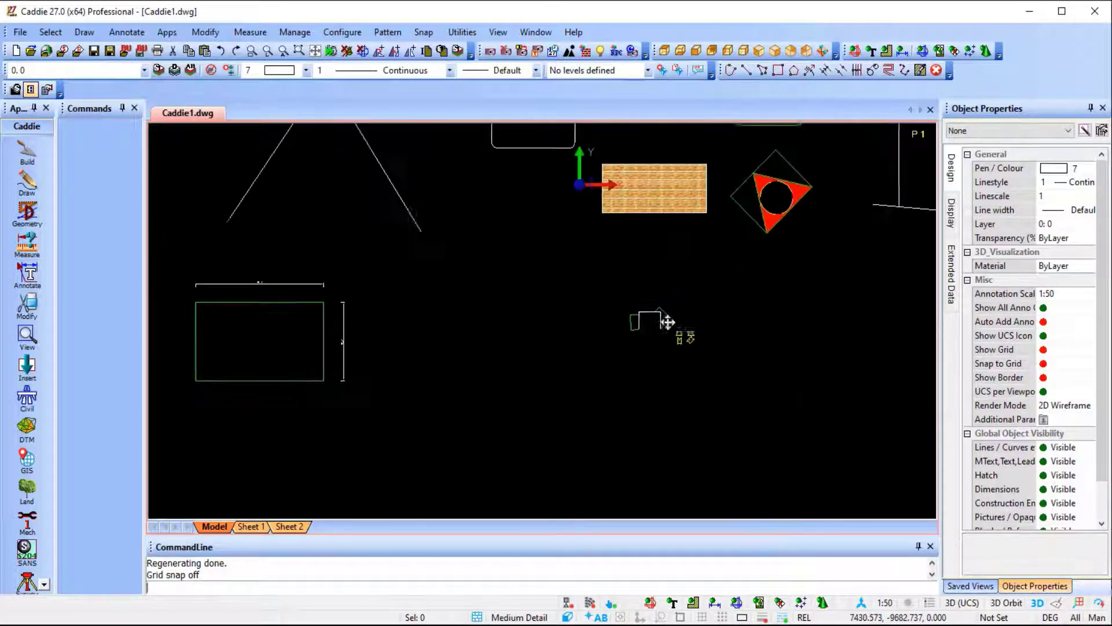
pyautogui.scroll(-2, 667, 322)
pyautogui.moveTo(637, 385)
pyautogui.mouseDown(button='middle')
pyautogui.moveTo(472, 381)
pyautogui.moveTo(587, 391)
pyautogui.mouseUp(button='middle')
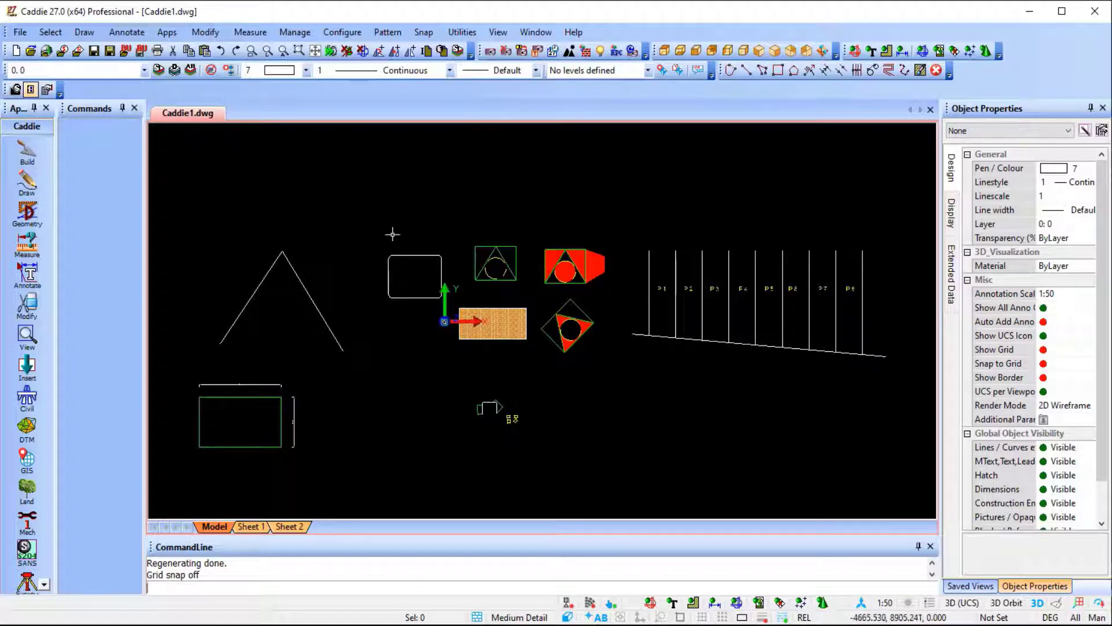
pyautogui.click(438, 227)
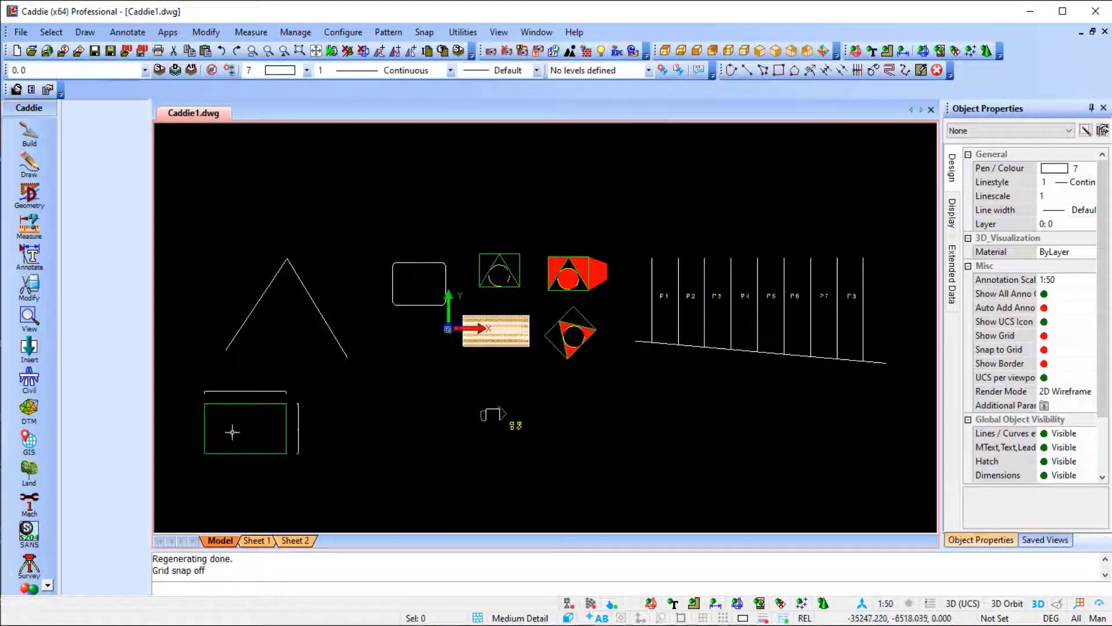
# In the Sheet Setup of Sheet 1, set the printer to OneNote (Desktop) and the paper size to A3.
pyautogui.click(255, 540)
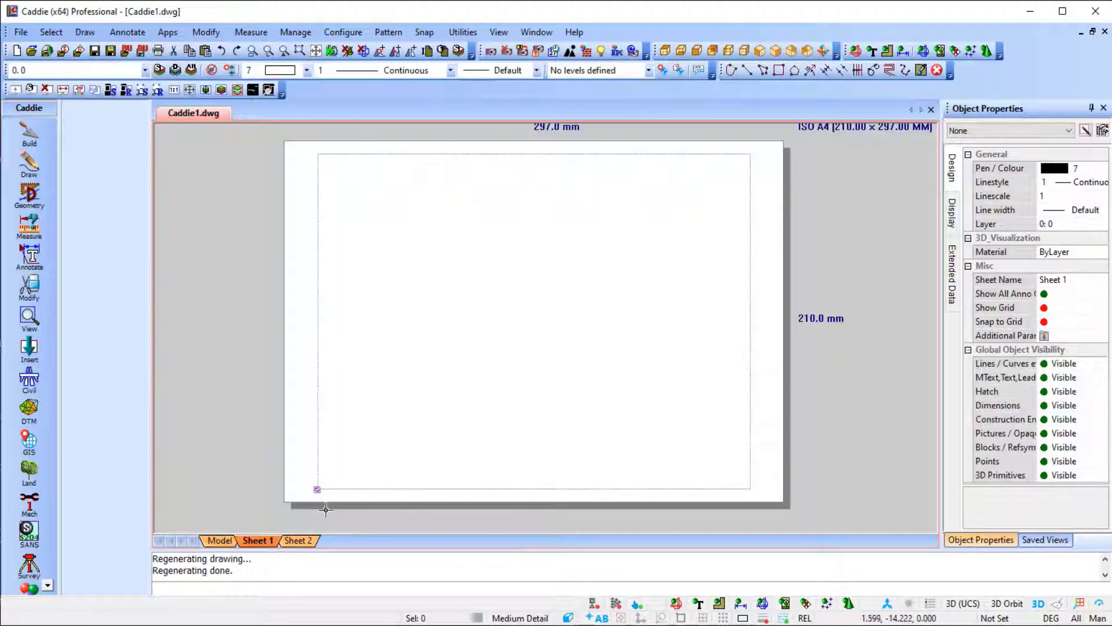
pyautogui.scroll(-1, 324, 458)
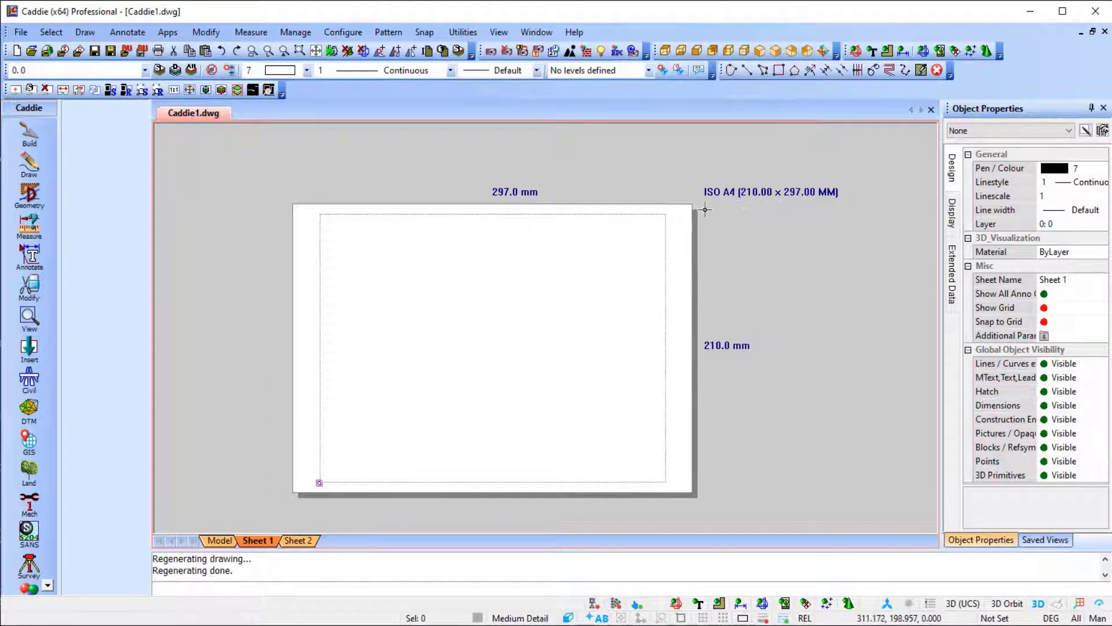
pyautogui.rightClick(259, 535)
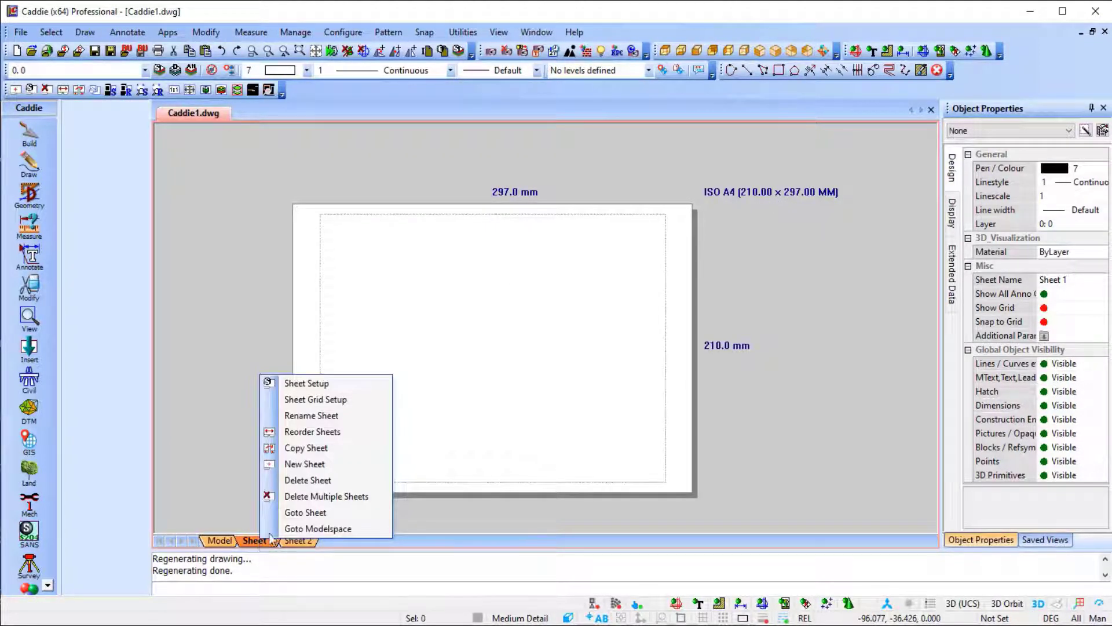
pyautogui.click(335, 384)
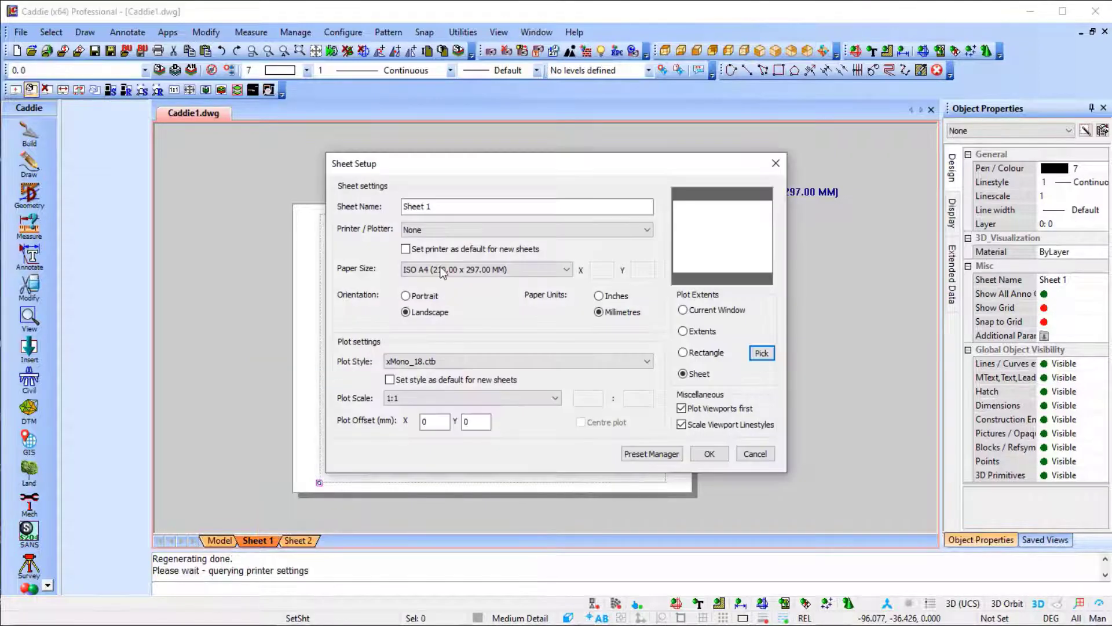
pyautogui.click(436, 228)
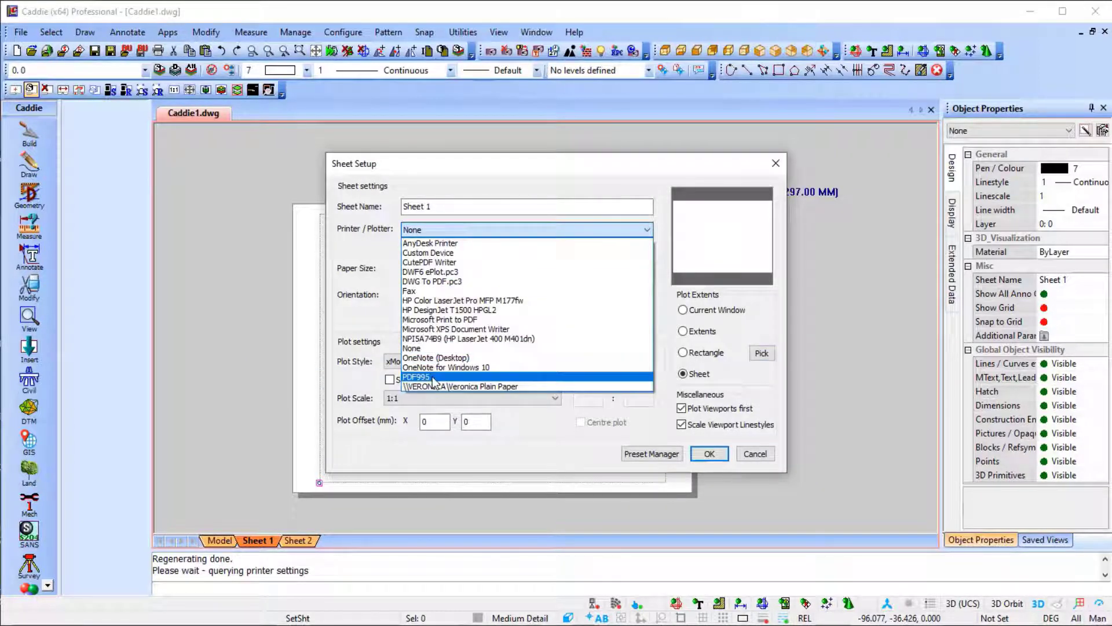
pyautogui.click(436, 358)
pyautogui.click(437, 270)
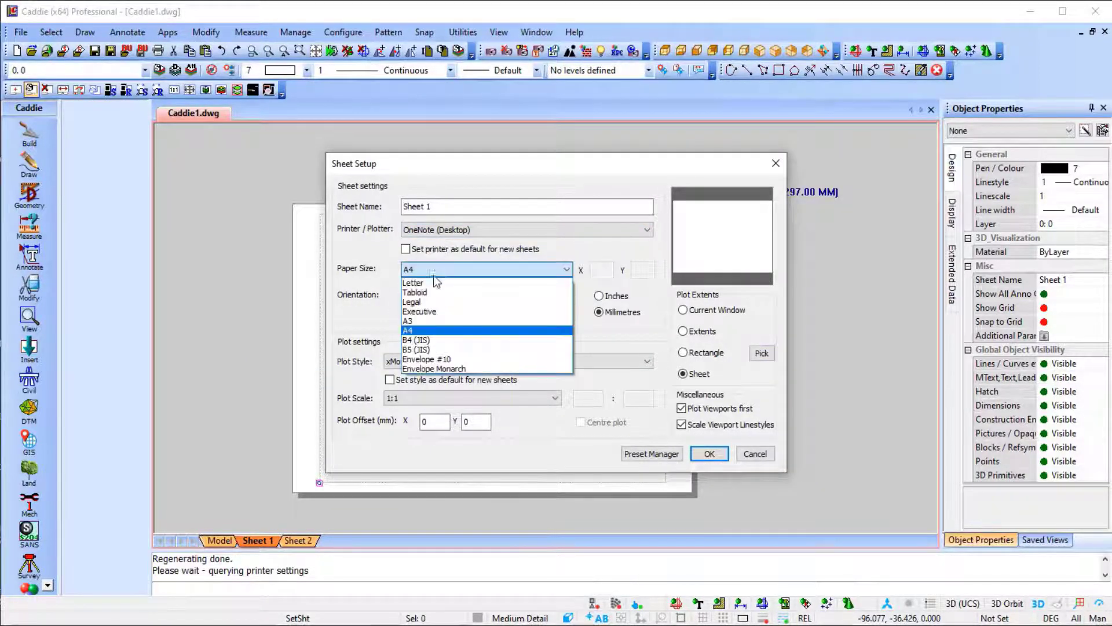
pyautogui.click(437, 327)
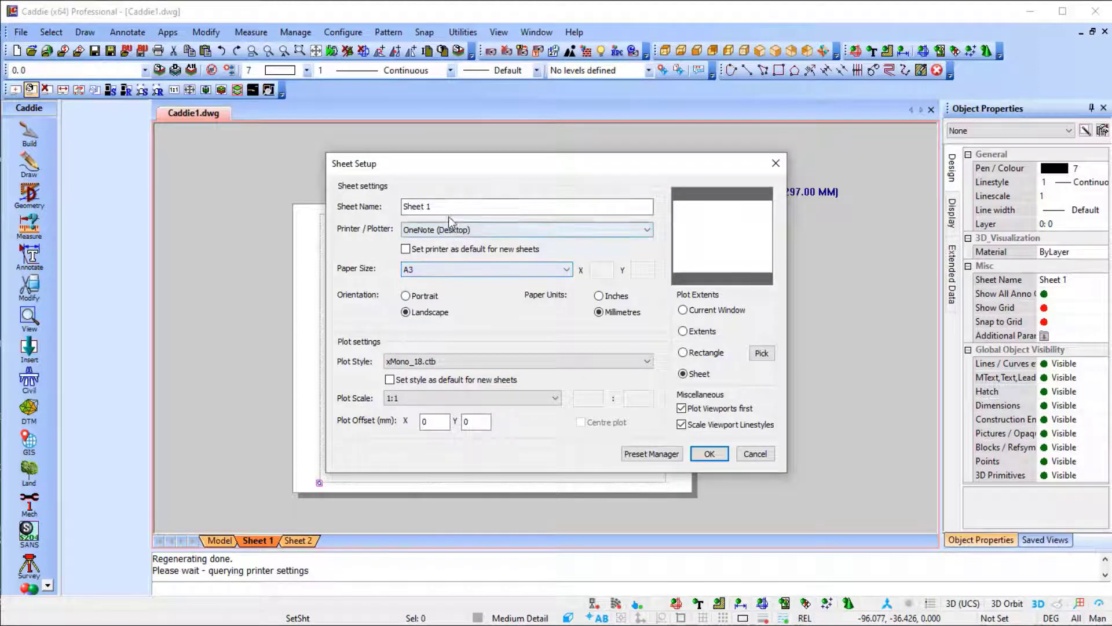
# Change the sheet name from Sheet 1 to A3.
pyautogui.moveTo(443, 207); pyautogui.dragTo(335, 207)
pyautogui.press('capslock')
pyautogui.write('A3')
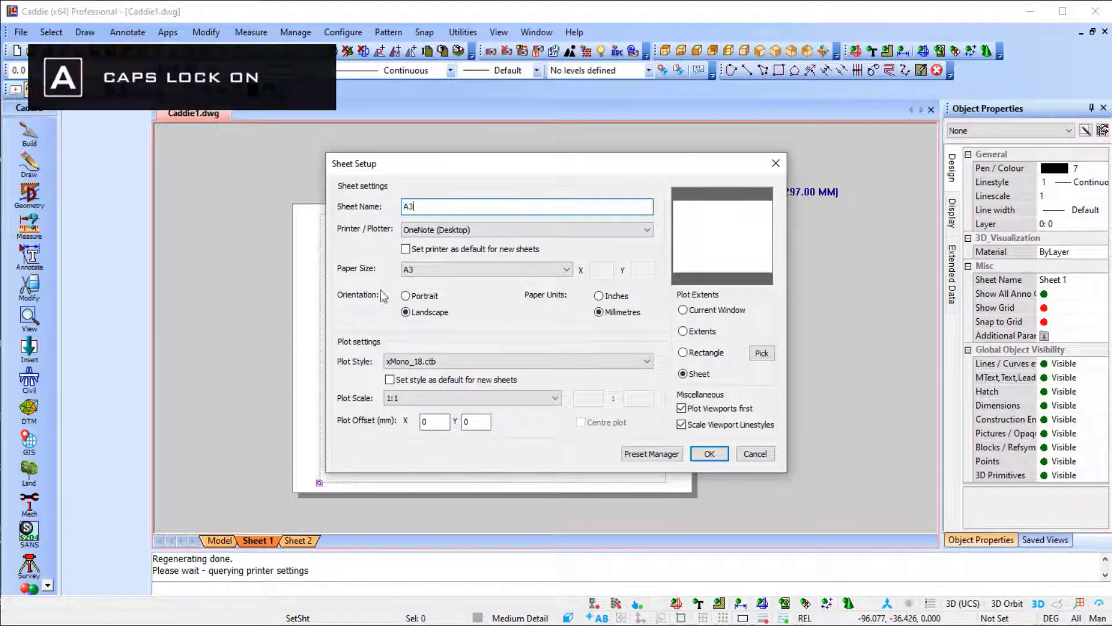
# Keep xMono_18.ctb as the plot style and apply the A3 sheet setup.
pyautogui.click(474, 362)
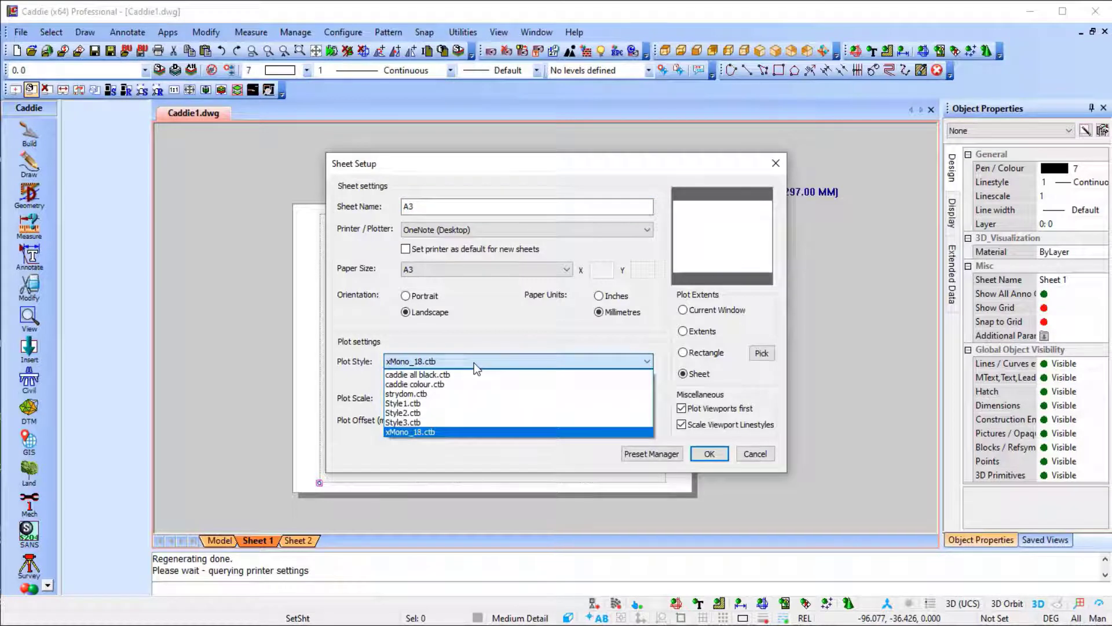
pyautogui.click(474, 363)
pyautogui.click(704, 452)
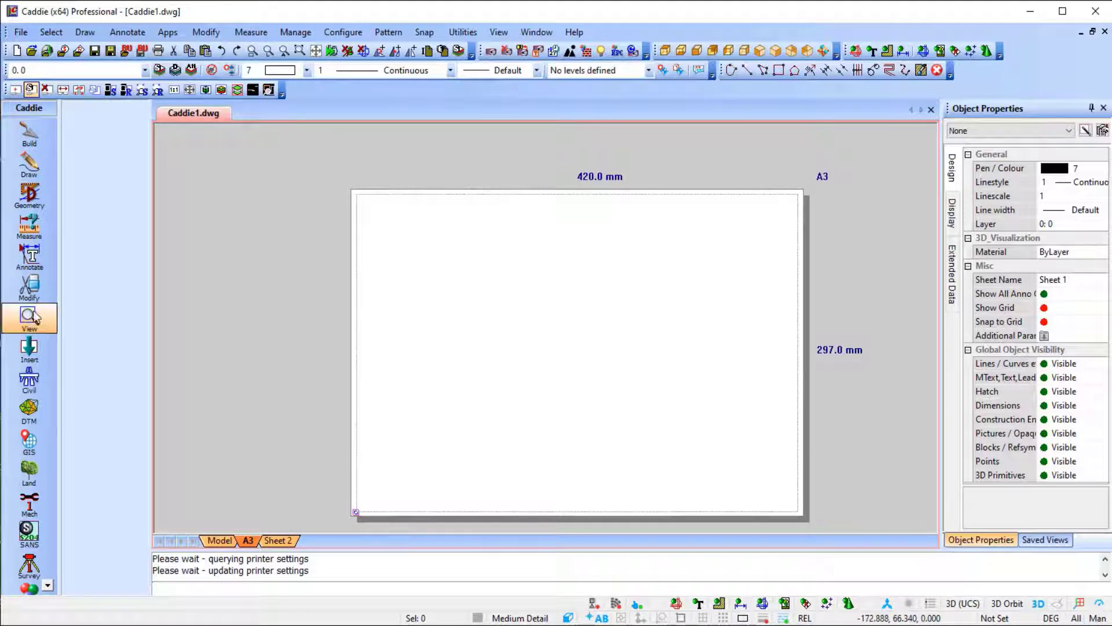
# Insert the A3 PDF CADDIE title sheet into the A3 sheet and return to model space.
pyautogui.click(29, 348)
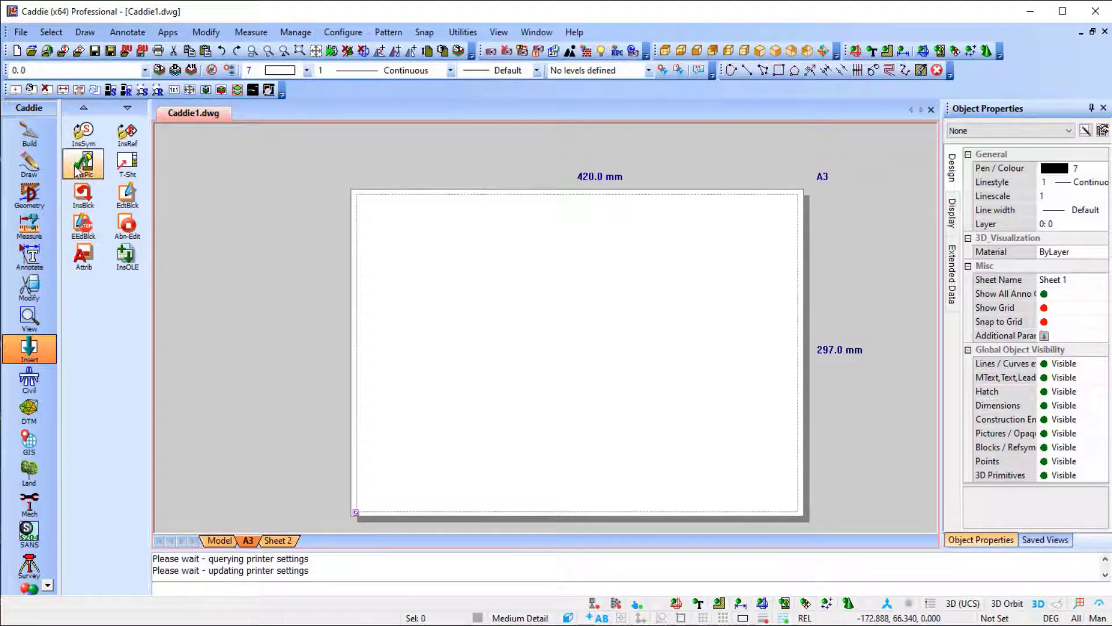
pyautogui.click(127, 163)
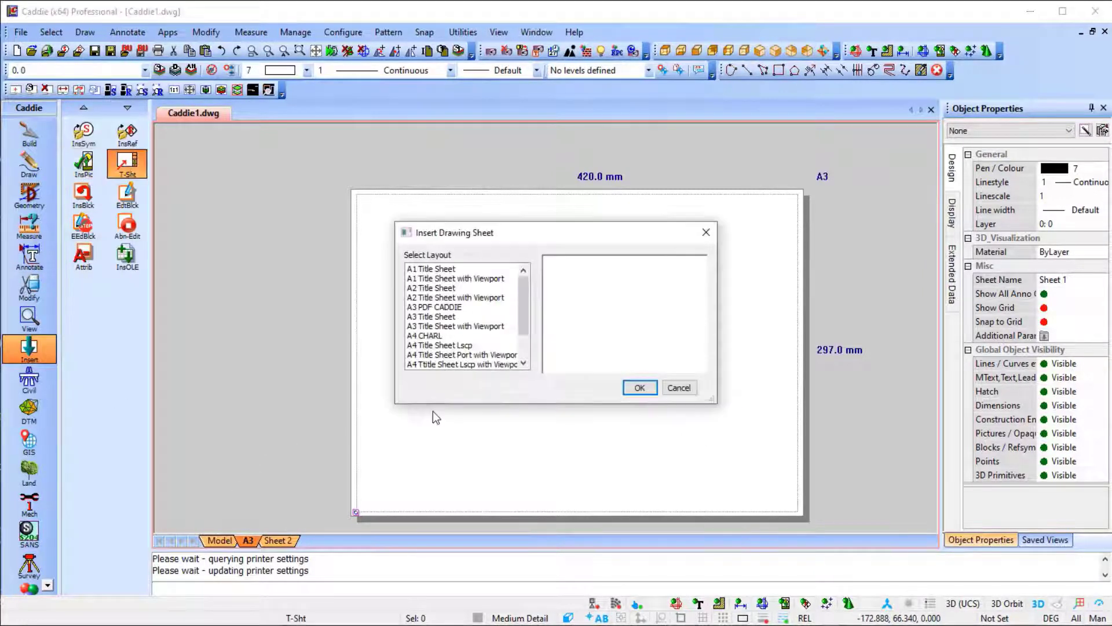
pyautogui.click(440, 317)
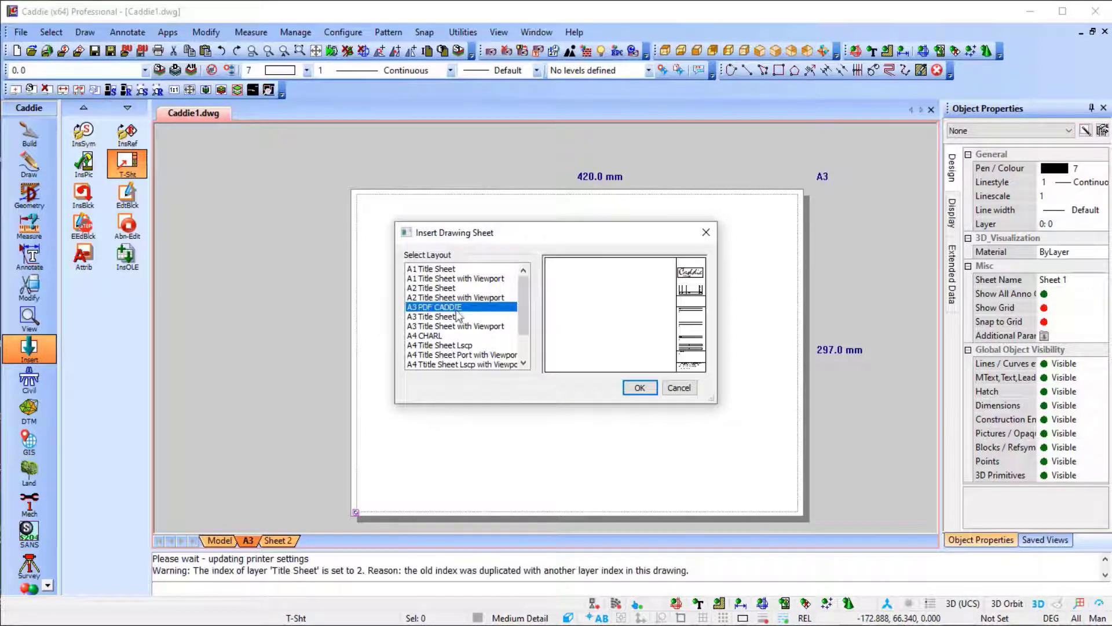
pyautogui.click(638, 389)
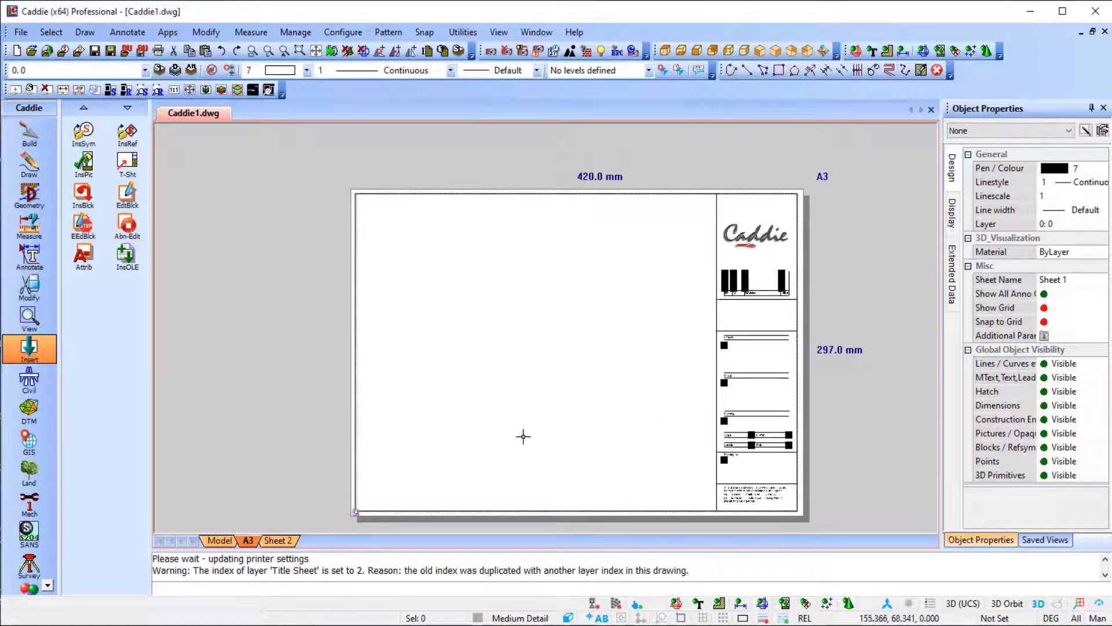
pyautogui.click(218, 541)
pyautogui.click(448, 221)
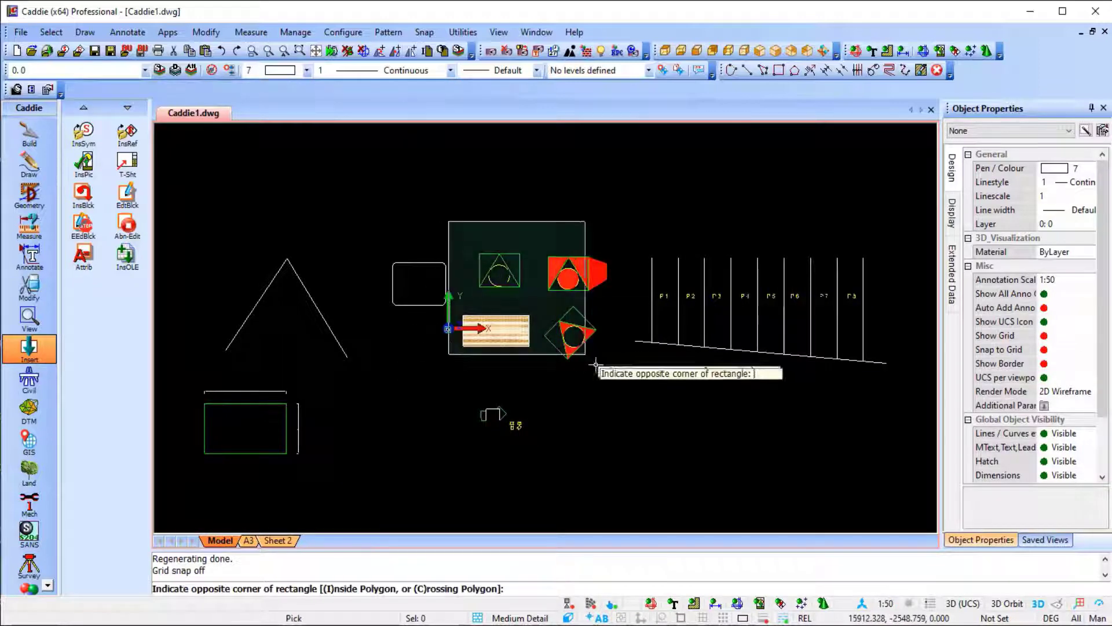
pyautogui.click(597, 366)
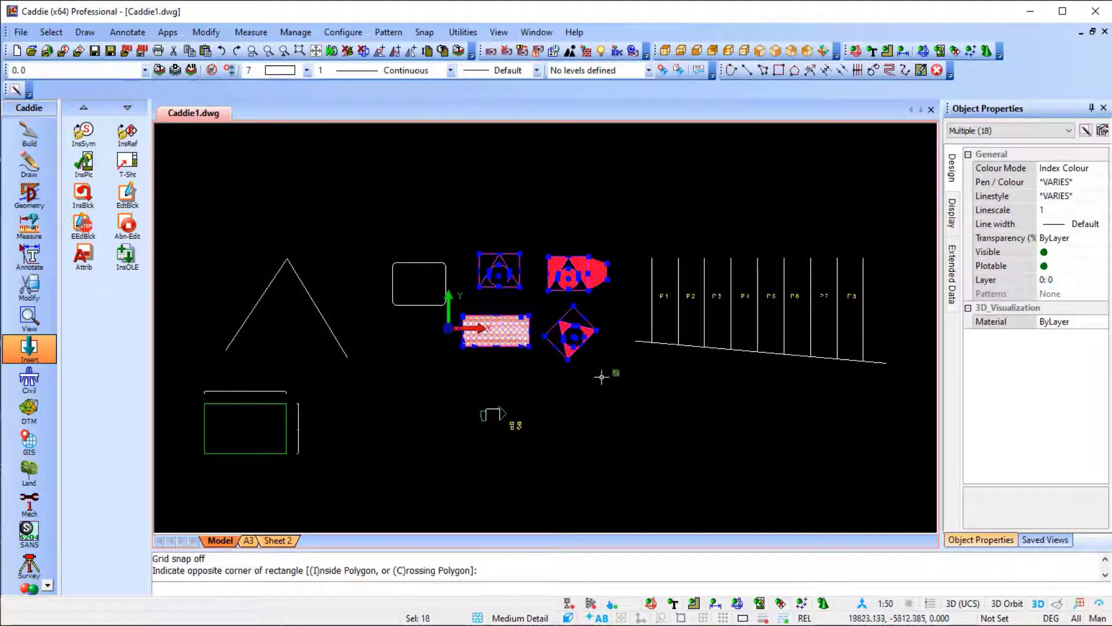
pyautogui.press('Escape')
pyautogui.scroll(-2, 249, 199)
pyautogui.click(210, 198)
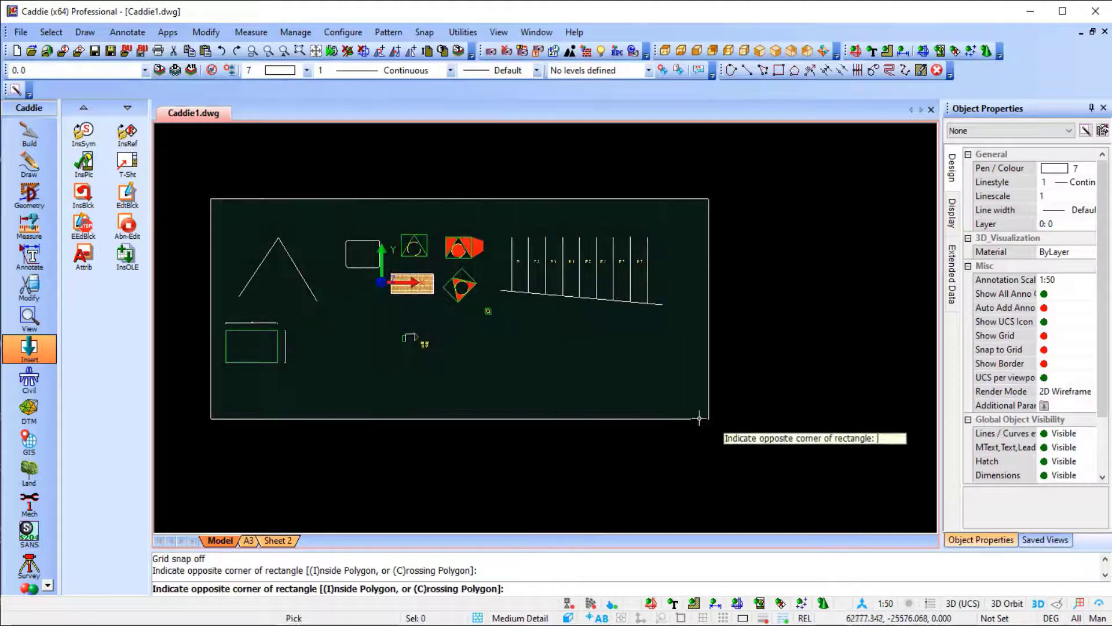
pyautogui.press('Escape')
pyautogui.scroll(5, 394, 249)
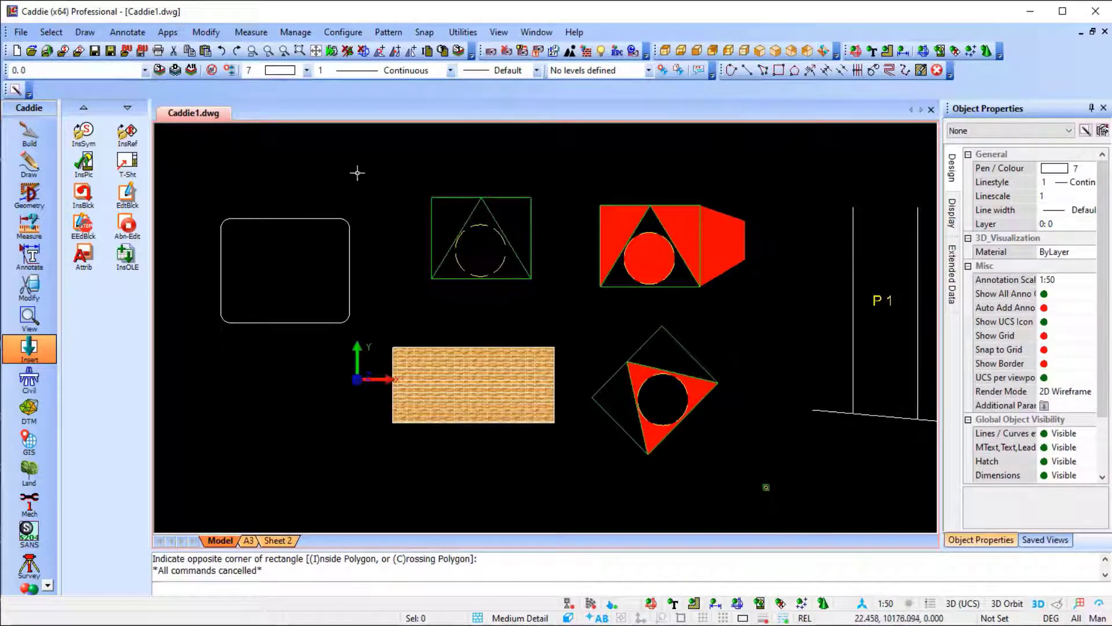
# Create a rectangular viewport around the square, filled, hatched and rotated figures beside the rounded rectangle, and assign it to sheet A3.
pyautogui.click(357, 172)
pyautogui.click(759, 484)
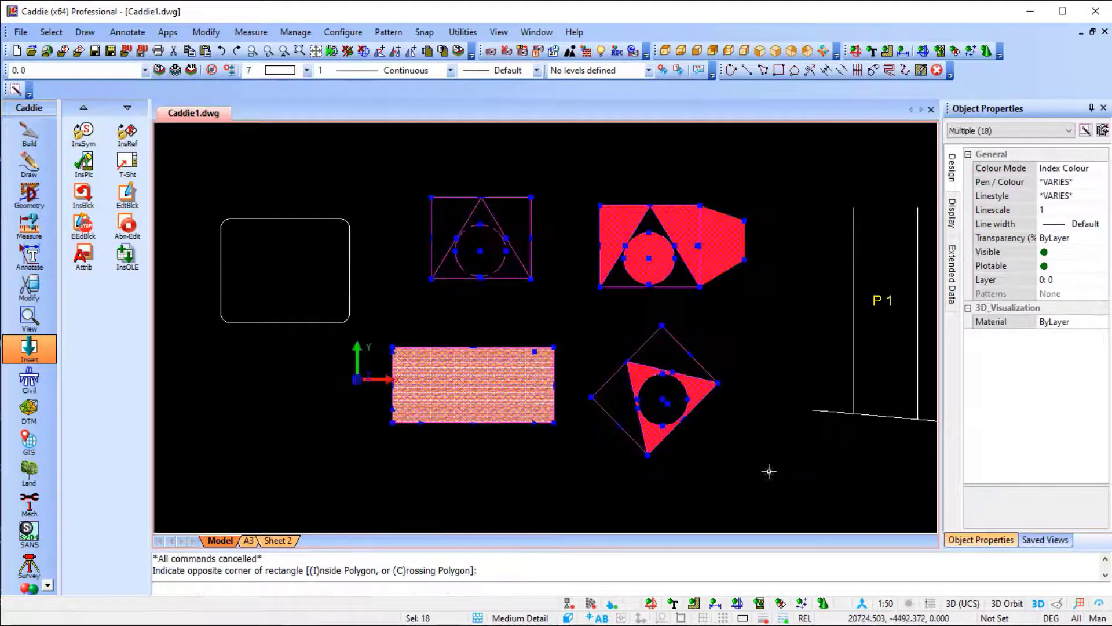
pyautogui.rightClick(649, 324)
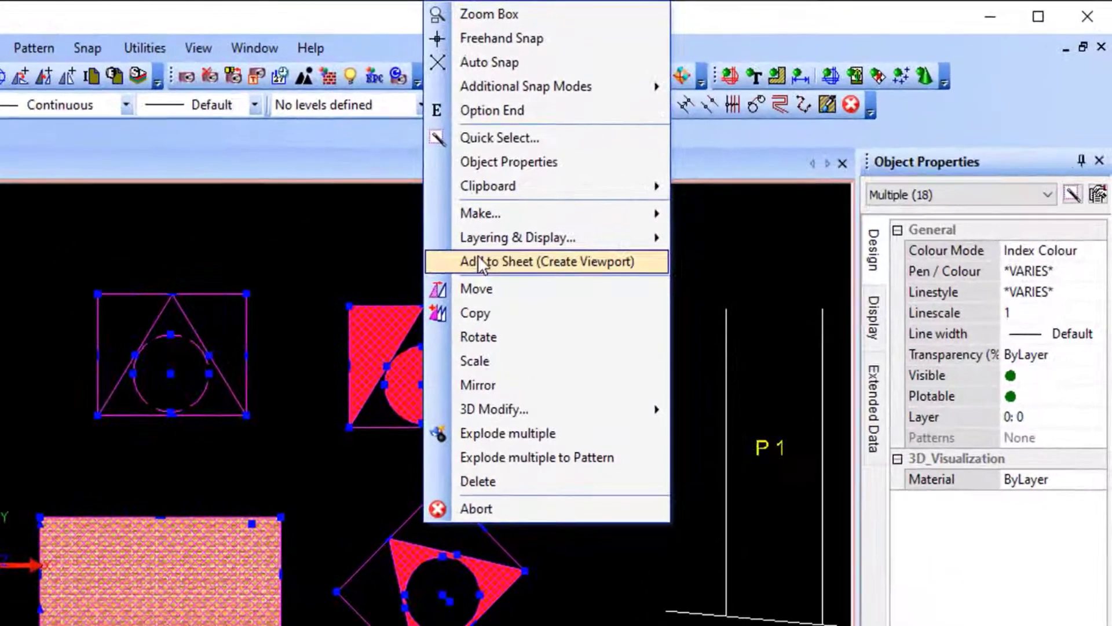
pyautogui.click(681, 173)
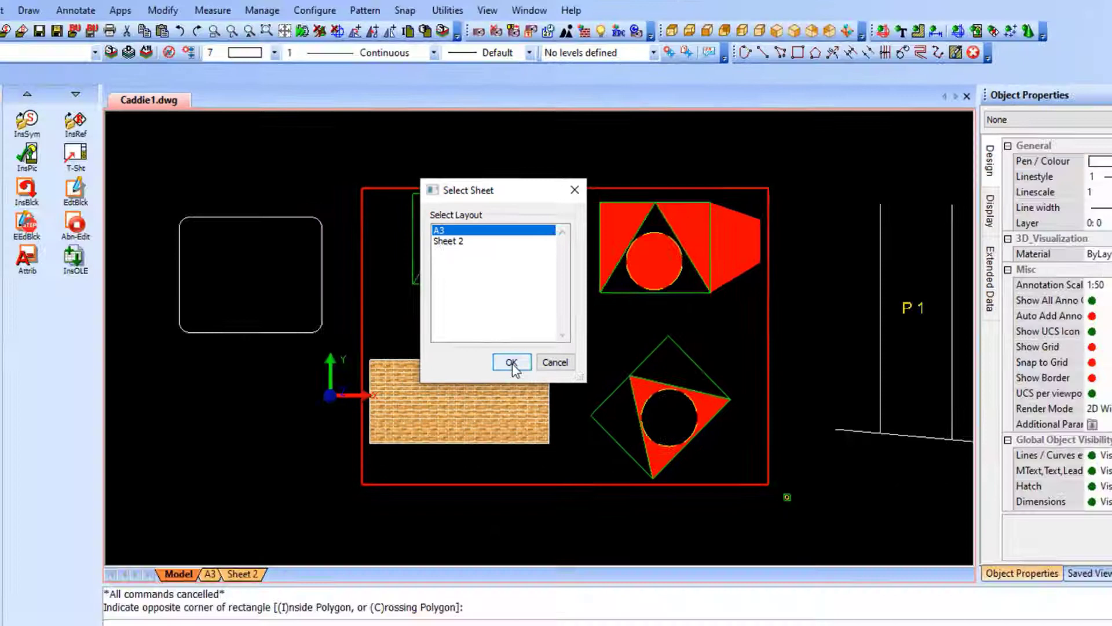
pyautogui.click(480, 407)
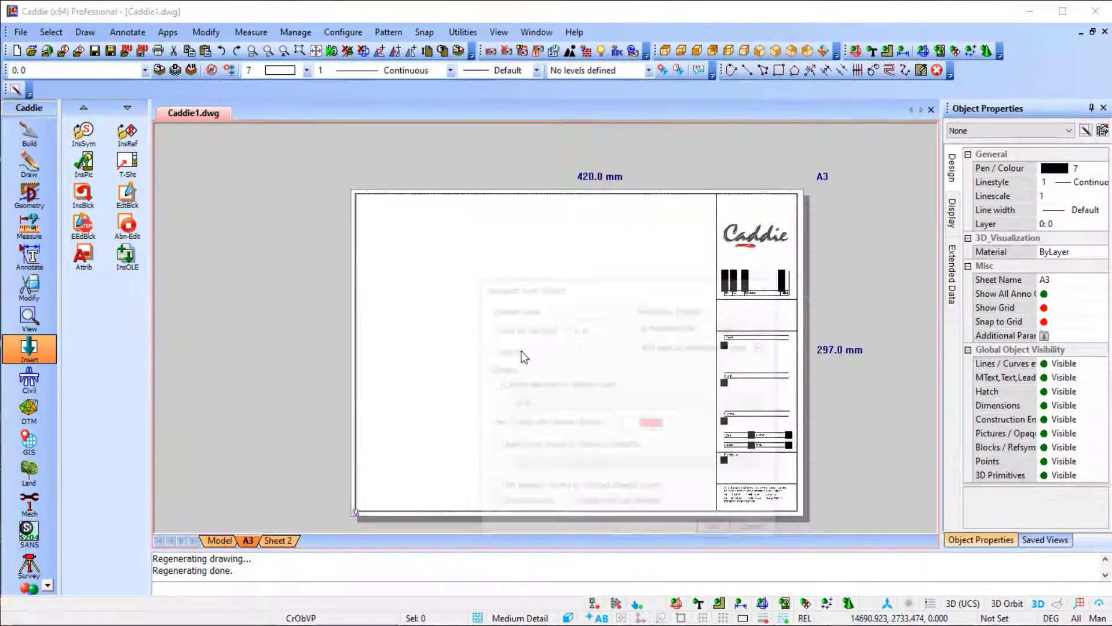
# Set the viewport scale to 1:100 and place the viewport in the upper-left area of the A3 drawing frame.
pyautogui.click(611, 328)
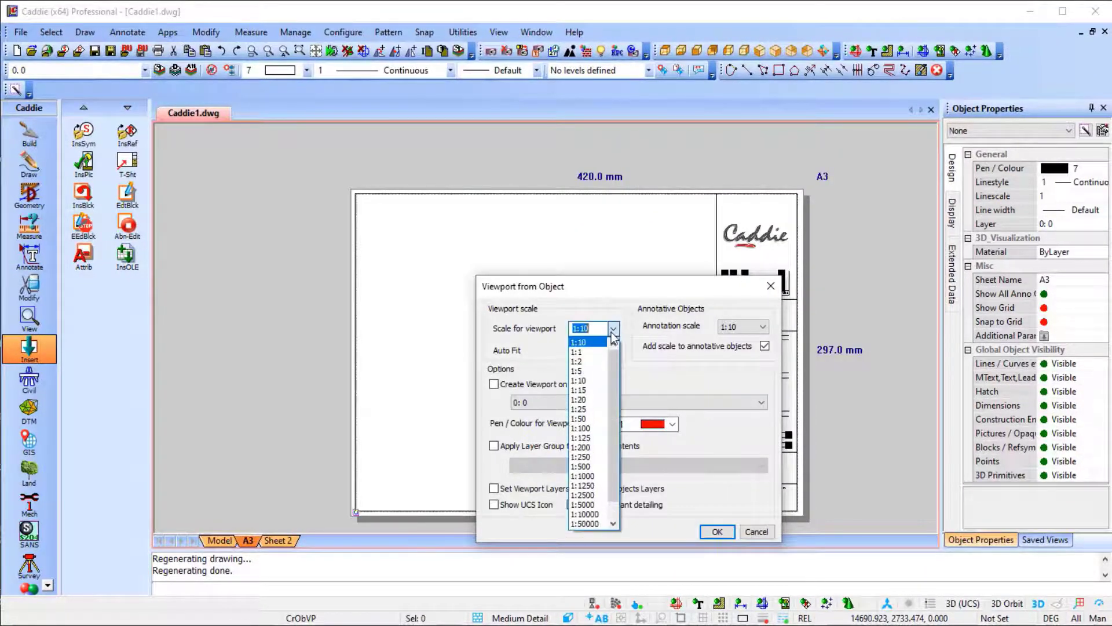
pyautogui.click(599, 448)
pyautogui.click(717, 532)
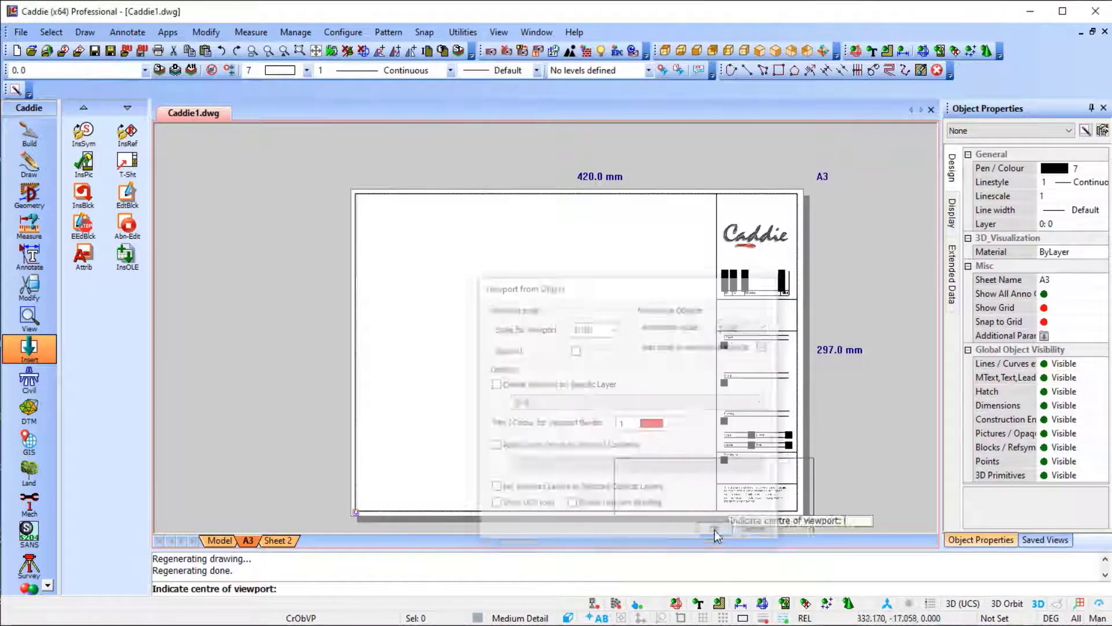
pyautogui.click(467, 272)
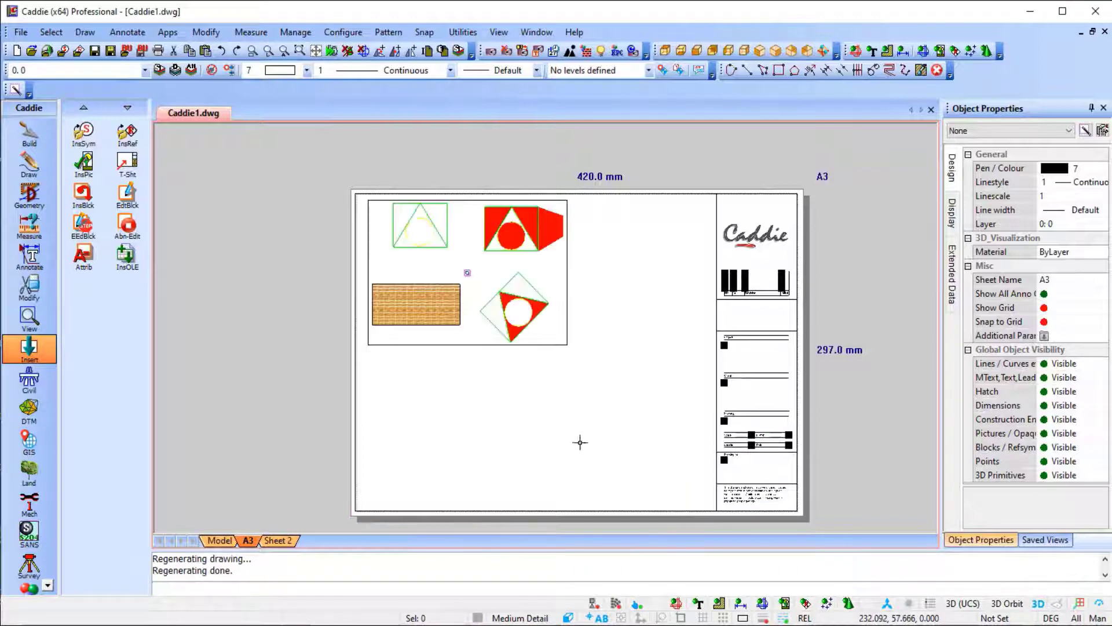
# In model space, define a circular object viewport centred on the middle of the P1 to P8 panels, reaching out to P7.
pyautogui.click(219, 539)
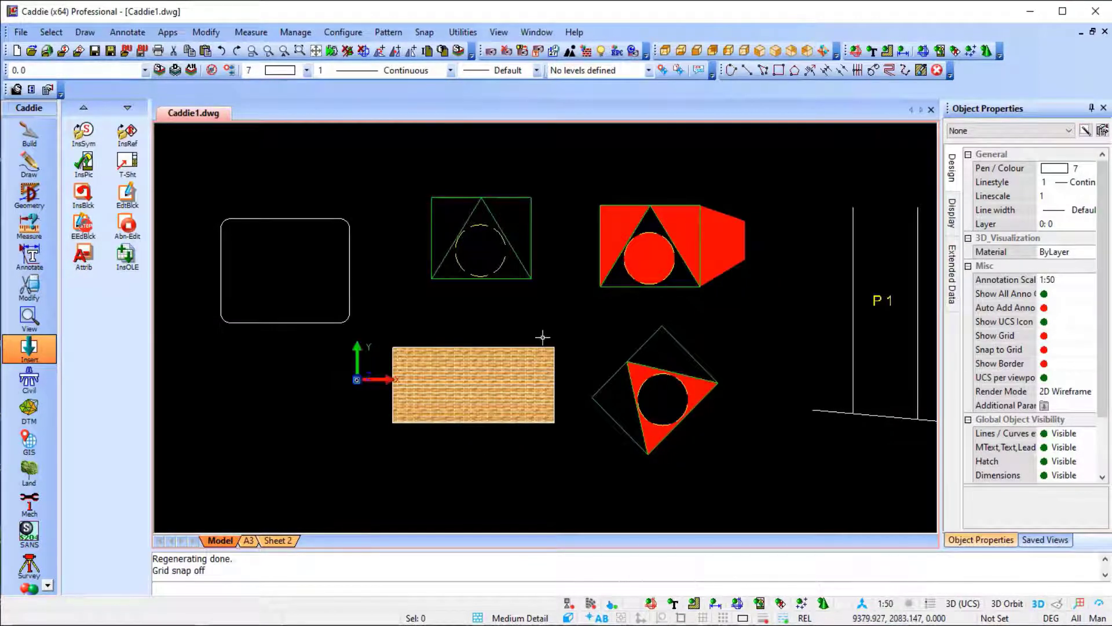
pyautogui.scroll(-3, 530, 338)
pyautogui.moveTo(477, 345)
pyautogui.mouseDown(button='middle')
pyautogui.moveTo(602, 250)
pyautogui.moveTo(226, 289)
pyautogui.mouseUp(button='middle')
pyautogui.scroll(2, 628, 264)
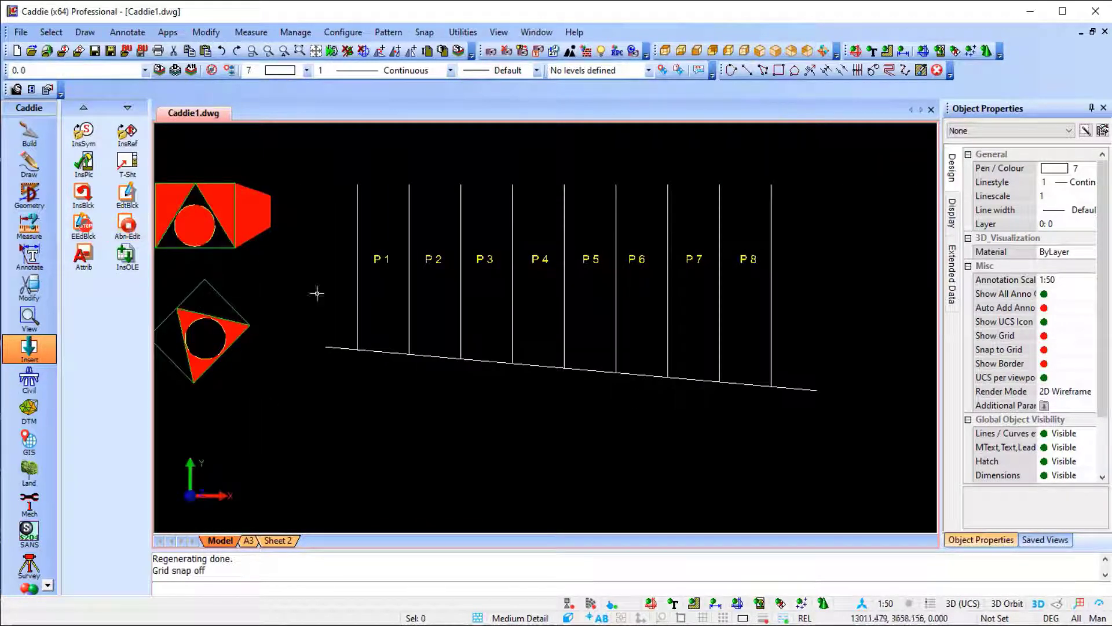
pyautogui.click(30, 320)
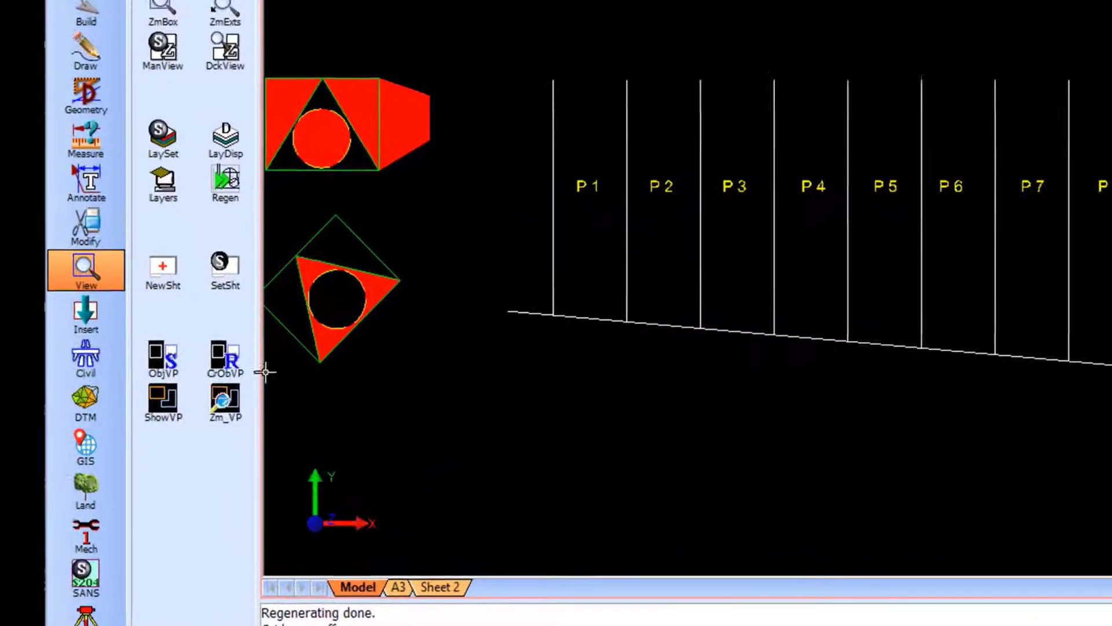
pyautogui.click(106, 374)
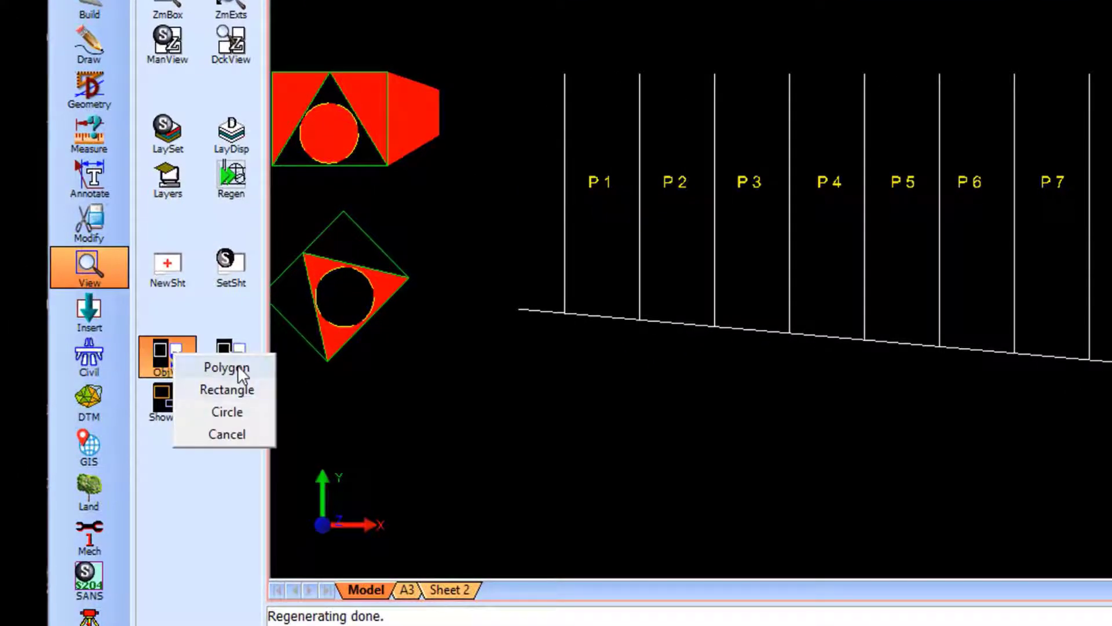
pyautogui.click(228, 412)
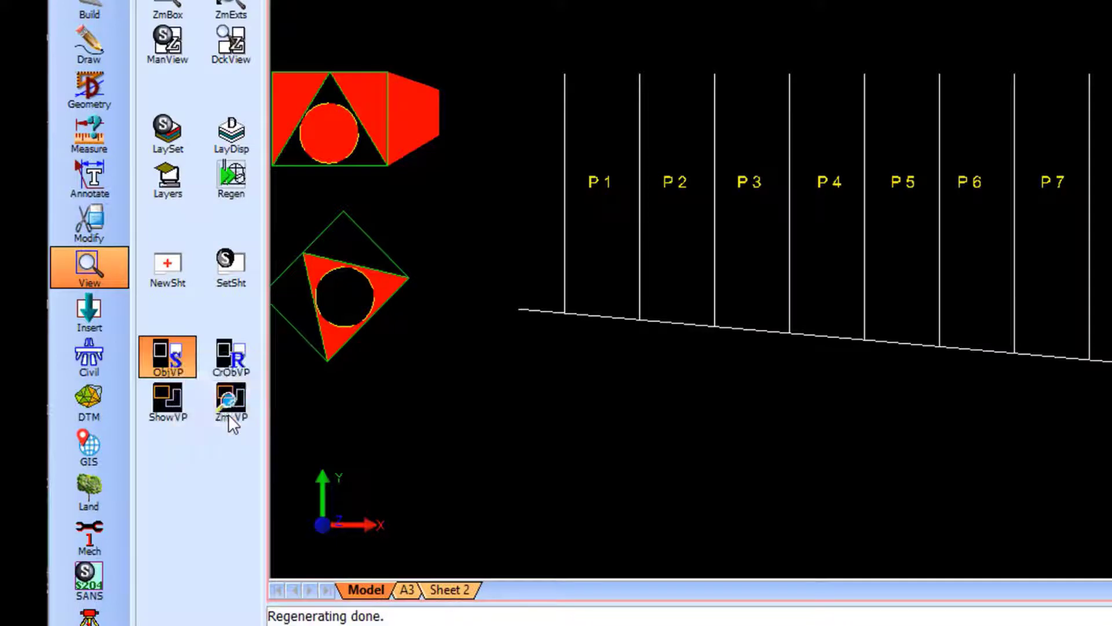
pyautogui.click(860, 217)
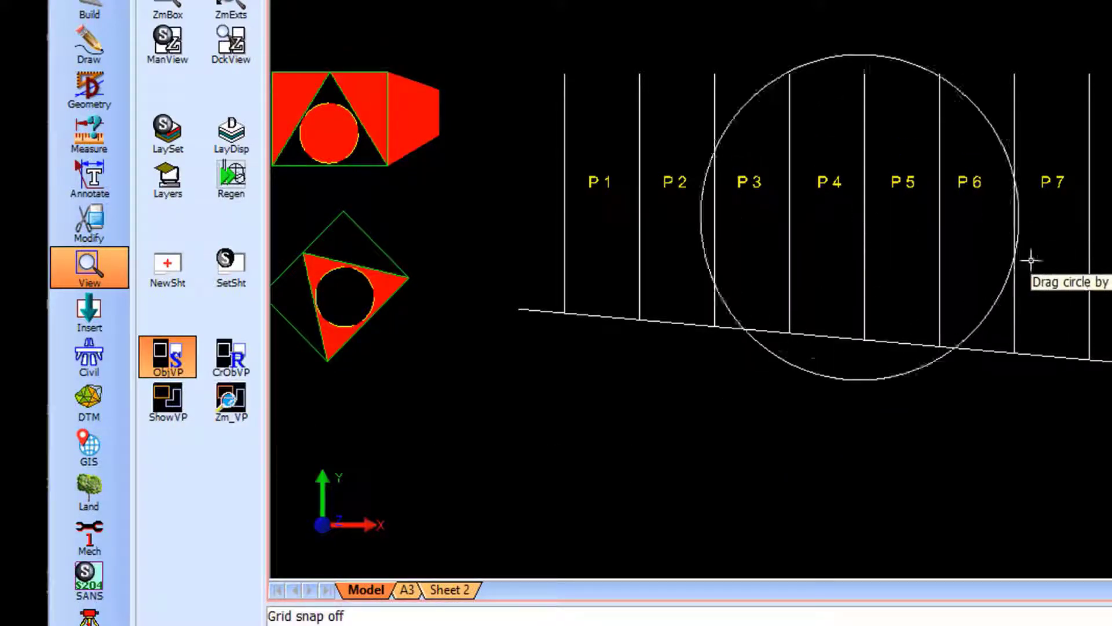
pyautogui.click(1050, 254)
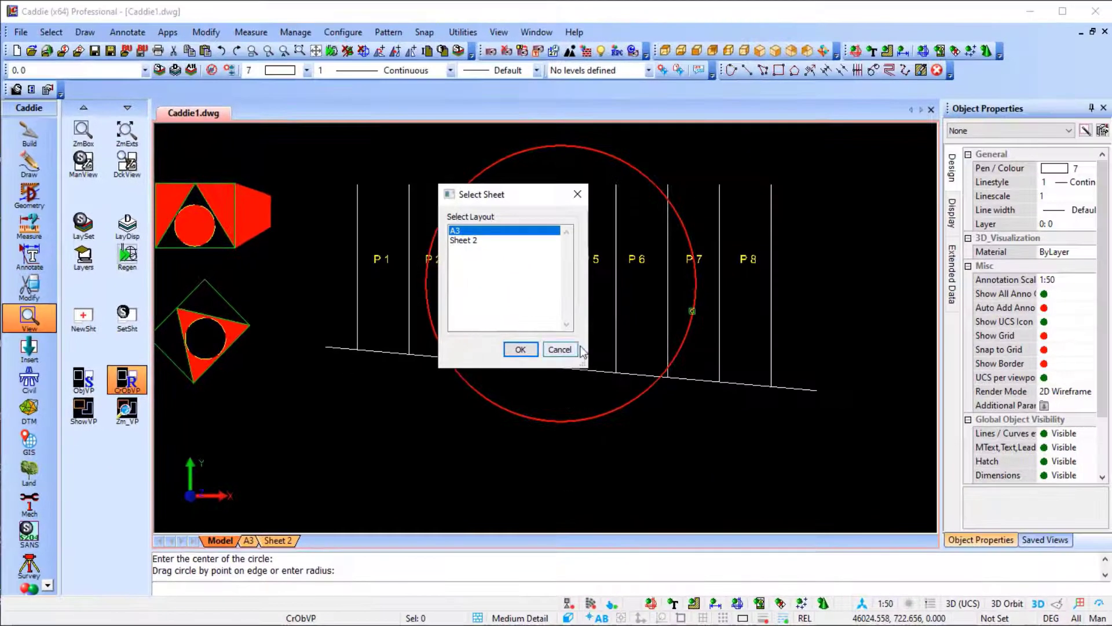
# Place the circular viewport on sheet A3 at 1:100, in the lower part of the frame beside the title block.
pyautogui.click(543, 347)
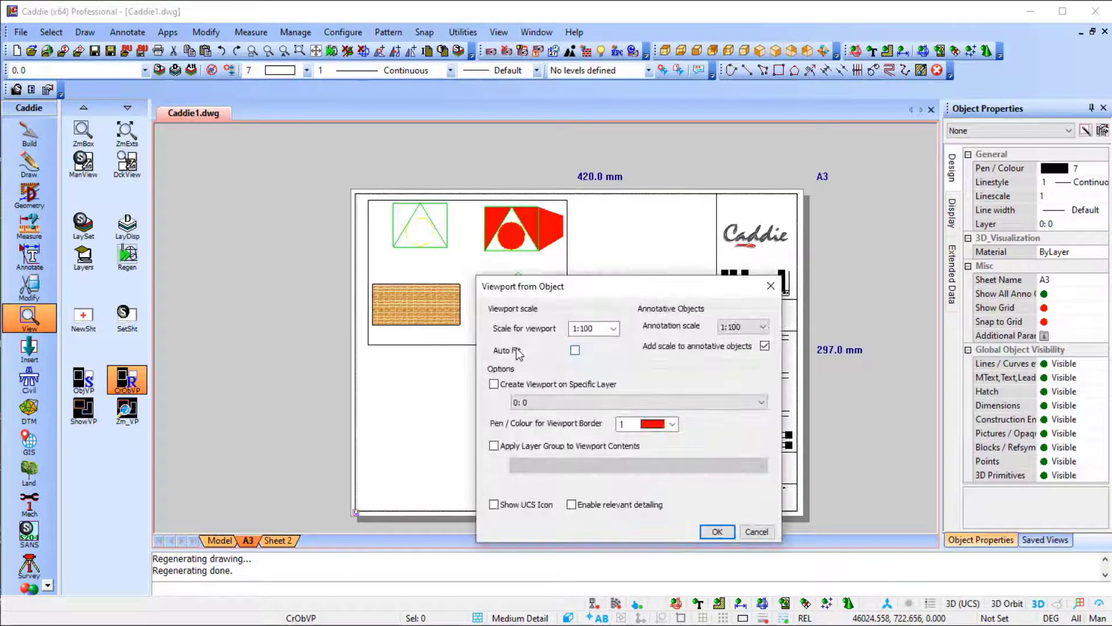
pyautogui.click(717, 531)
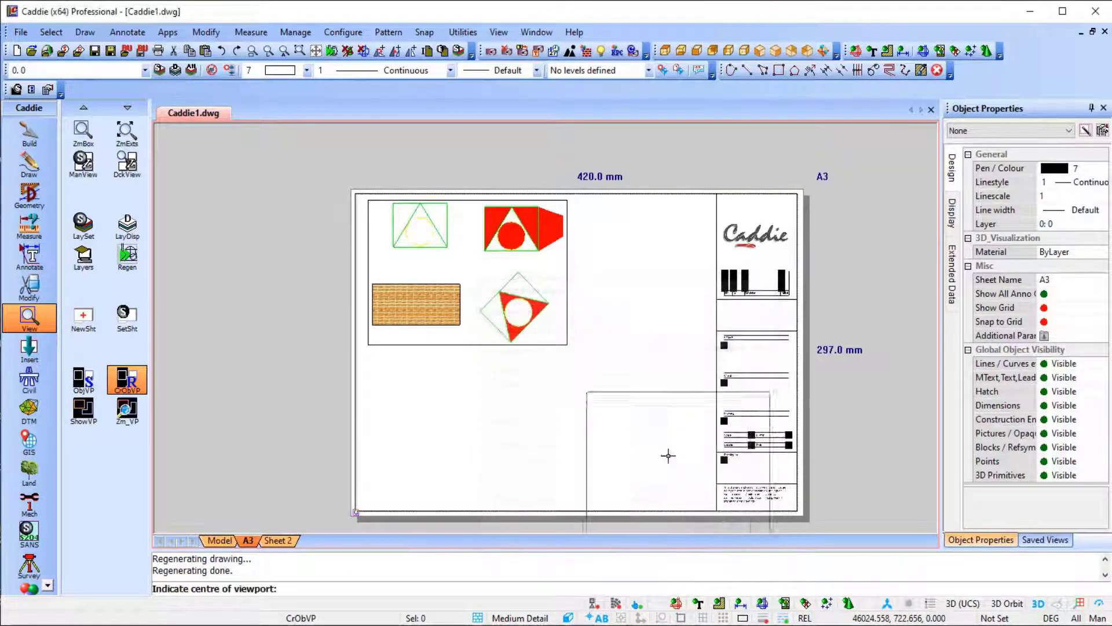
pyautogui.click(621, 425)
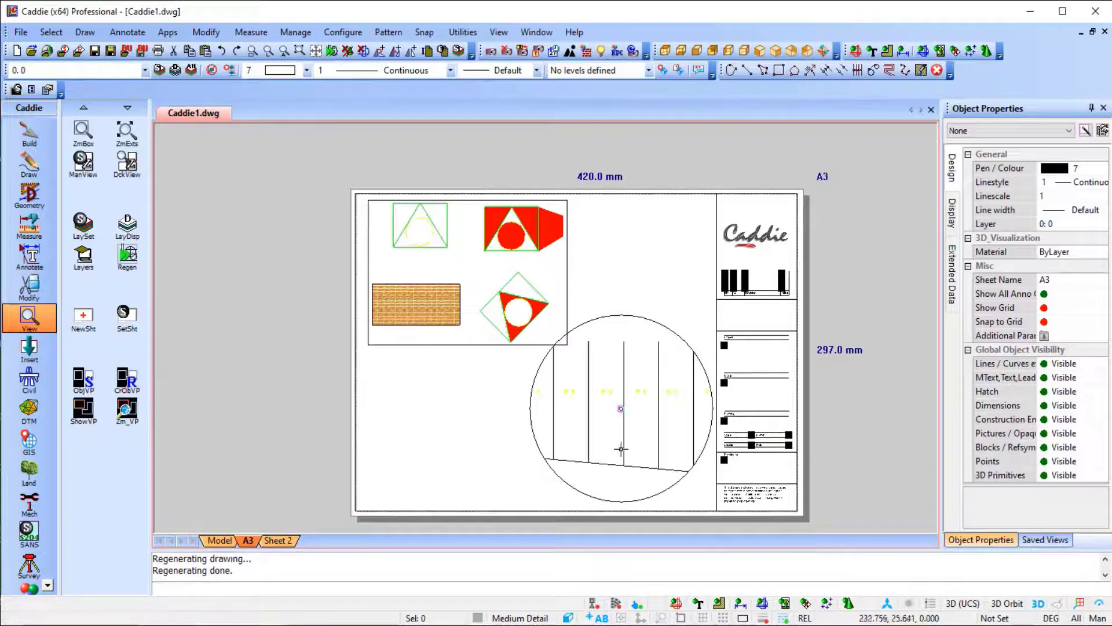
# Move the circular viewport slightly left and down, away from the title block.
pyautogui.click(618, 461)
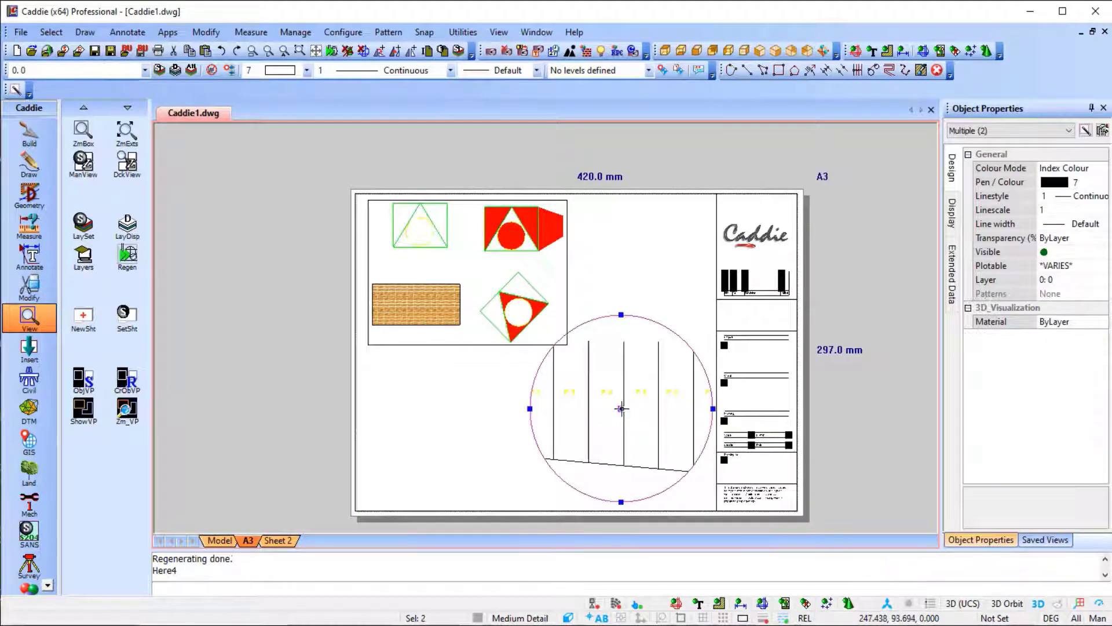
pyautogui.click(621, 408)
pyautogui.click(610, 414)
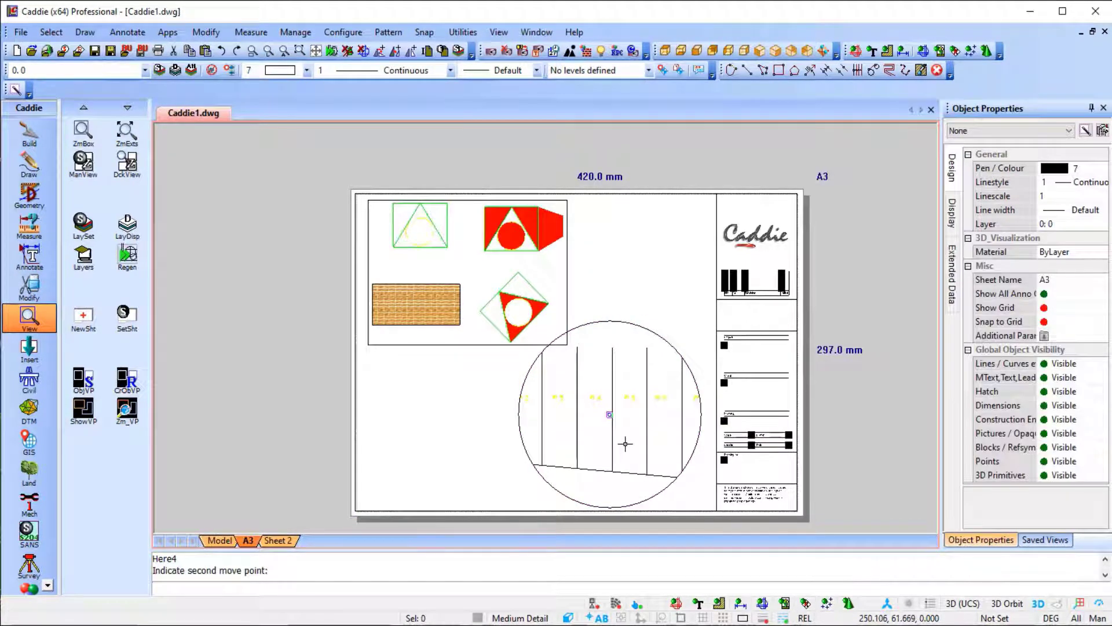
# Open the print settings for the A3 sheet and choose PDF995 as the printer.
pyautogui.click(21, 32)
pyautogui.click(85, 299)
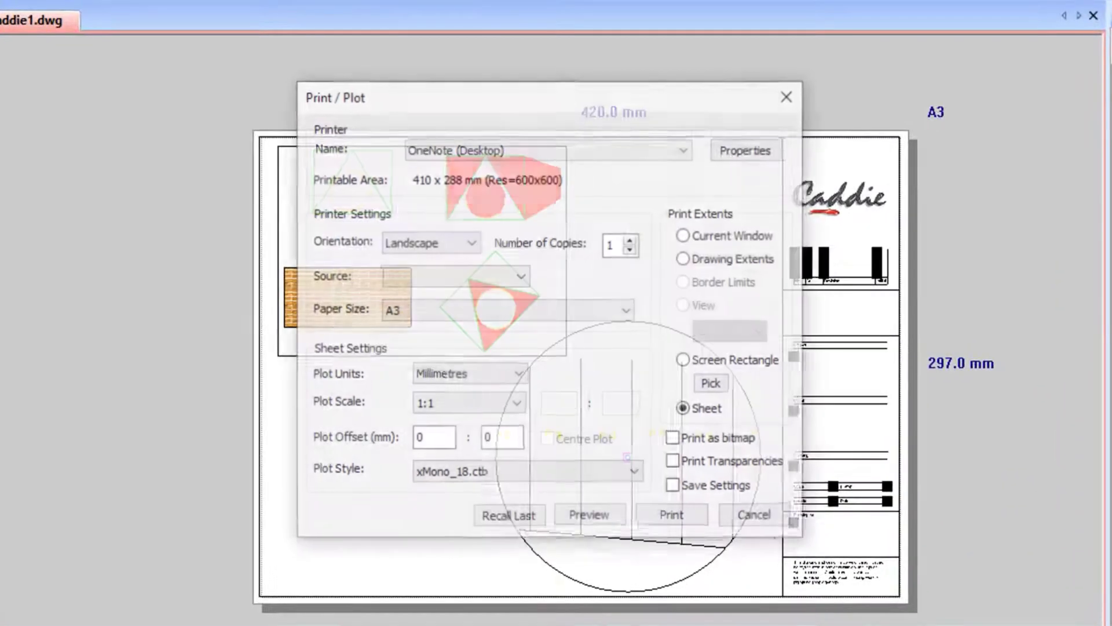
pyautogui.click(550, 149)
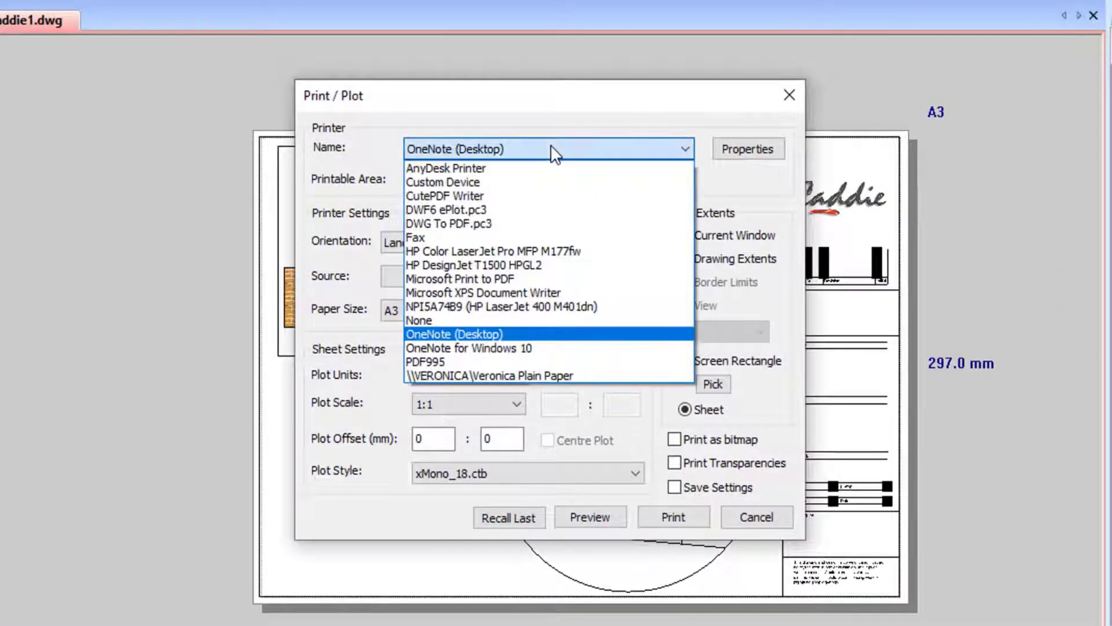
pyautogui.click(507, 360)
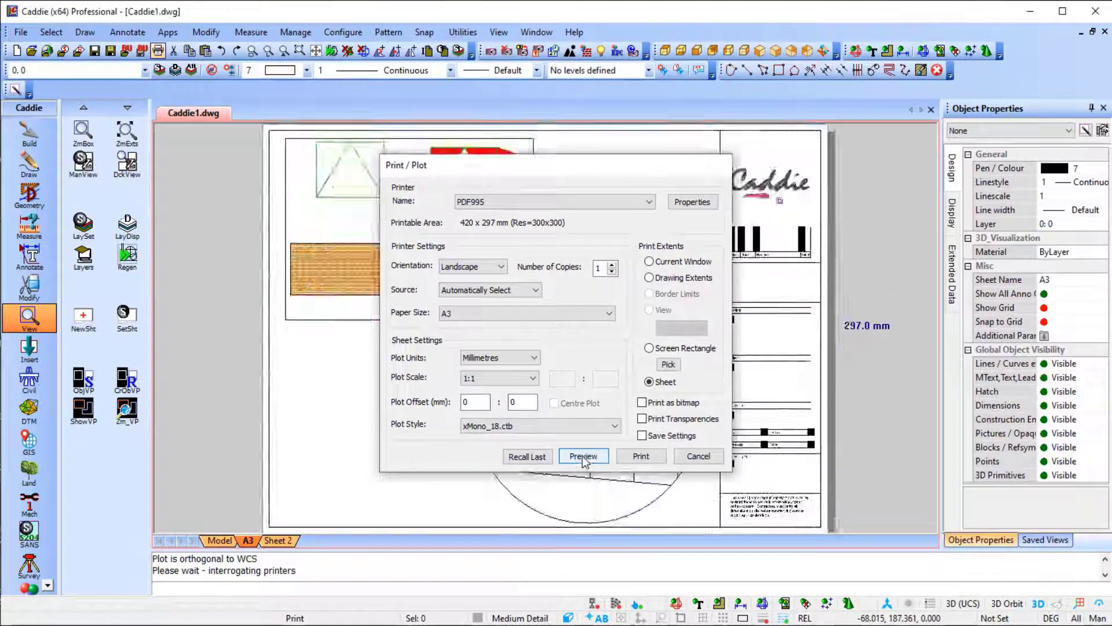
# Preview the plot and examine the hatched rectangle and the circular viewport at close range.
pyautogui.click(583, 457)
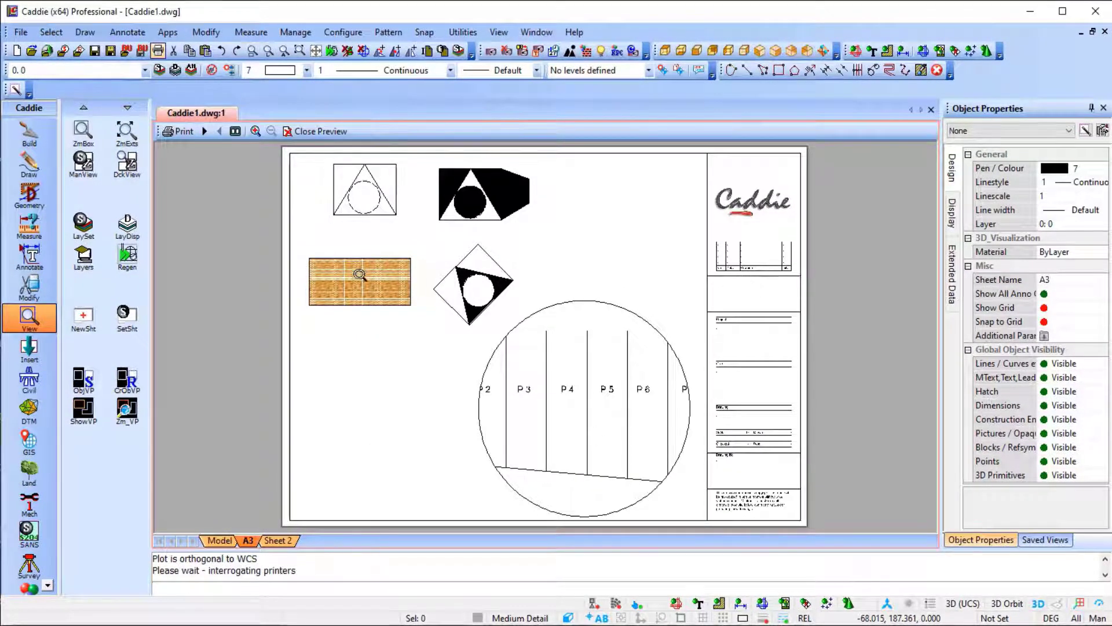
pyautogui.click(342, 282)
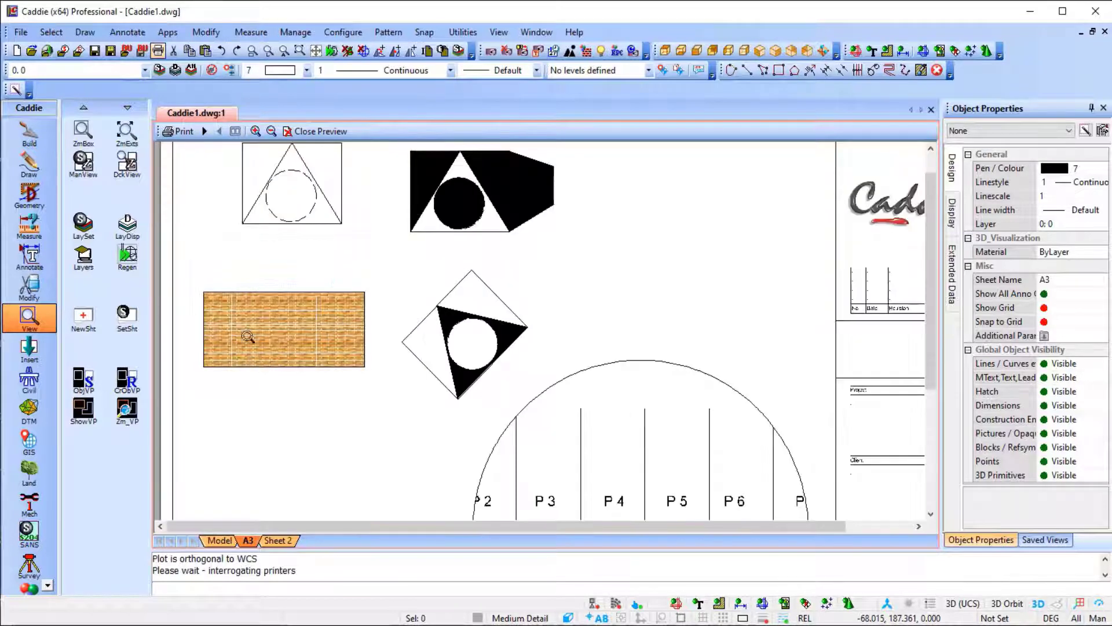
pyautogui.scroll(-3, 600, 330)
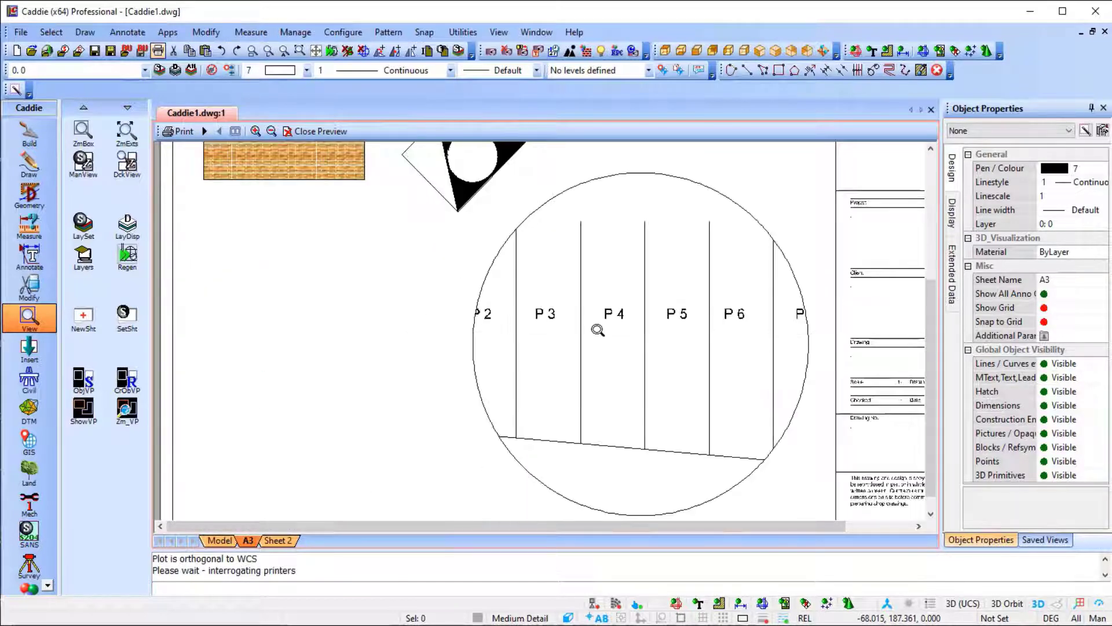
pyautogui.click(271, 131)
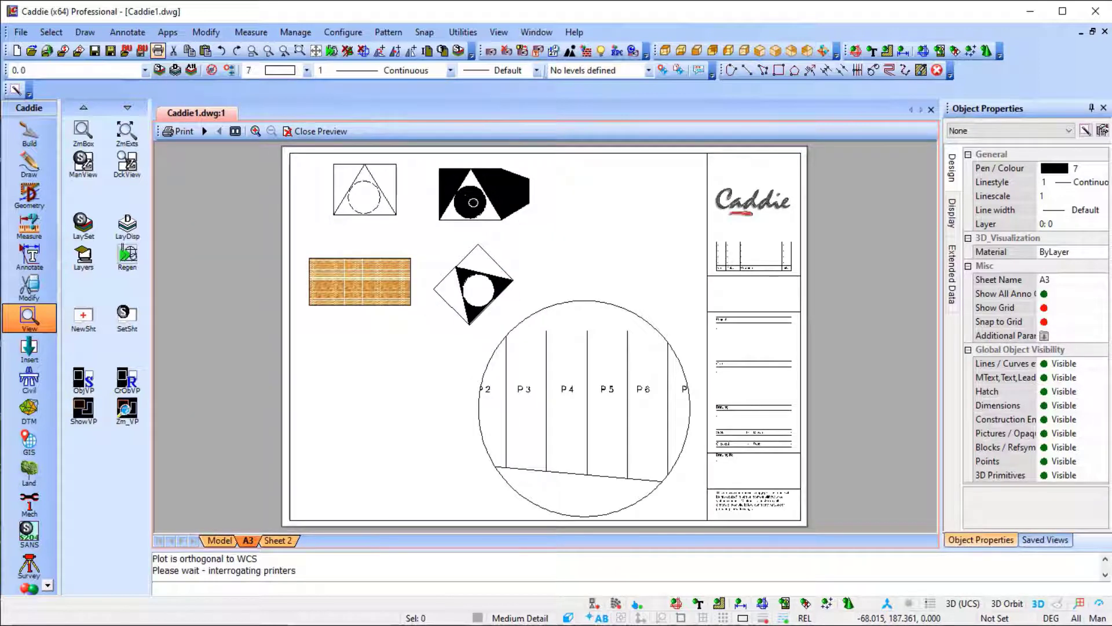
# Leave the plot preview, return to model space and set the polygon hatch beside the hatched square to RGB Colour mode.
pyautogui.press('Escape')
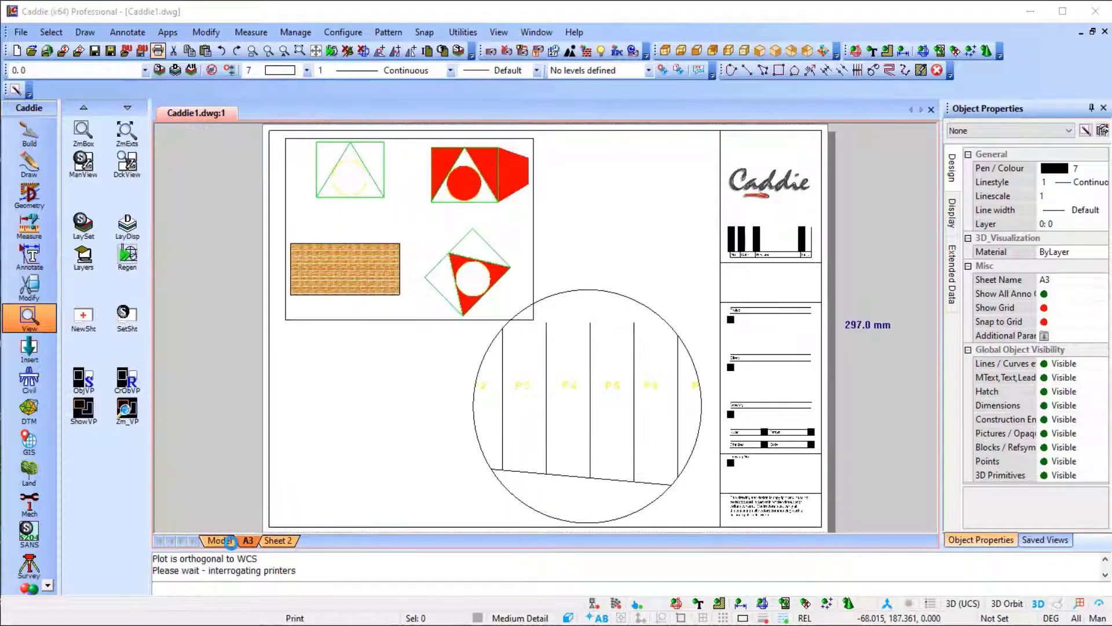
pyautogui.press('Escape')
pyautogui.click(220, 540)
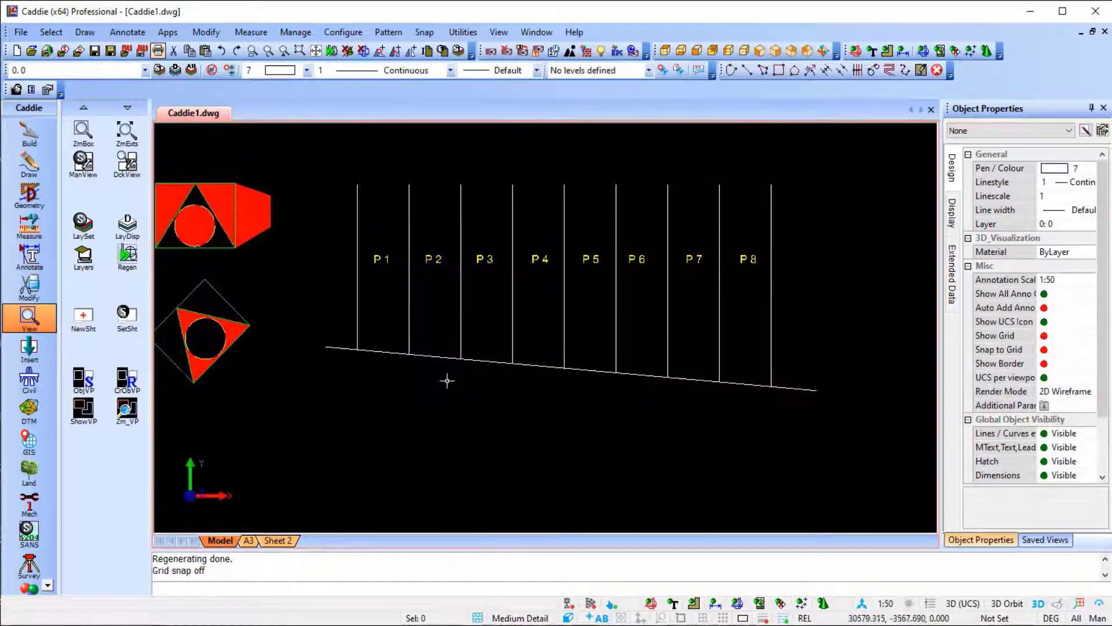
pyautogui.moveTo(588, 420); pyautogui.dragTo(656, 424, button='middle')
pyautogui.click(415, 289)
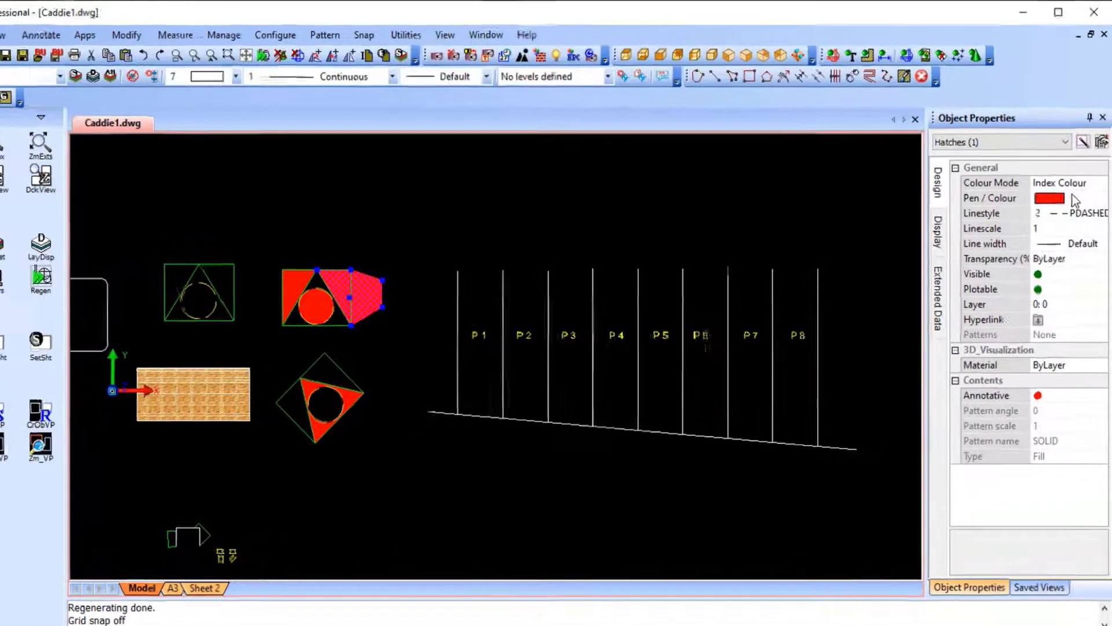
pyautogui.click(1072, 168)
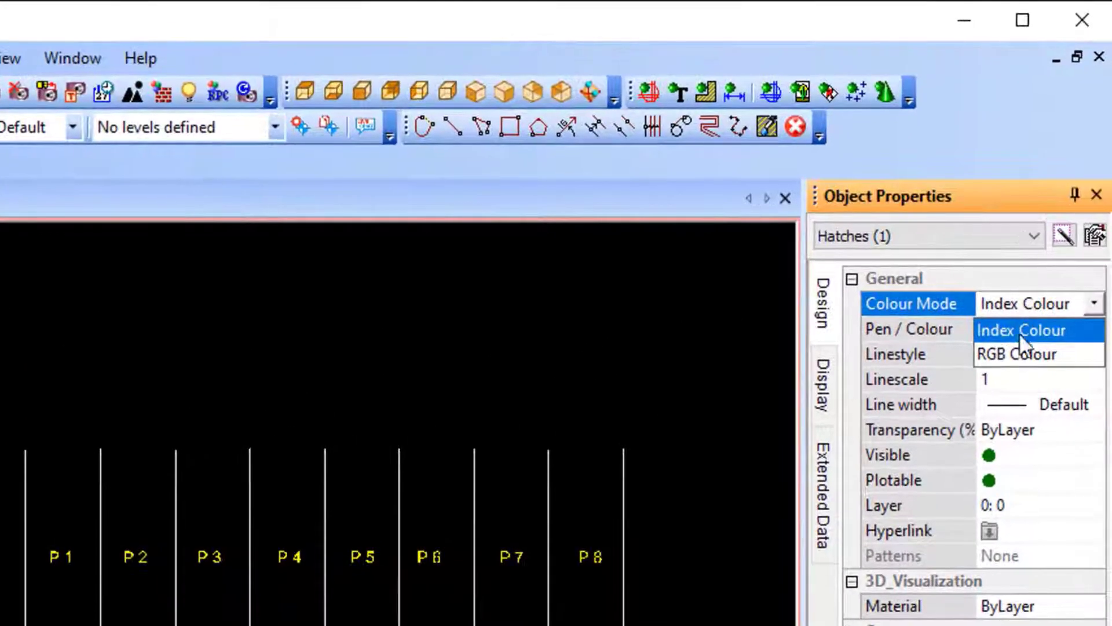
pyautogui.click(1000, 350)
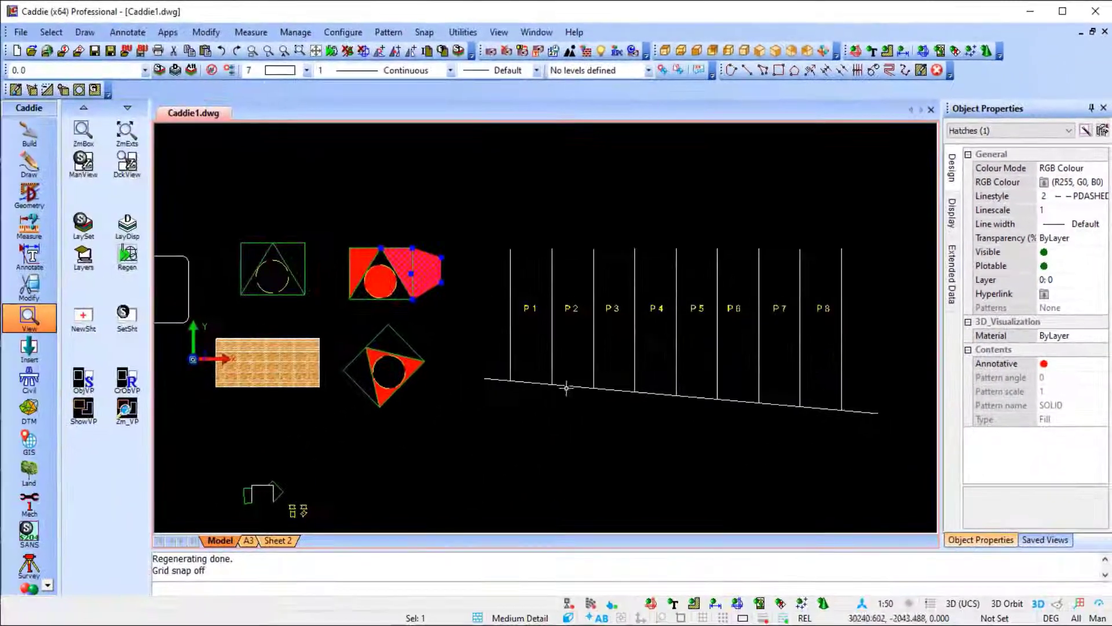
pyautogui.press('Escape')
# Change the colour mode of the circle, square and rotated triangle hatches to RGB Colour.
pyautogui.scroll(3, 350, 279)
pyautogui.click(407, 282)
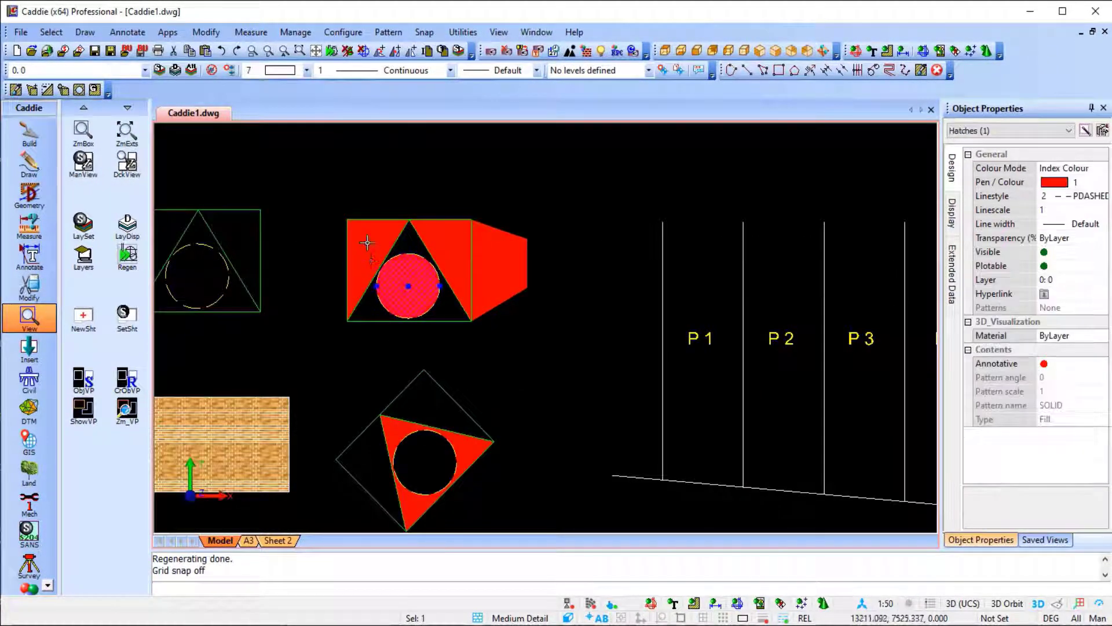
pyautogui.click(367, 242)
pyautogui.click(457, 464)
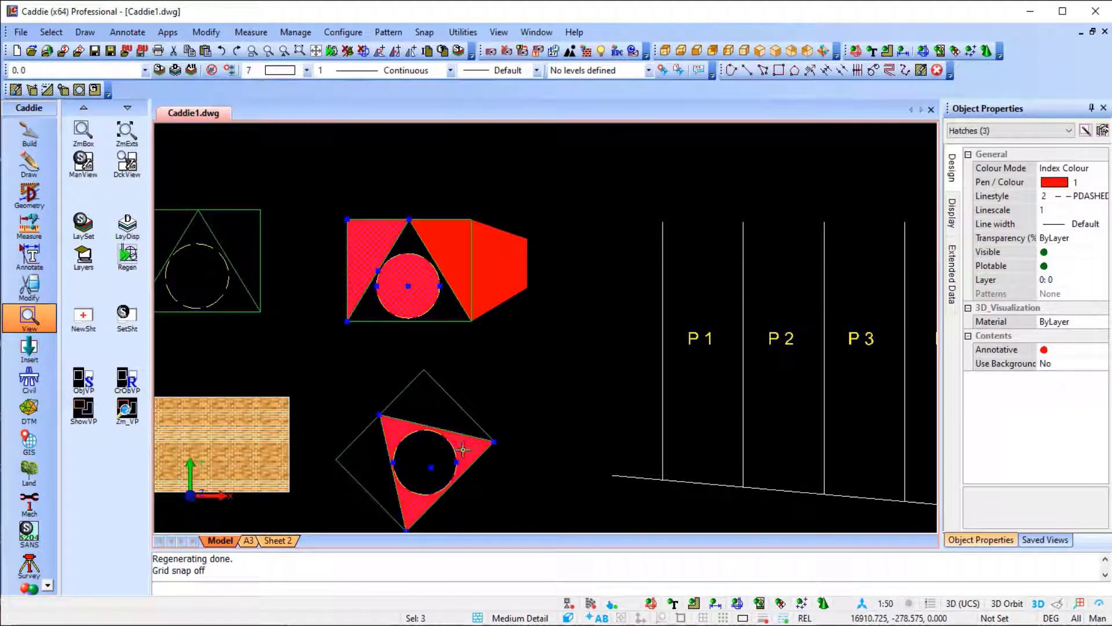
pyautogui.click(1061, 169)
pyautogui.click(1058, 196)
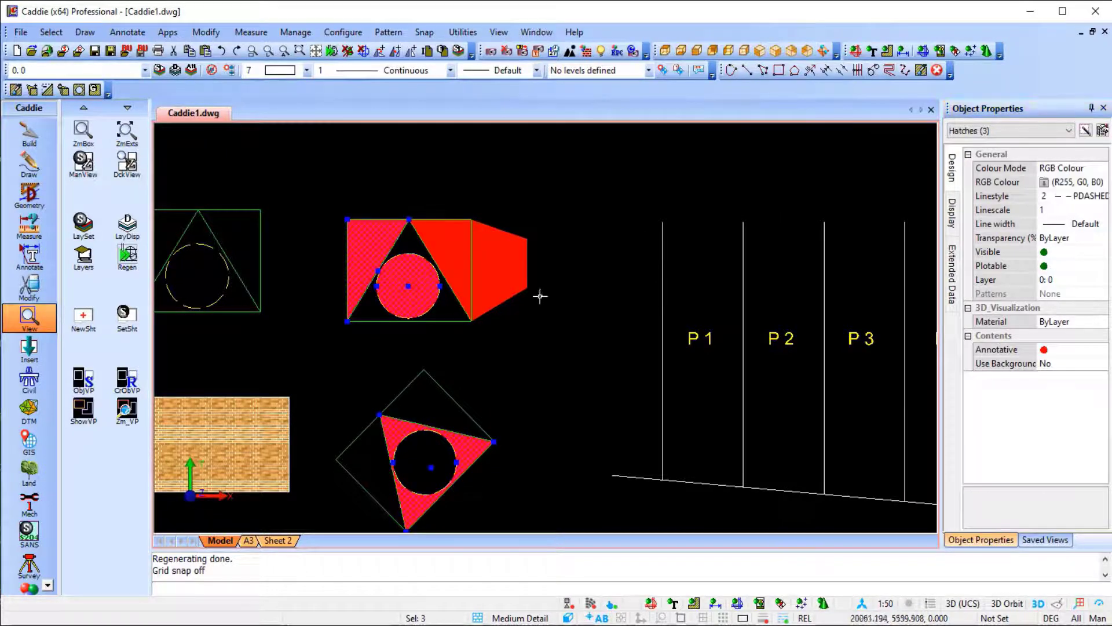
pyautogui.scroll(-3, 519, 285)
pyautogui.press('Escape')
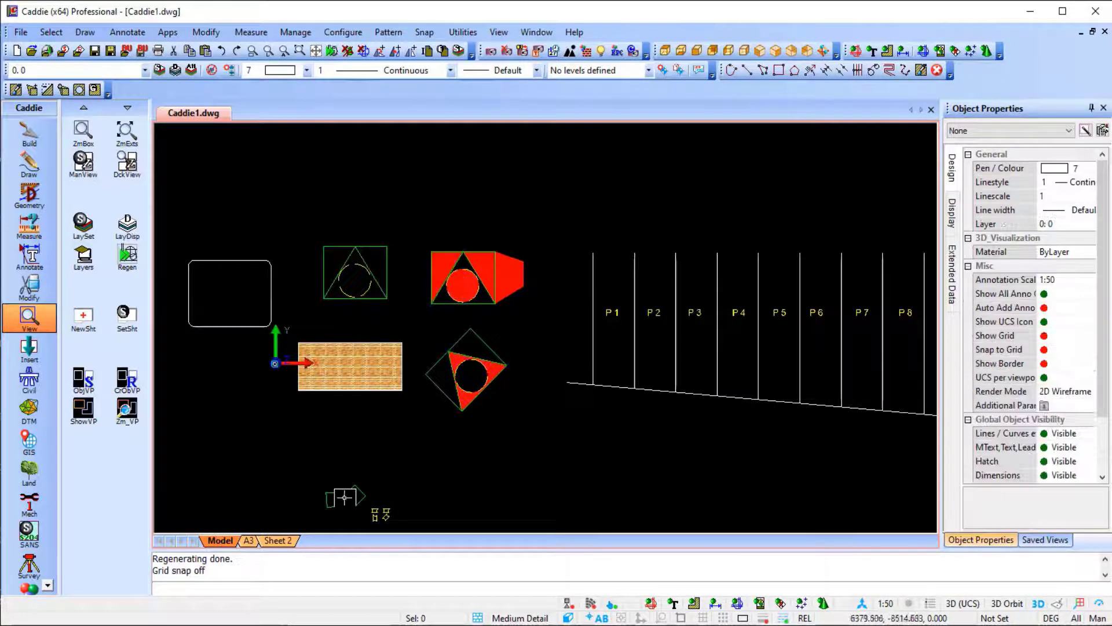
# Preview the A3 sheet's plot to check the hatch colours, and close the preview.
pyautogui.click(248, 540)
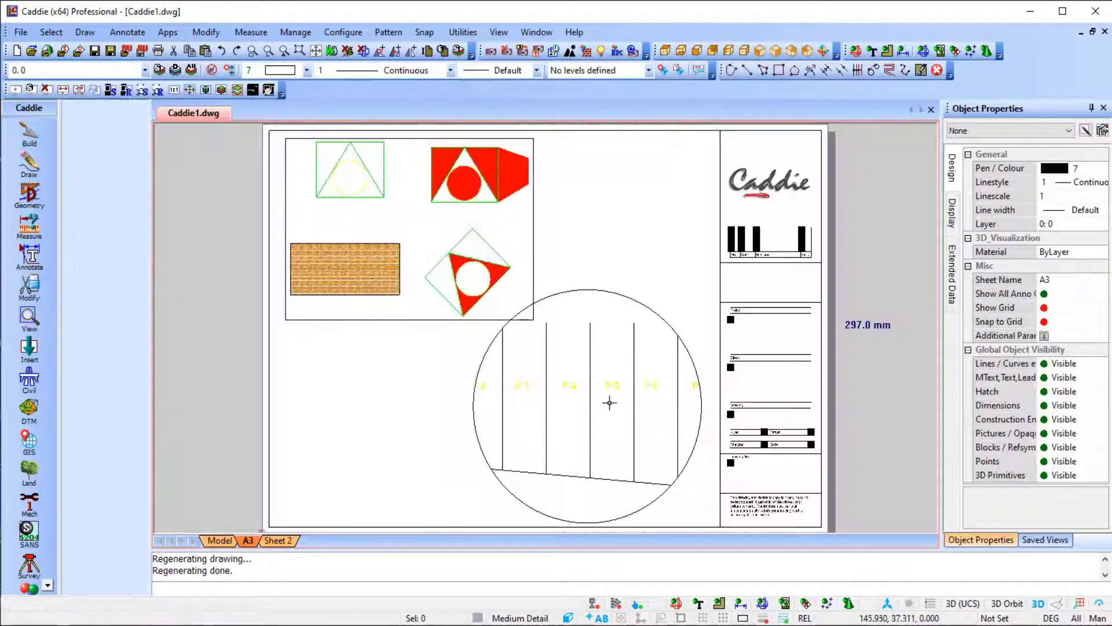
pyautogui.click(11, 36)
pyautogui.click(74, 297)
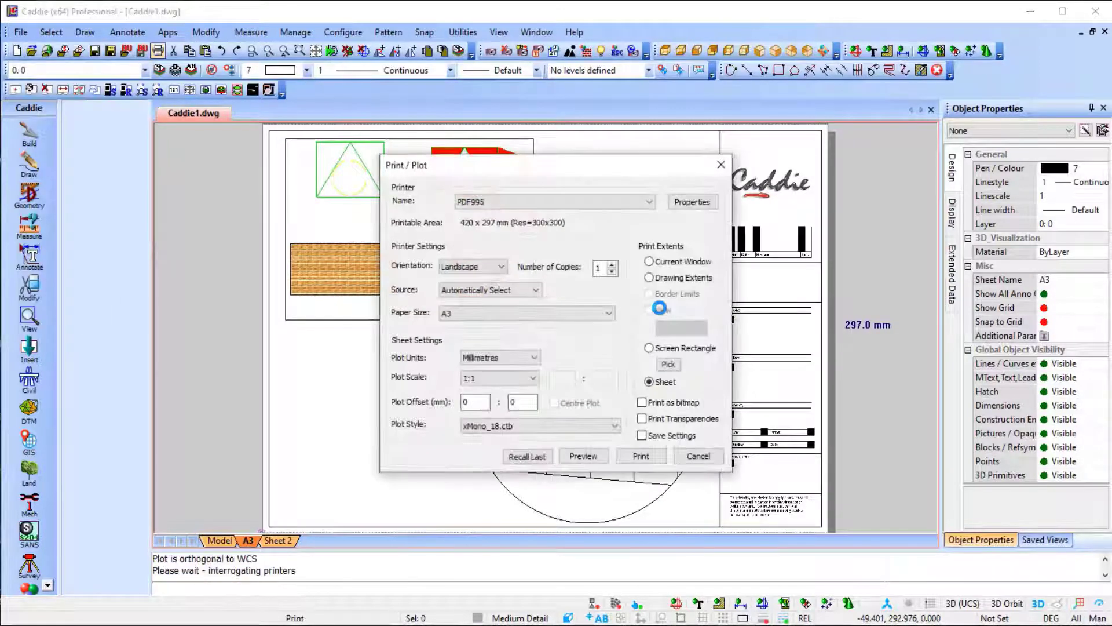
pyautogui.click(583, 456)
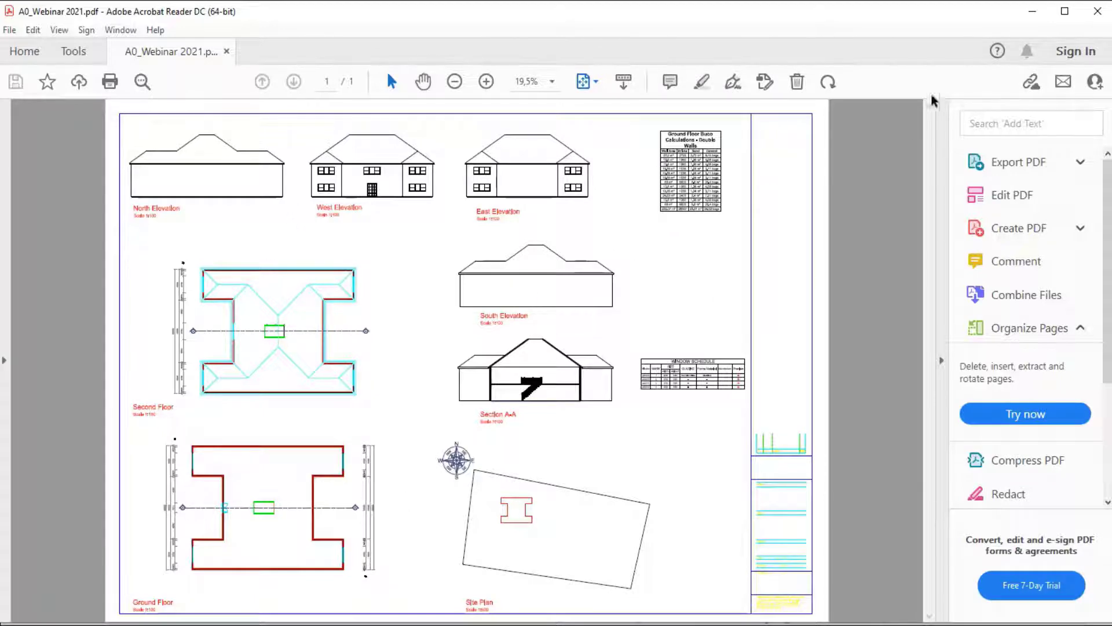
pyautogui.click(1032, 11)
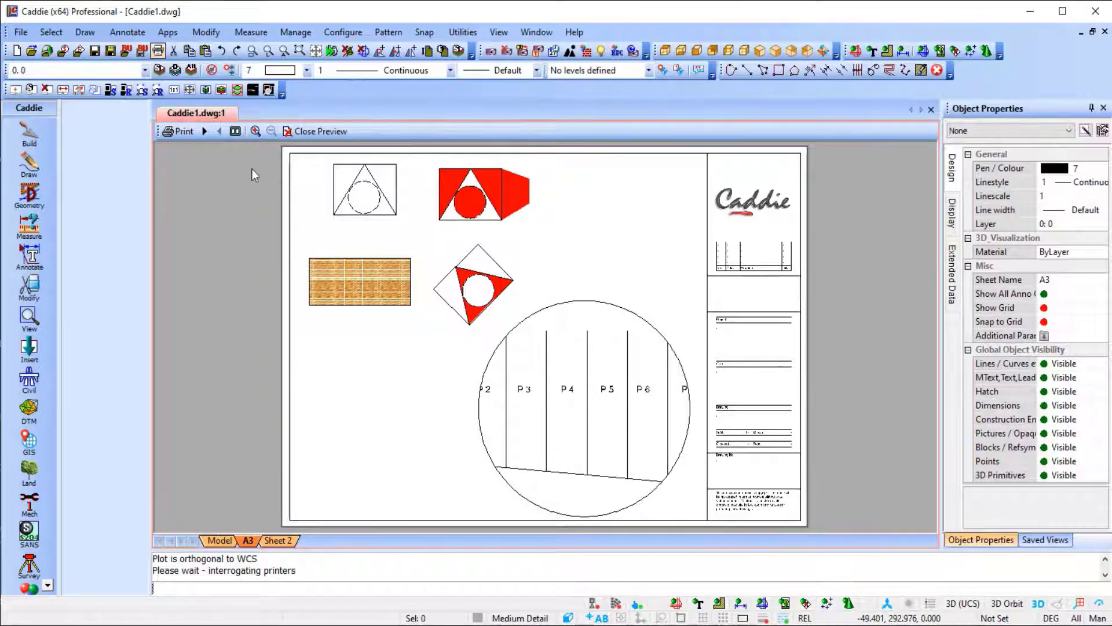
pyautogui.click(325, 132)
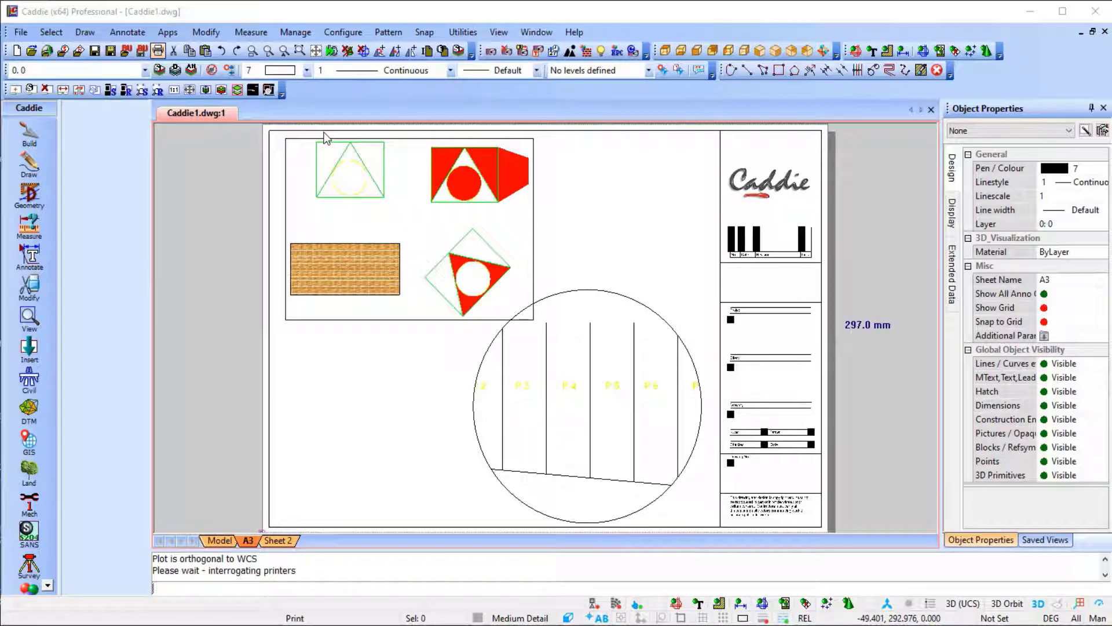
# Create a new drawing and insert A0_Webinar 2021.pdf at a picked point, using scale 1 and rotation 0.
pyautogui.click(21, 31)
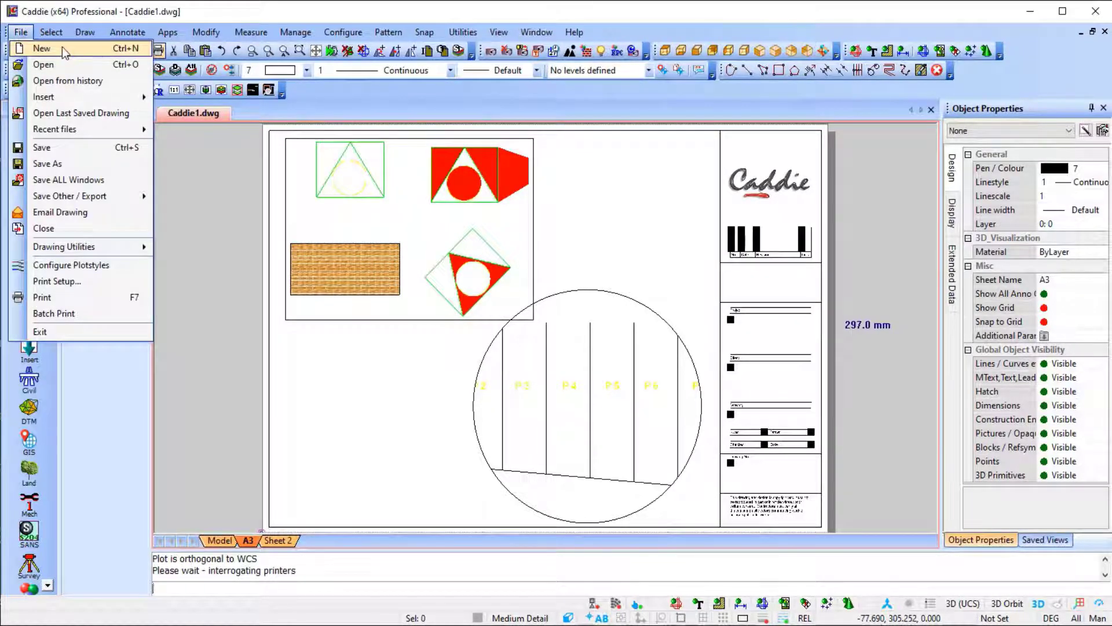
pyautogui.click(62, 47)
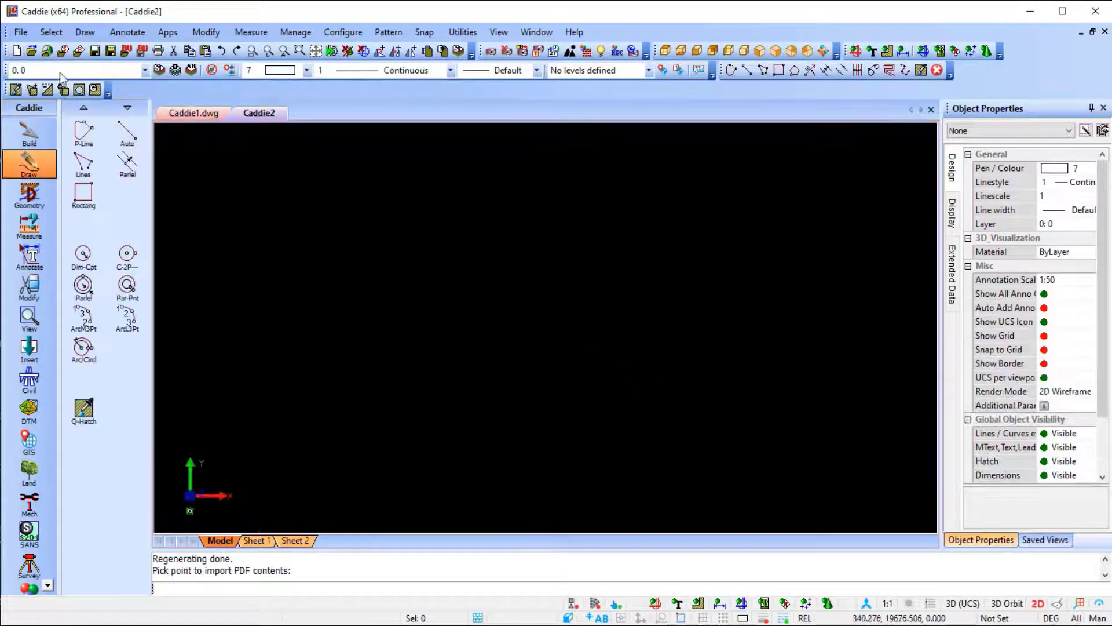
pyautogui.click(21, 32)
pyautogui.moveTo(95, 99)
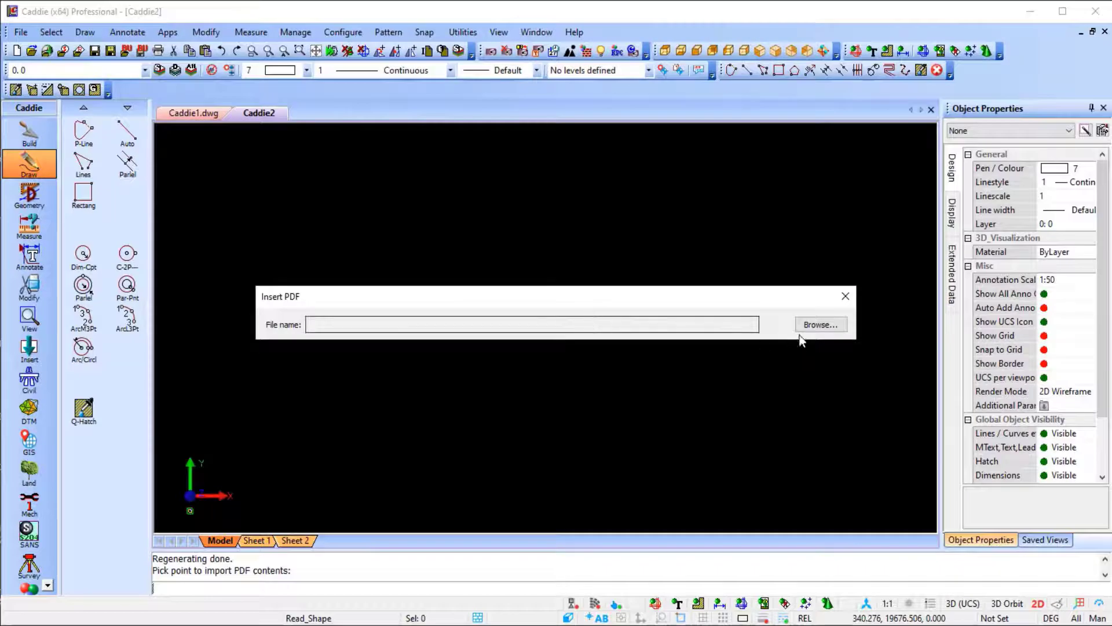
pyautogui.click(815, 325)
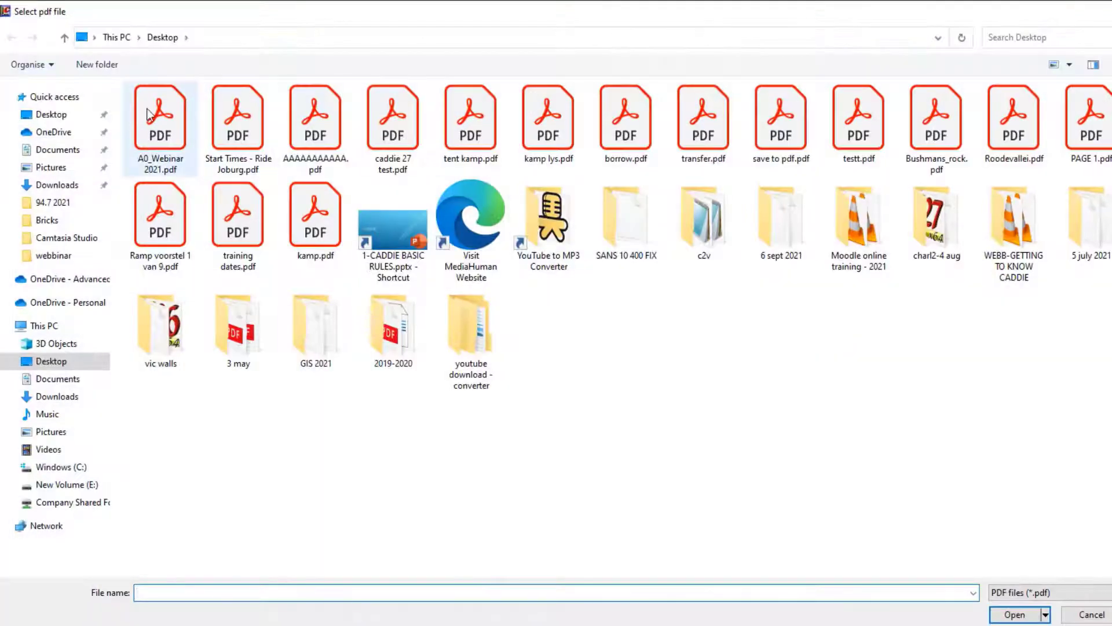
pyautogui.click(161, 128)
pyautogui.click(1034, 613)
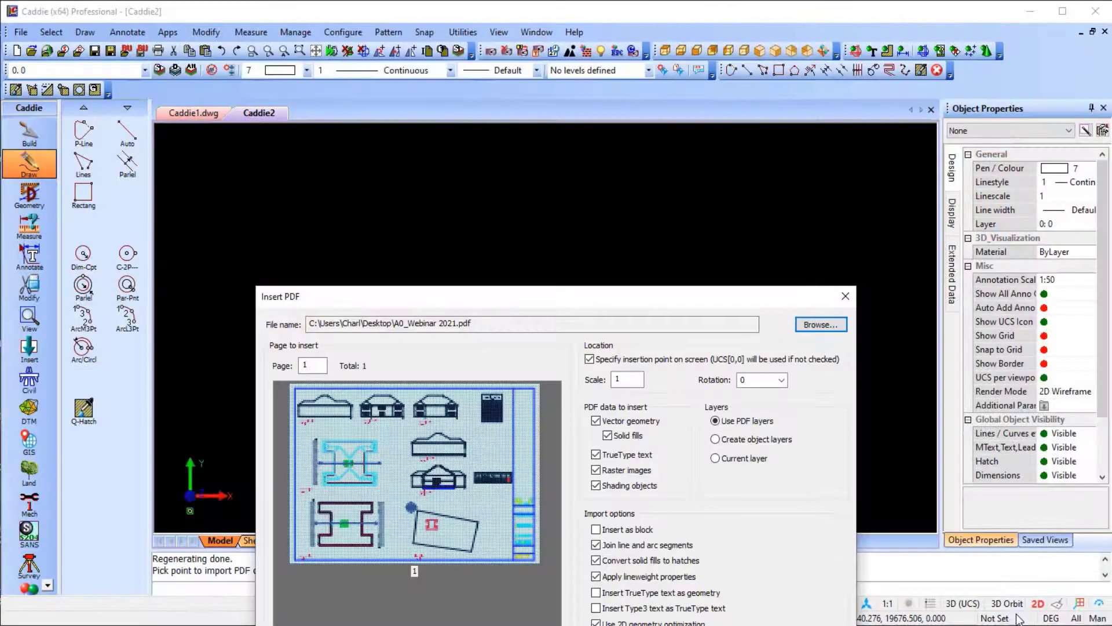
pyautogui.moveTo(627, 296); pyautogui.dragTo(607, 128)
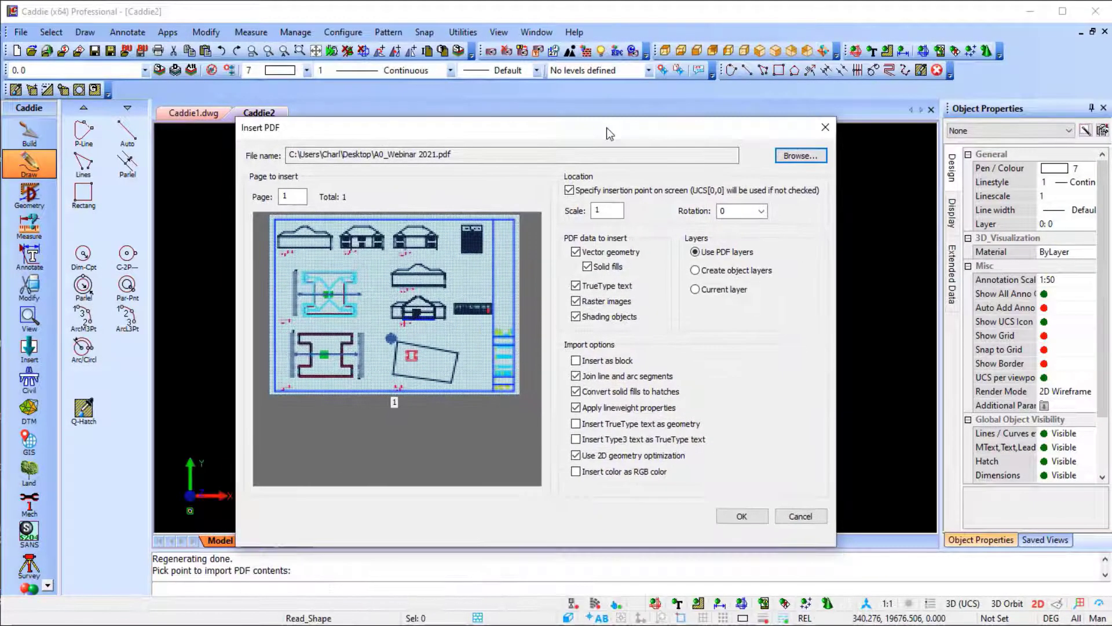
pyautogui.click(742, 515)
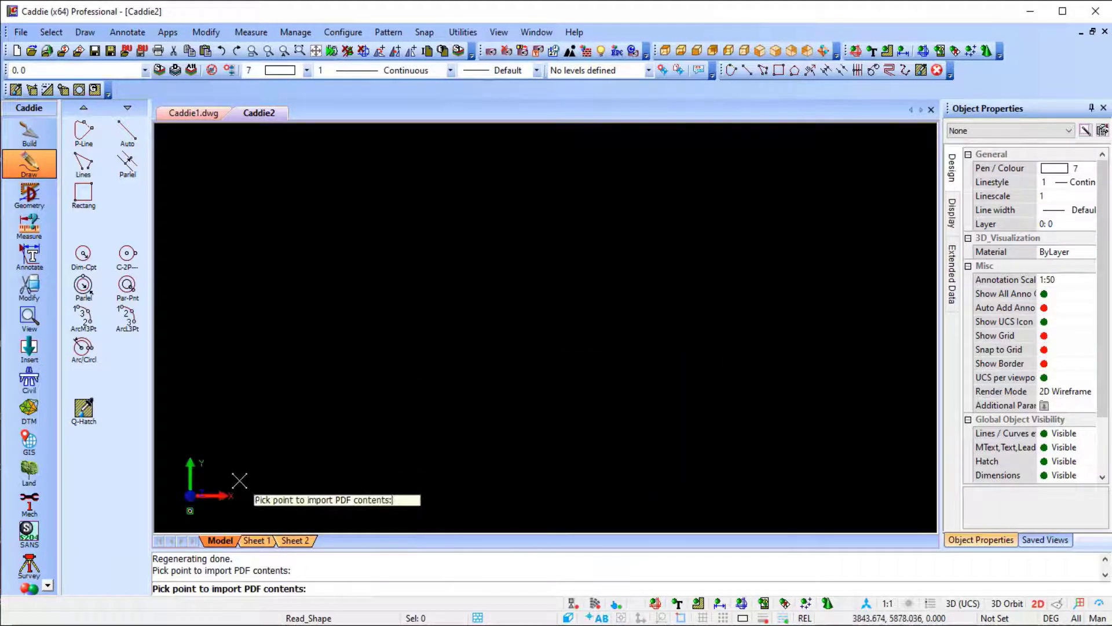
pyautogui.press('Escape')
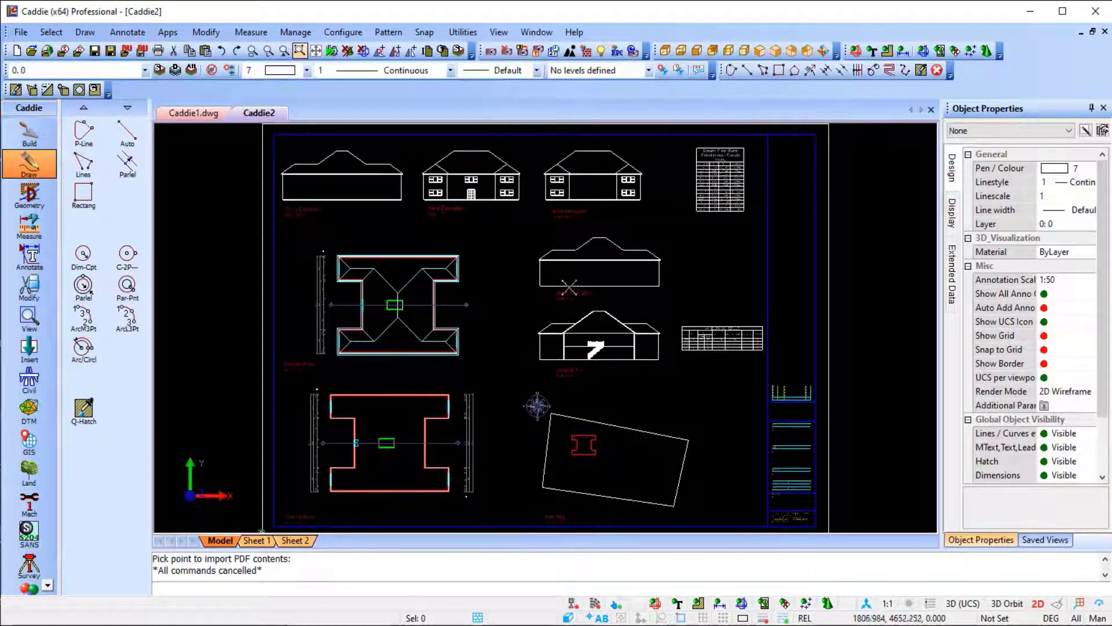
# Delete the two sloping lines of the raised central roof in the North Elevation.
pyautogui.scroll(3, 383, 293)
pyautogui.moveTo(405, 307)
pyautogui.mouseDown(button='middle')
pyautogui.moveTo(481, 504)
pyautogui.moveTo(504, 516)
pyautogui.mouseUp(button='middle')
pyautogui.scroll(4, 348, 272)
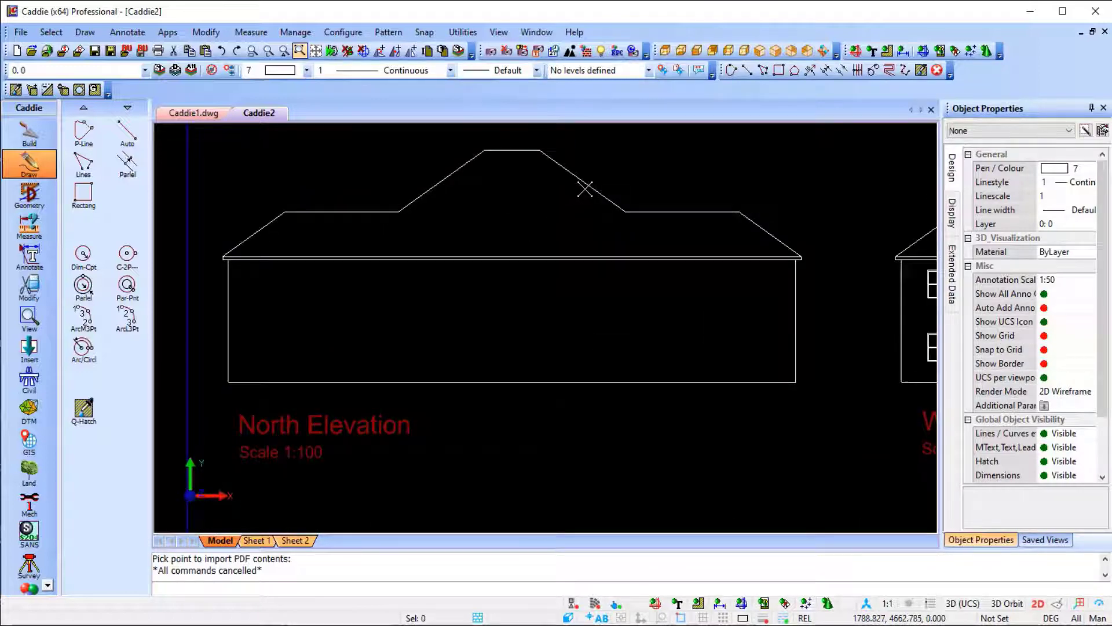
pyautogui.click(585, 188)
pyautogui.press('Delete')
pyautogui.click(441, 186)
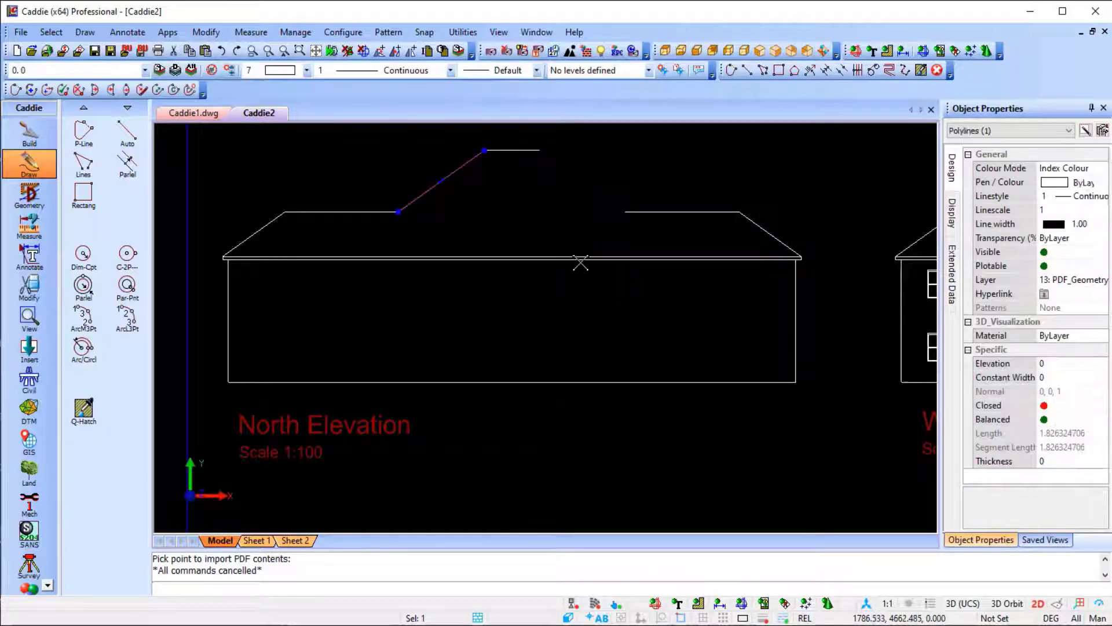
pyautogui.press('Delete')
# Redraw both slopes of the North Elevation's central roof, ending the right one beyond the ridge, and extend the ridge with a line to meet it.
pyautogui.moveTo(515, 184); pyautogui.dragTo(531, 289, button='middle')
pyautogui.scroll(1, 531, 289)
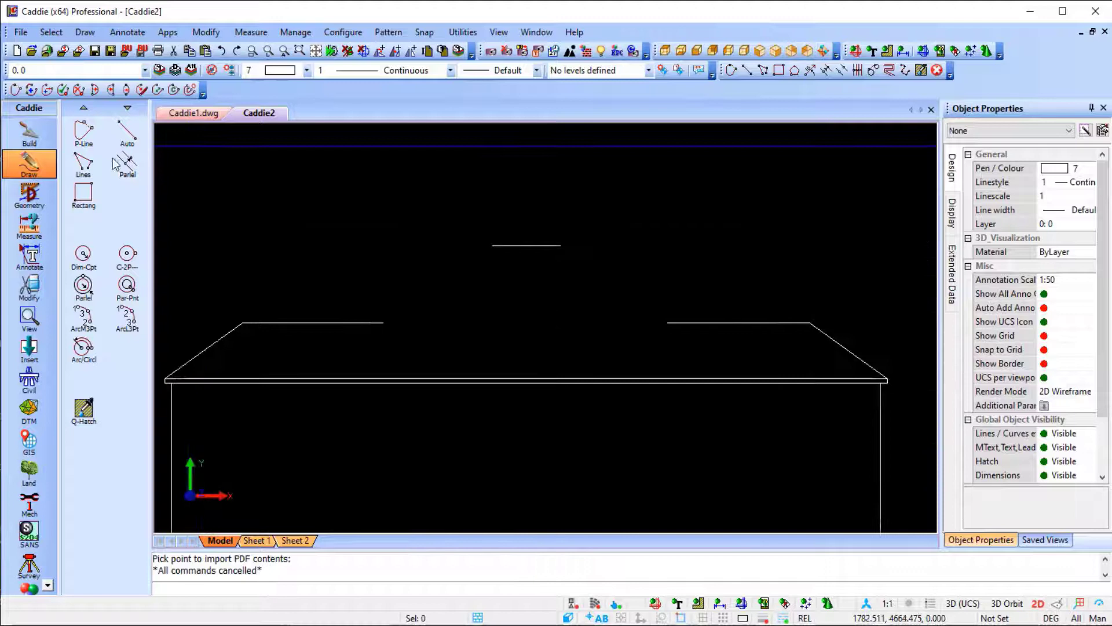
pyautogui.click(127, 132)
pyautogui.click(383, 323)
pyautogui.click(491, 245)
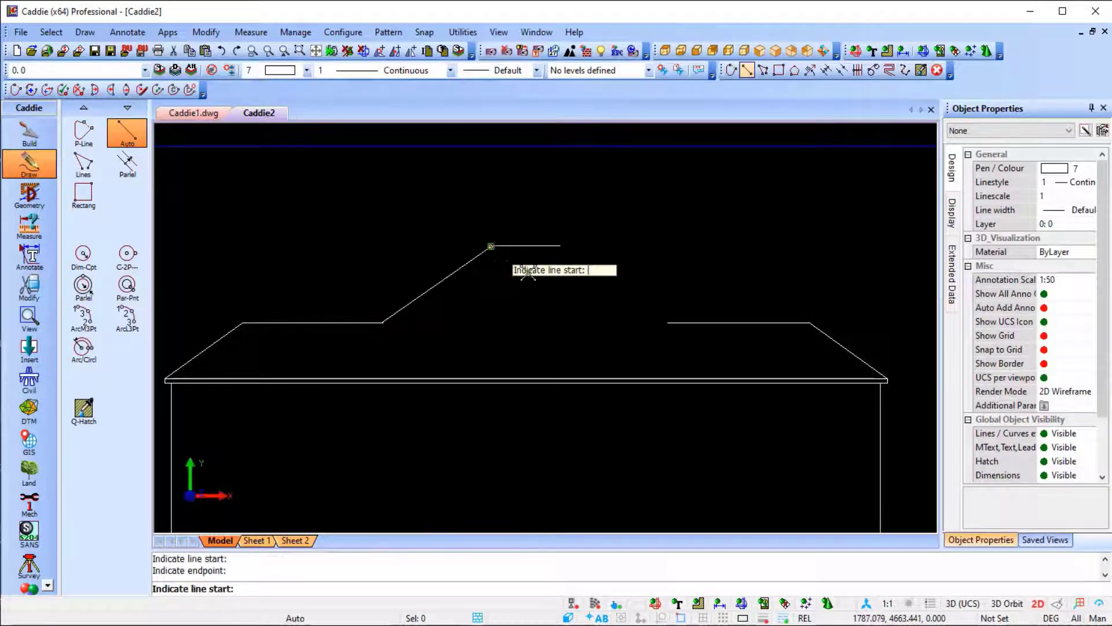
pyautogui.click(666, 323)
pyautogui.click(579, 246)
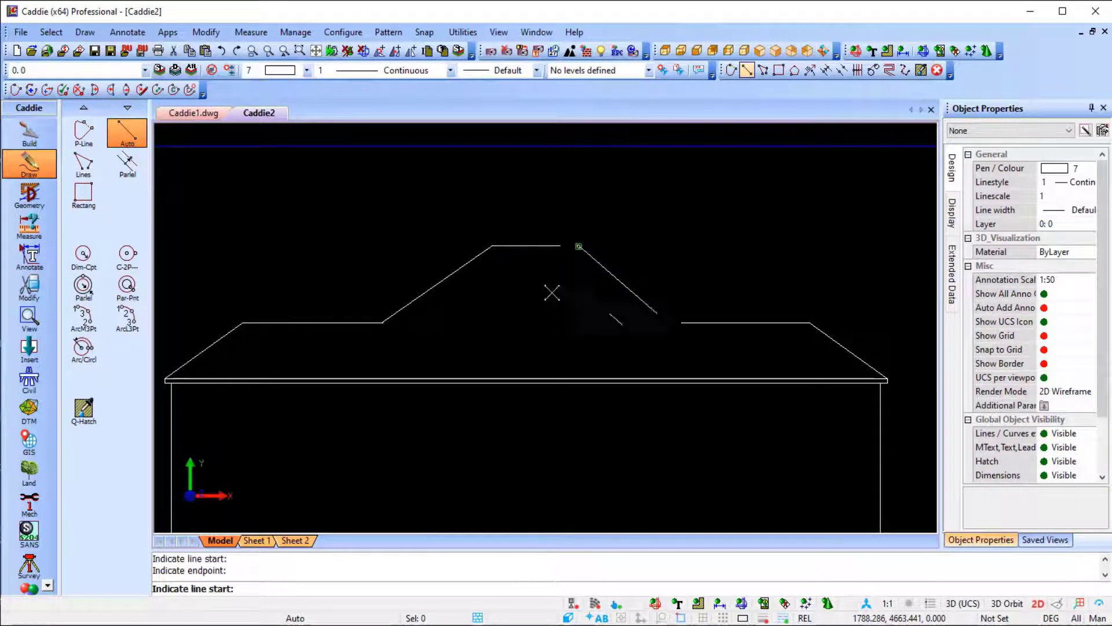
pyautogui.click(559, 248)
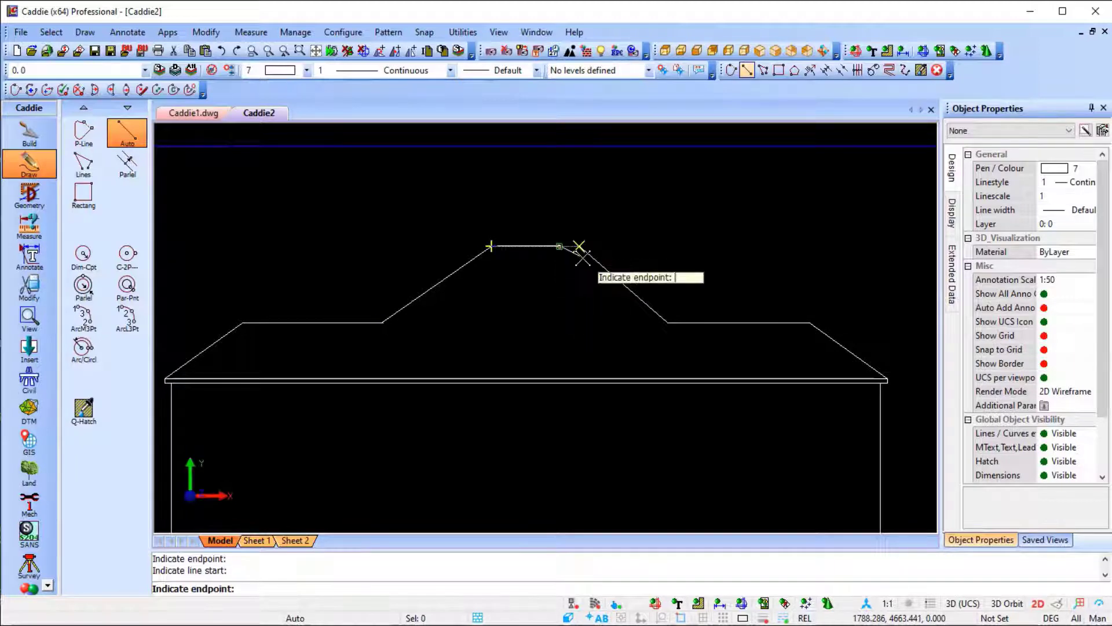
pyautogui.click(583, 250)
pyautogui.press('Escape')
pyautogui.press('Escape')
# Move the North Elevation title and its scale text to the right, centring them below the elevation.
pyautogui.scroll(-3, 576, 291)
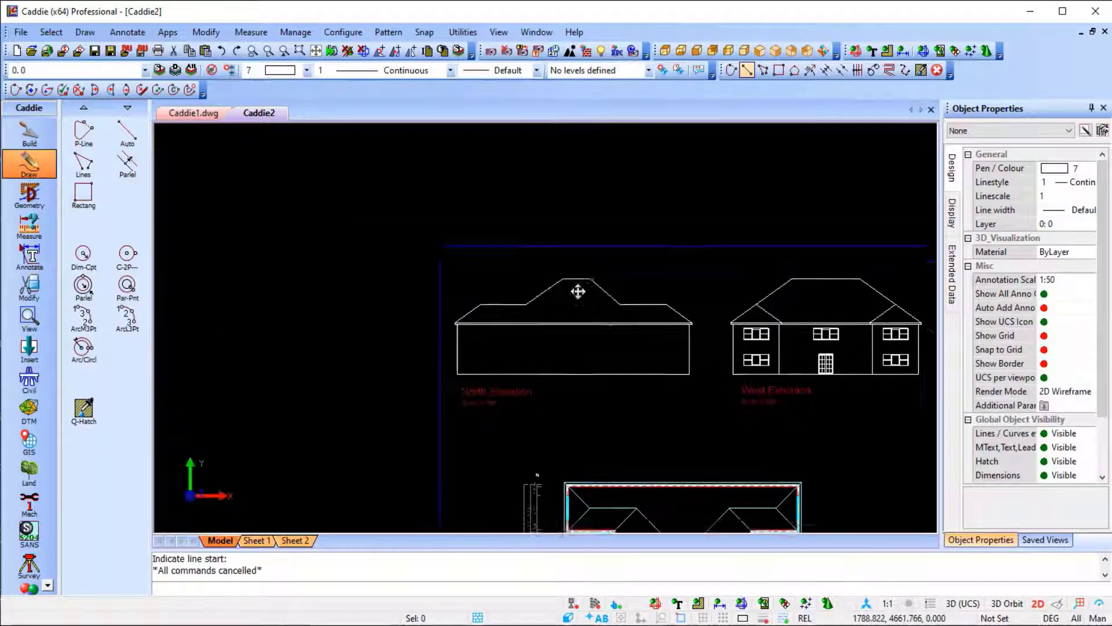
pyautogui.moveTo(575, 291); pyautogui.dragTo(558, 257, button='middle')
pyautogui.scroll(3, 434, 380)
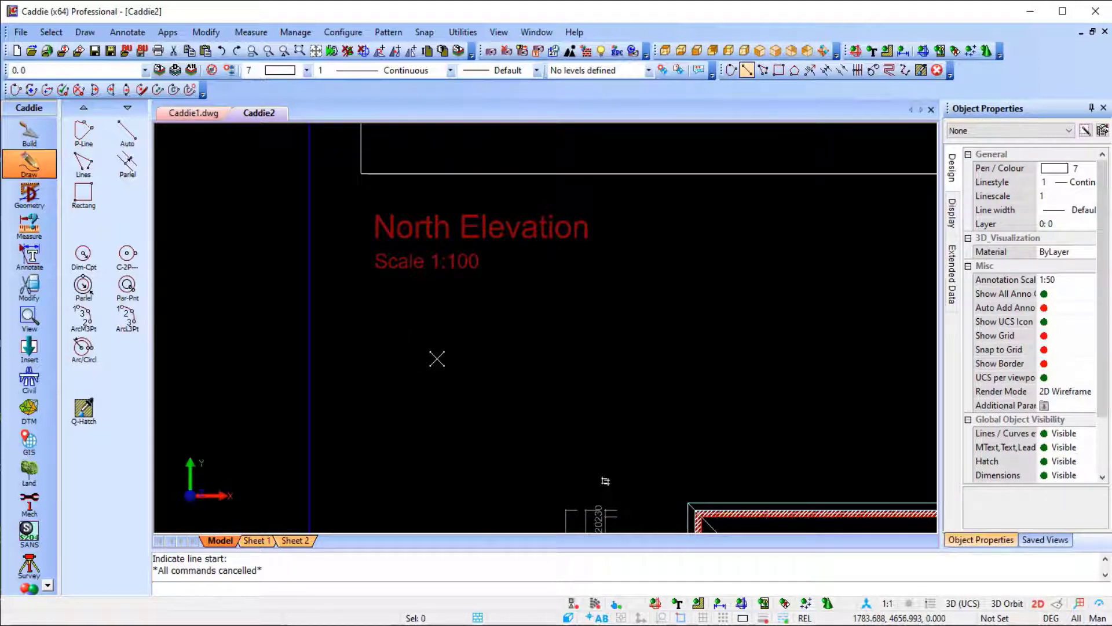
pyautogui.click(364, 333)
pyautogui.click(619, 181)
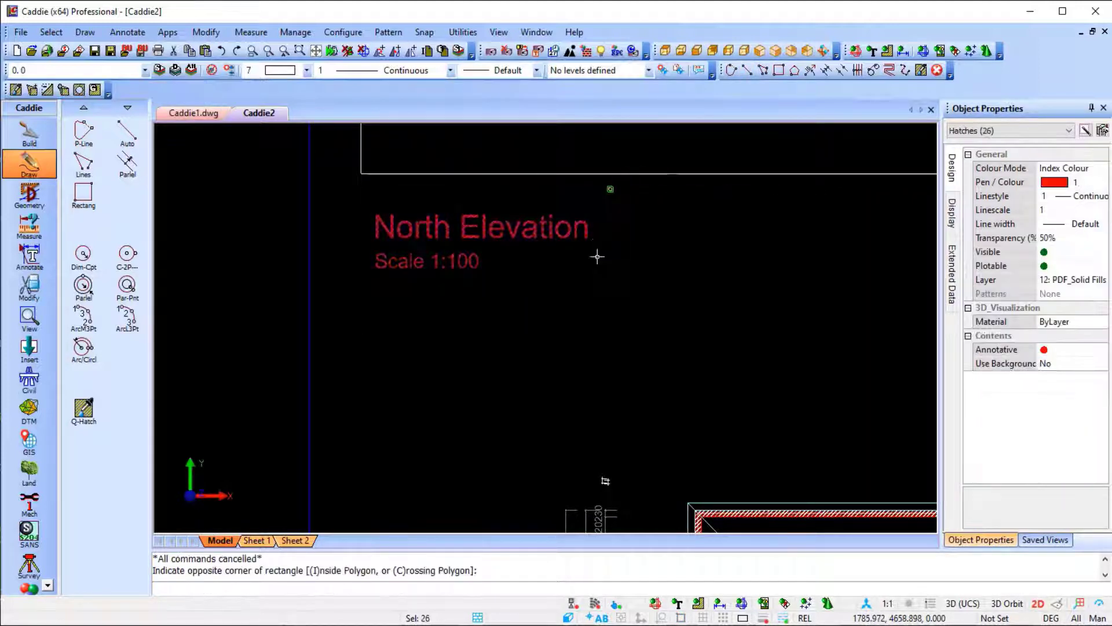
pyautogui.press('m')
pyautogui.click(437, 232)
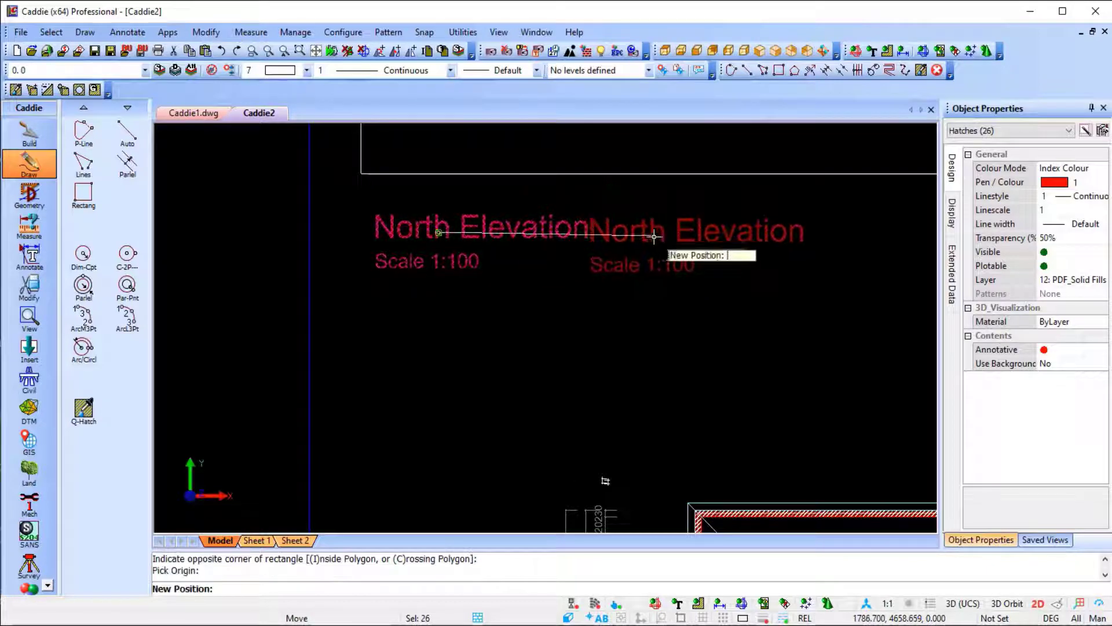
pyautogui.scroll(-1, 655, 236)
pyautogui.moveTo(640, 246); pyautogui.dragTo(410, 332, button='middle')
pyautogui.click(497, 323)
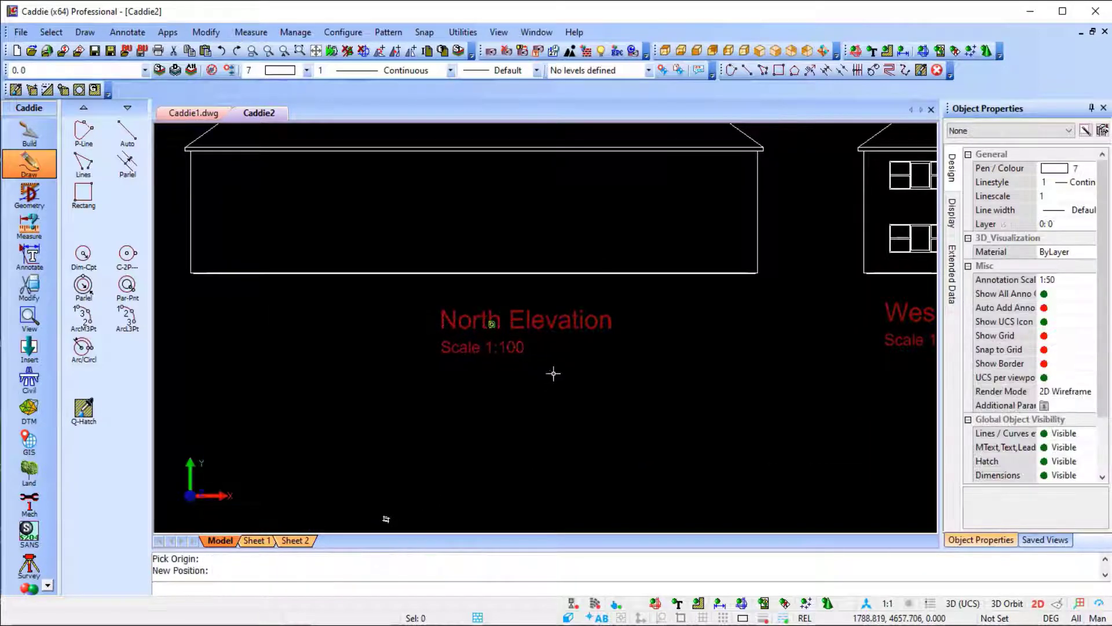
pyautogui.scroll(-3, 550, 374)
pyautogui.moveTo(588, 453); pyautogui.dragTo(519, 156, button='middle')
pyautogui.scroll(-4, 561, 376)
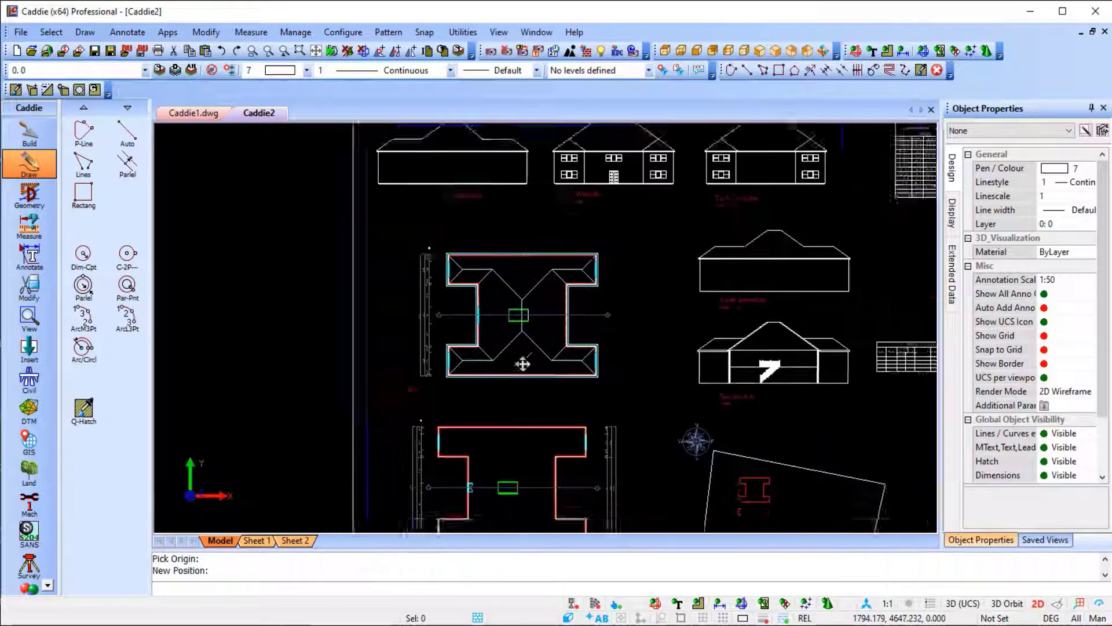
pyautogui.moveTo(460, 404); pyautogui.dragTo(473, 394, button='middle')
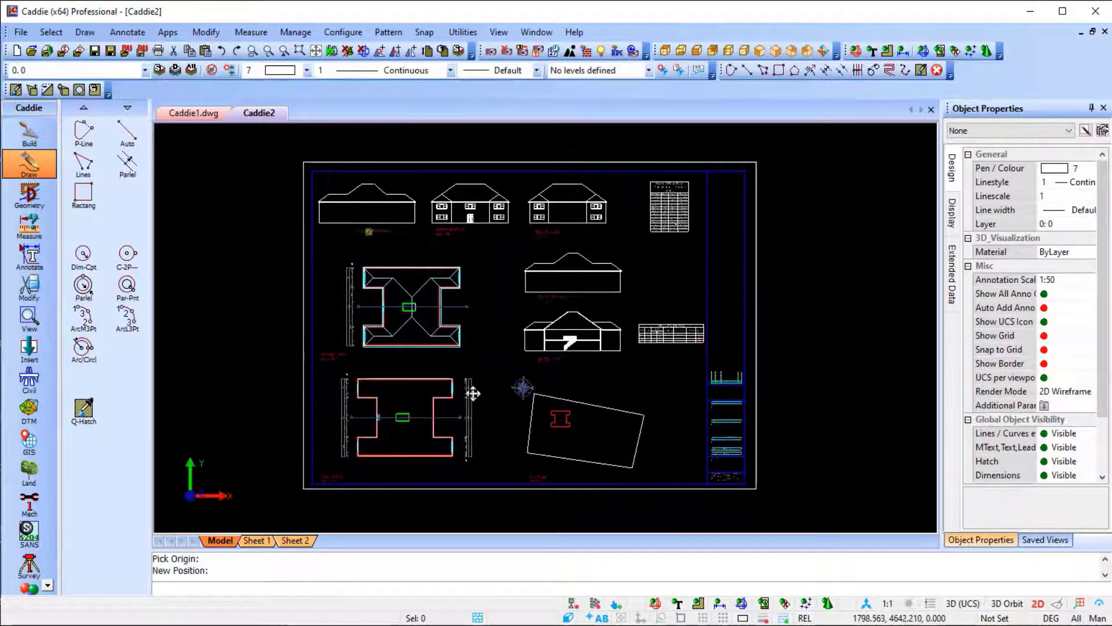